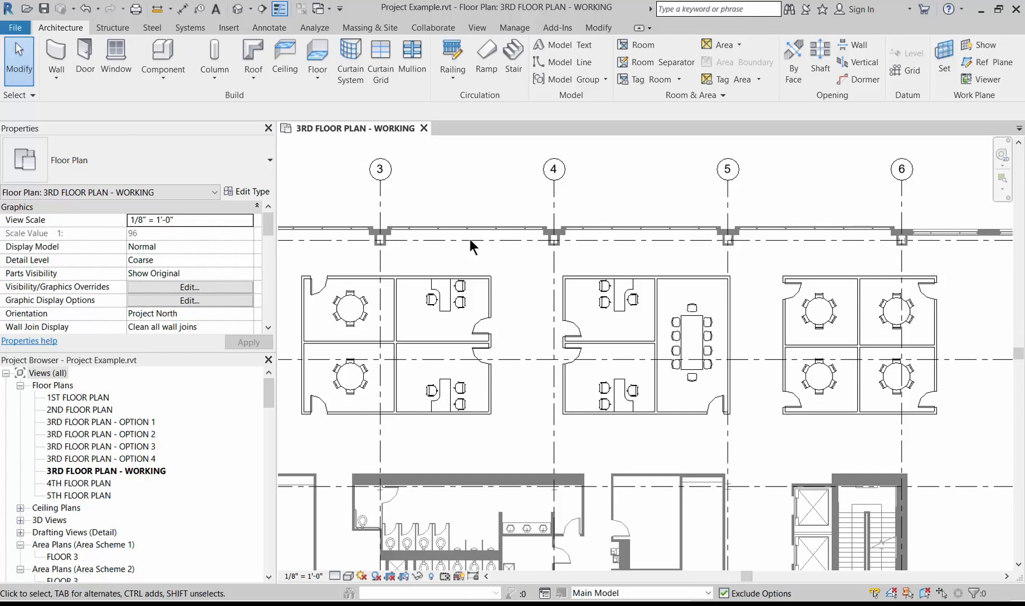
- Accept the primary option of Option Set 1 and delete all its dedicated option views and schedules
click(512, 27)
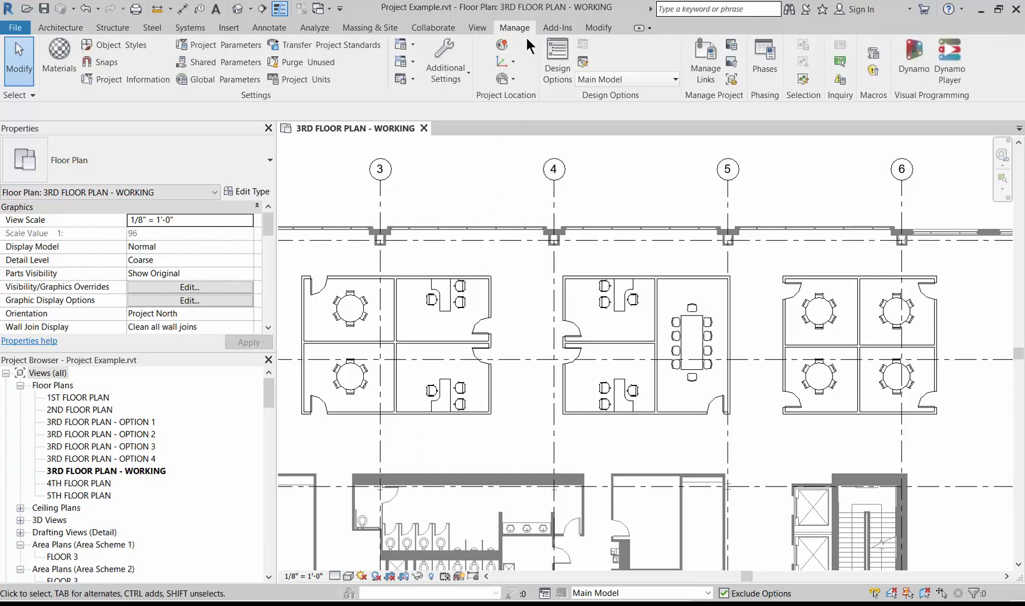
click(552, 68)
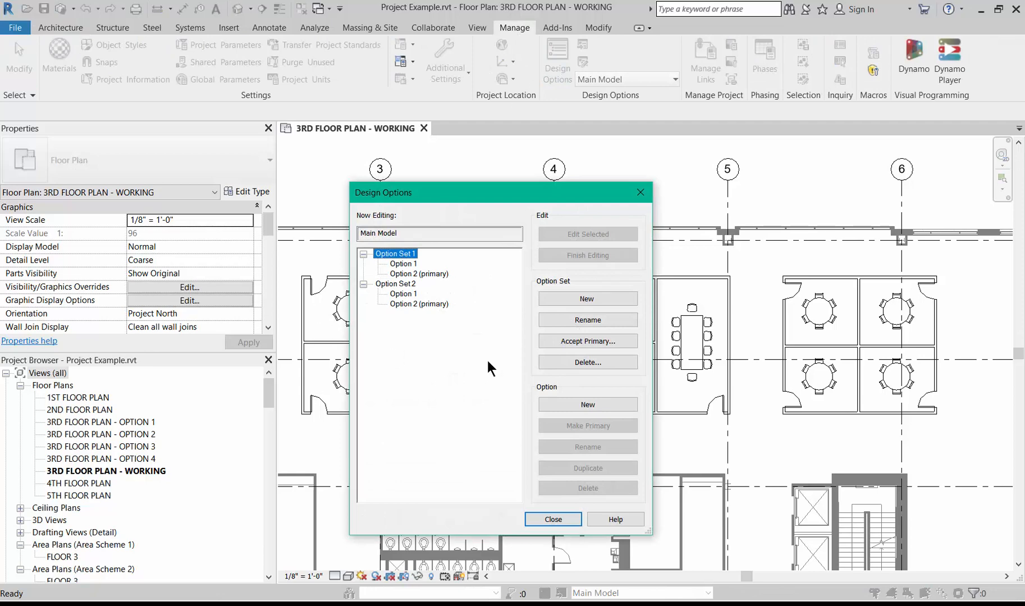
click(579, 359)
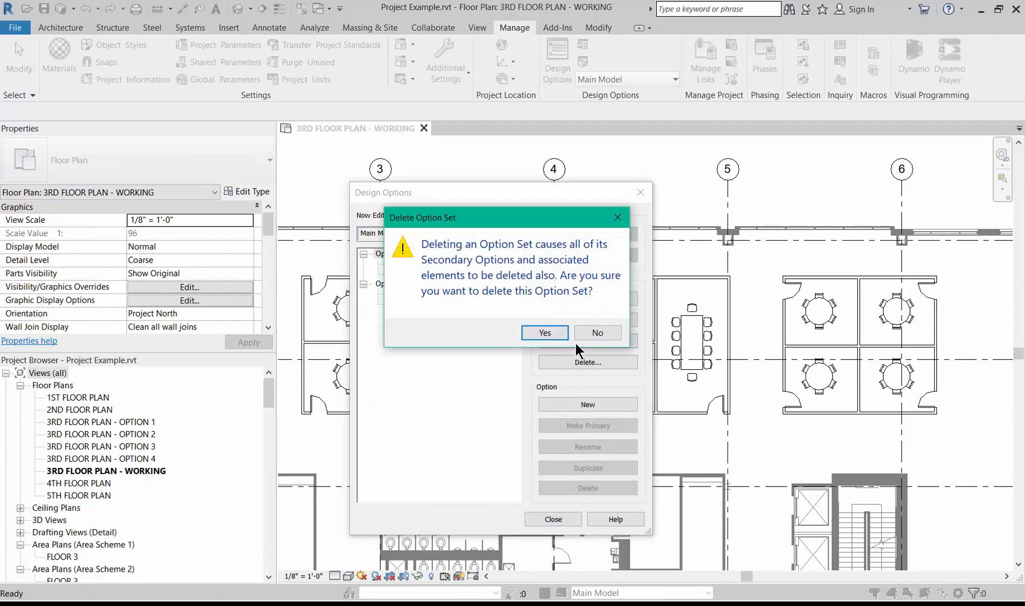
click(535, 334)
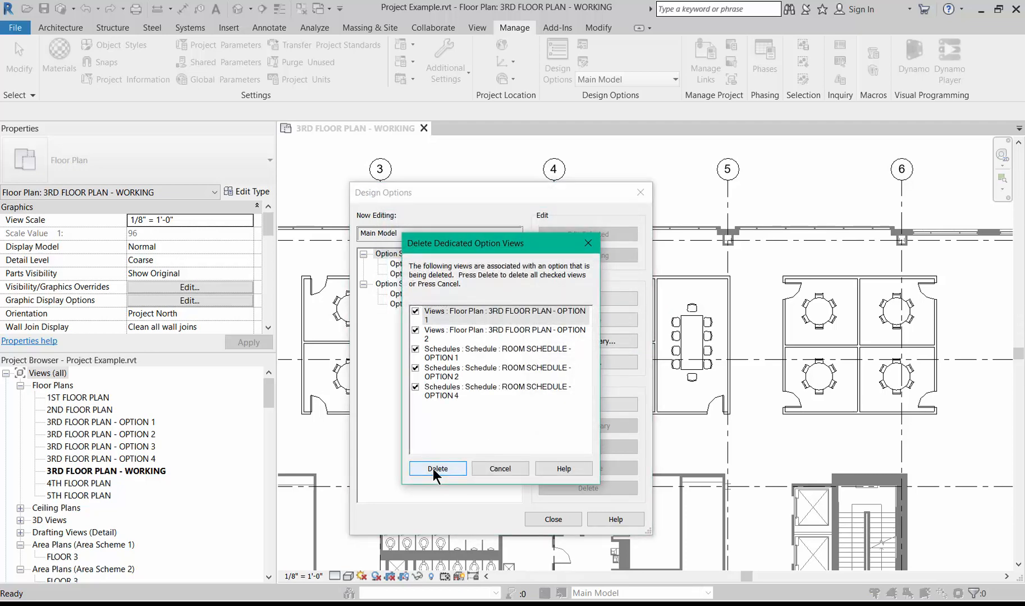
click(433, 469)
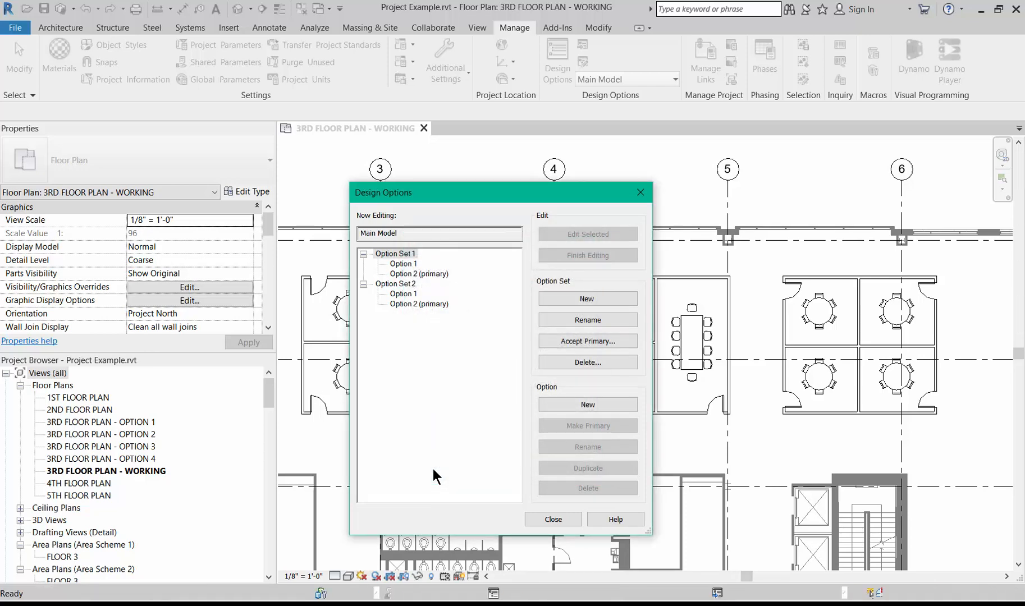
- Accept the primary option of Option Set 2, deleting its dedicated views, and close the Design Options dialog
click(592, 339)
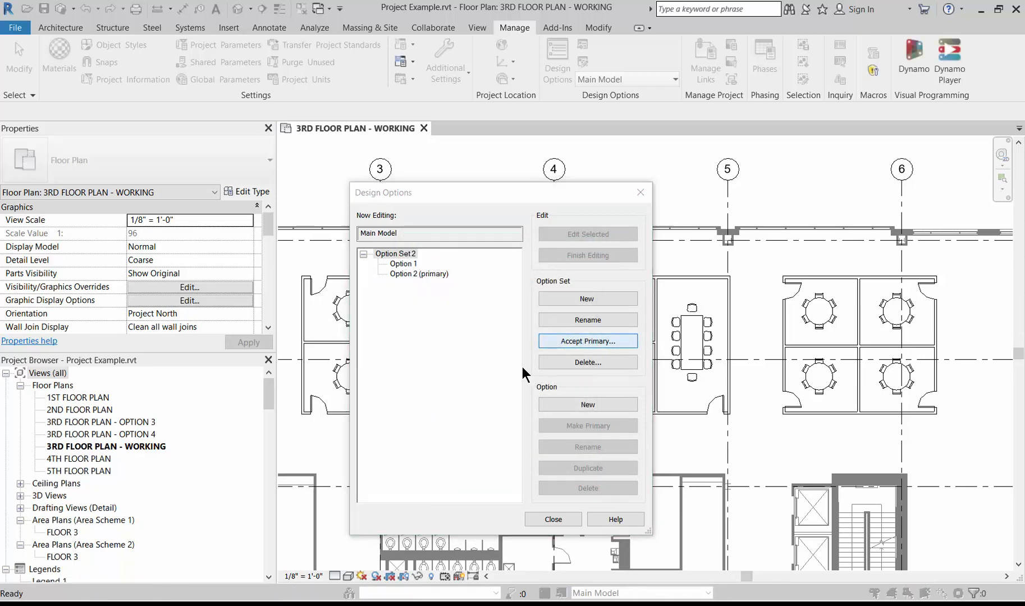
click(539, 340)
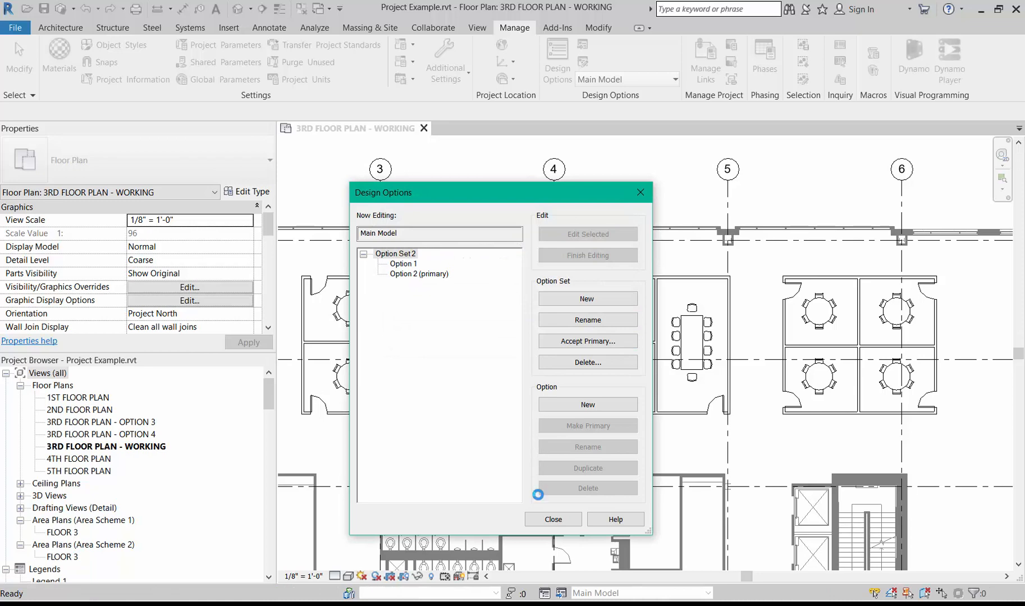
click(434, 472)
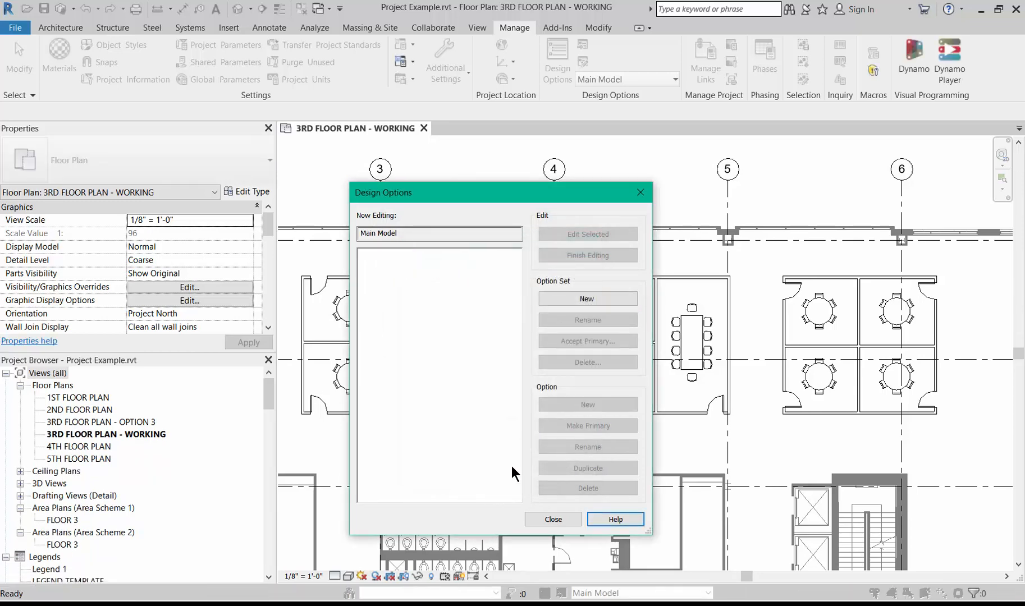
click(553, 519)
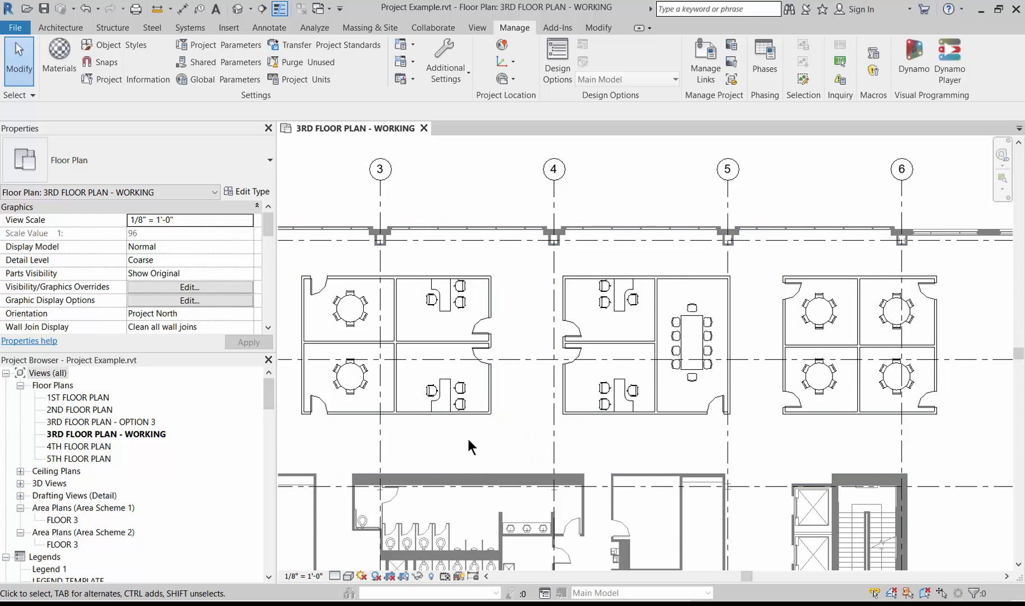
- Examine the type and height constraints of the office wall with two doors just west of grid 4
scroll(514, 422, up, 3)
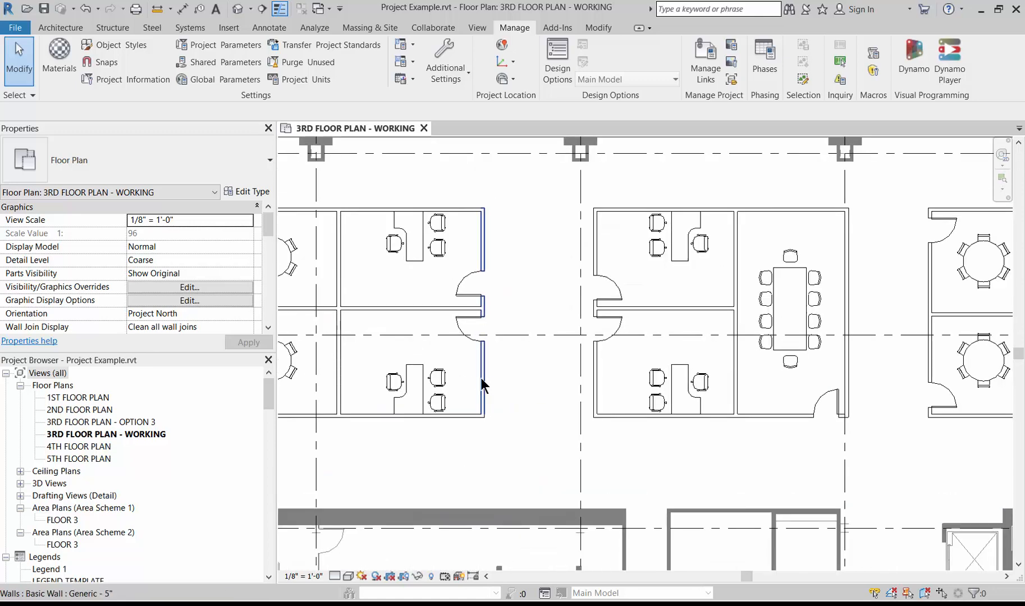
click(458, 351)
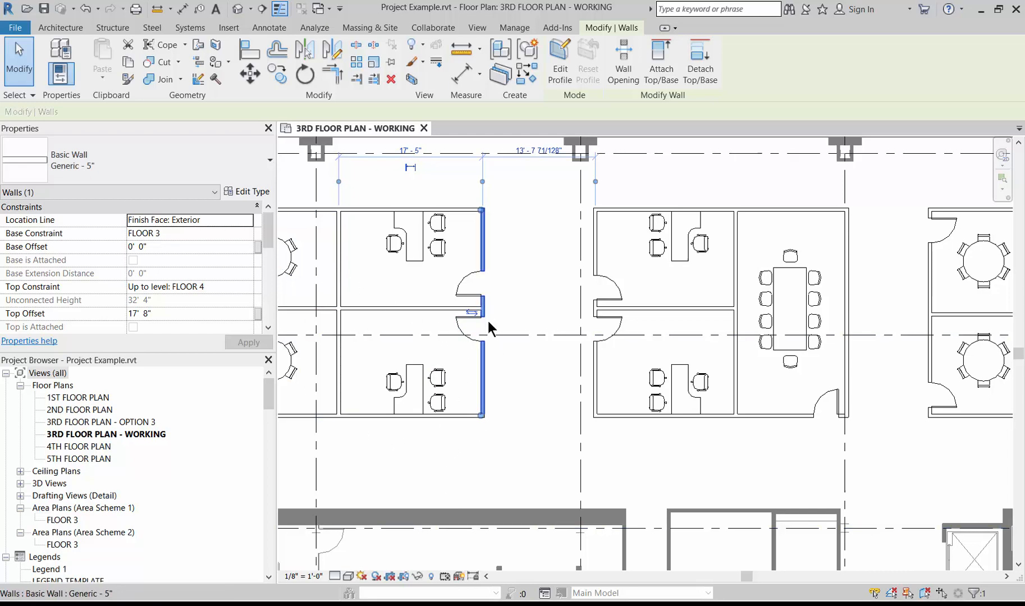
scroll(547, 420, down, 1)
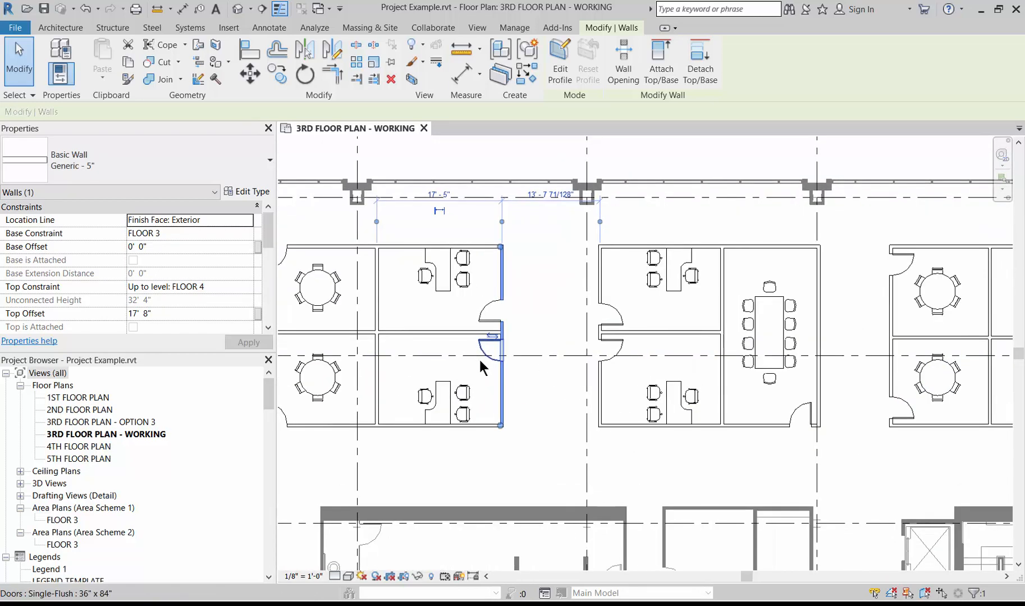
scroll(477, 357, up, 1)
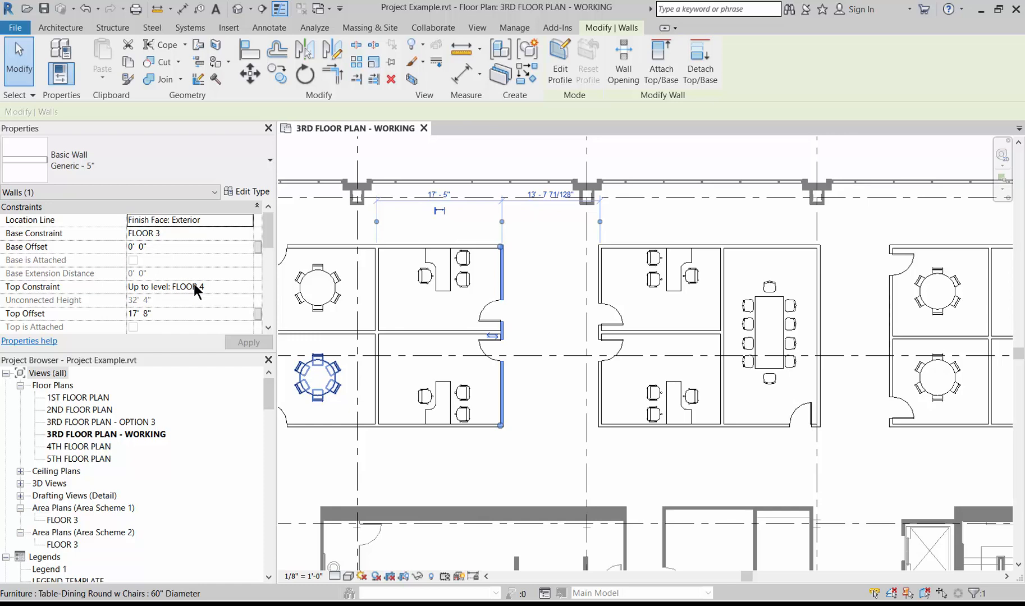
click(466, 472)
- Select the three office blocks between grids A and C and filter the selection to Walls only
scroll(464, 415, down, 3)
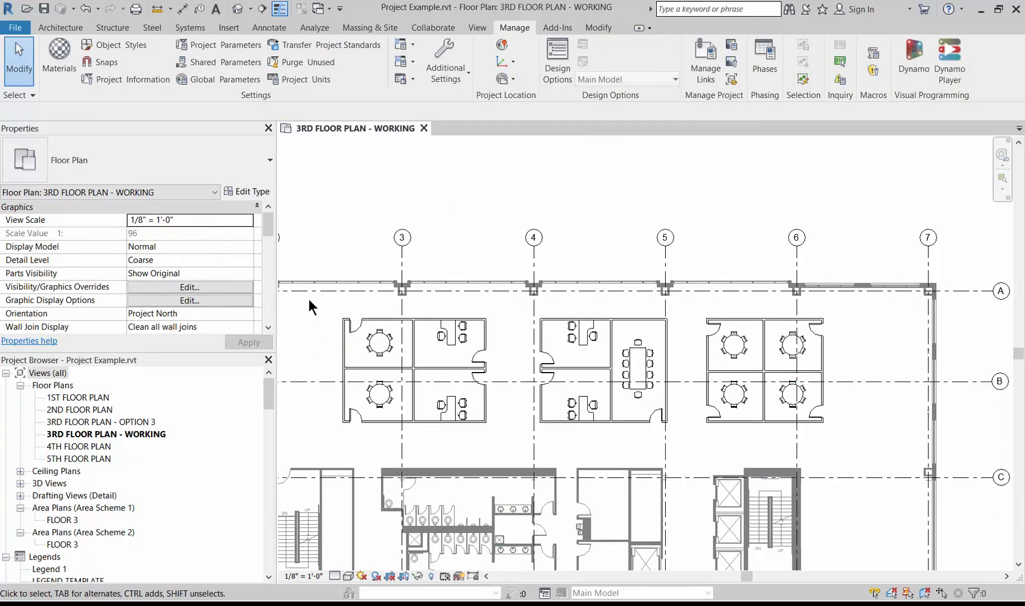
drag(307, 299, 837, 428)
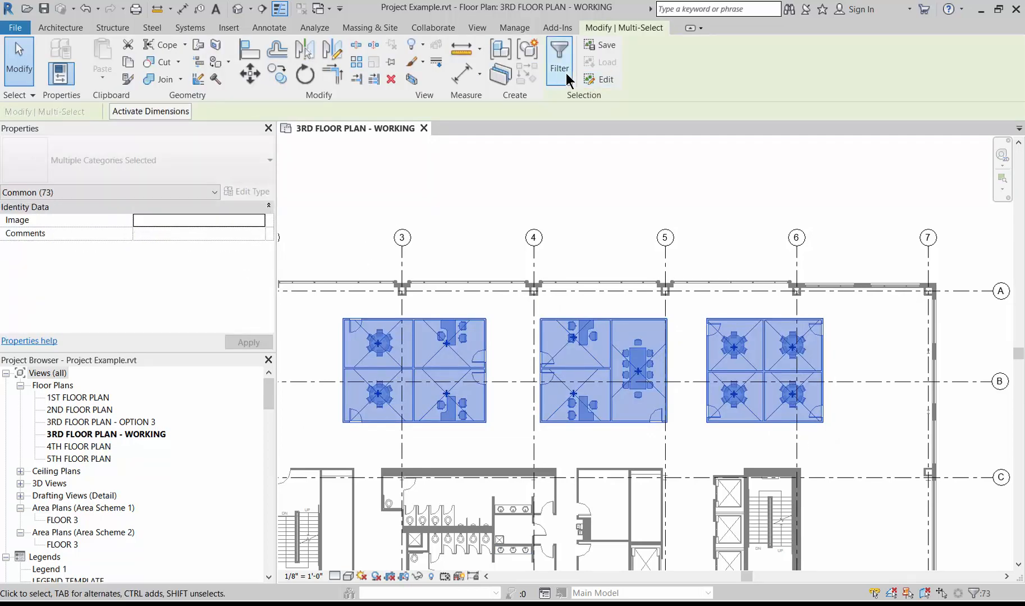
click(596, 241)
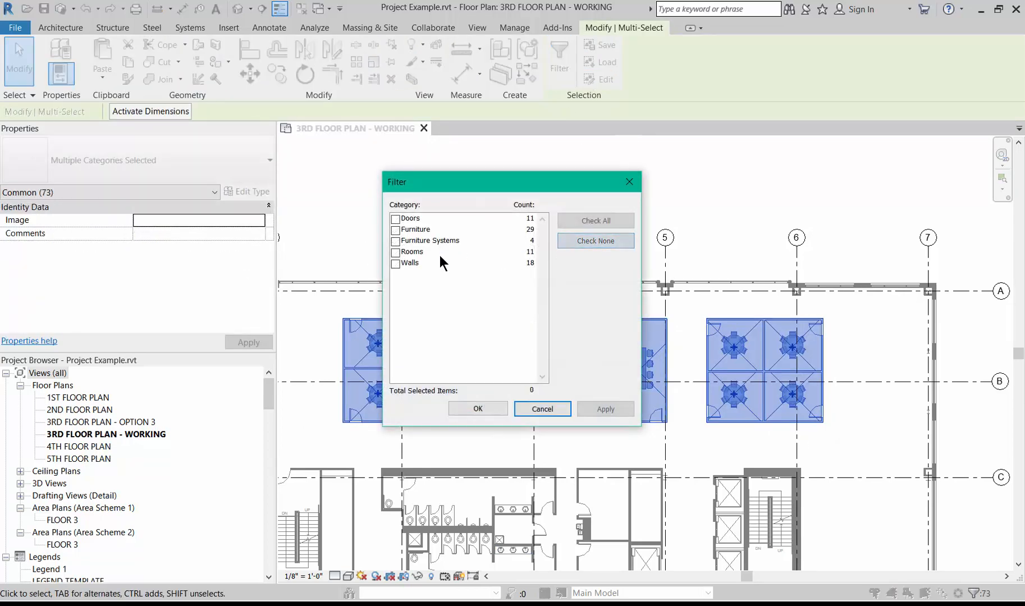
click(396, 263)
click(456, 409)
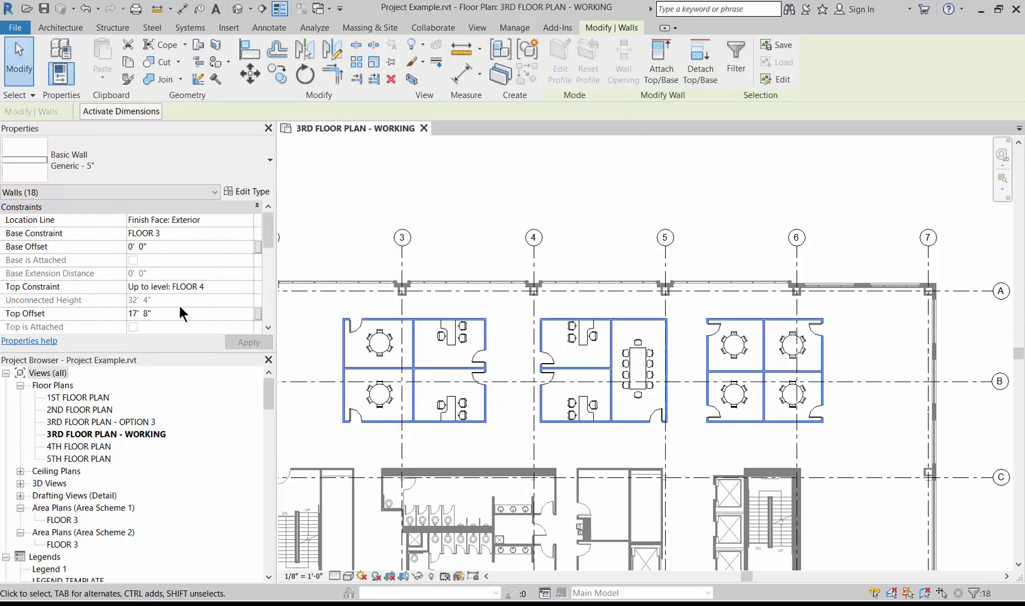
- Set the selected walls' top constraint to Unconnected and their unconnected height to 10' 0"
click(247, 287)
click(247, 287)
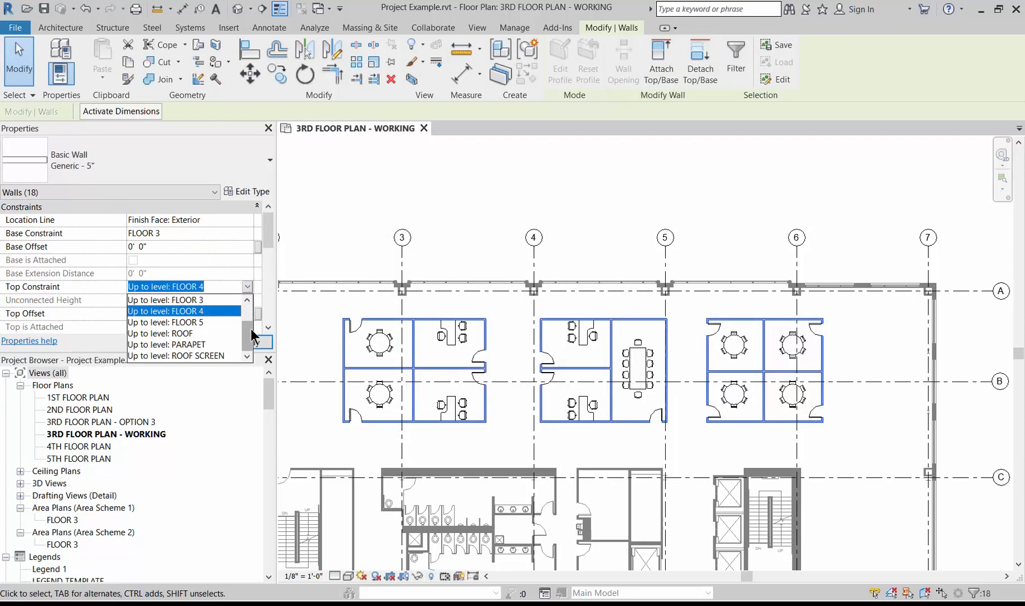
scroll(251, 329, up, 1)
click(200, 300)
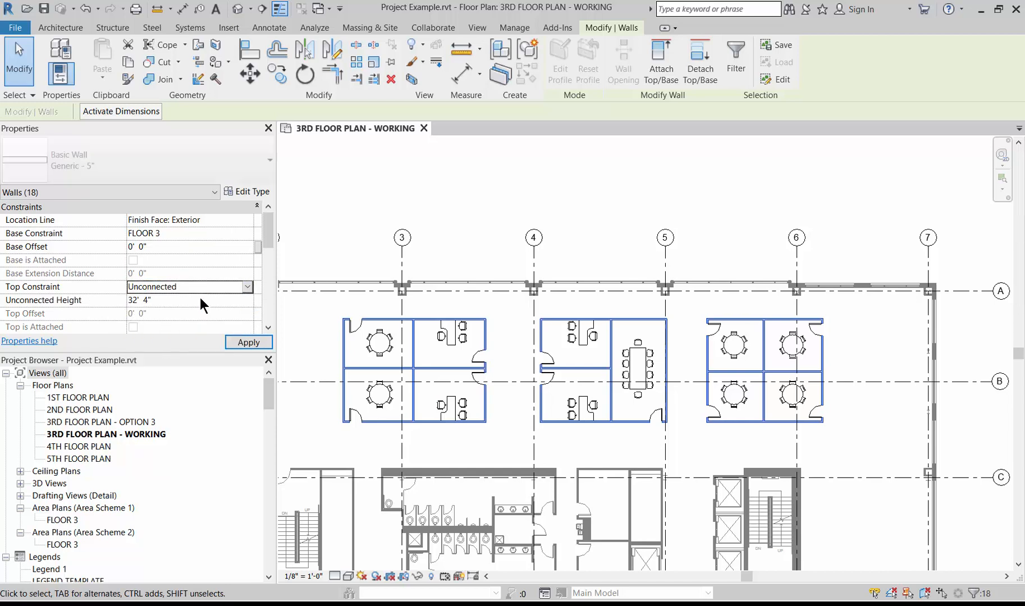
click(166, 247)
click(167, 299)
text(10)
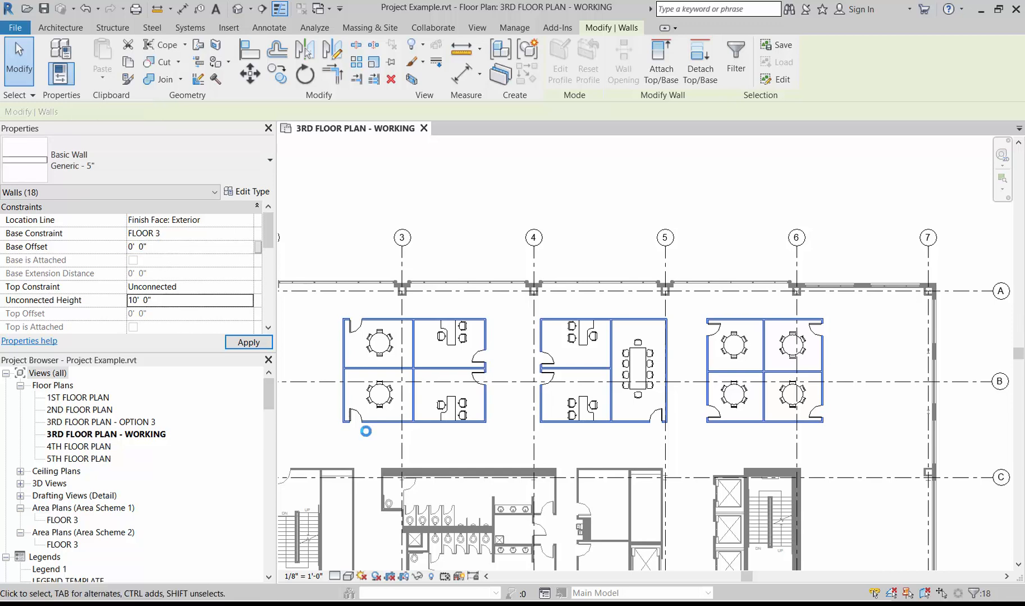
click(478, 437)
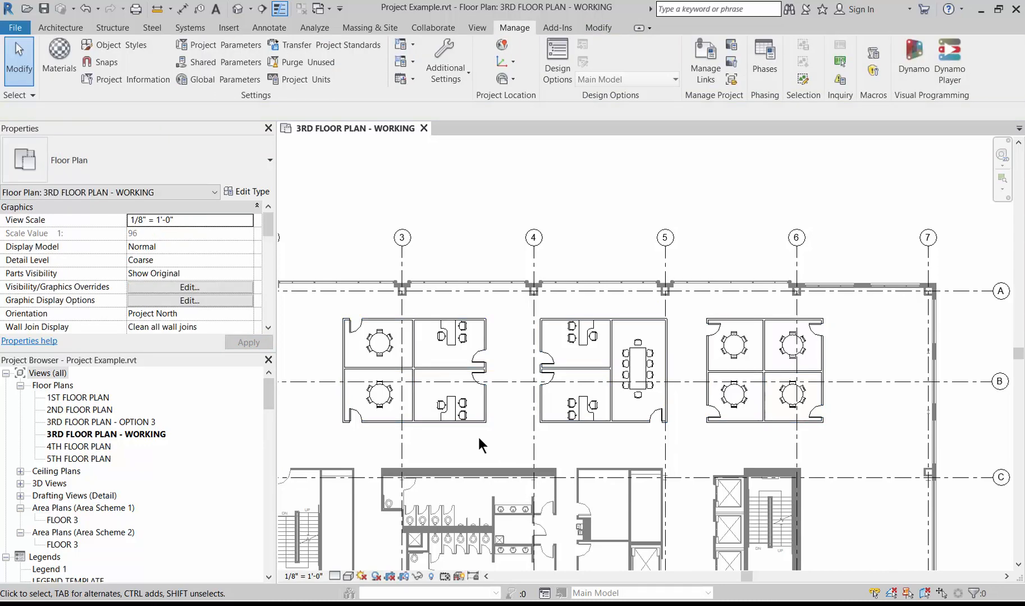
- Duplicate the two-door wall's type as "Type 1 - 3 5/8" steel stud, 5/8" gyp bd each side, batt insulation, ceiling hgt"
scroll(508, 421, up, 3)
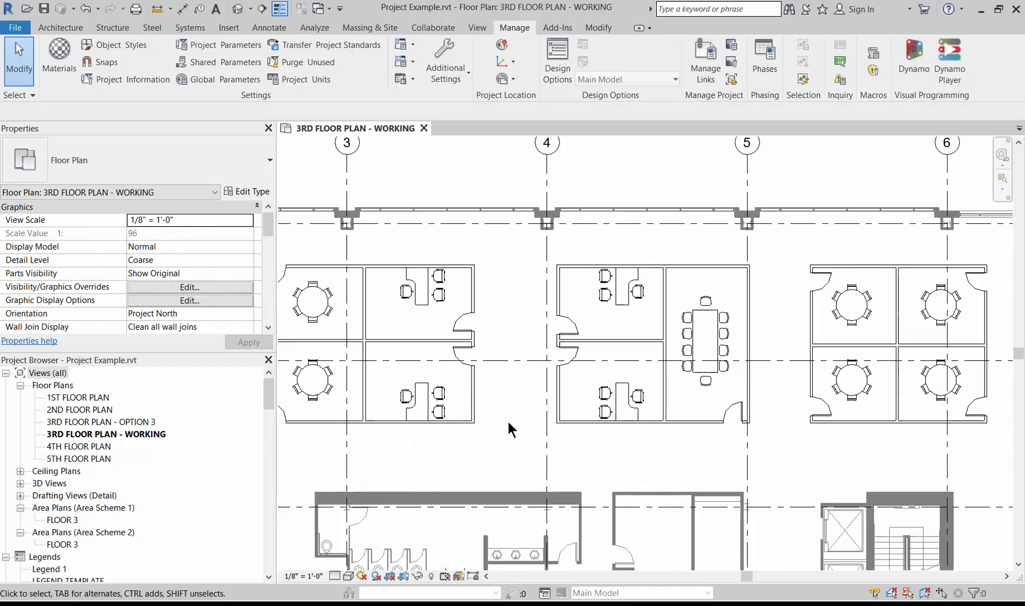
click(463, 388)
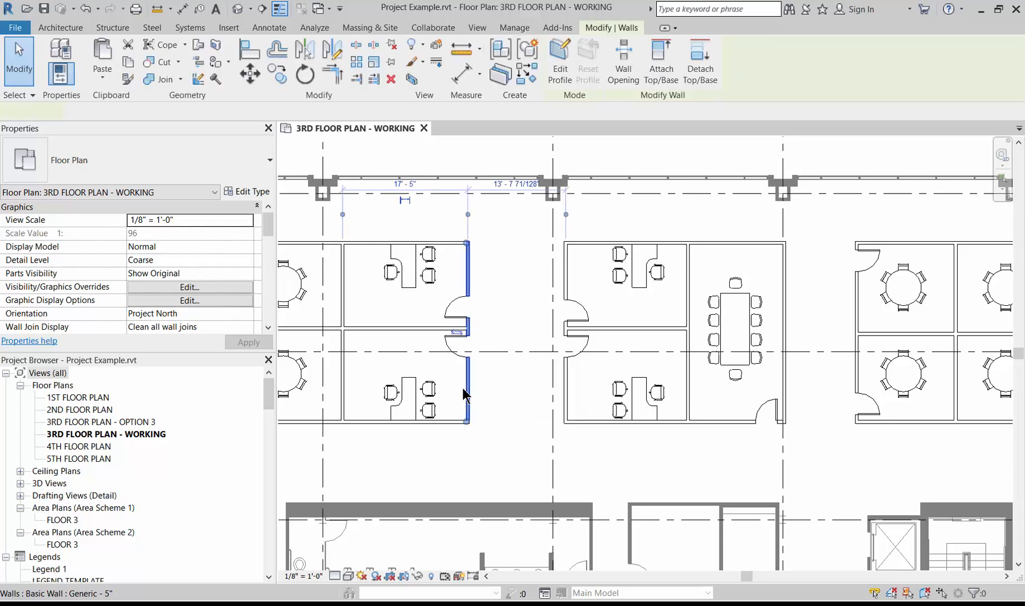
click(246, 191)
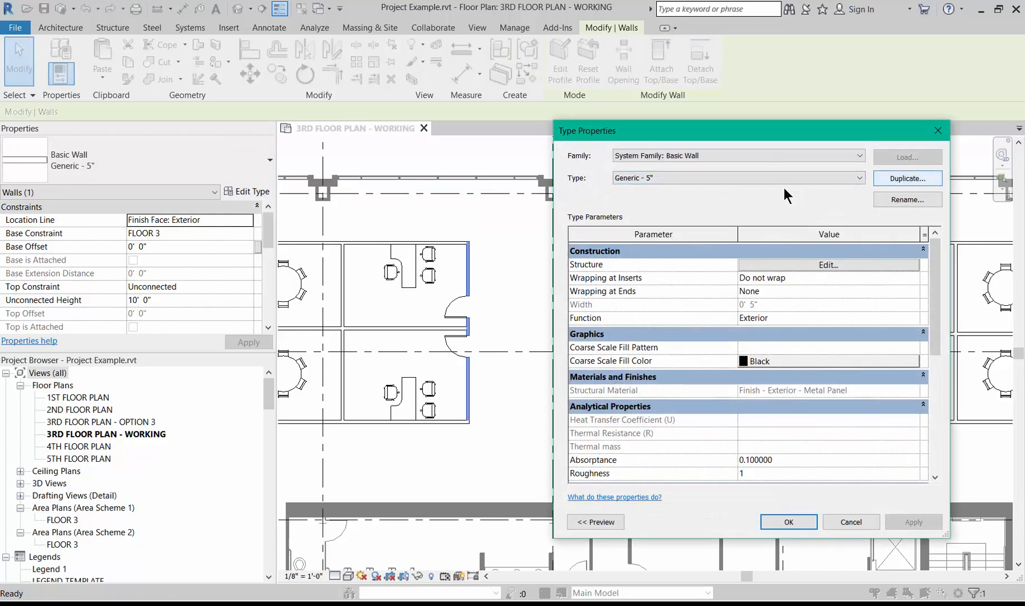
click(921, 182)
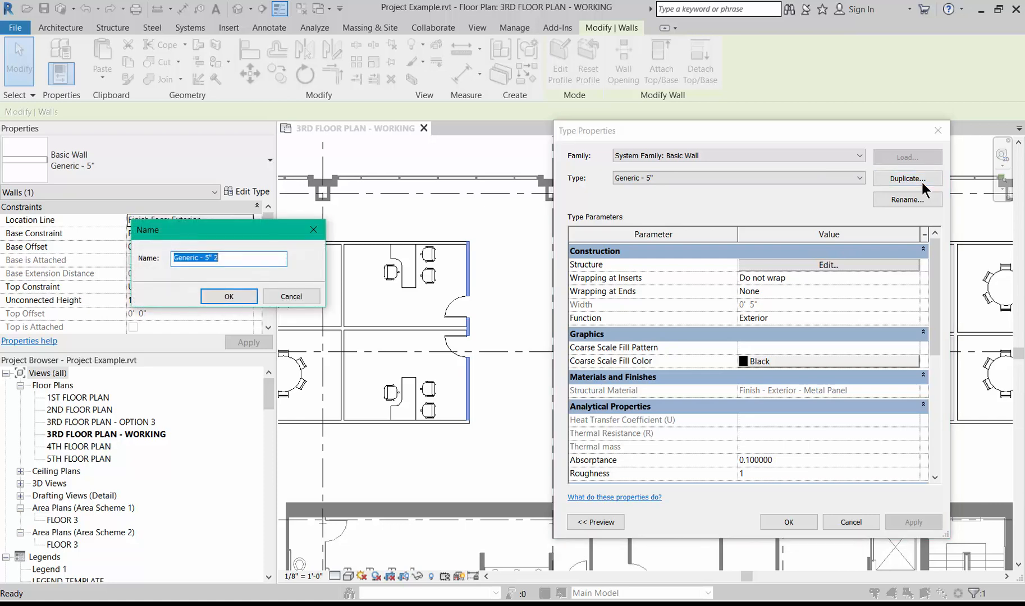
text(tYPE)
key(BackSpace)
key(BackSpace)
key(BackSpace)
key(BackSpace)
key(BackSpace)
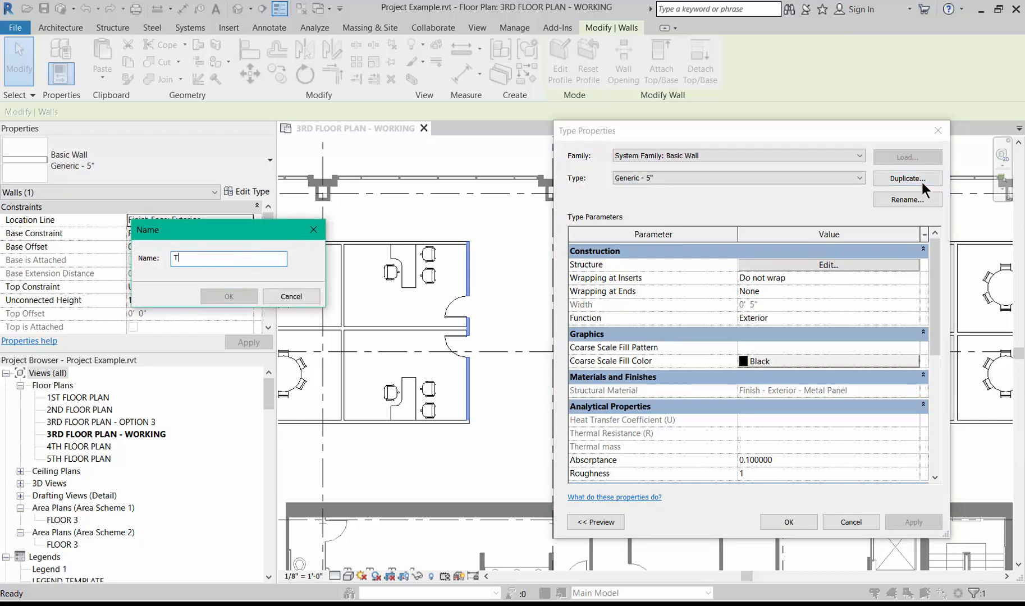
text(Type 1 - )
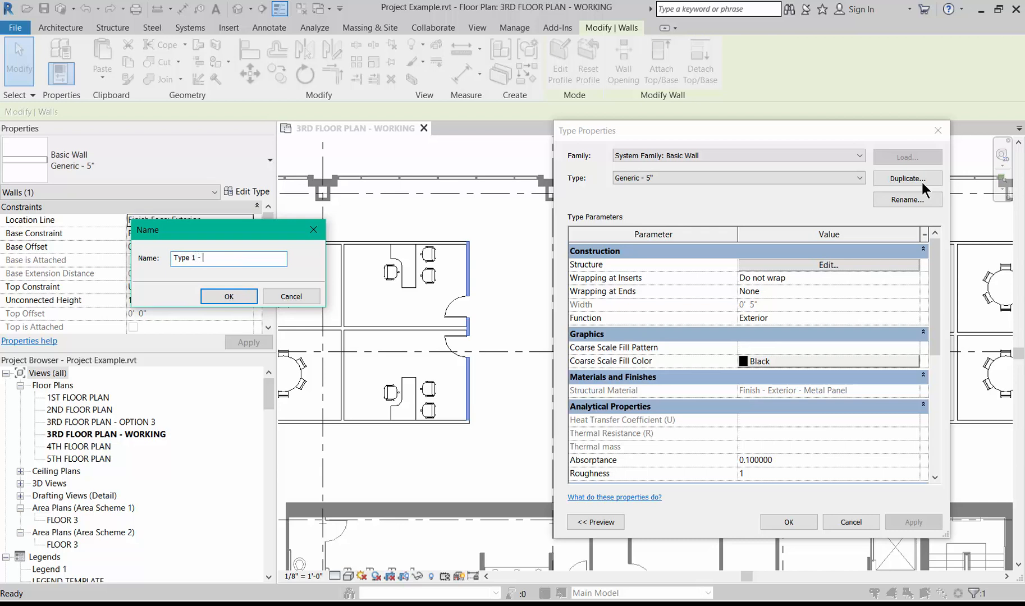
text(3)
text( 5/8)
text(" steel stud,)
text( 5/8" gy)
text(p)
text( p)
text(d each)
text( side,)
text( batt in)
text(sulation,)
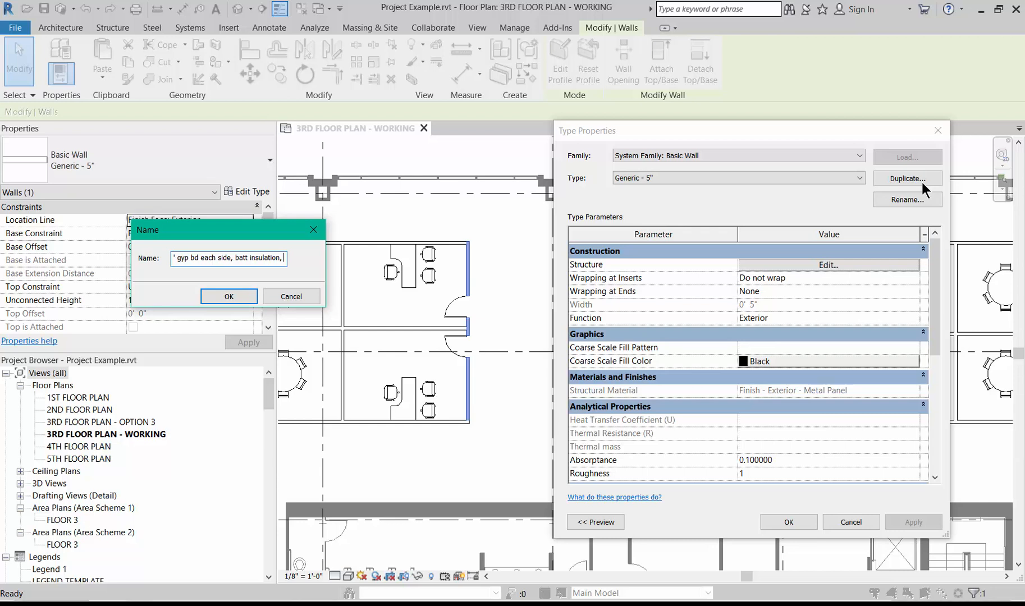
text(ceiling hgt)
click(236, 300)
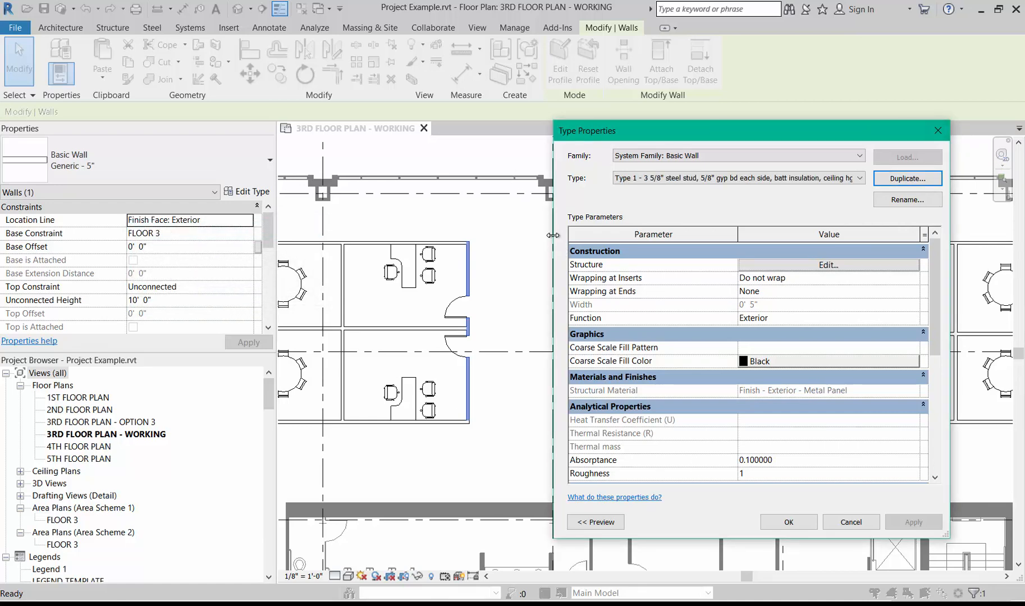
- Widen the Type Properties dialog to show the full type name and set the wall type's function to Interior
drag(553, 239, 497, 239)
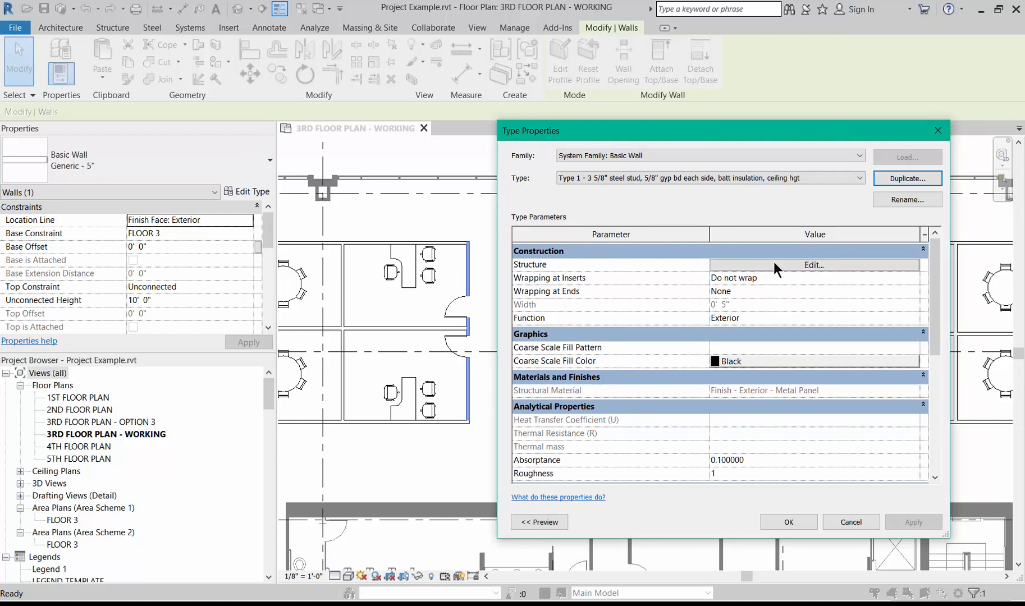
click(916, 320)
click(913, 318)
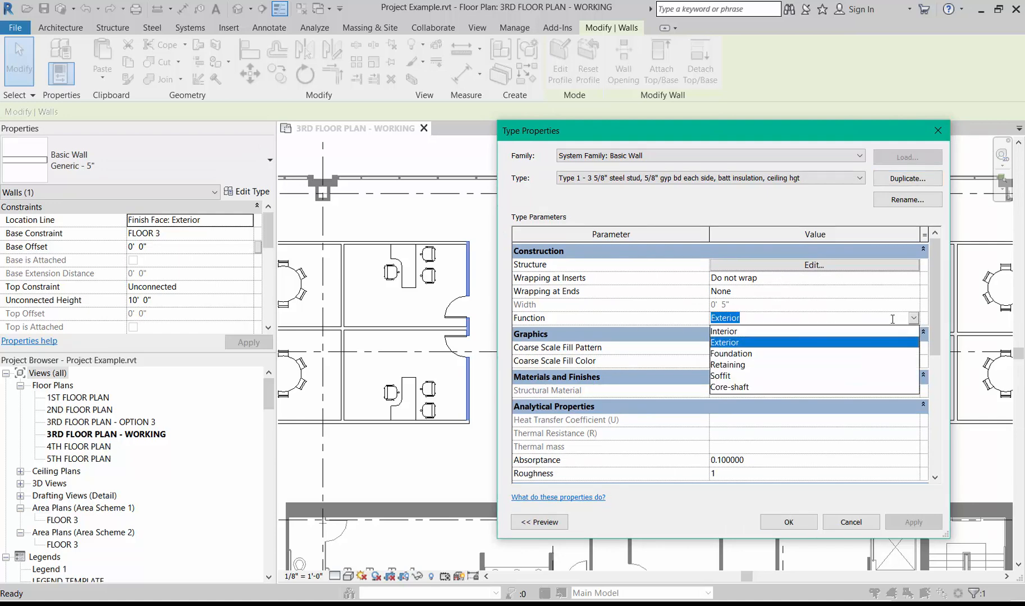
click(749, 333)
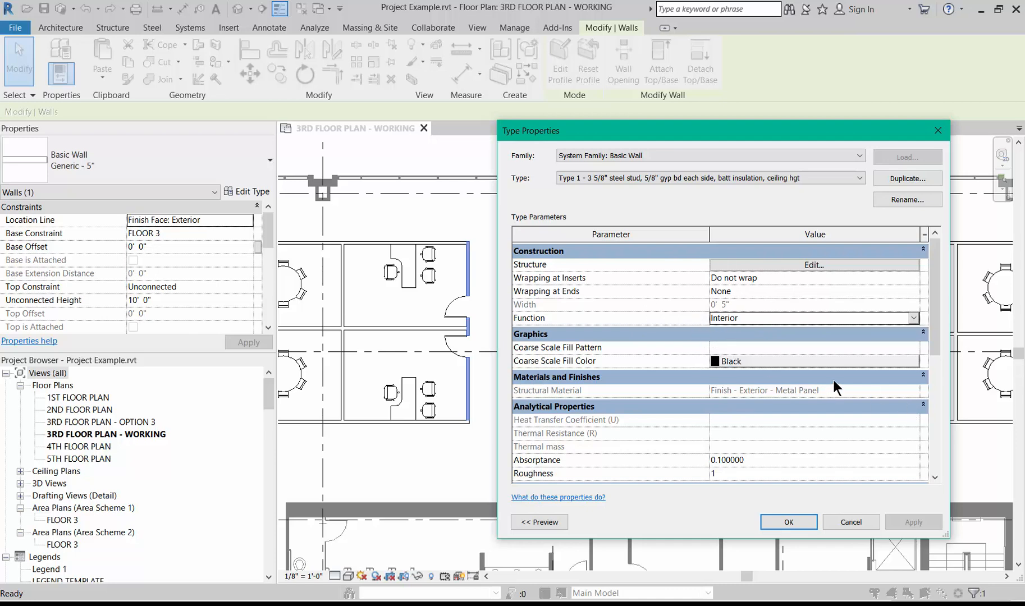
- Open the wall type's structure and assign the Metal - Stud Layer material to its Structure [1] layer
click(746, 265)
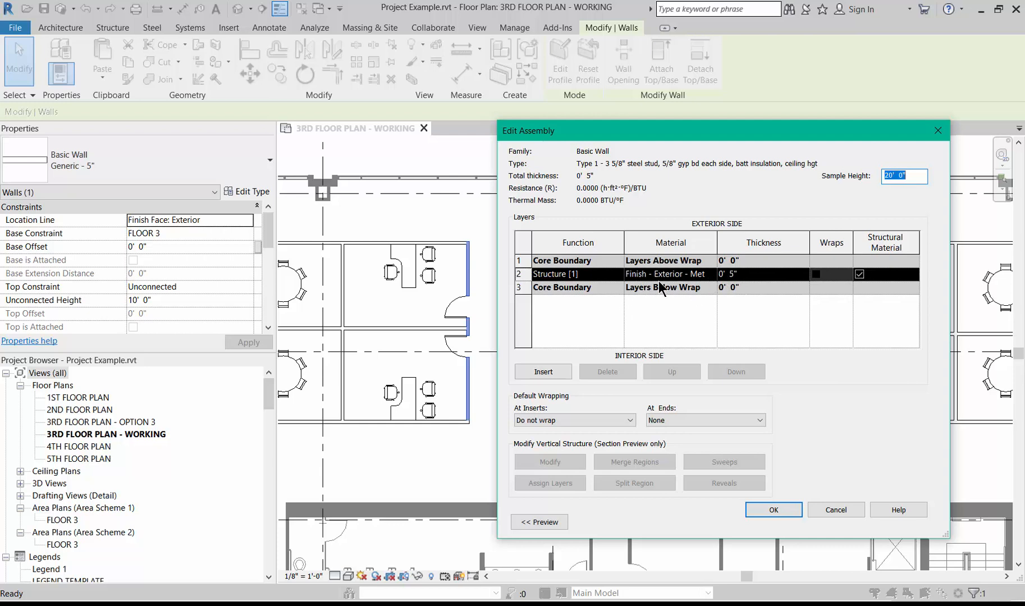
click(703, 274)
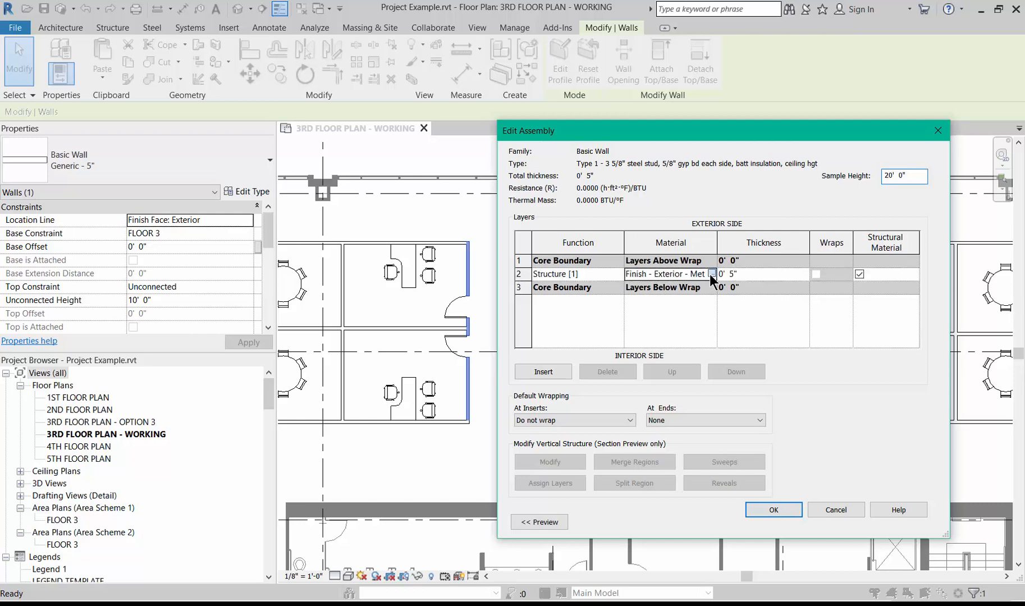
click(710, 274)
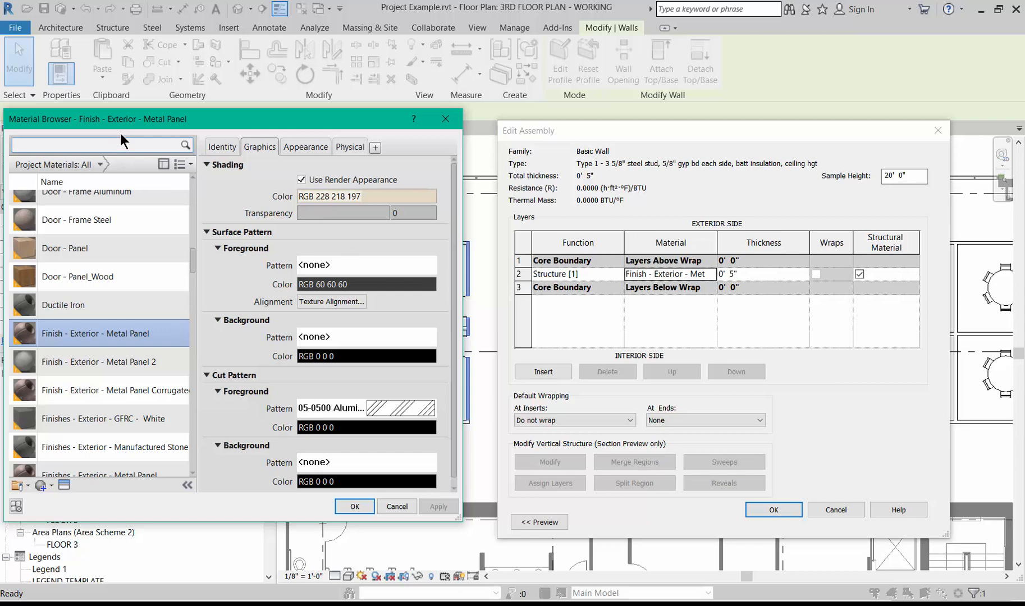
text(metal stud)
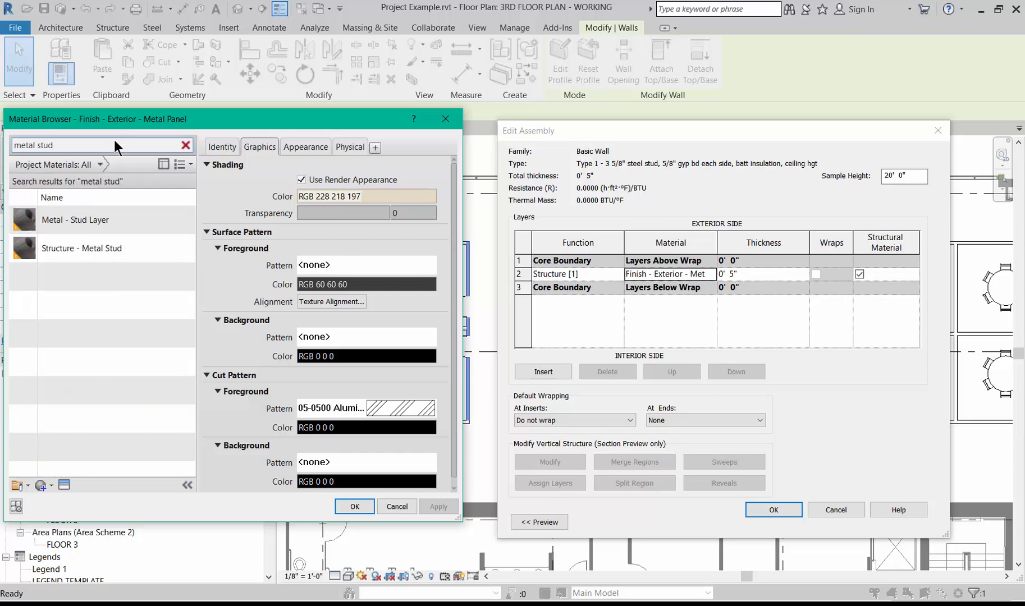
click(78, 224)
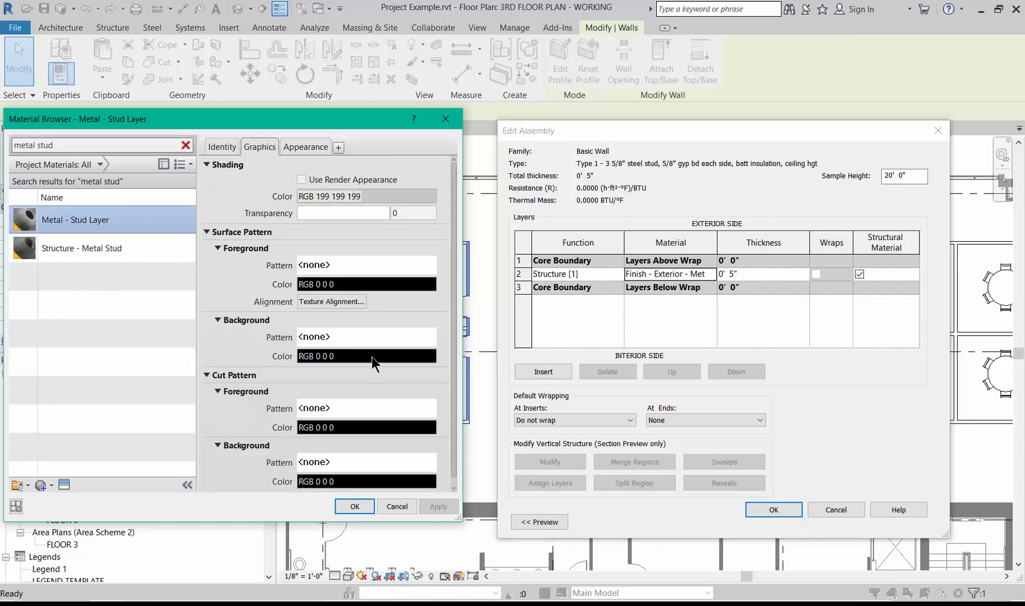
click(356, 506)
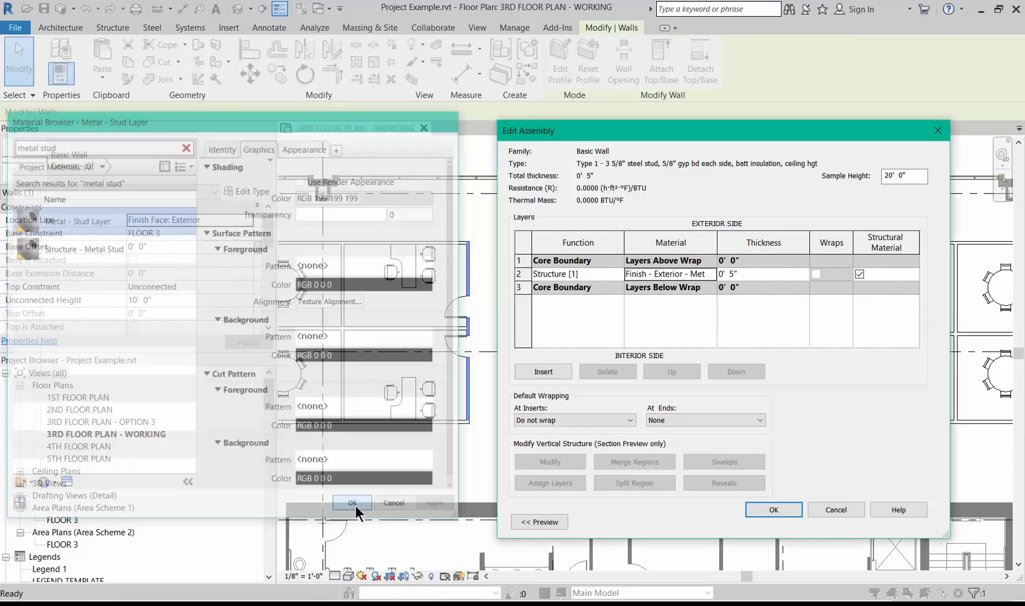
- Set the thickness of the metal stud structure layer to 3 5/8"
click(732, 274)
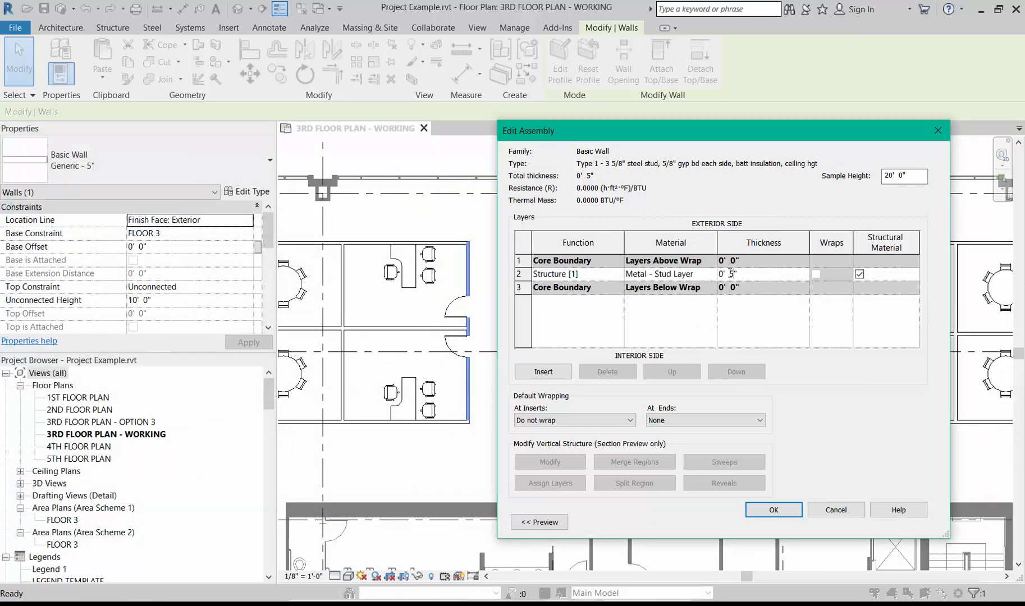
double_click(732, 274)
text(3 5/8)
click(815, 309)
- Insert a new layer above the exterior core boundary and set its function to Finish 1 [4]
click(541, 373)
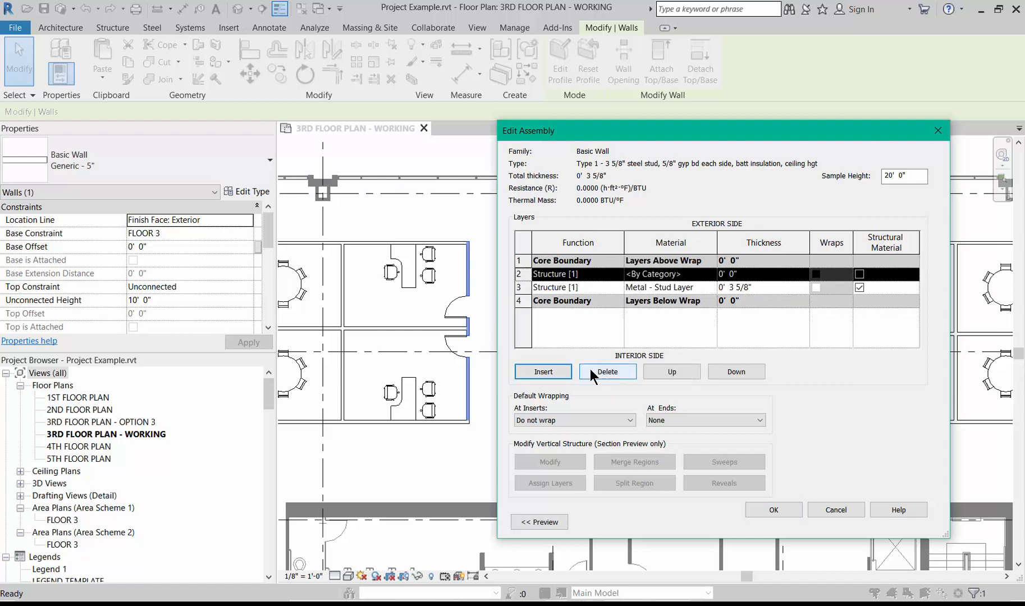
click(686, 373)
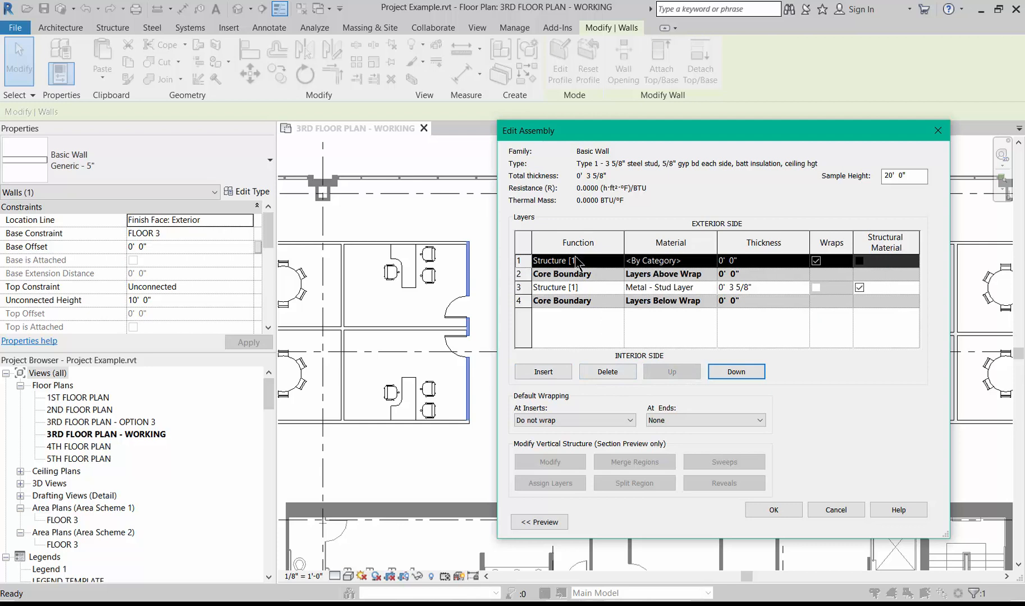
click(617, 261)
click(617, 260)
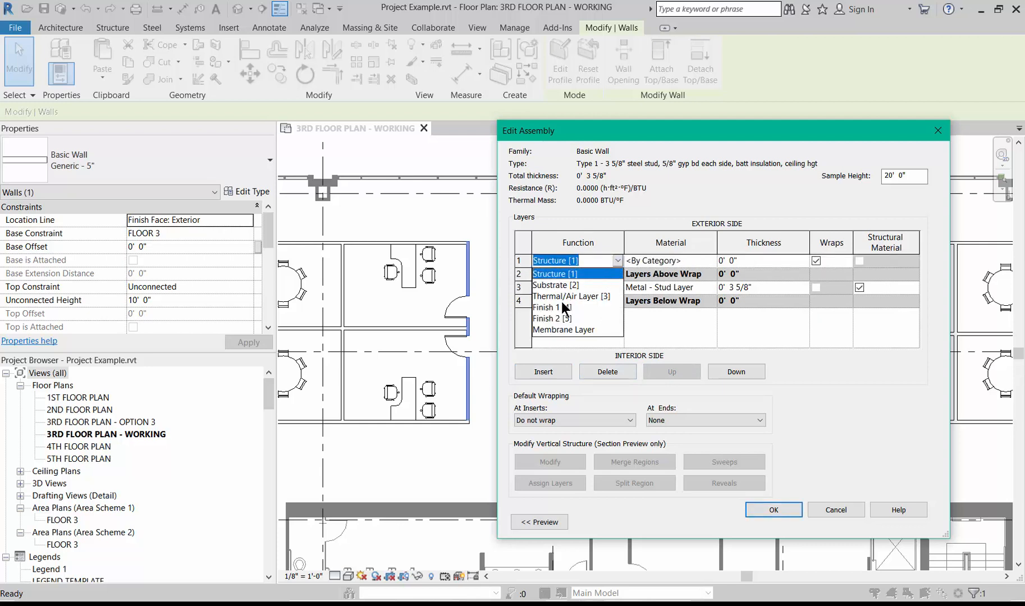
click(550, 307)
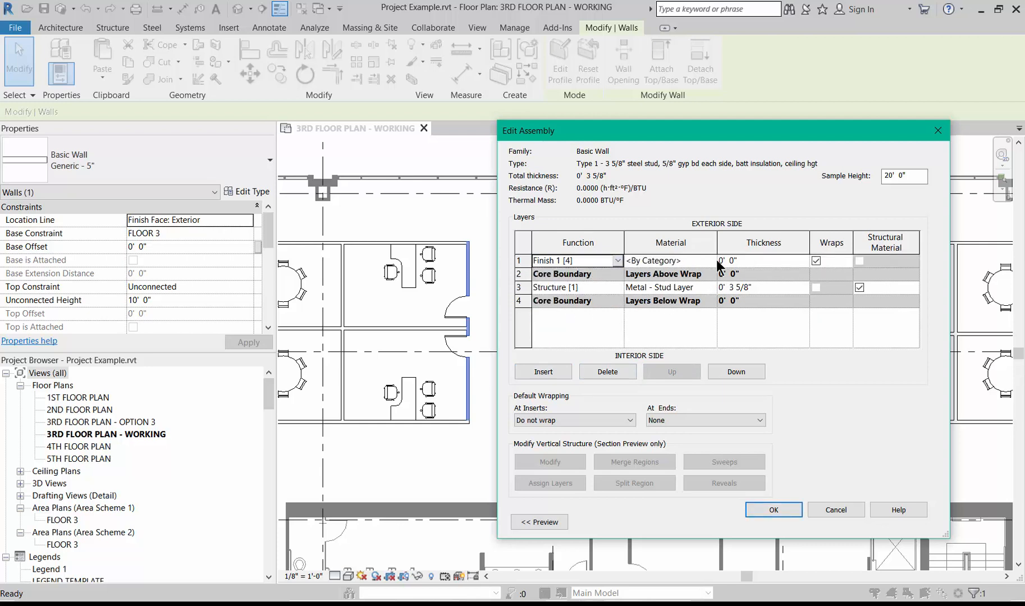
- Assign Finishes - Interior - Gypsum Wall Board to the exterior-side finish layer after comparing the gypsum materials, and set its thickness to 5/8"
click(709, 258)
click(712, 258)
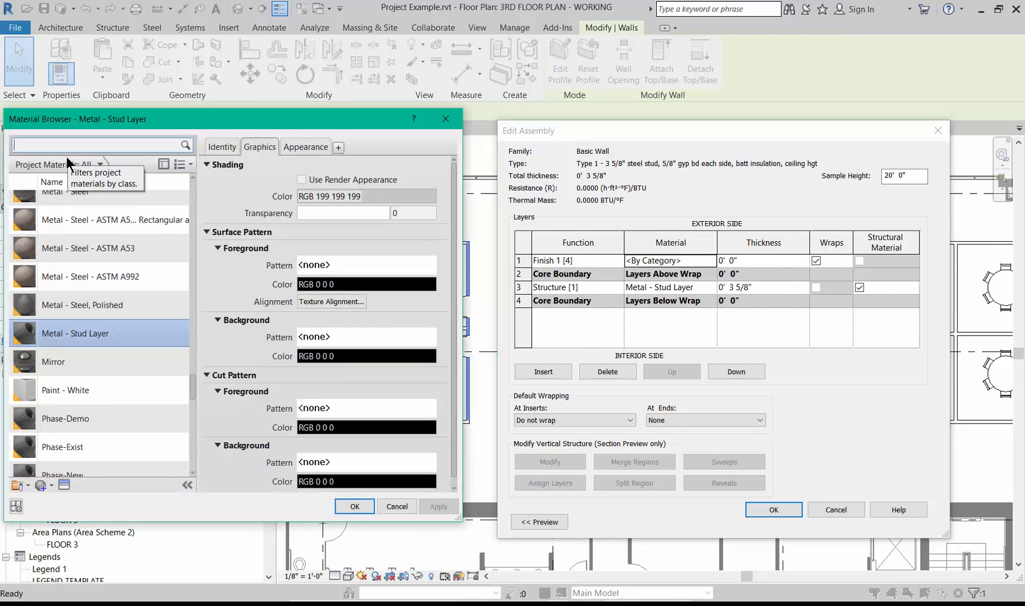
text(gypsum)
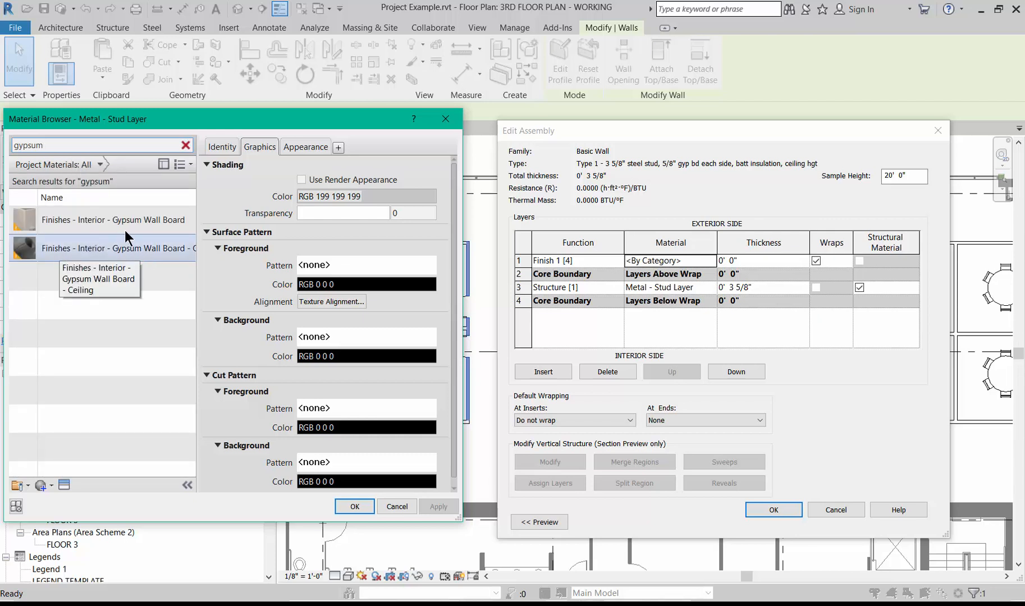
click(80, 225)
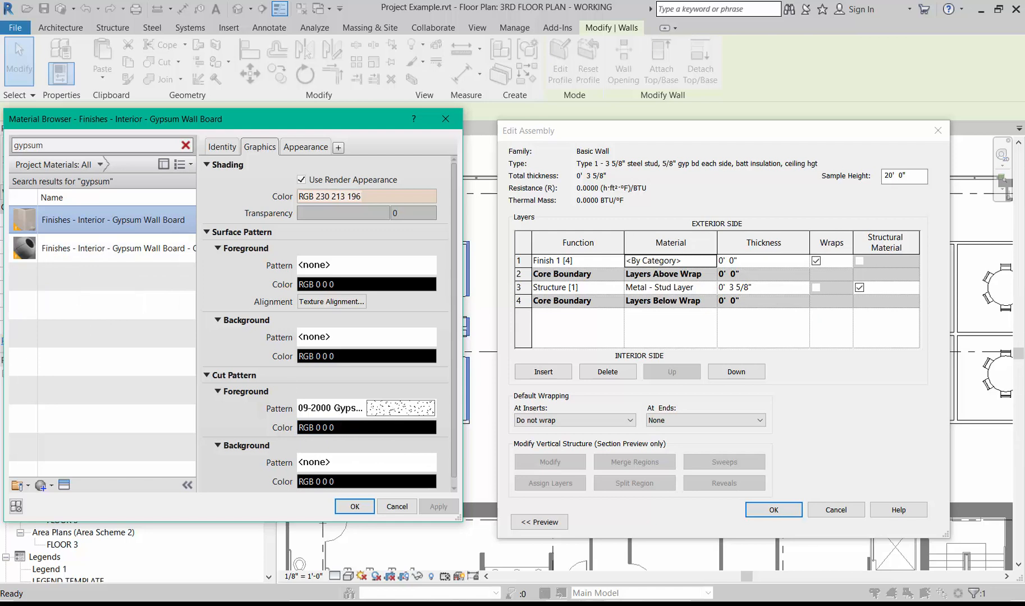
click(84, 251)
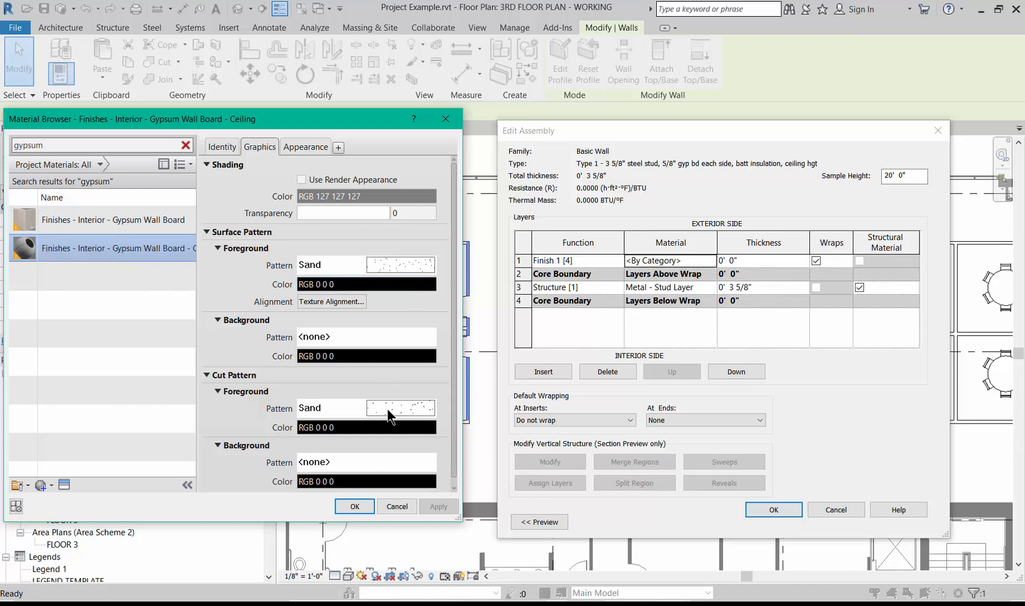
click(137, 221)
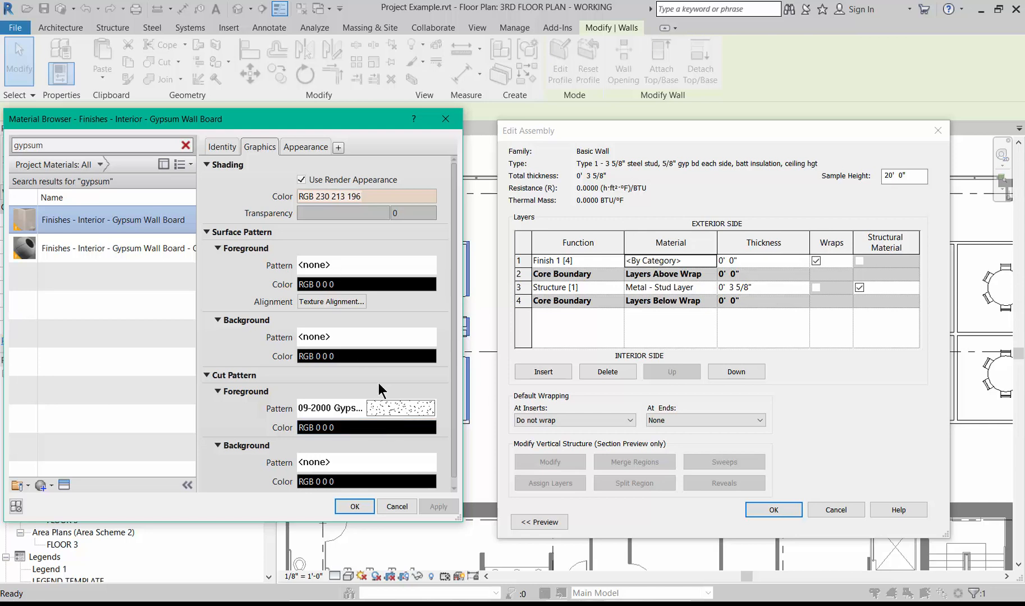
click(60, 249)
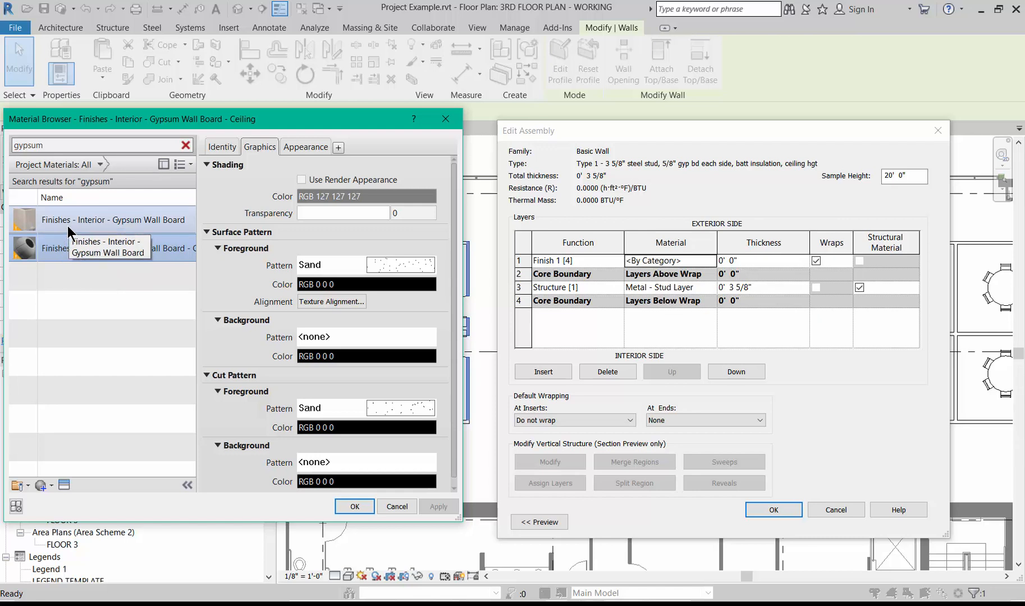
click(120, 220)
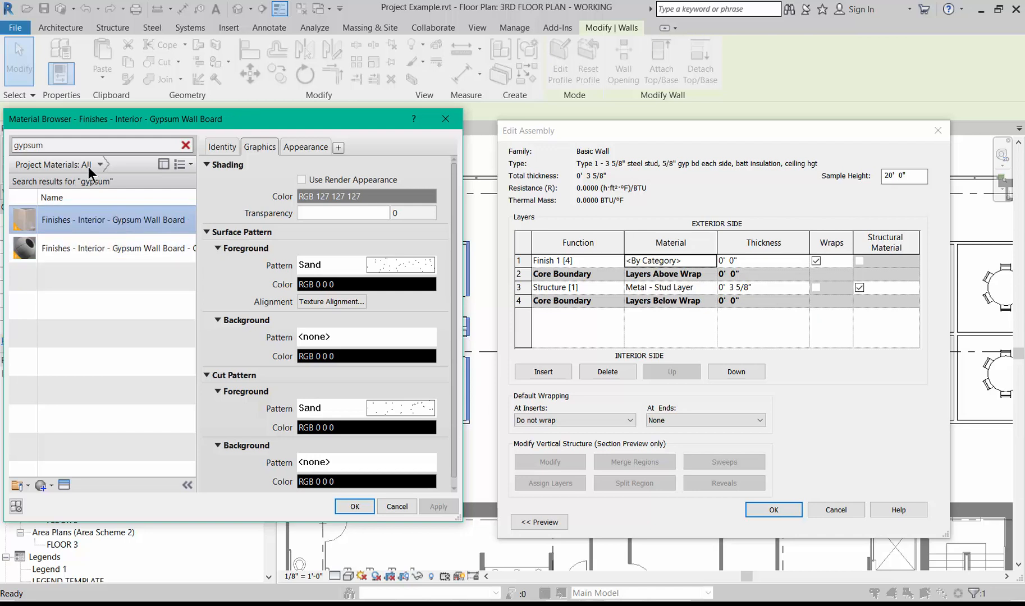
click(355, 507)
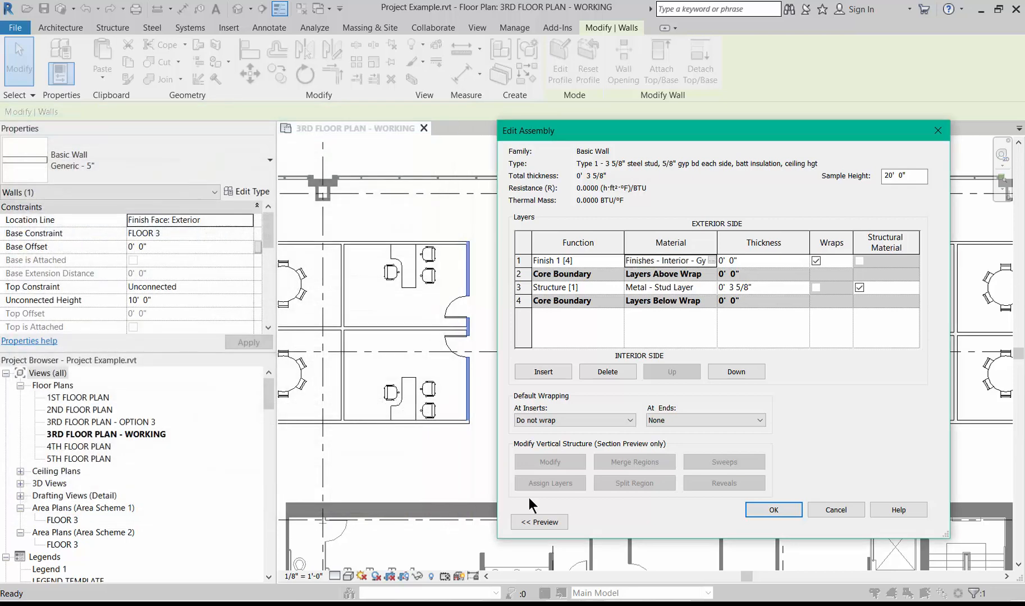
click(734, 261)
text(5/8")
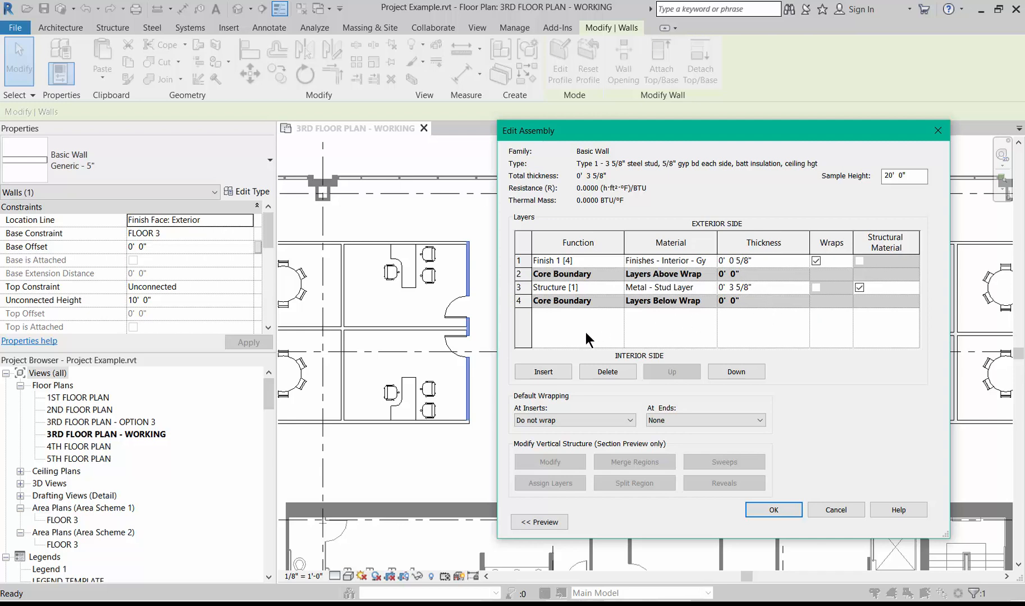
- Insert another layer, move it below the interior core boundary, and set its function to Finish 1 [4]
click(557, 374)
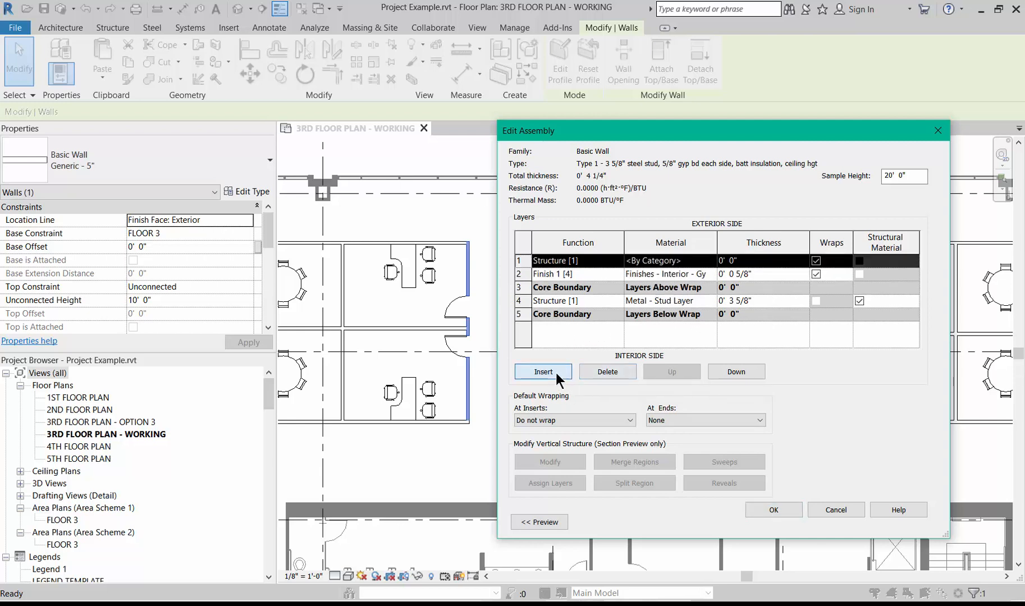
click(734, 371)
click(735, 371)
click(735, 371)
click(734, 371)
click(613, 314)
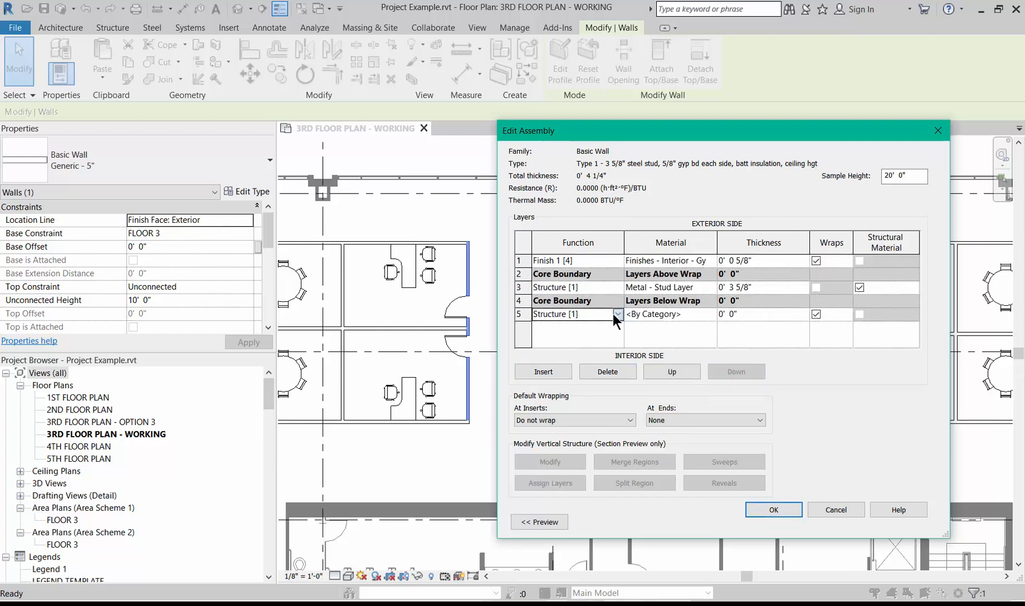
click(614, 314)
click(562, 360)
- Assign Finishes - Interior - Gypsum Wall Board to the interior-side finish layer at 5/8" thickness and accept the wall assembly
click(711, 316)
click(711, 314)
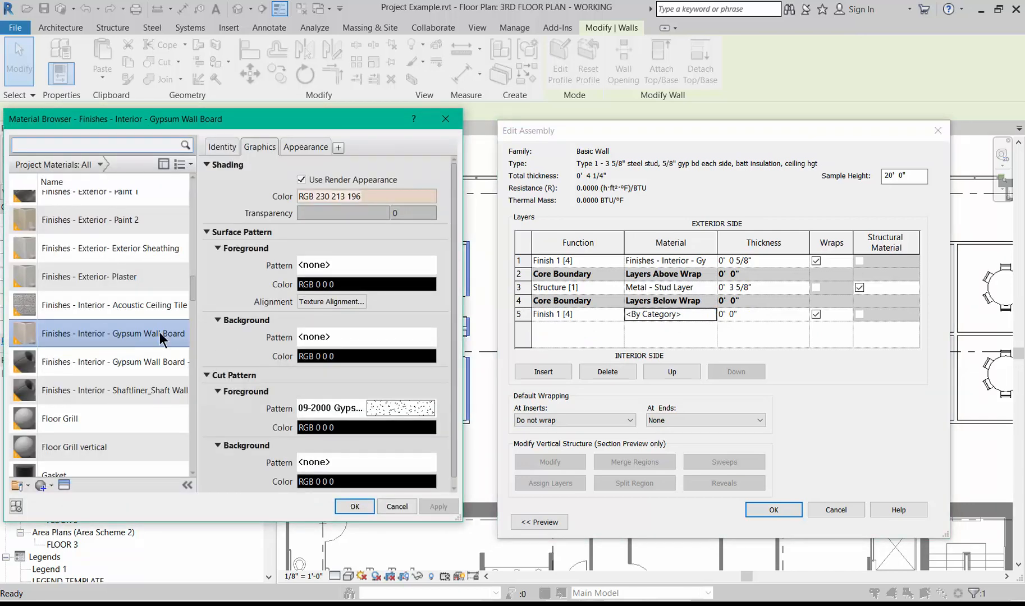
click(355, 507)
click(727, 317)
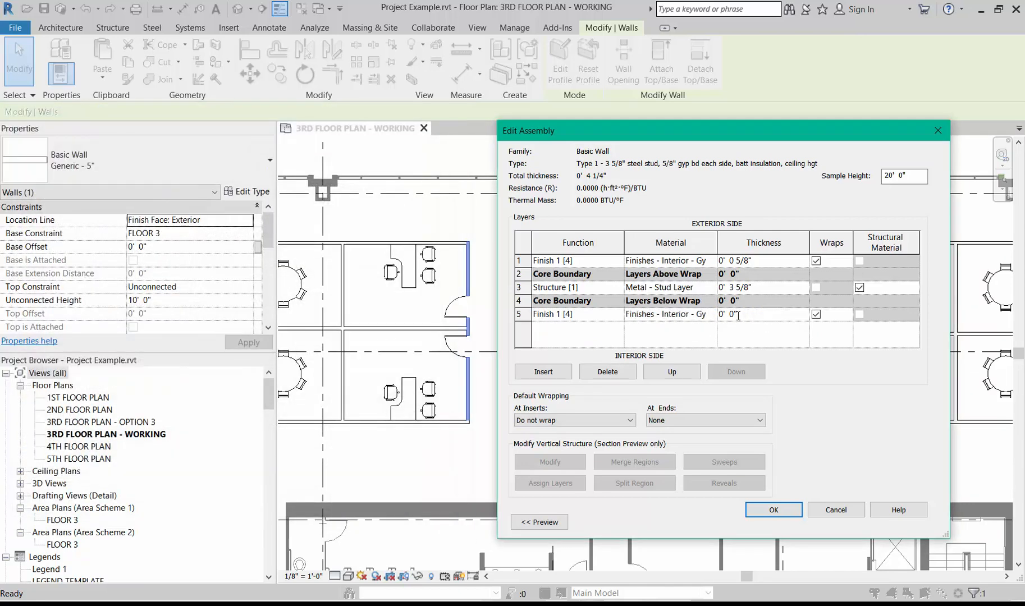
text(5/8)
click(767, 288)
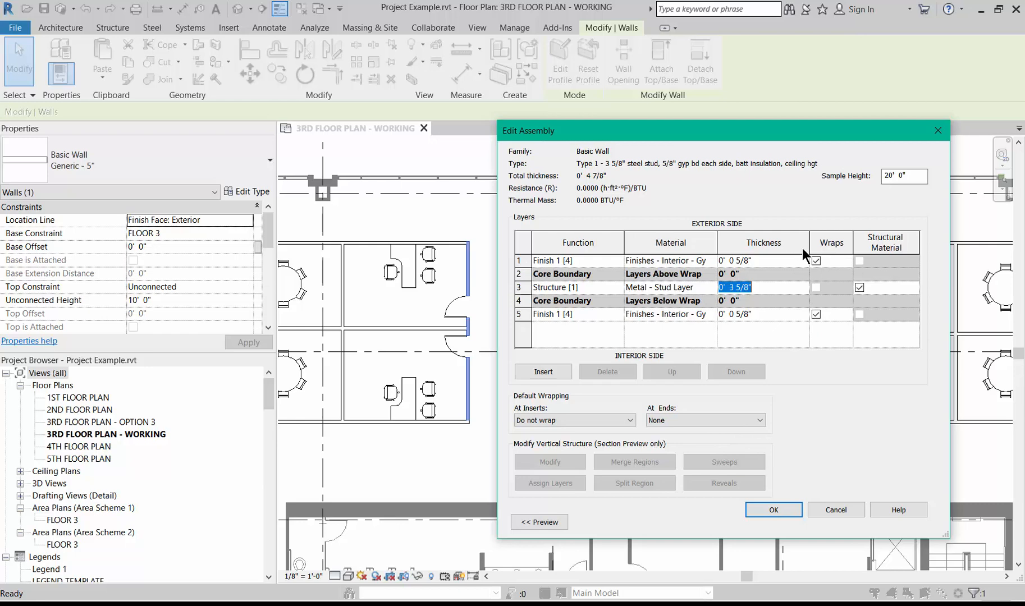
click(779, 508)
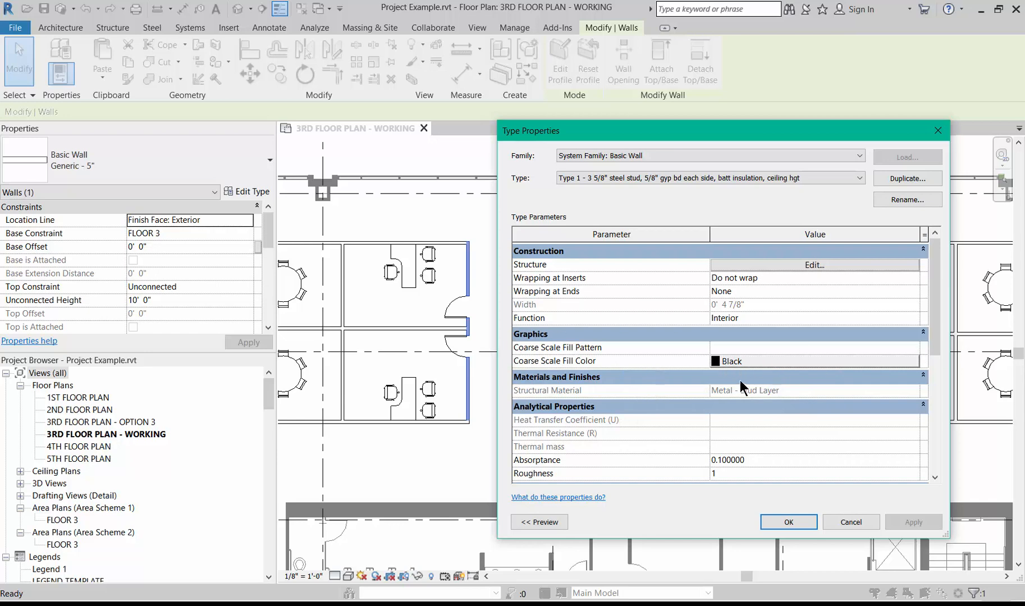
- Set the wall type's coarse scale fill pattern to <Solid fill>
double_click(914, 346)
click(427, 252)
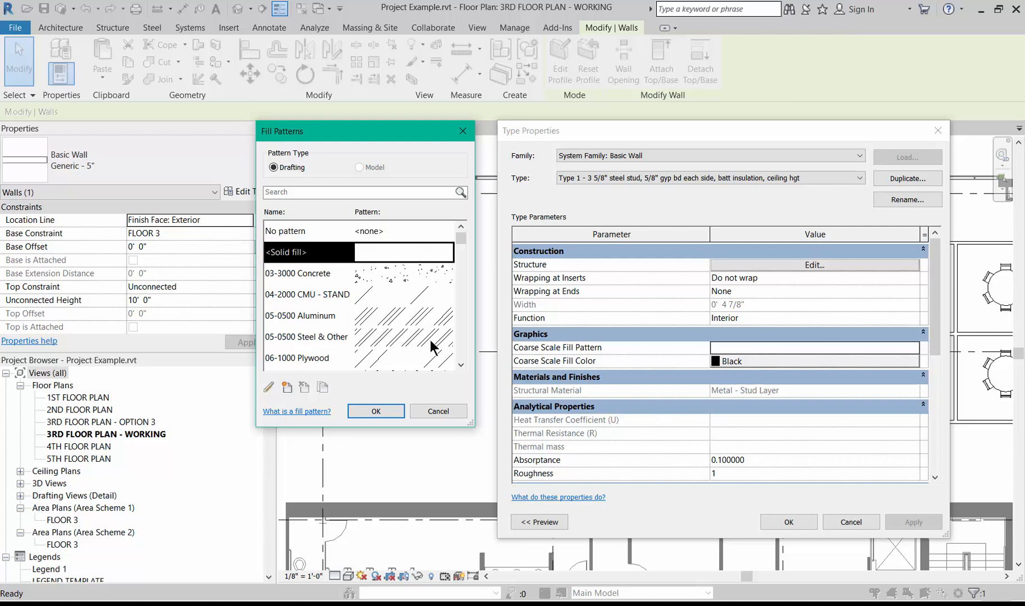
click(379, 415)
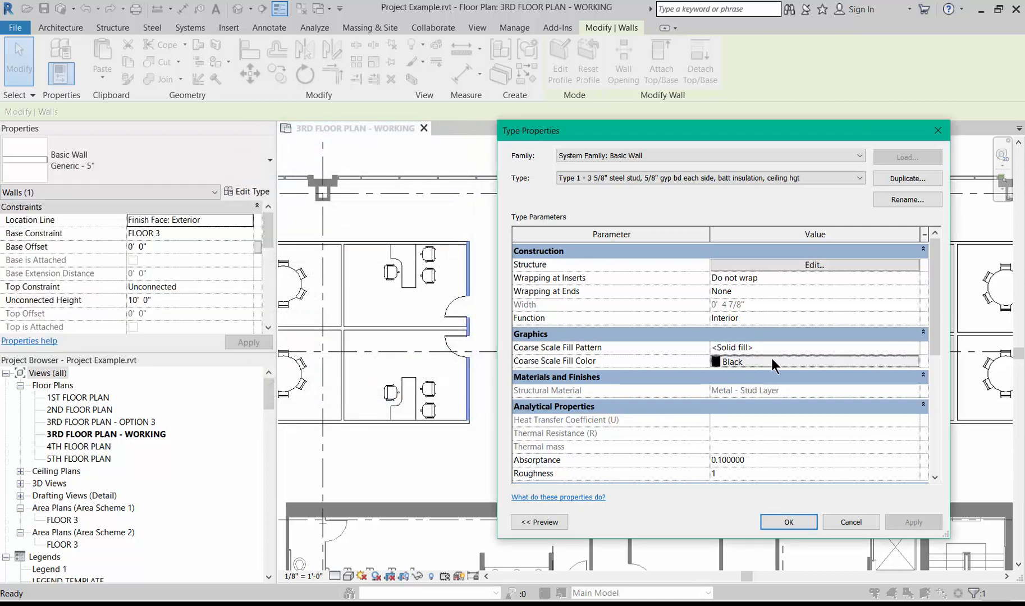
- Set the coarse scale fill color to light yellow RGB 255-255-128, apply the type properties, and clear the wall selection
click(771, 358)
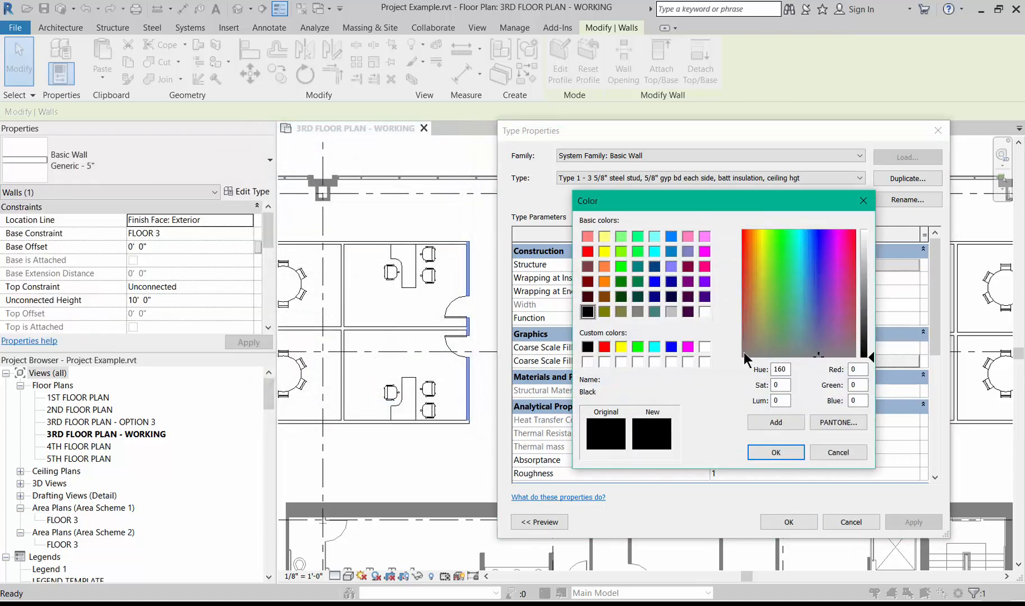
click(604, 239)
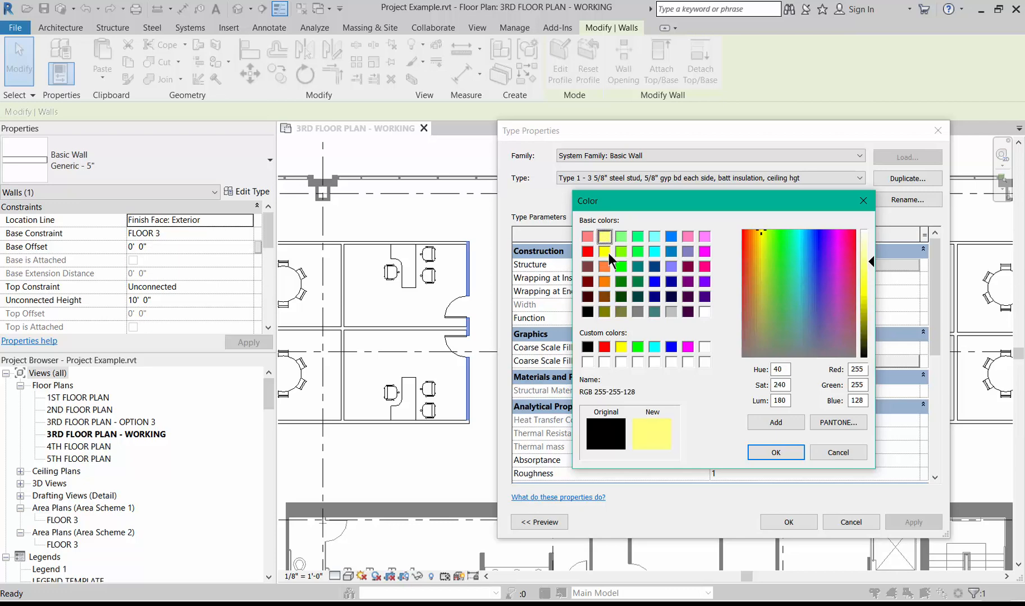
click(782, 453)
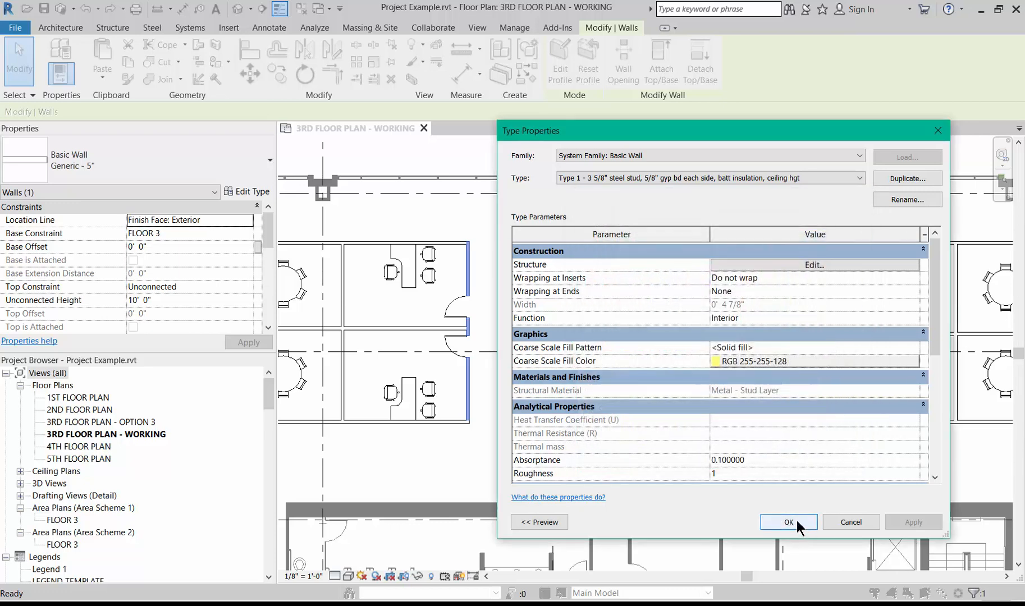
click(790, 522)
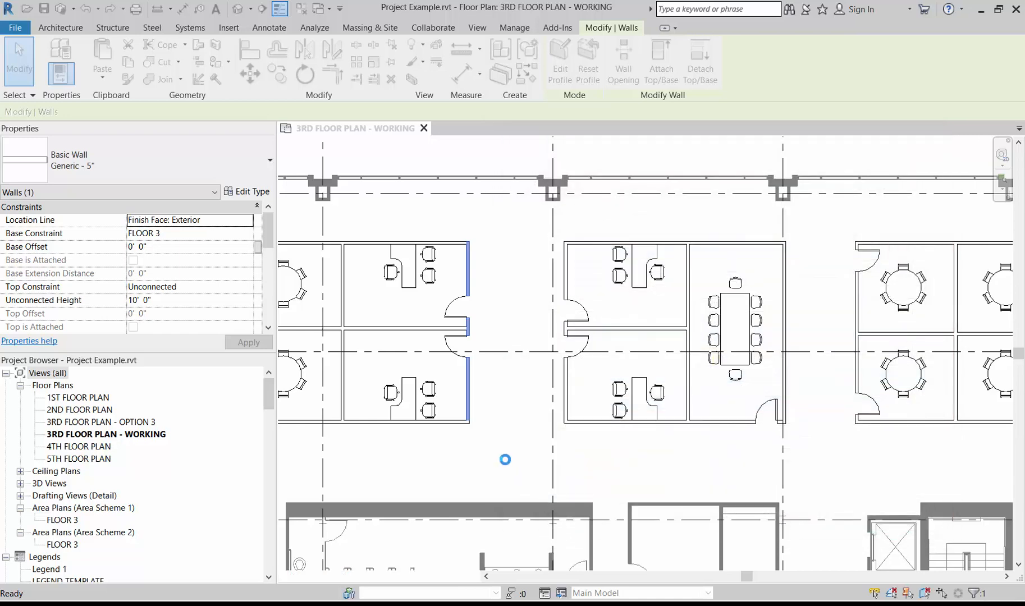
click(441, 470)
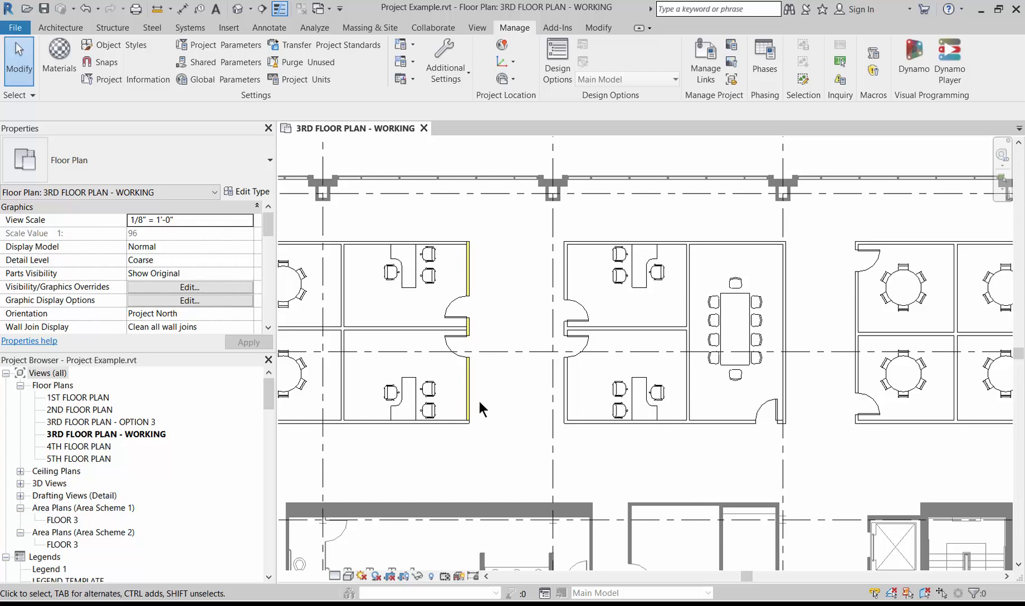
- Change the upper and lower walls of the block at grid 3, plus the upper, lower and corridor-side walls of the grid 4–5 block, to Type 1
scroll(478, 397, down, 2)
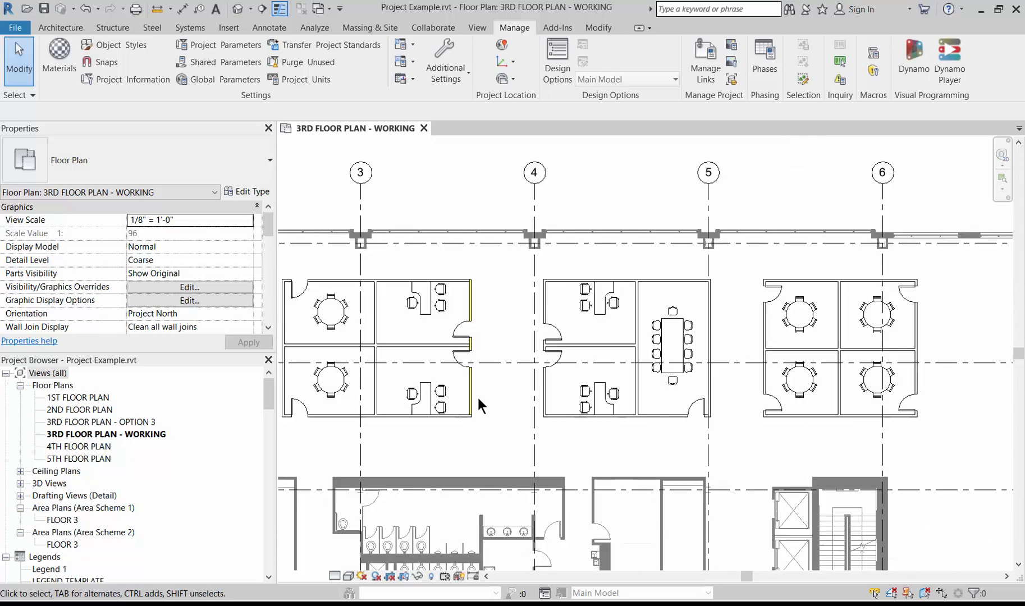
click(444, 425)
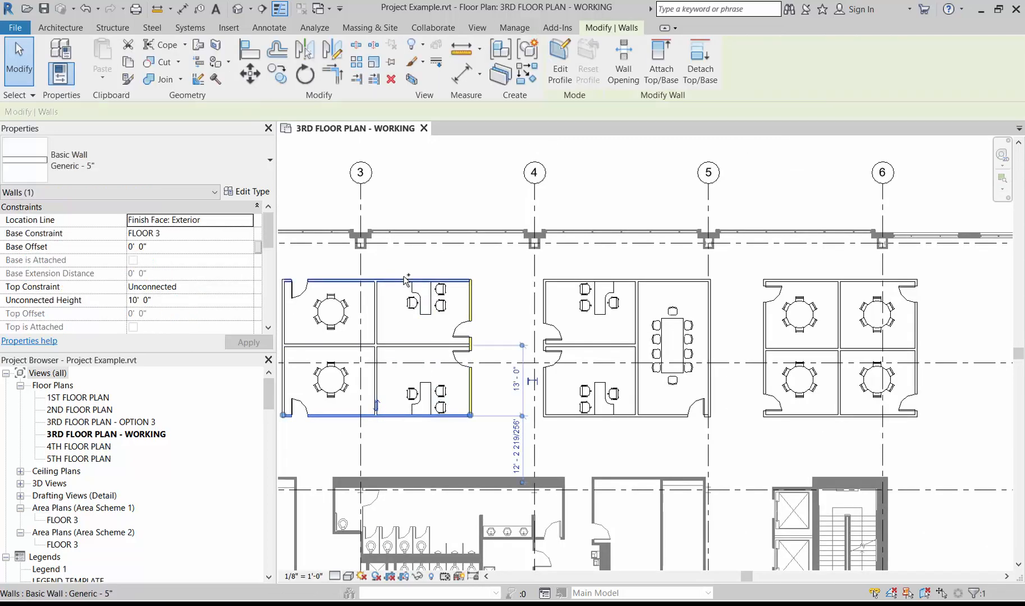
ctrl+click(406, 281)
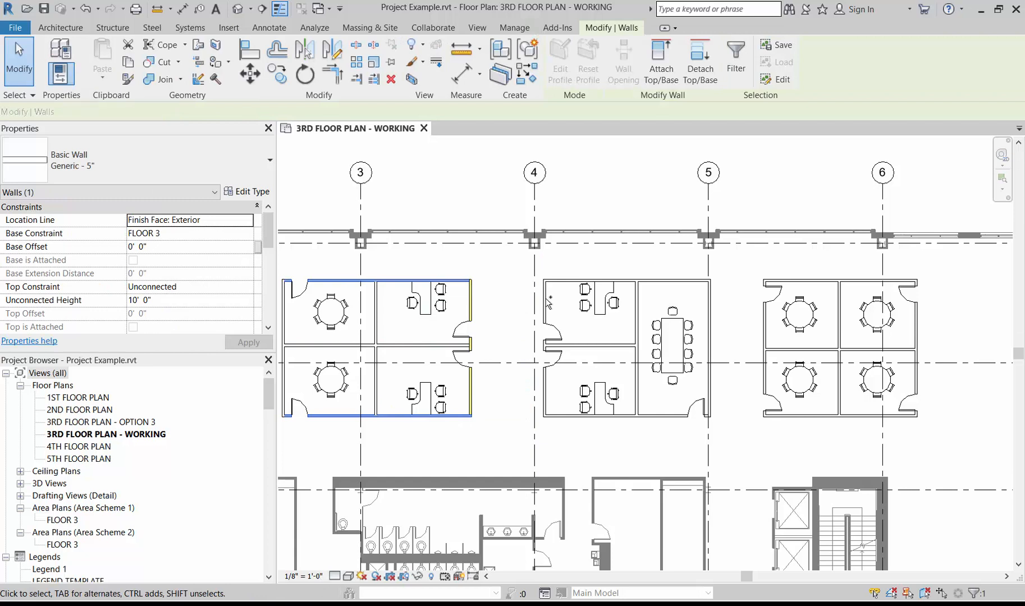
ctrl+click(634, 279)
ctrl+click(628, 416)
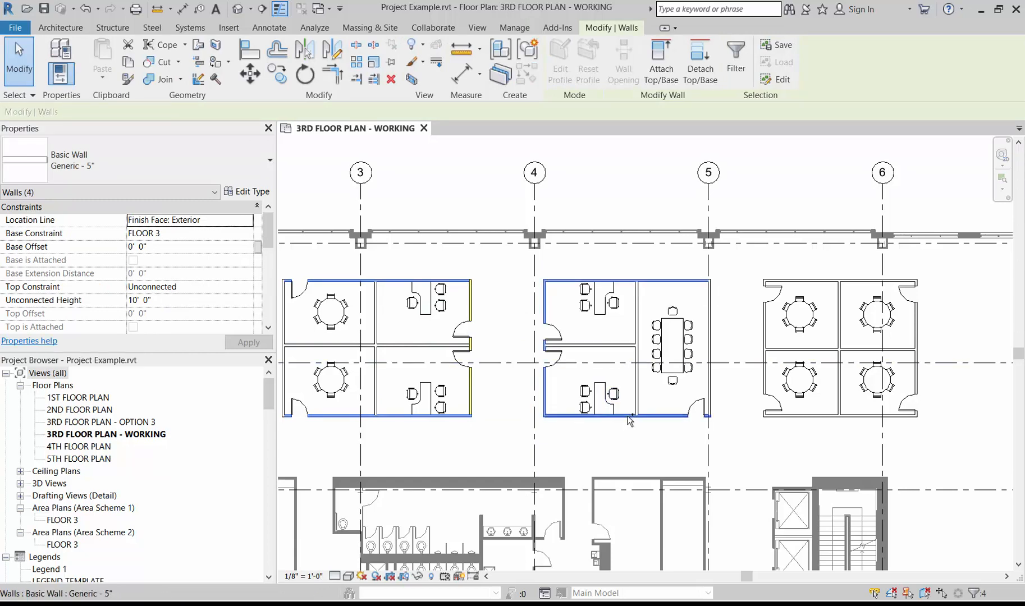
ctrl+click(376, 328)
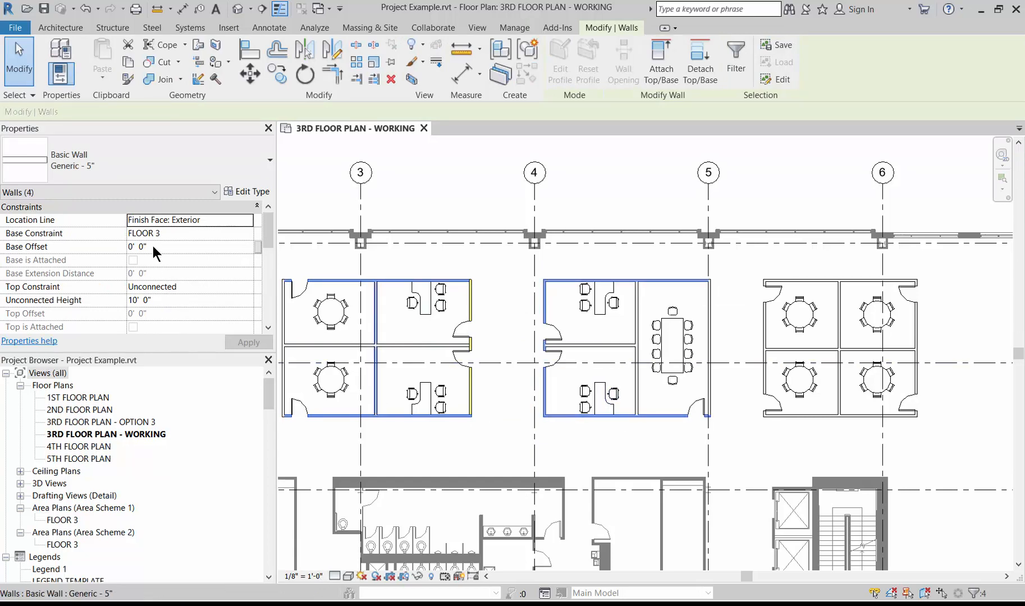
click(152, 168)
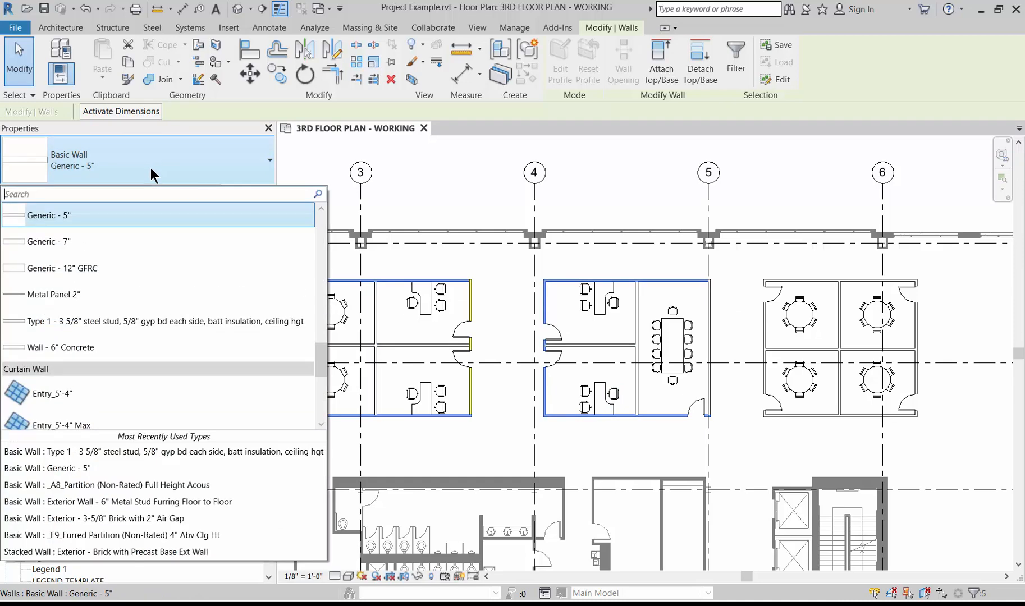
click(126, 452)
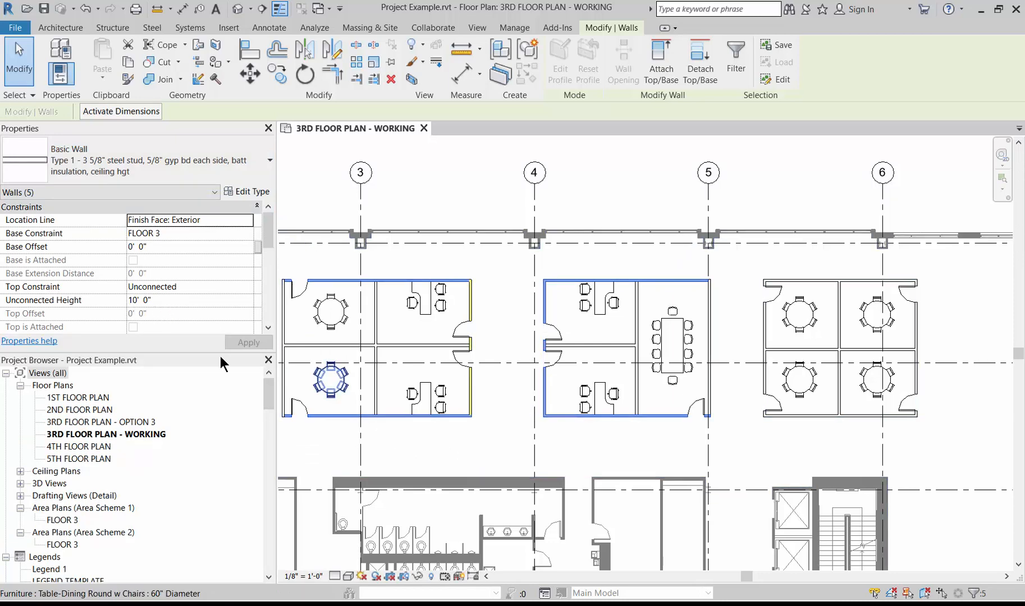
click(449, 443)
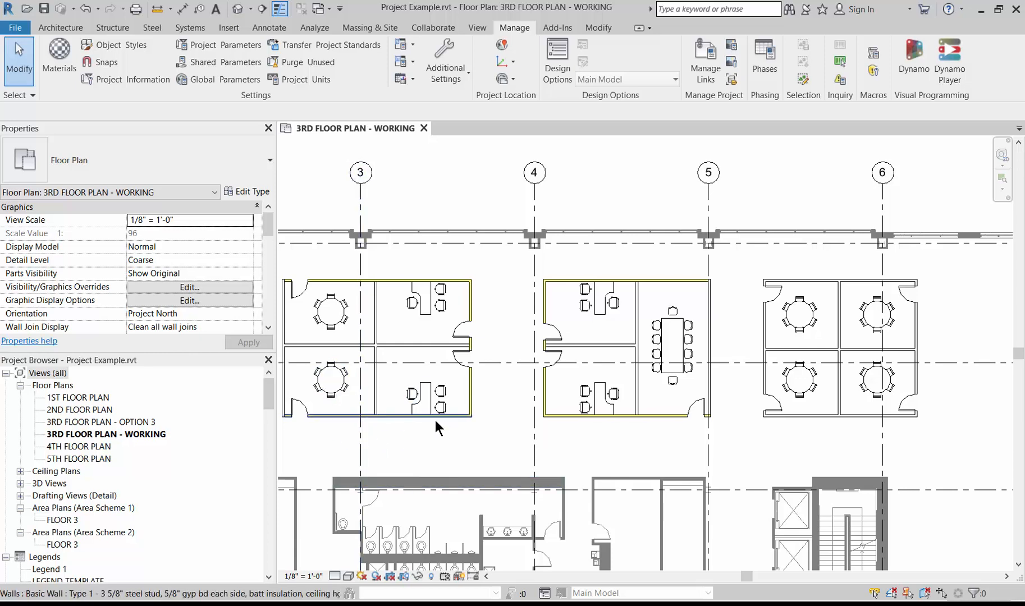
- Split the lower wall of the grid 3 office block at the office-side face of the partition between the round-table room and the office
scroll(334, 446, up, 6)
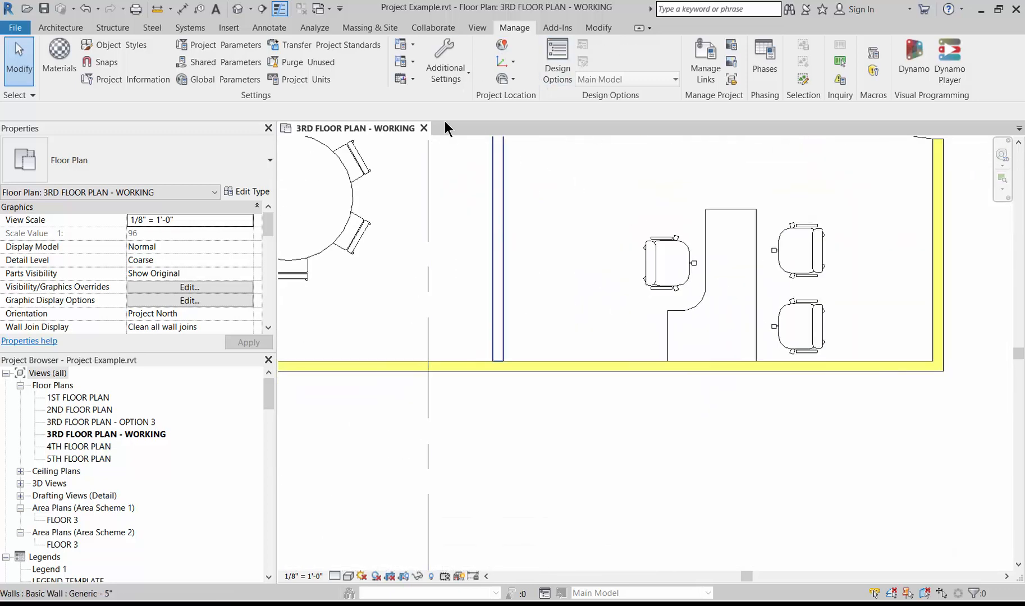
click(595, 28)
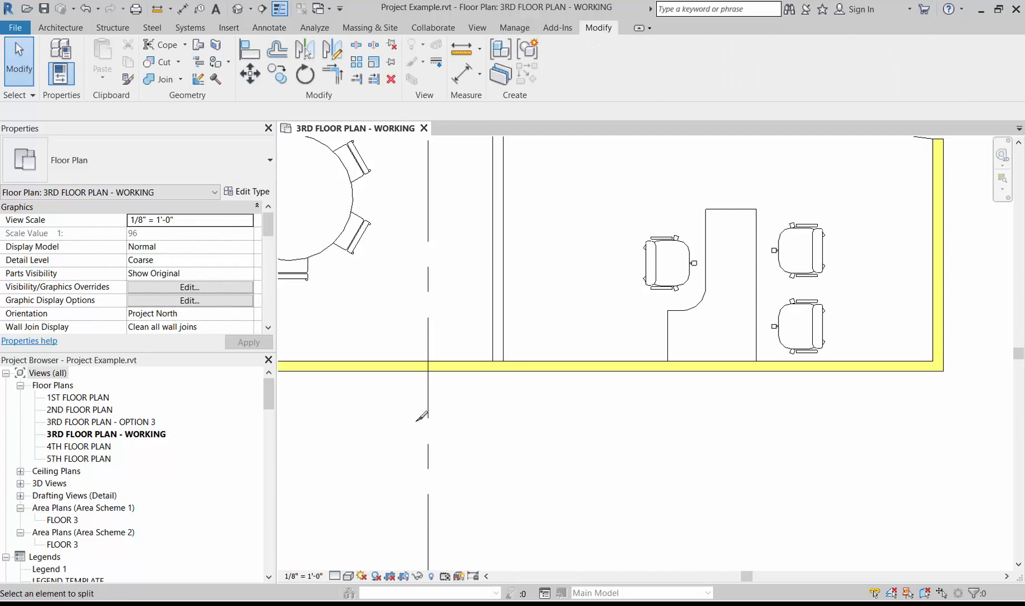
click(356, 46)
scroll(494, 378, up, 2)
scroll(503, 376, up, 2)
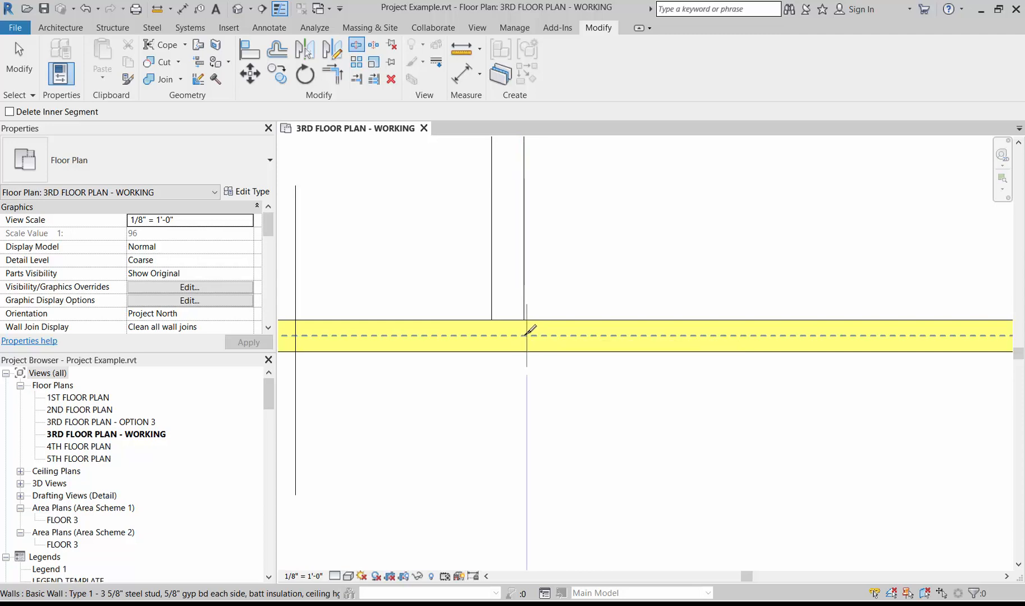
click(527, 335)
scroll(557, 390, down, 2)
scroll(562, 388, down, 2)
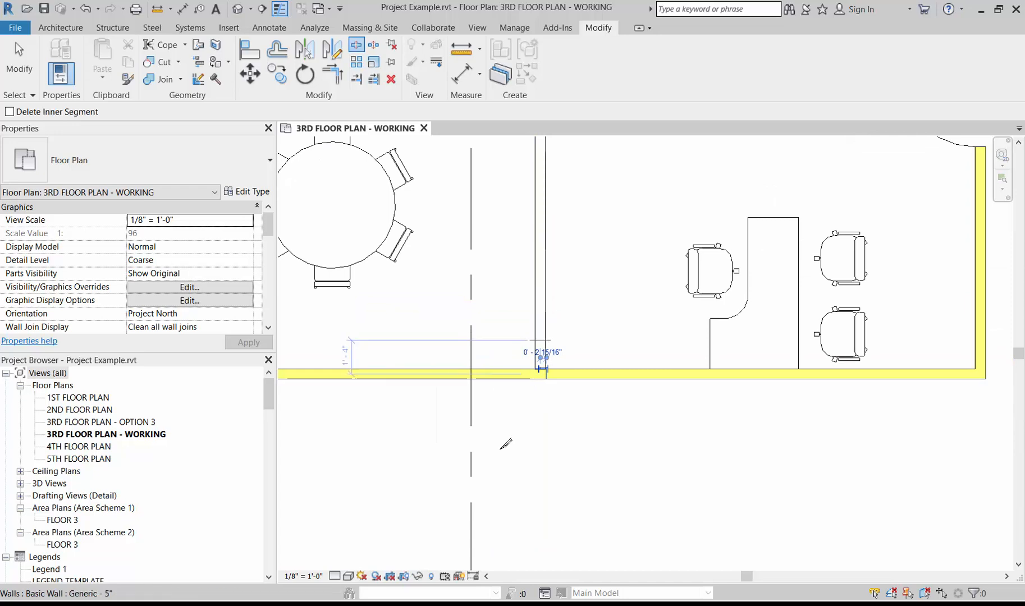
- Split the same block's upper wall at the office-side face of the dividing partition and end the Split command
scroll(505, 415, down, 5)
scroll(518, 268, up, 6)
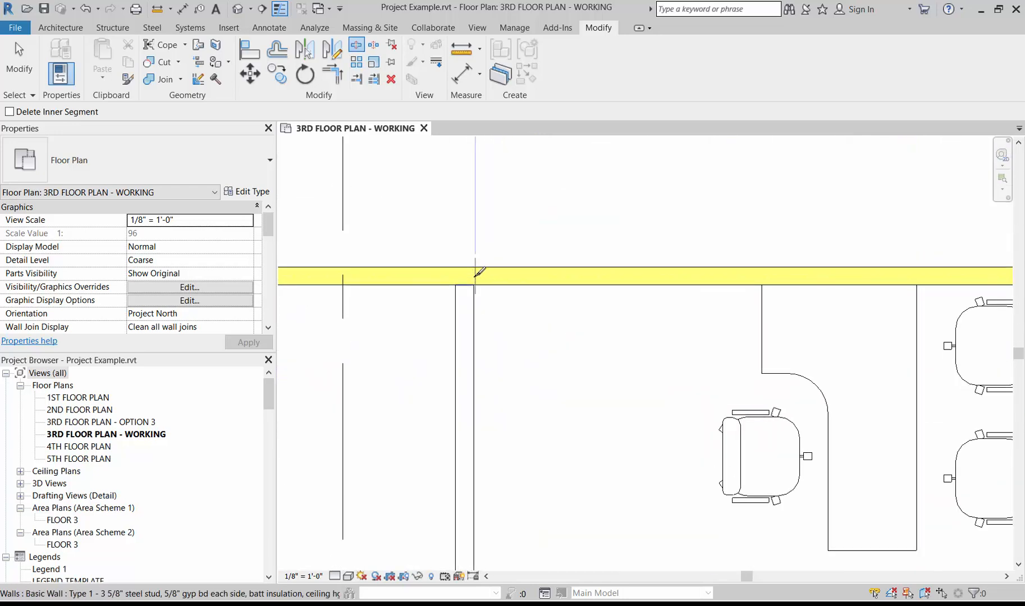
click(478, 268)
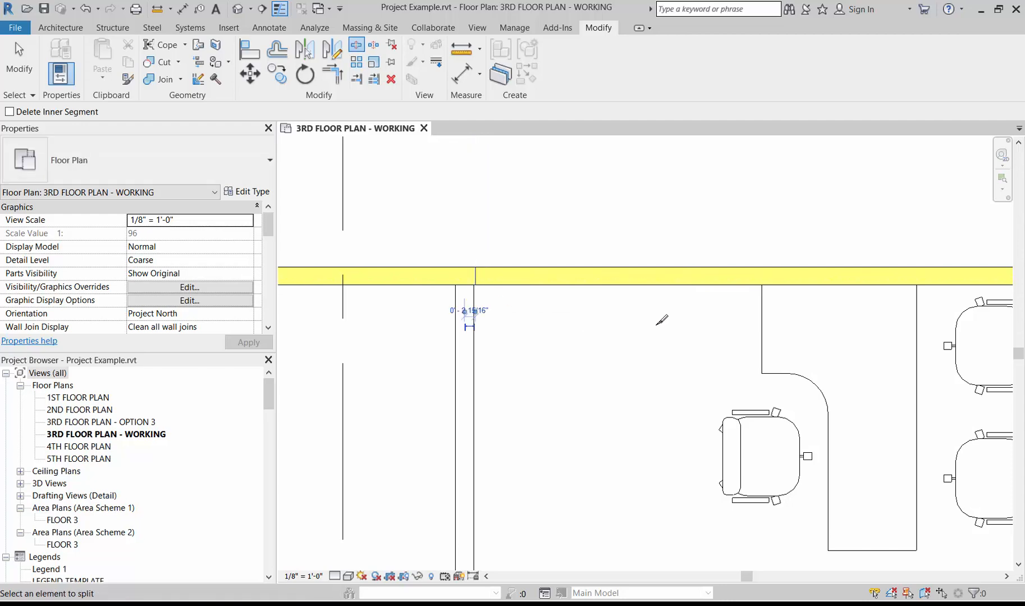
scroll(561, 326, down, 4)
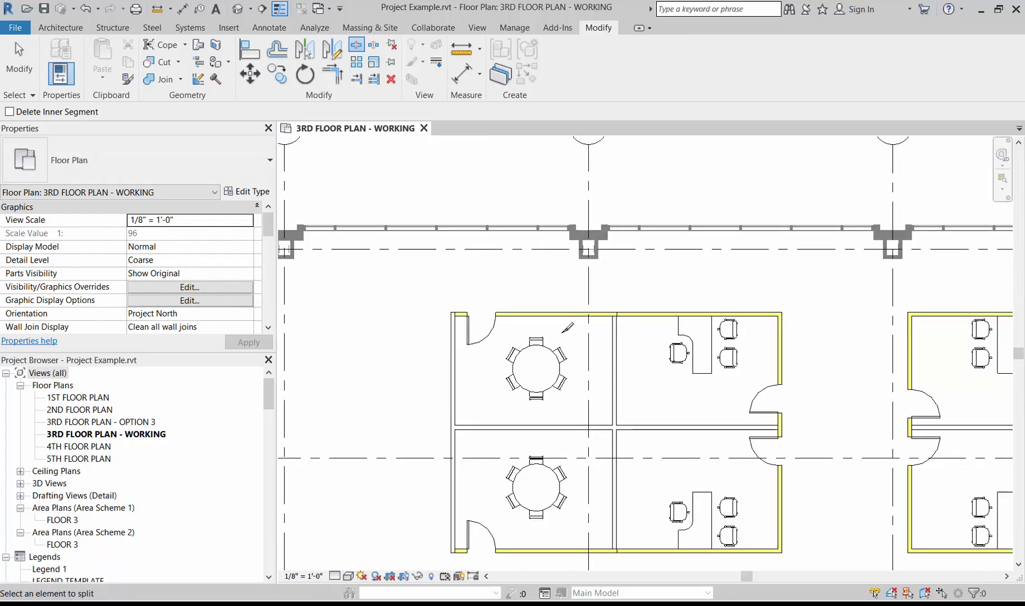
key(Escape)
- Duplicate the type of the upper wall segment at the round-table room as "Type 2 - 3 5/8" steel stud, 5/8" gyp bd each side, batt insulation, thru ceiling"
click(558, 315)
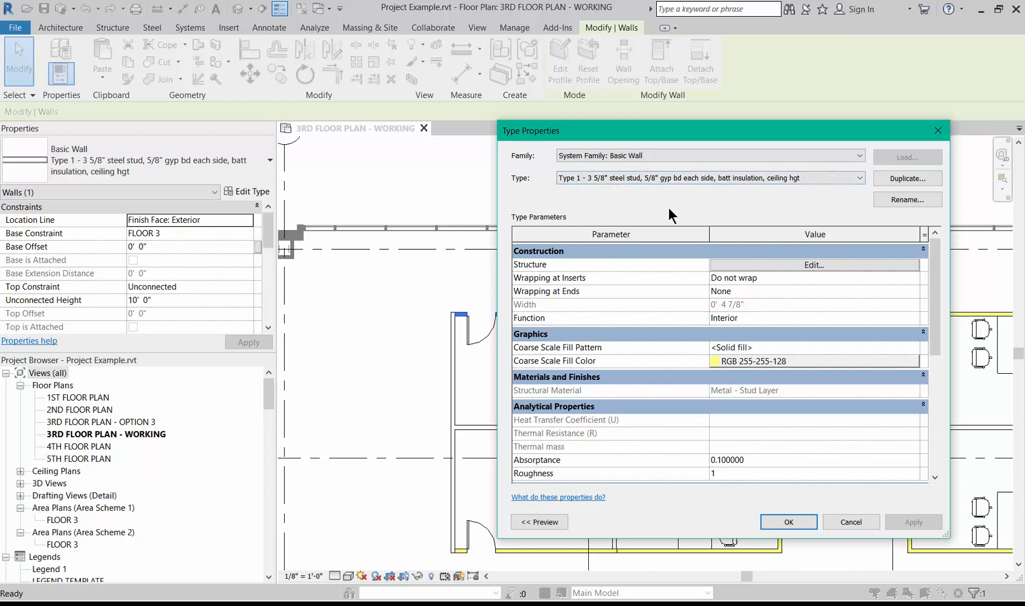
click(899, 178)
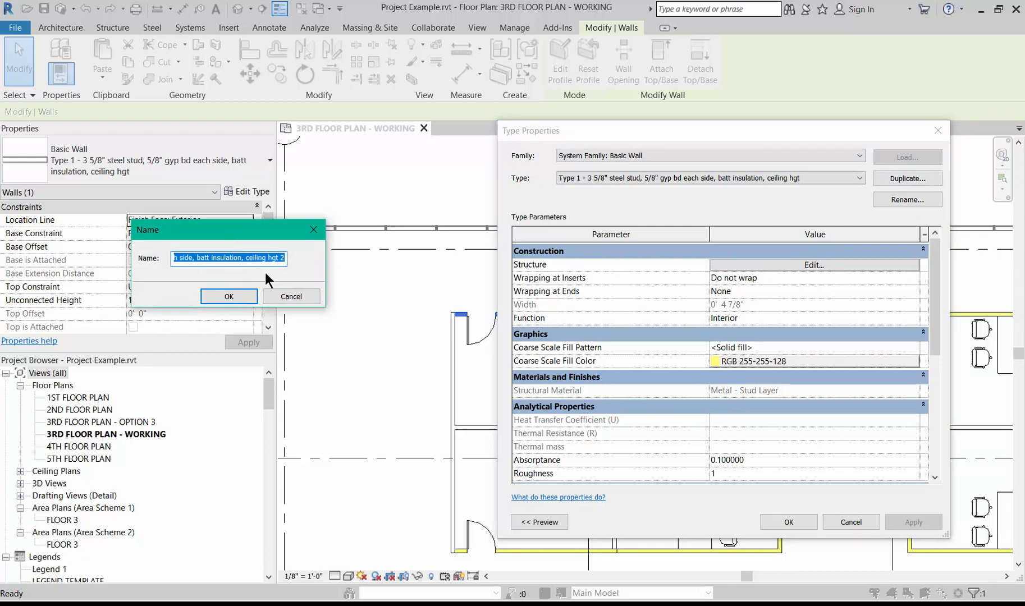
drag(284, 257, 247, 259)
text(thru)
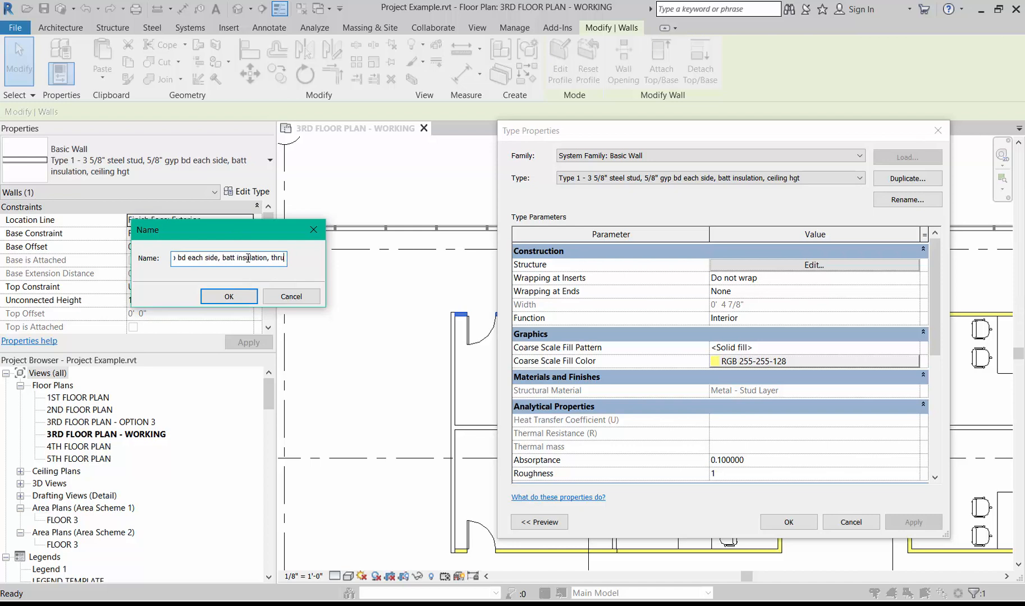
text( ceiling)
key(Left)
key(Left)
key(Left)
key(Left)
key(Left)
key(Left)
key(Left)
key(Left)
key(Left)
key(Left)
key(Left)
key(Left)
key(Left)
key(Left)
key(Left)
key(Left)
key(Left)
key(Left)
key(Left)
key(Left)
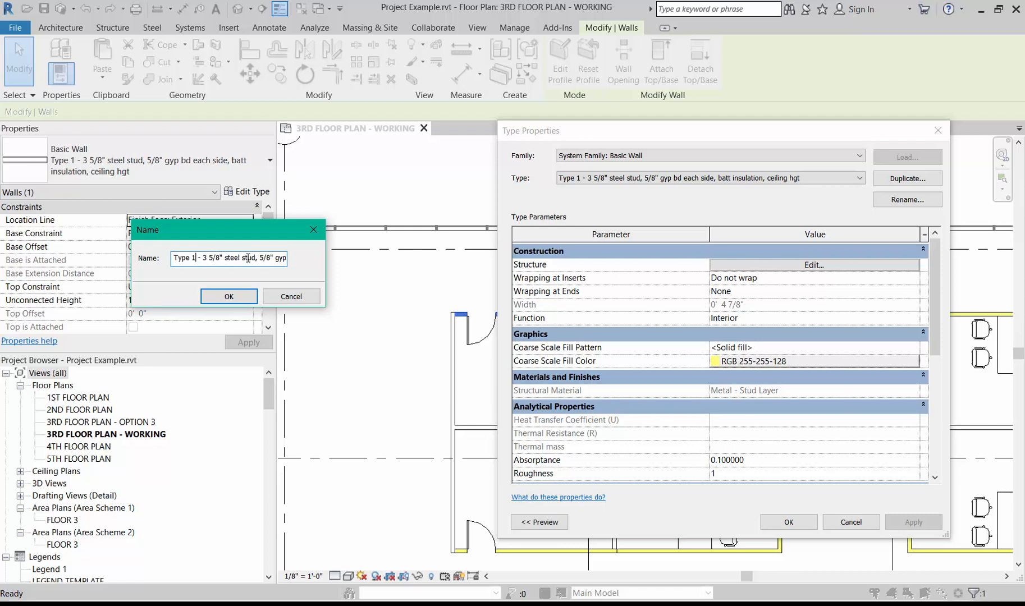
key(Delete)
text(2)
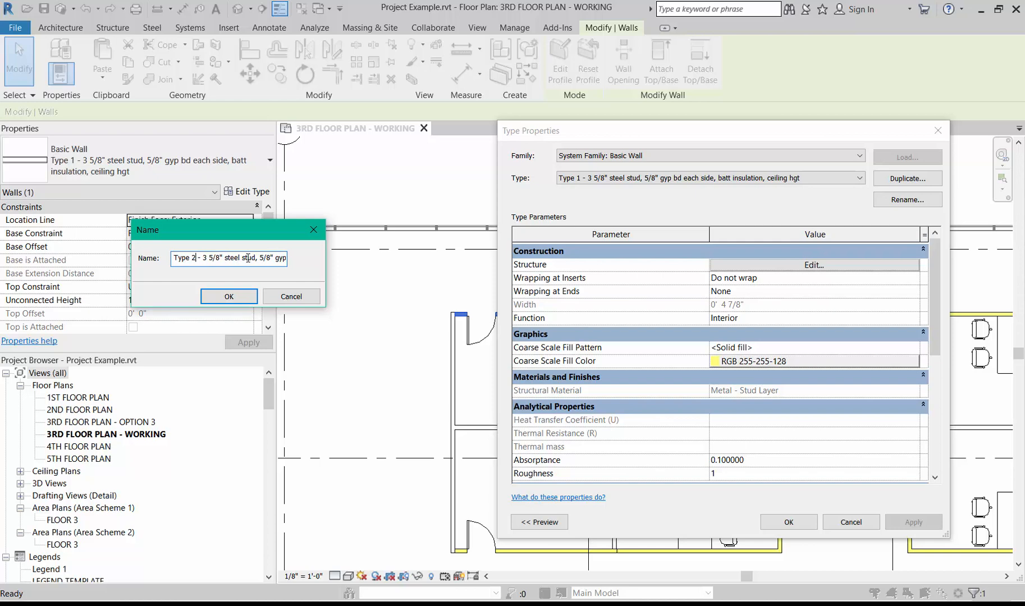
click(229, 297)
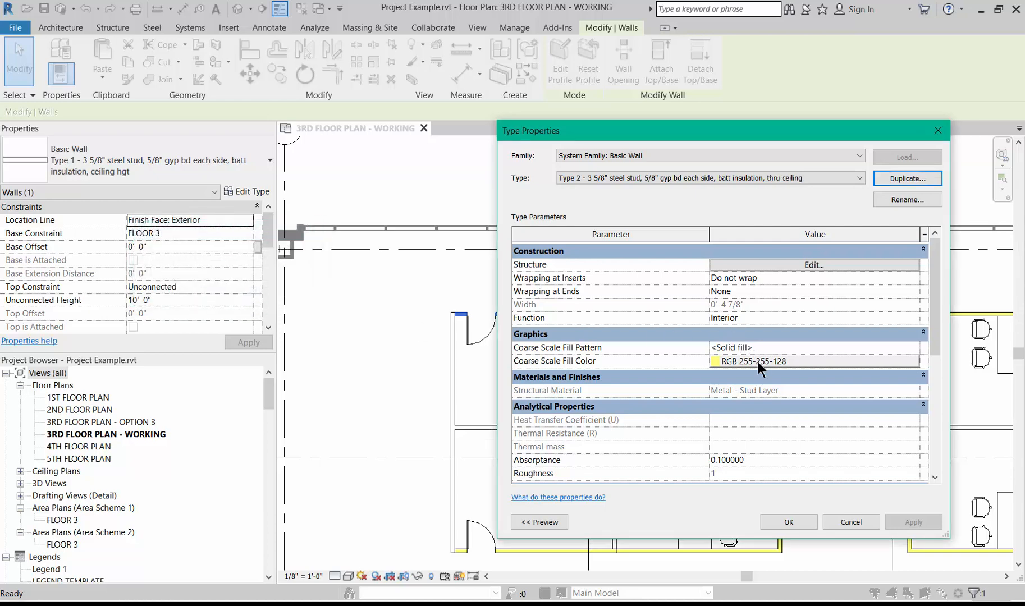
- Set the Type 2 wall's coarse scale fill color to orange RGB 255-128-064, accept the type properties, and clear the wall selection
click(758, 361)
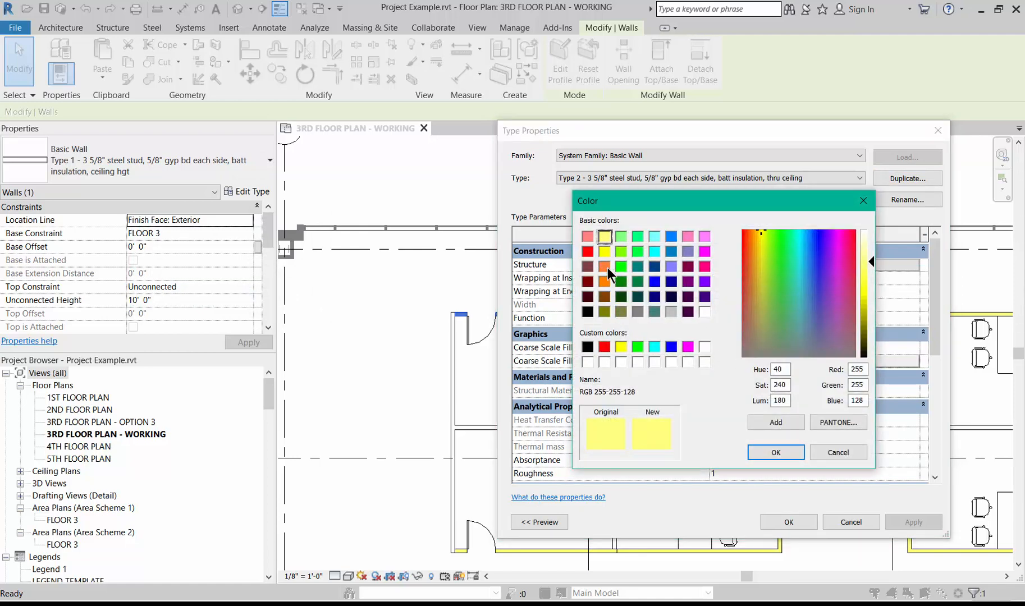
click(606, 268)
click(777, 452)
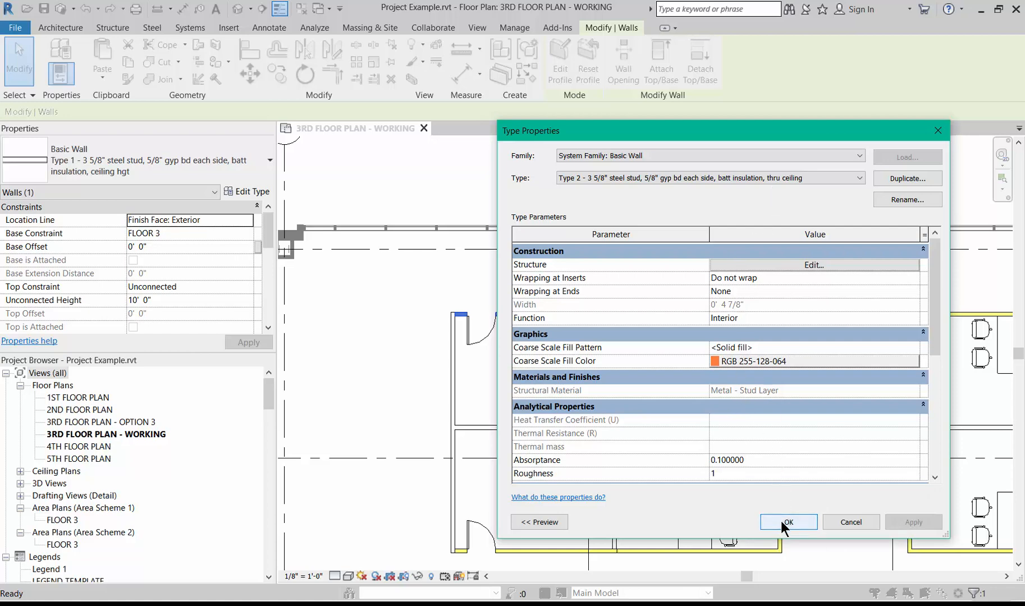
click(762, 526)
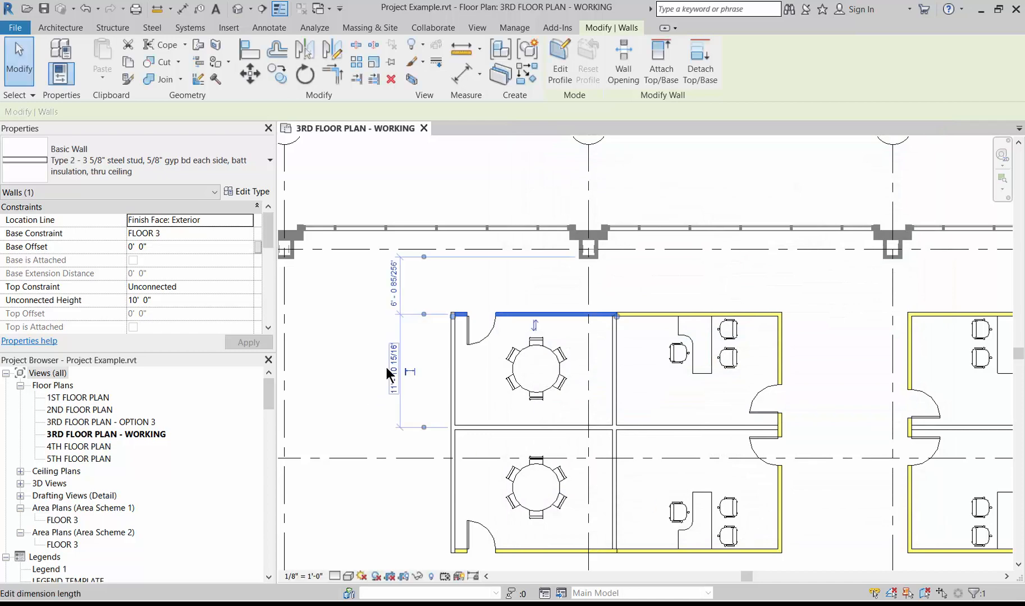
click(402, 396)
click(360, 414)
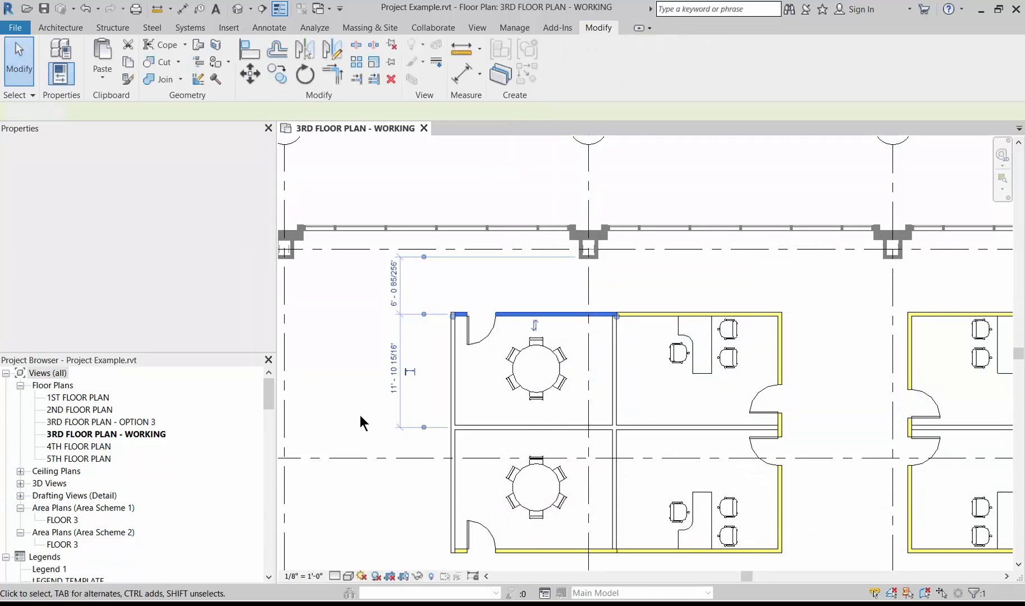
- Set the unconnected height of the Type 2 wall at the upper round-table room to 10' 6"
click(553, 313)
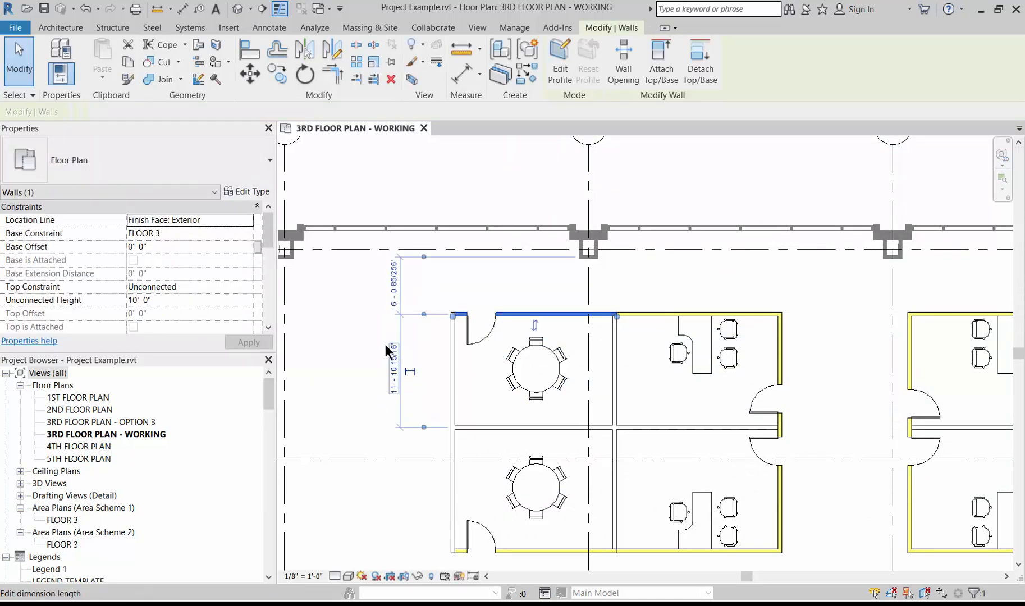
double_click(149, 300)
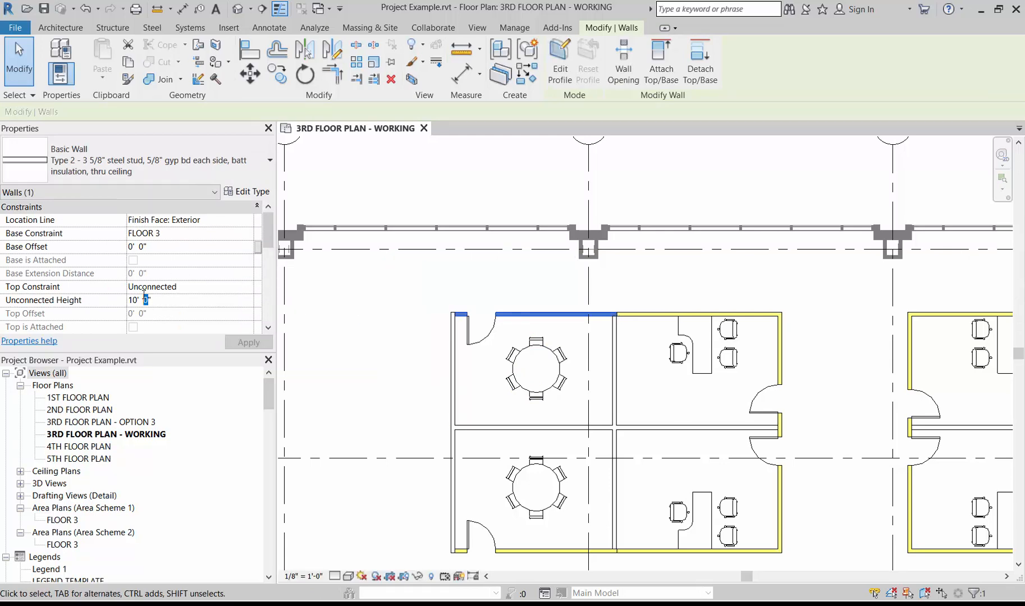
text(6)
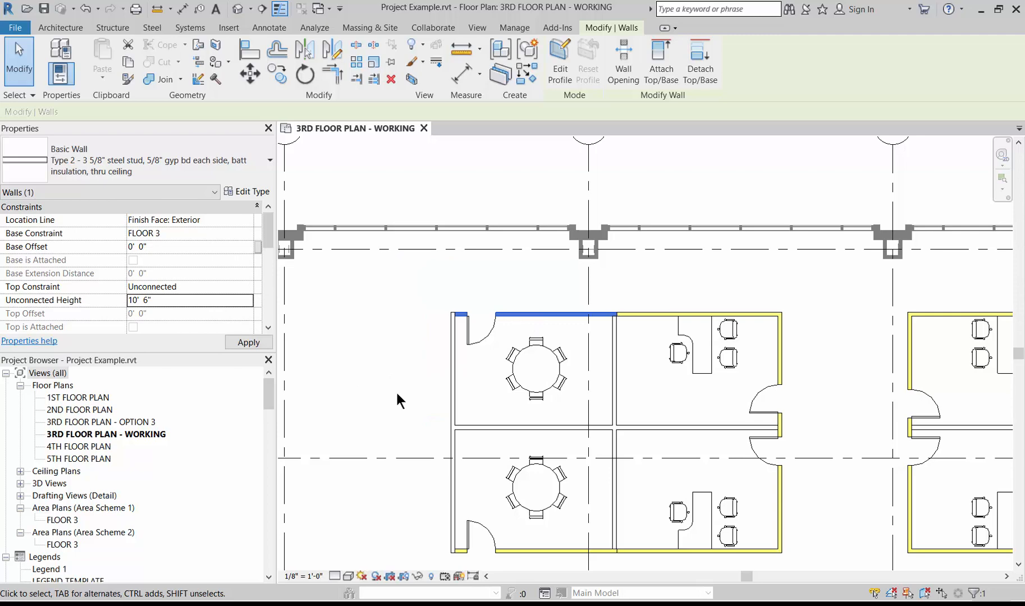
click(322, 404)
- Change the lower segment and outer end wall beside the grid 3 block's round-table rooms, plus the grid 6 block's four perimeter walls, to Type 2
scroll(377, 276, down, 2)
scroll(476, 509, up, 2)
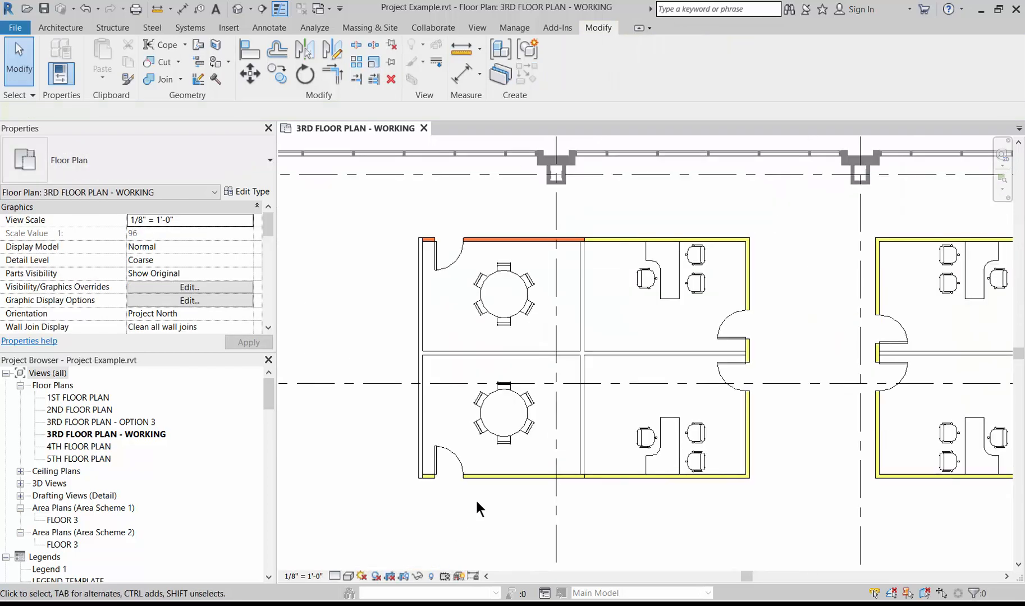
click(492, 477)
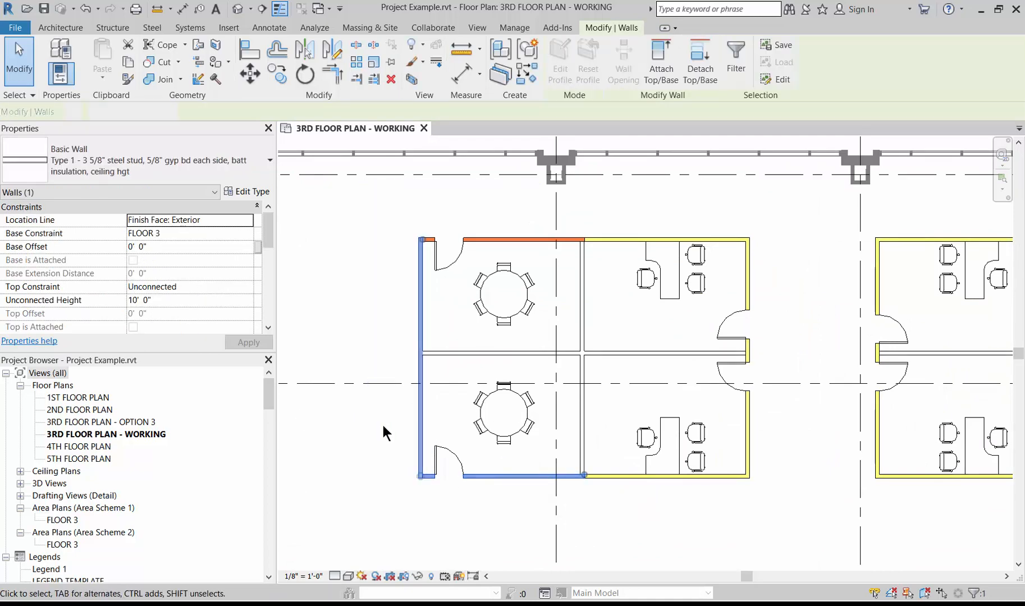
scroll(378, 421, down, 3)
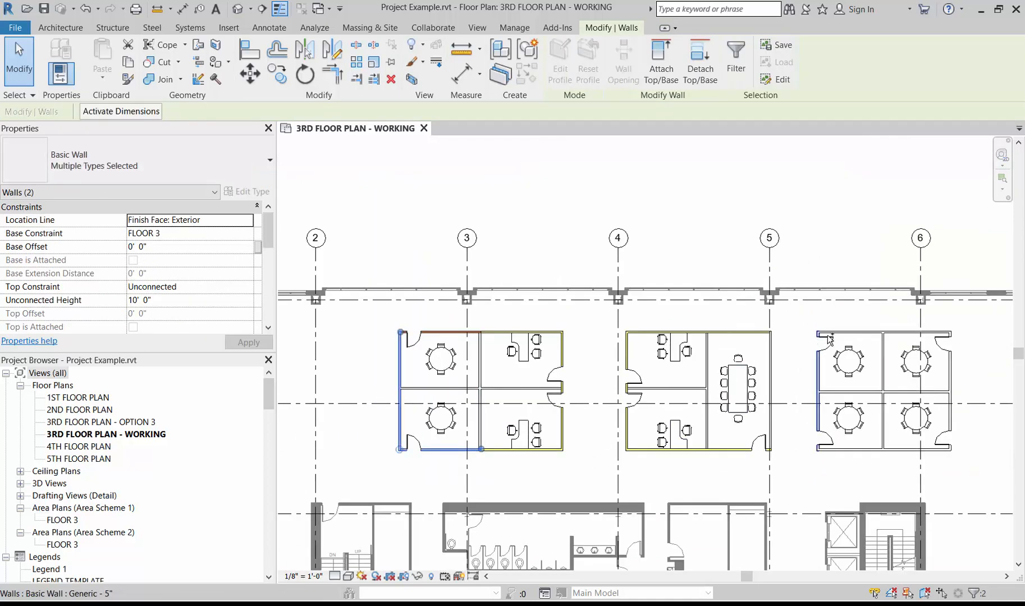
ctrl+click(818, 385)
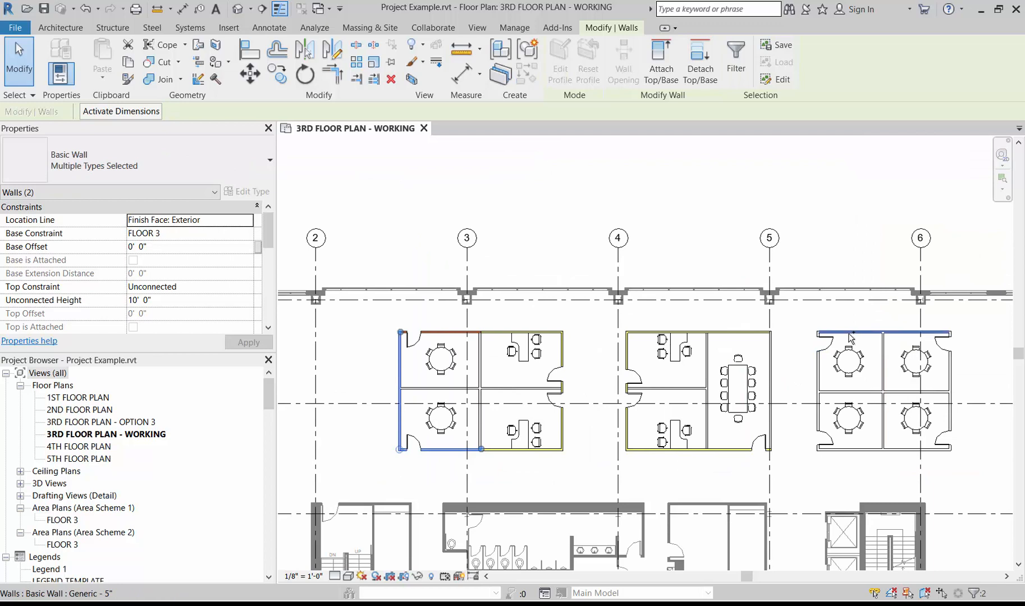
ctrl+click(854, 449)
ctrl+click(952, 368)
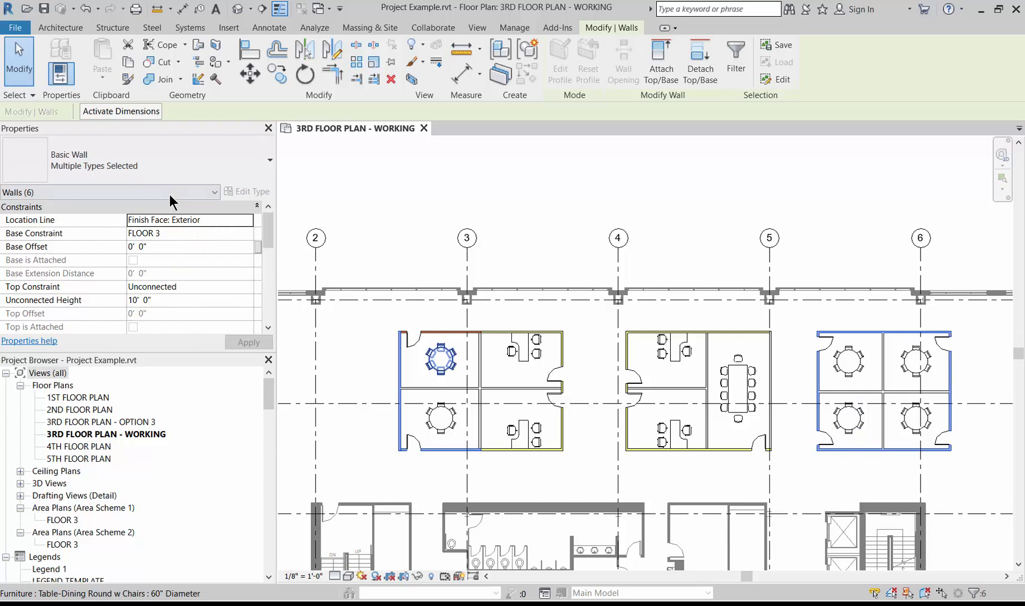
click(243, 167)
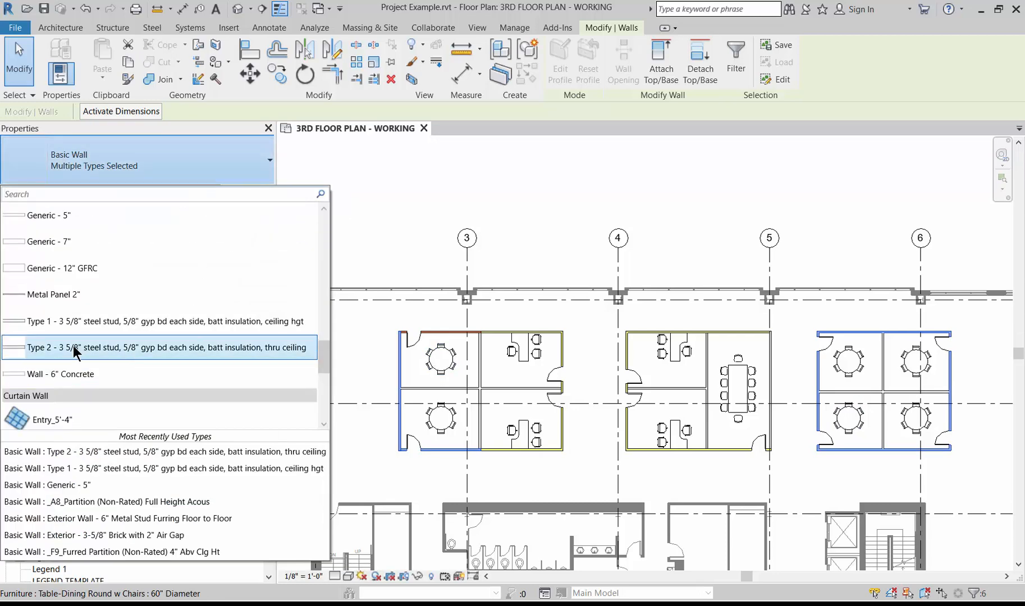
click(75, 349)
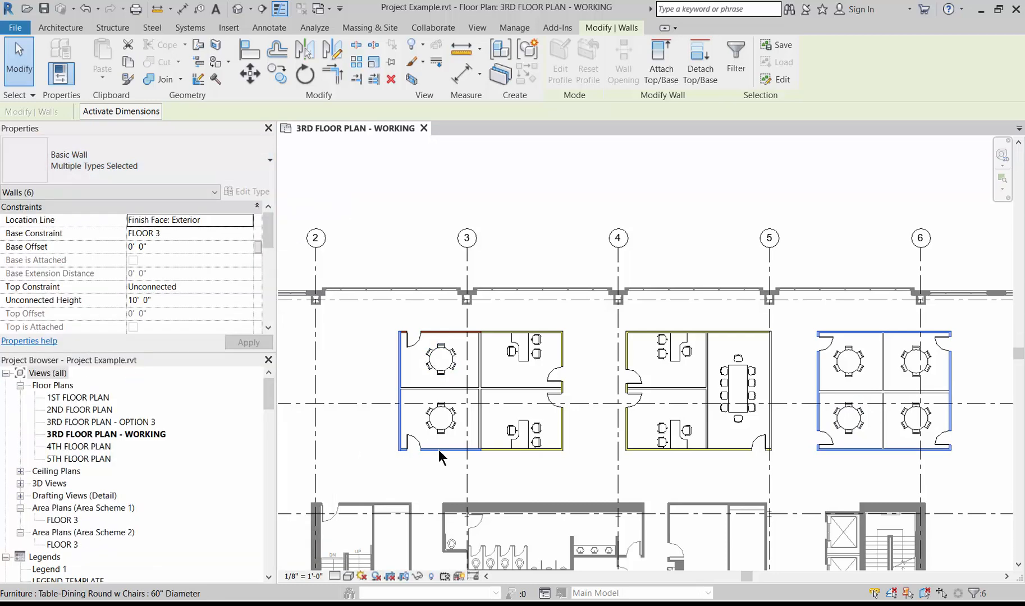
- Split the horizontal partition in the grid 3 block at the wall separating the round-table rooms from the offices
click(498, 471)
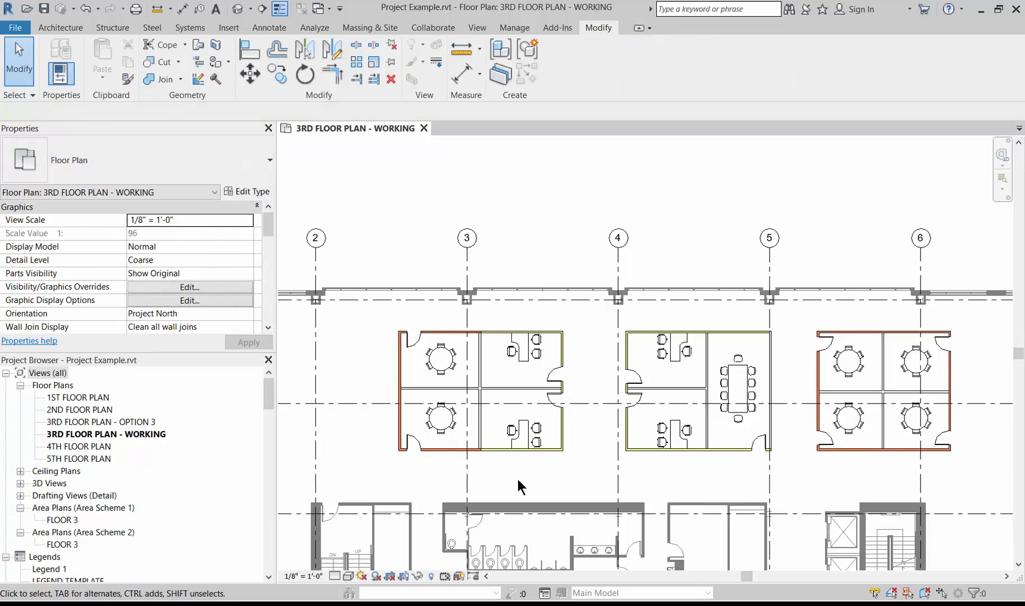
scroll(518, 480, up, 2)
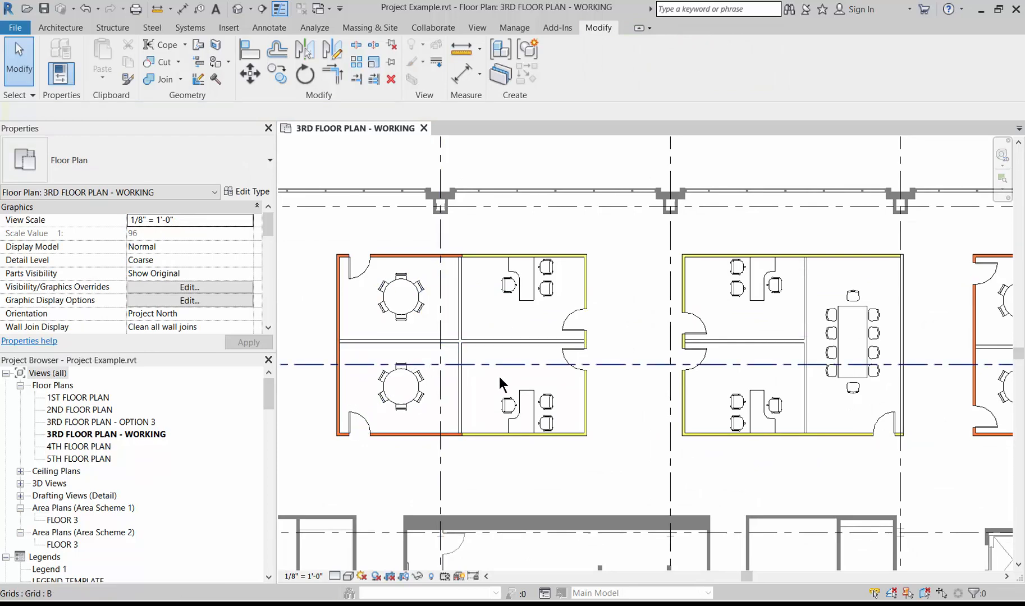
scroll(475, 346, up, 5)
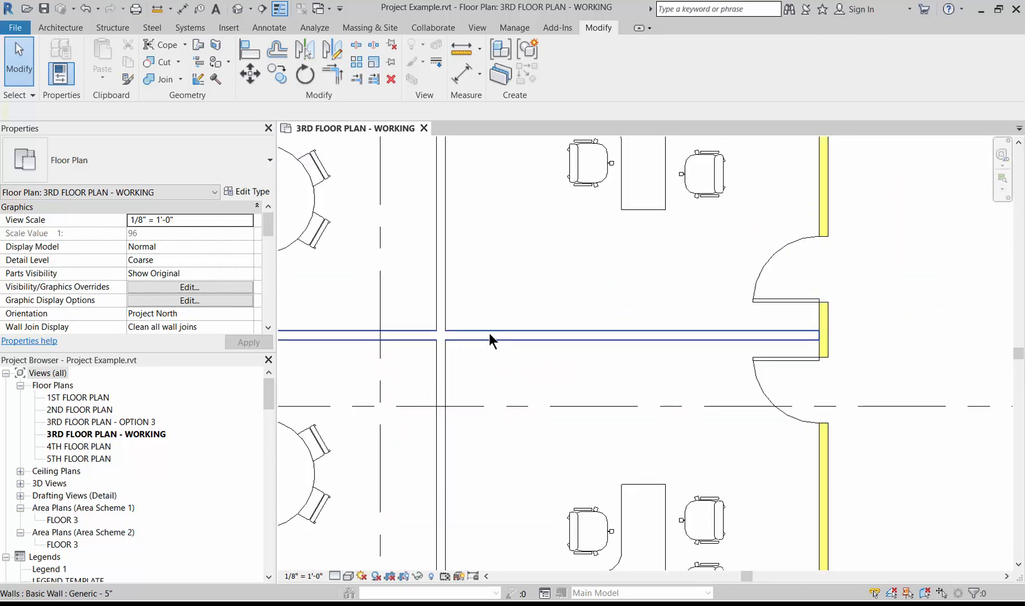
scroll(490, 334, down, 1)
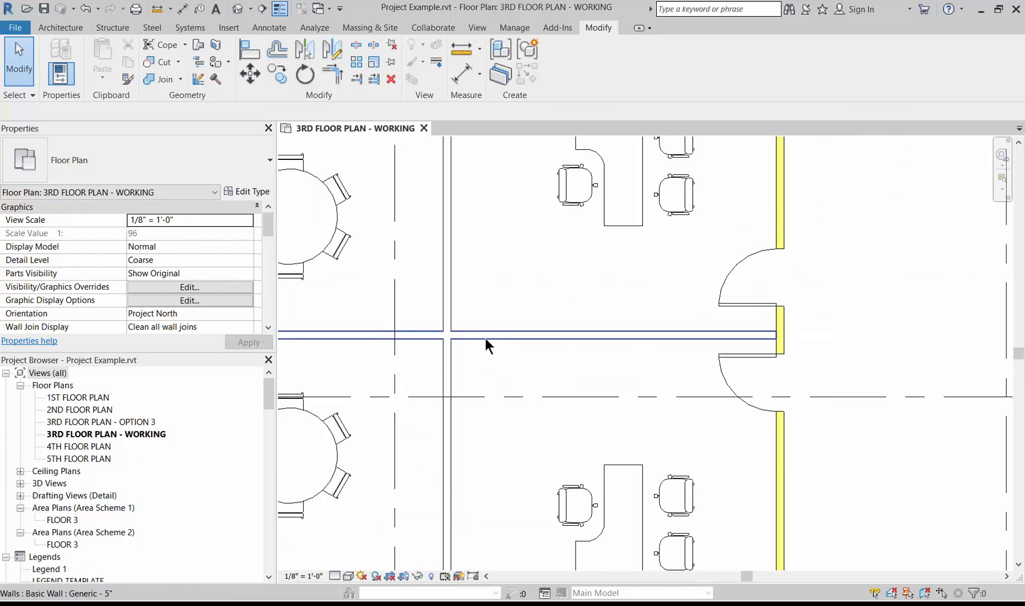
scroll(466, 334, up, 3)
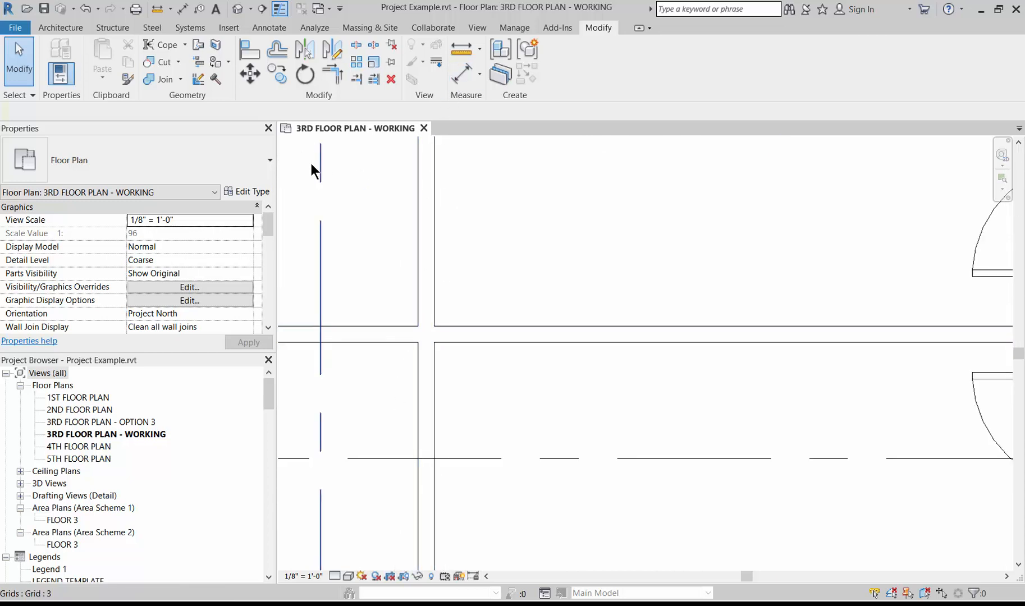
click(356, 45)
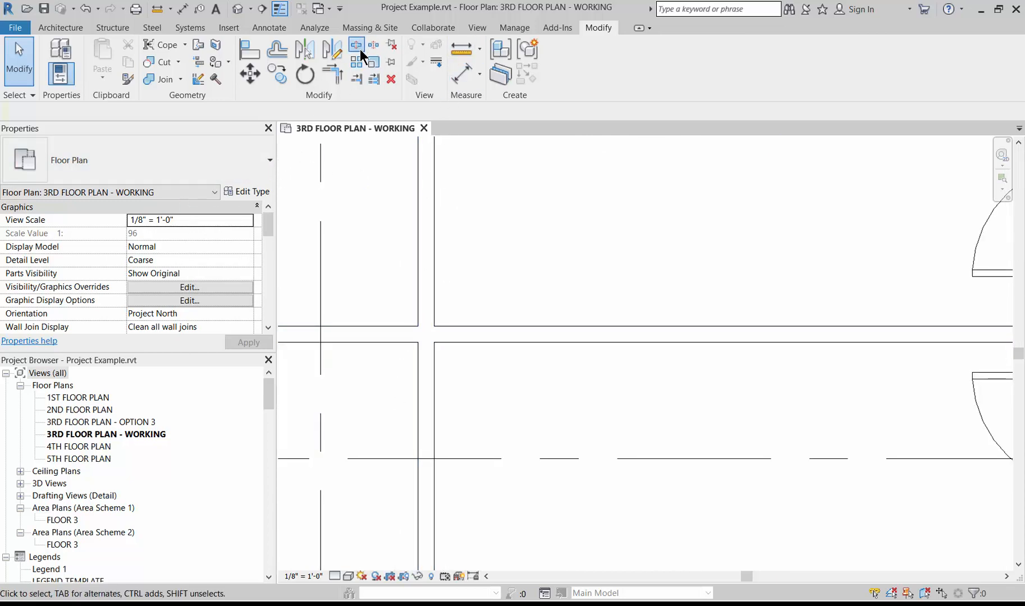
scroll(437, 323, up, 2)
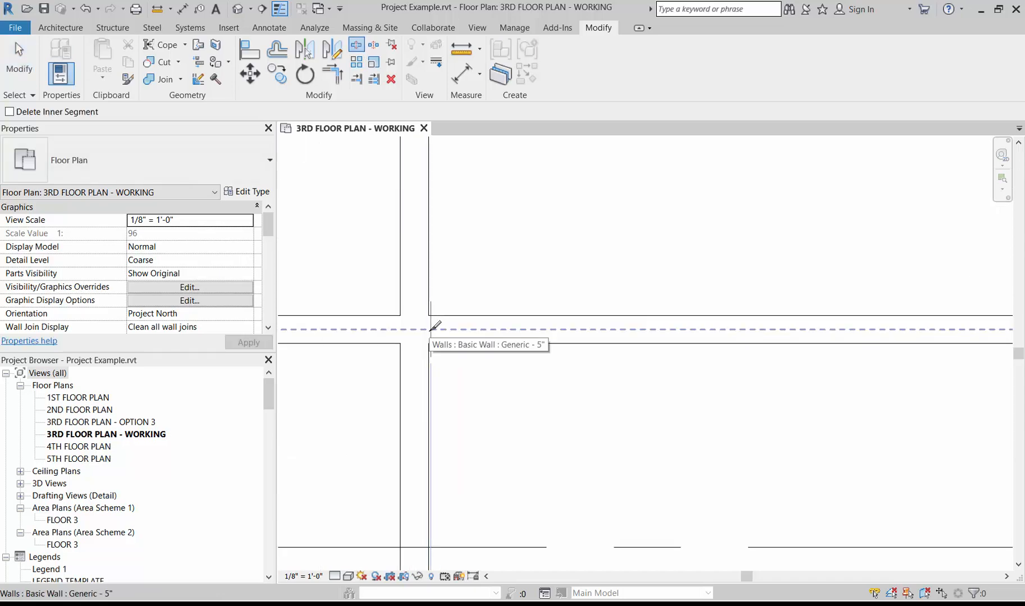
click(432, 330)
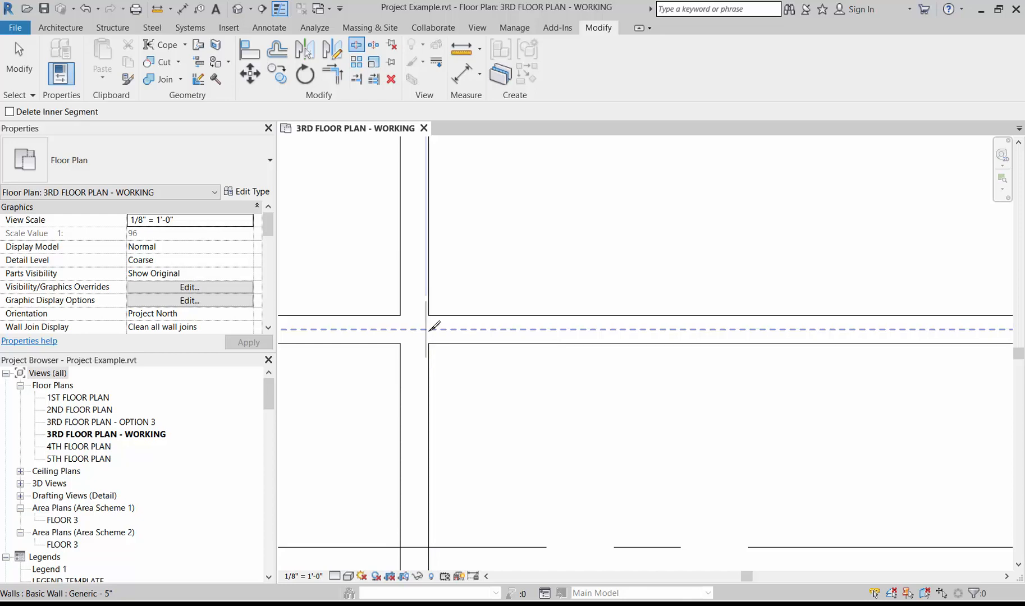
scroll(330, 315, down, 5)
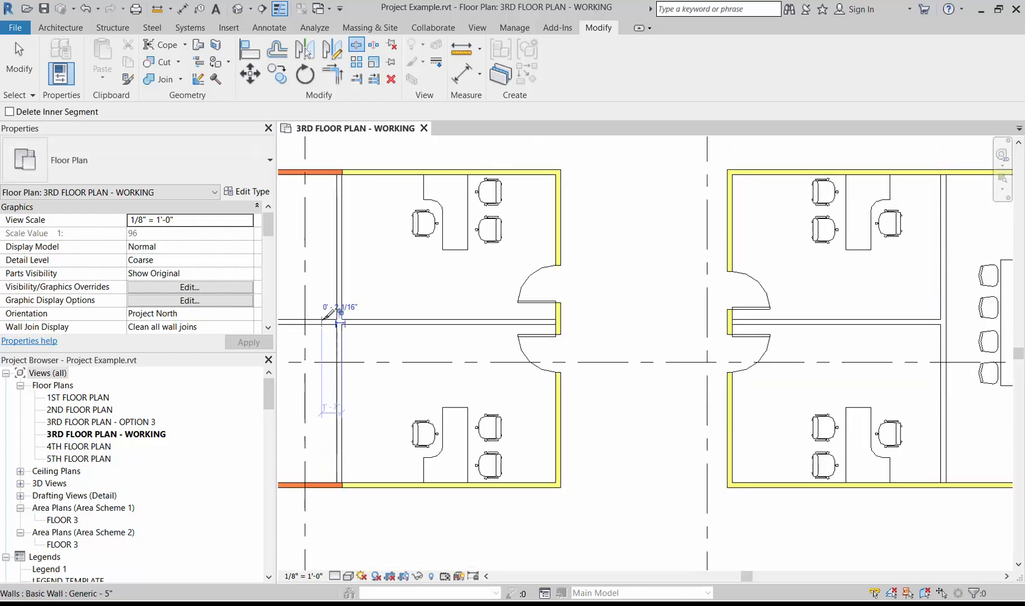
key(Escape)
key(Escape)
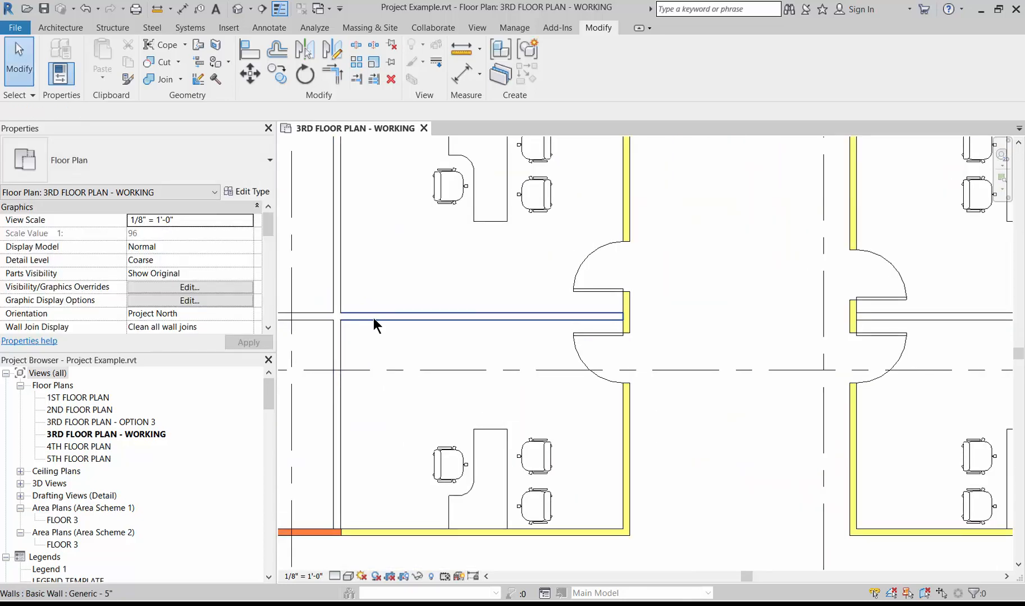
- Change the divider walls between the paired offices in the grid 3 and grid 4 blocks to Type 2, then clear the selection
scroll(332, 329, down, 4)
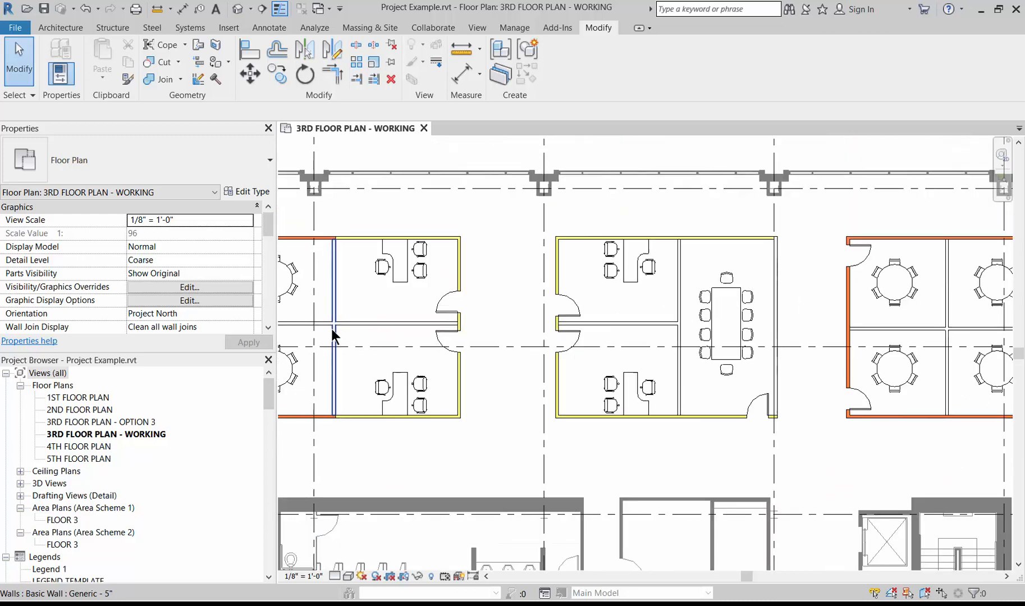
scroll(650, 367, down, 4)
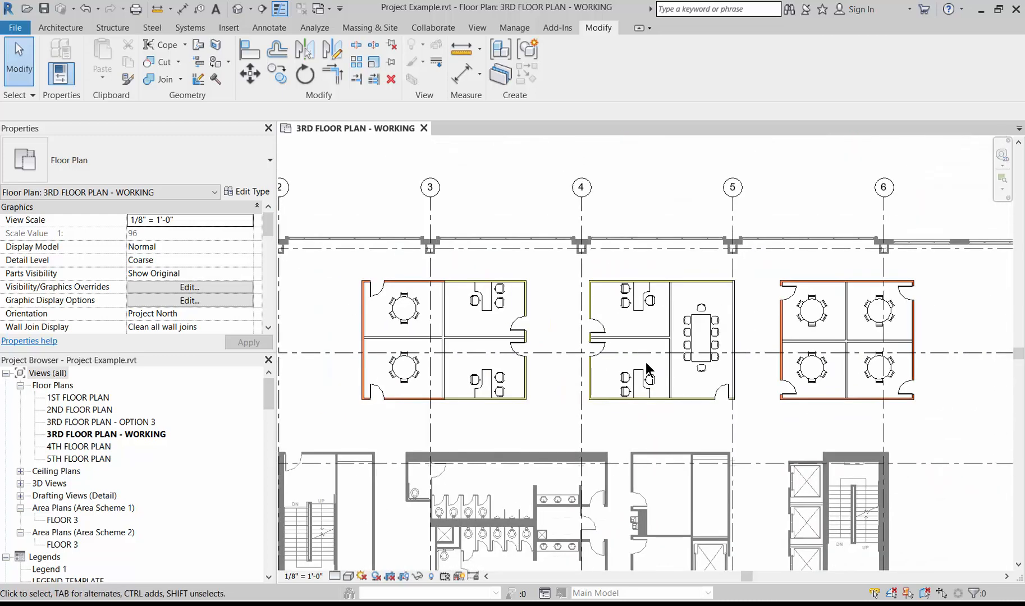
scroll(632, 338, up, 2)
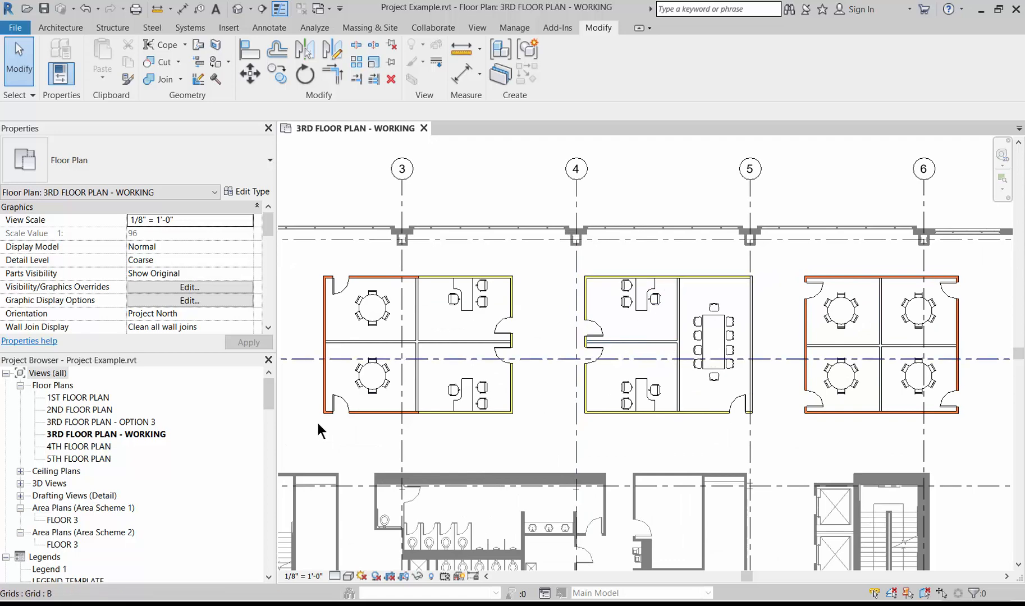
scroll(430, 360, up, 2)
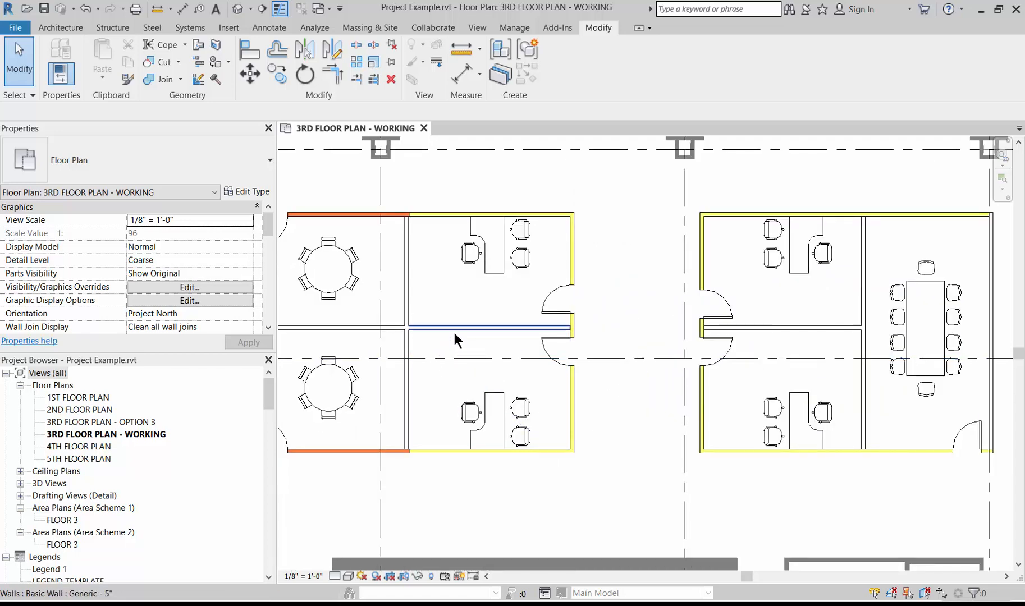
click(457, 331)
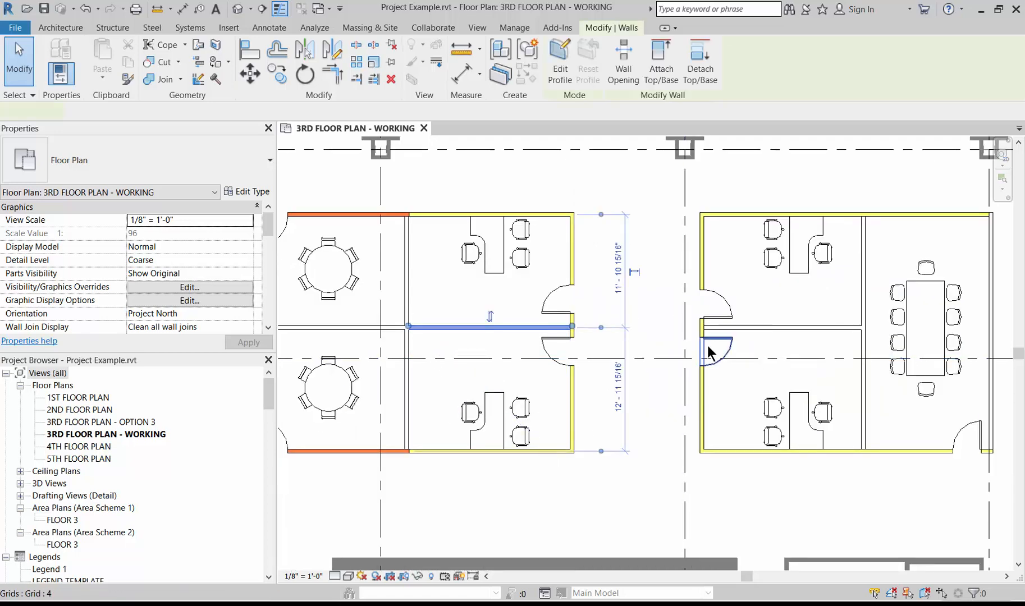
ctrl+click(778, 330)
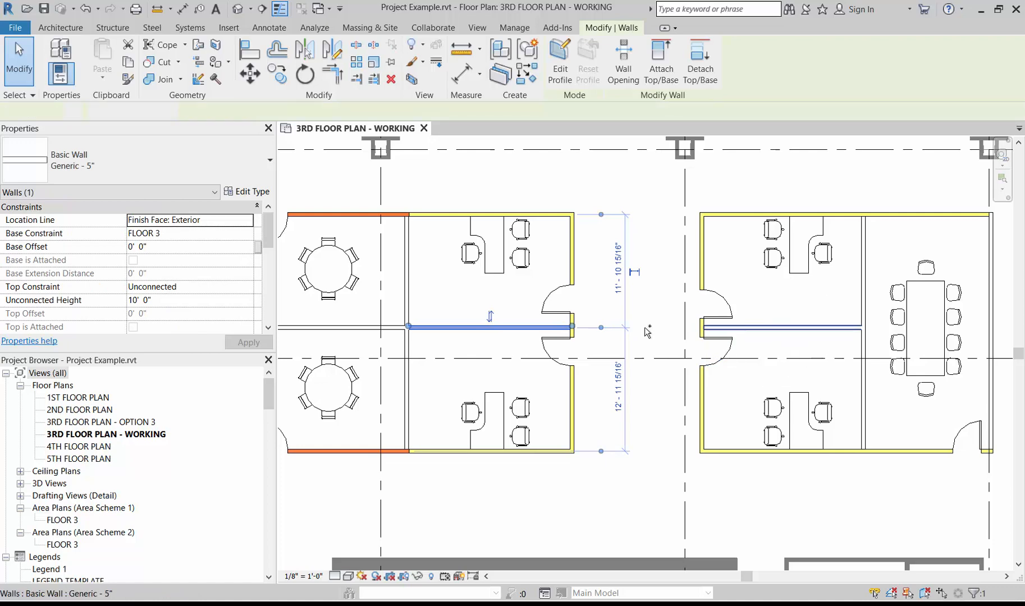
click(236, 162)
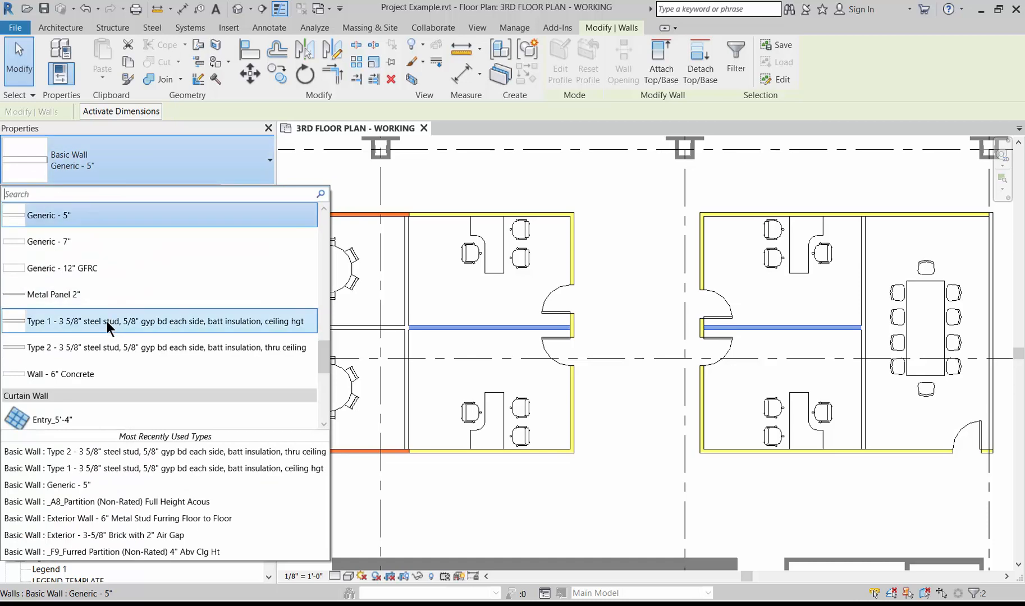
click(97, 341)
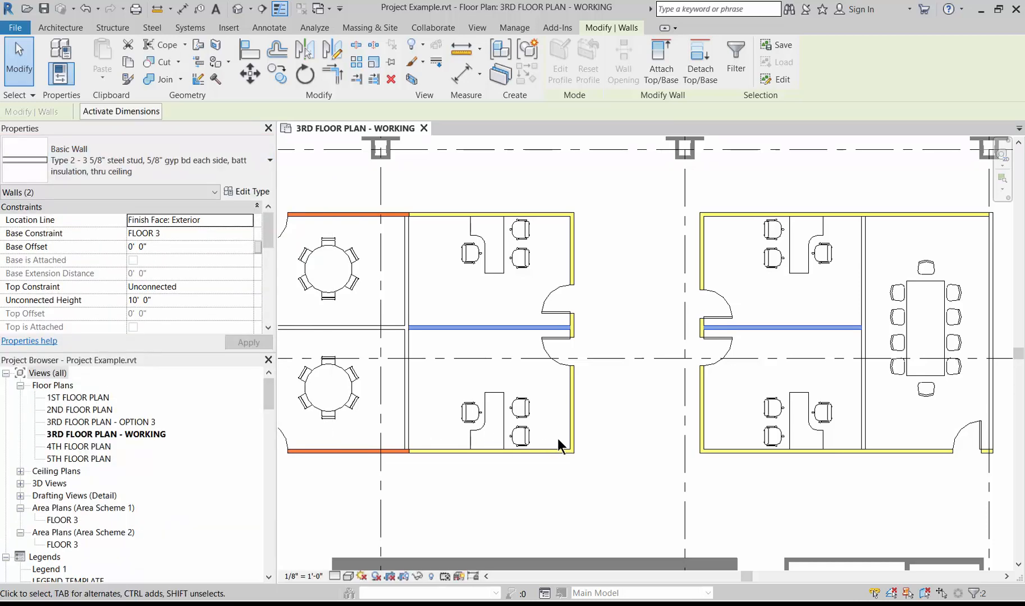
click(623, 435)
- Assign Type 2 to the wall between the round-table rooms and offices and to the divider between the two round-table rooms
scroll(673, 404, down, 1)
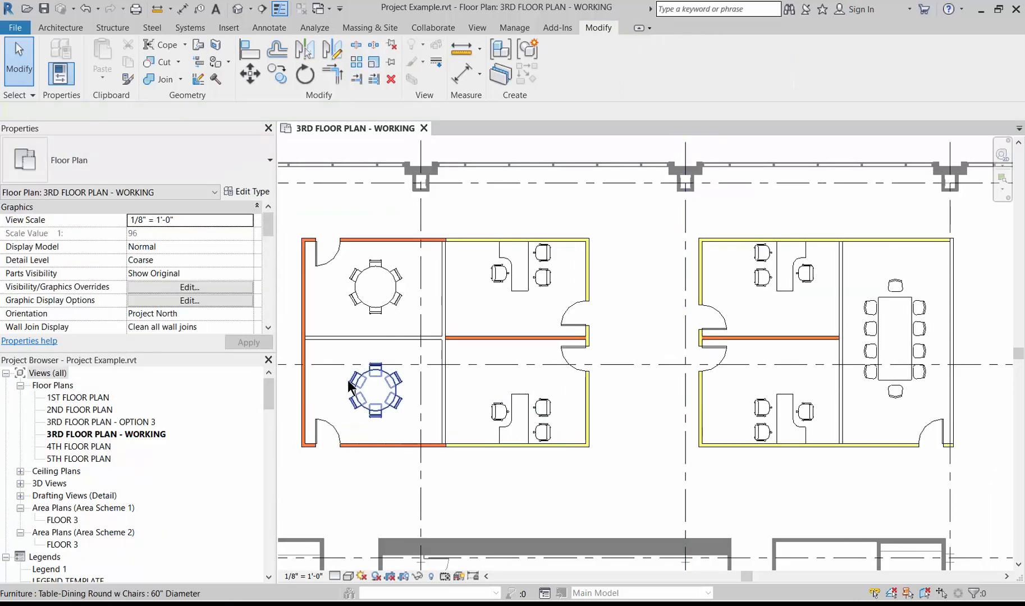
scroll(354, 387, up, 2)
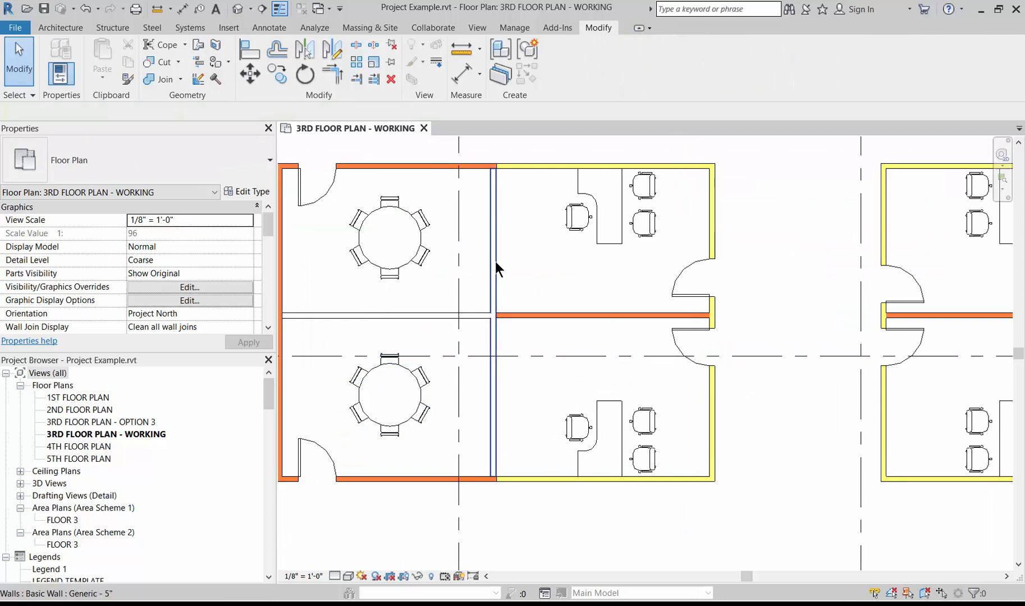
click(493, 414)
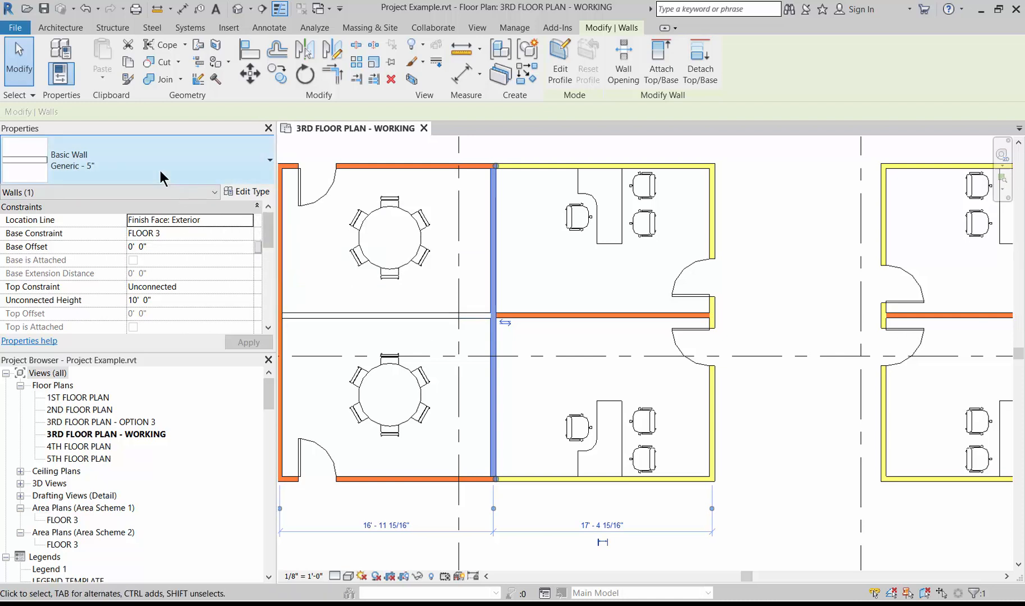
ctrl+click(355, 317)
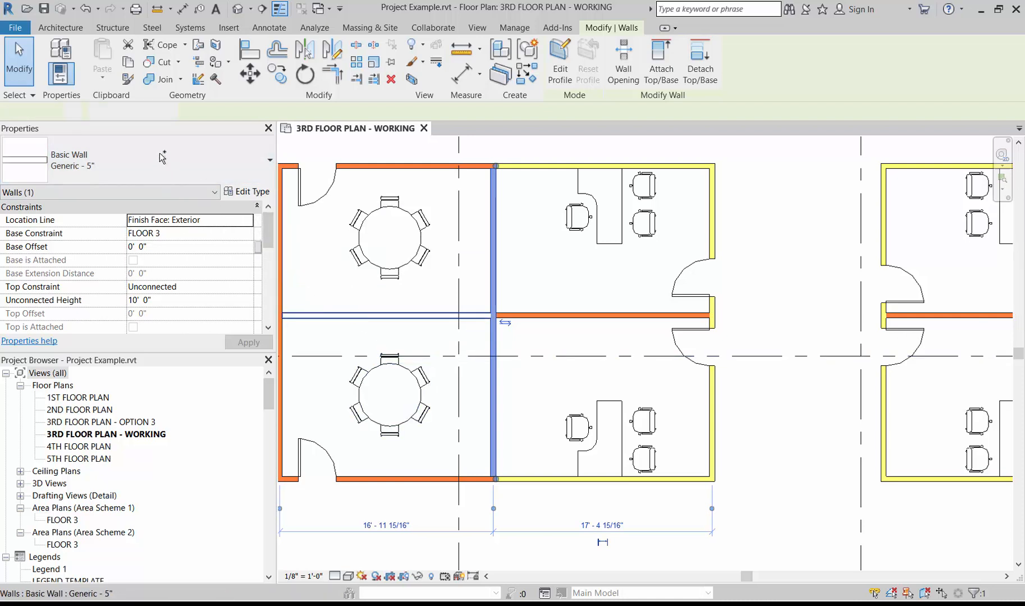
click(160, 155)
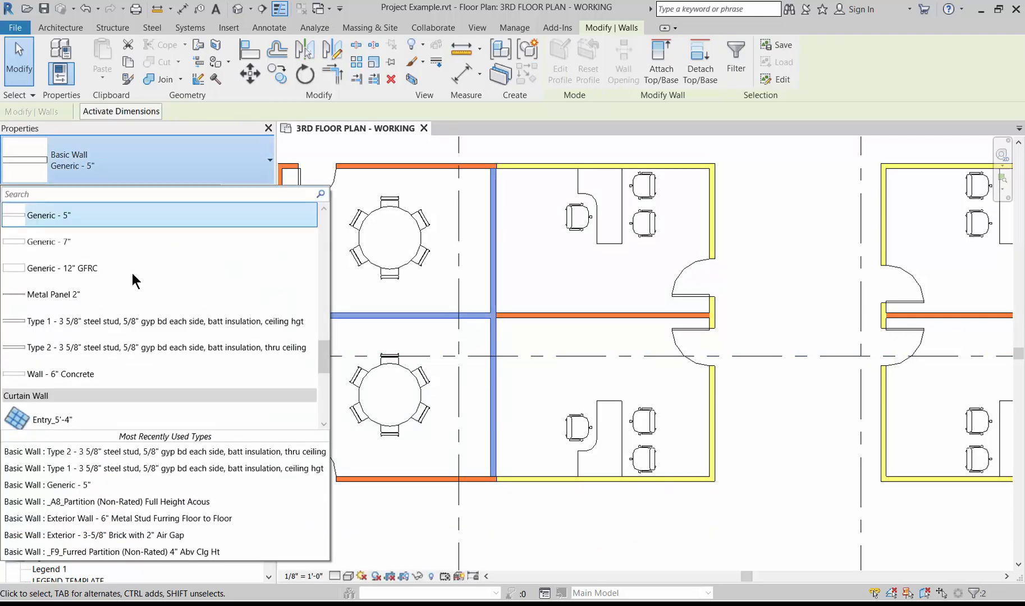
click(119, 340)
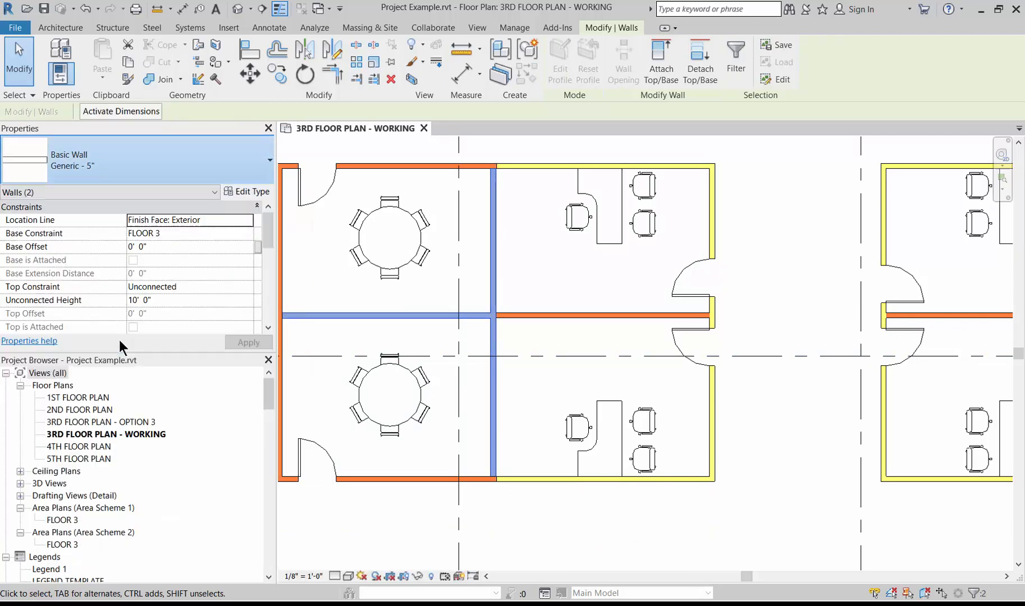
- Duplicate the selected walls' type as "Type 3 - 3 5/8" steel stud, 5/8" gyp bd 3 layers, batt insulation, thru ceiling"
click(242, 193)
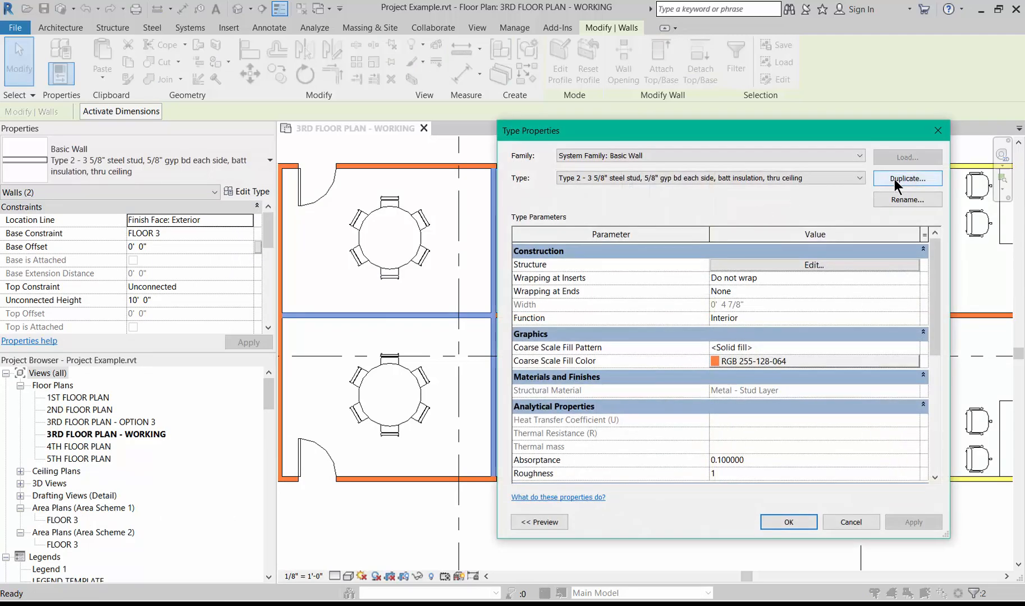
click(906, 179)
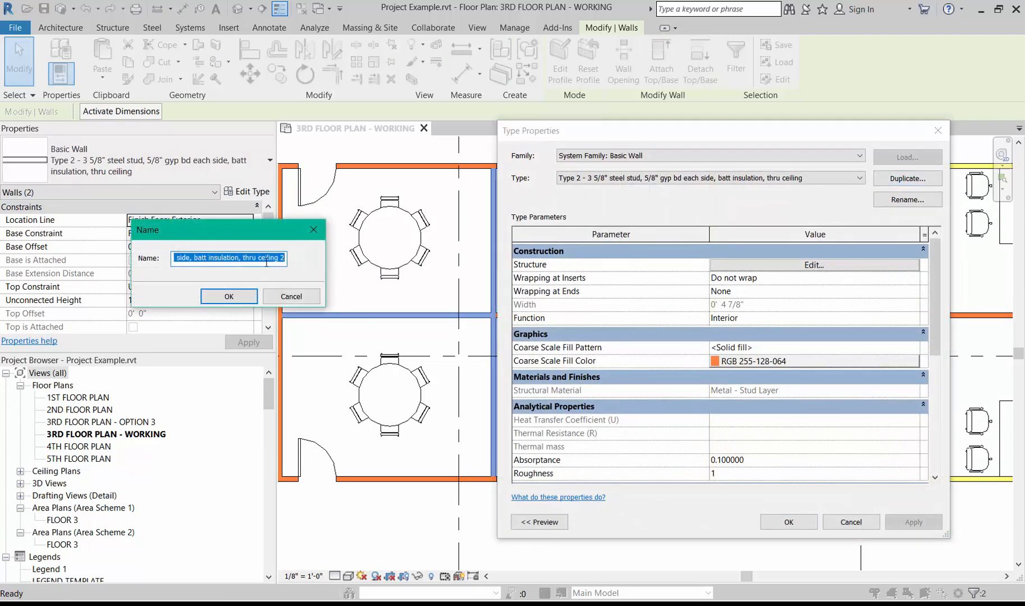
click(283, 257)
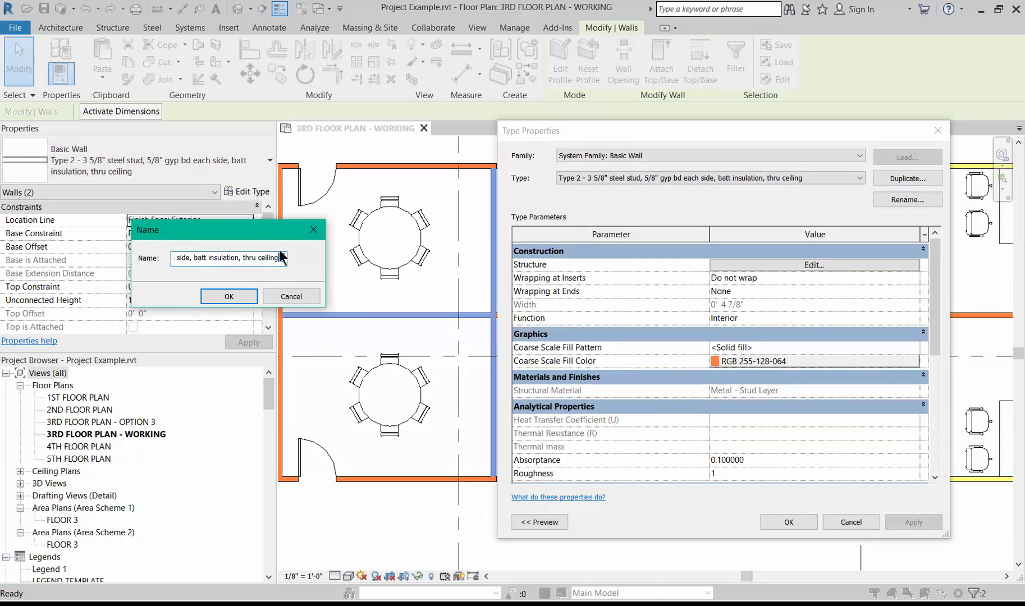
key(BackSpace)
key(BackSpace)
key(Left)
key(Left)
key(Left)
key(Left)
key(Left)
key(Left)
key(Left)
key(Delete)
key(Delete)
key(Delete)
key(Delete)
key(Delete)
key(Delete)
key(Delete)
key(Delete)
key(Delete)
text(3 )
text(layer)
text(s)
key(Left)
key(Left)
key(Left)
key(Left)
key(Left)
key(Left)
key(Left)
key(Left)
key(Left)
key(Left)
key(Left)
key(Left)
key(Left)
key(Left)
key(Left)
key(Left)
key(Left)
key(Left)
key(Left)
key(Left)
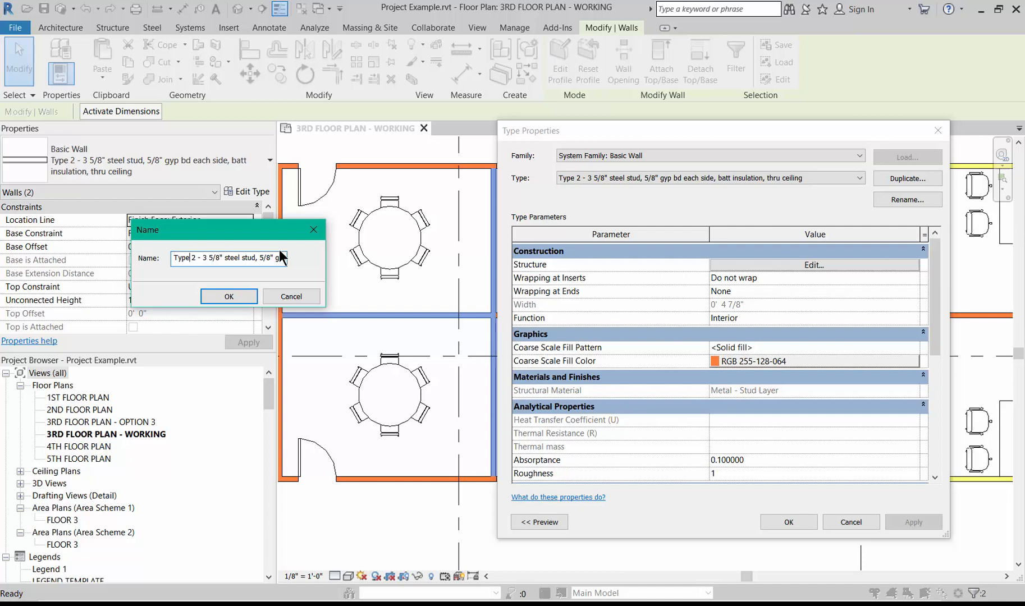
key(Right)
key(Right)
key(Right)
key(Right)
key(Right)
key(Right)
key(BackSpace)
text(3)
click(229, 296)
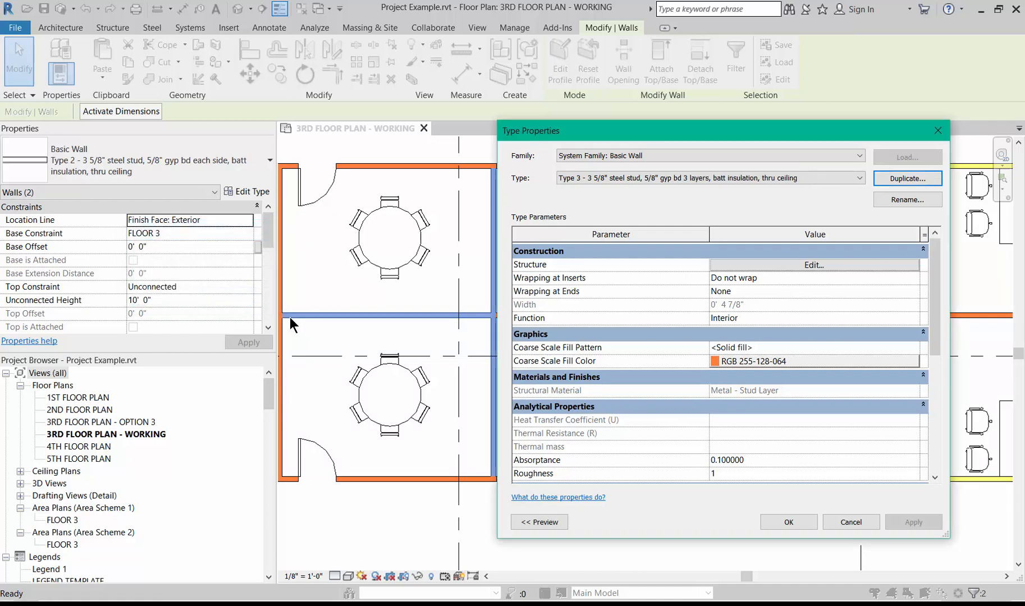
- Set the Type 3 wall's coarse scale fill color to Red
click(860, 361)
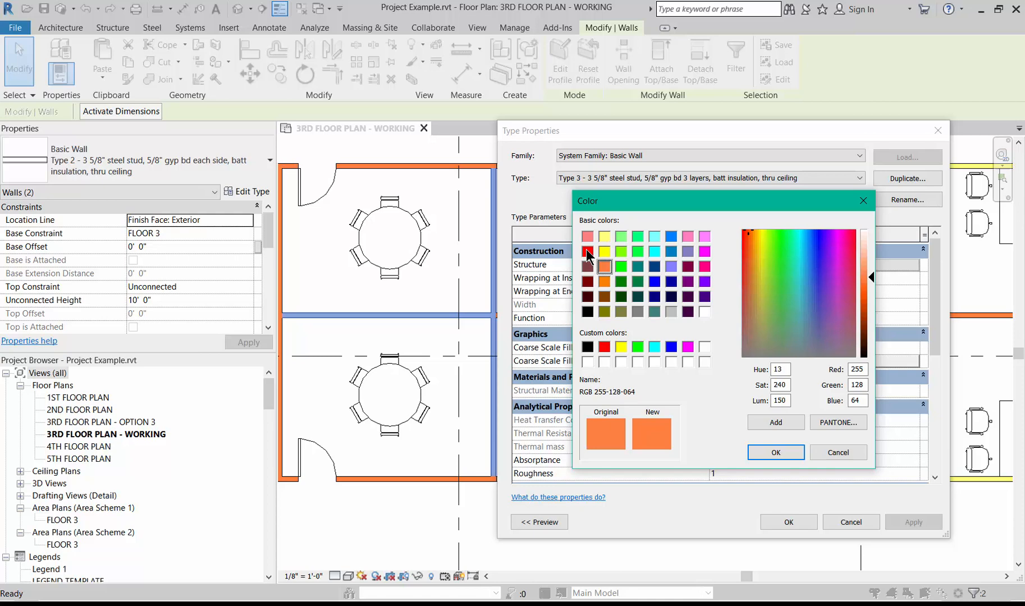
click(587, 252)
click(777, 452)
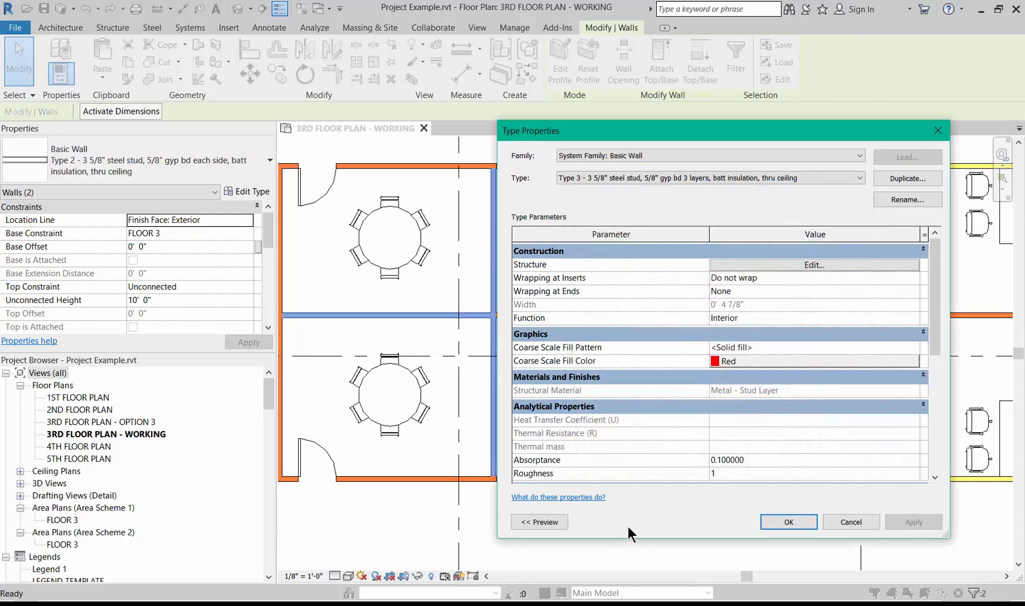
- Insert a layer inside the interior gypsum finish of the Type 3 wall structure and set its function to Finish 1 [4]
click(799, 267)
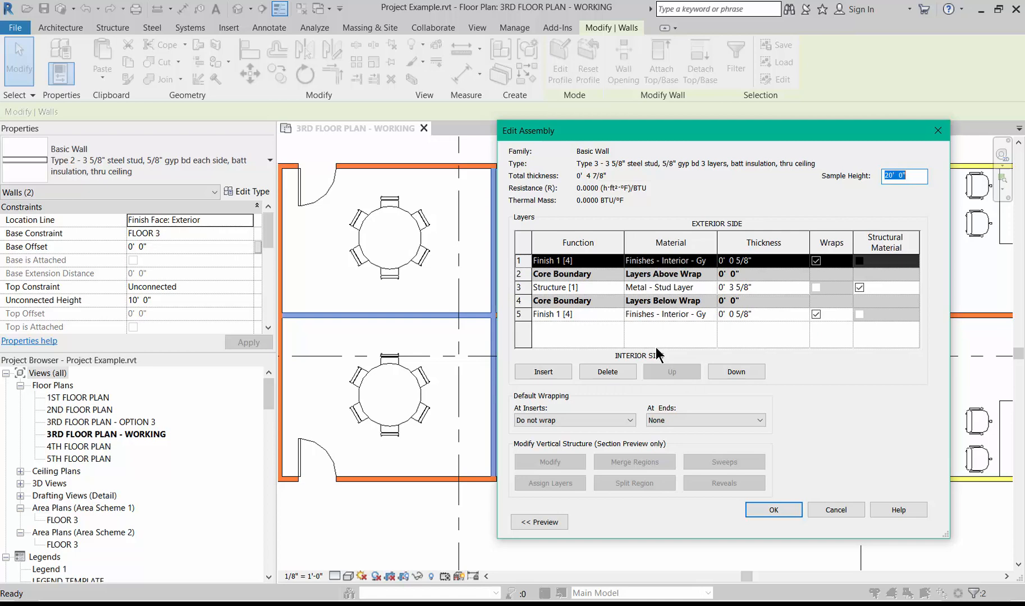
click(525, 314)
click(549, 372)
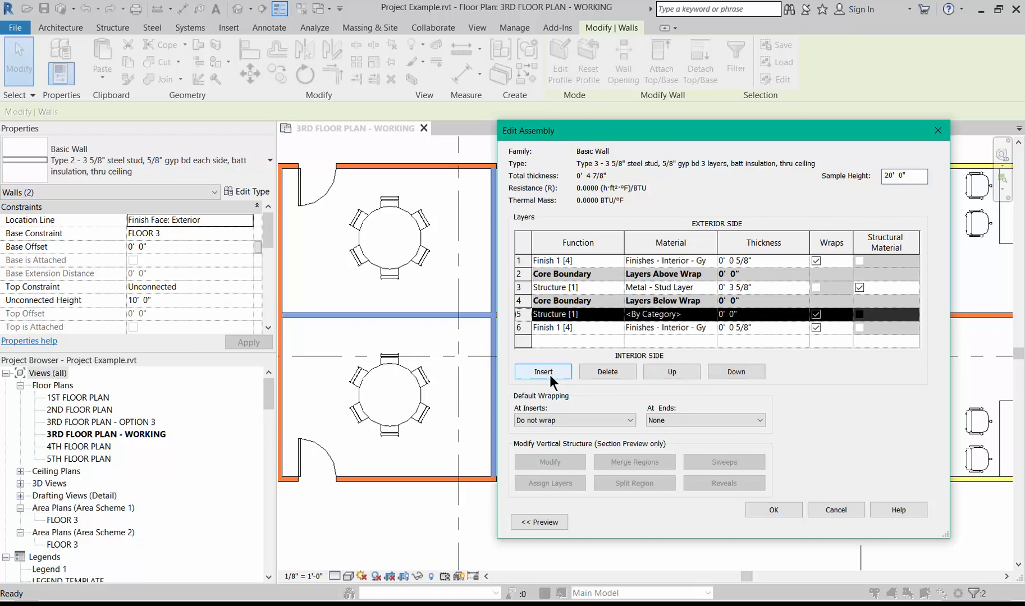
click(605, 316)
click(617, 314)
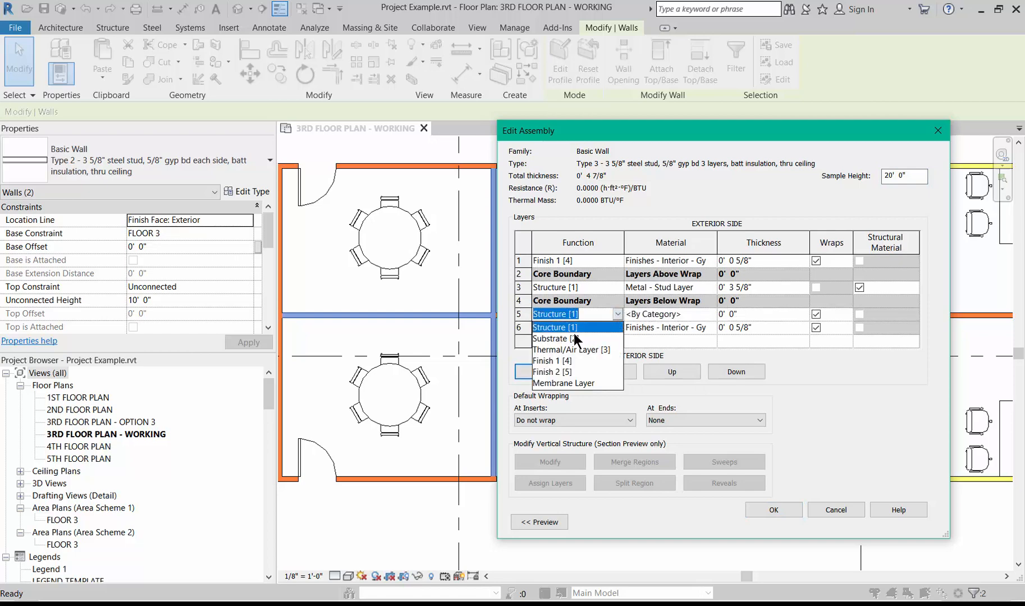
click(557, 360)
- Give the new layer the Finishes - Interior - Gypsum Wall Board material and a 5/8" thickness, then accept the Type 3 settings
click(696, 314)
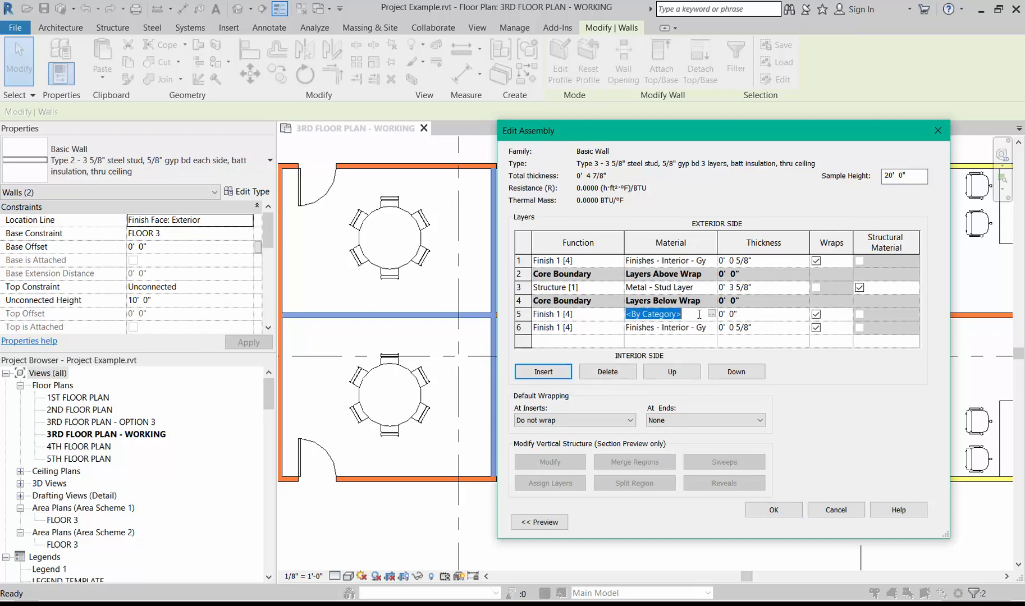
click(710, 314)
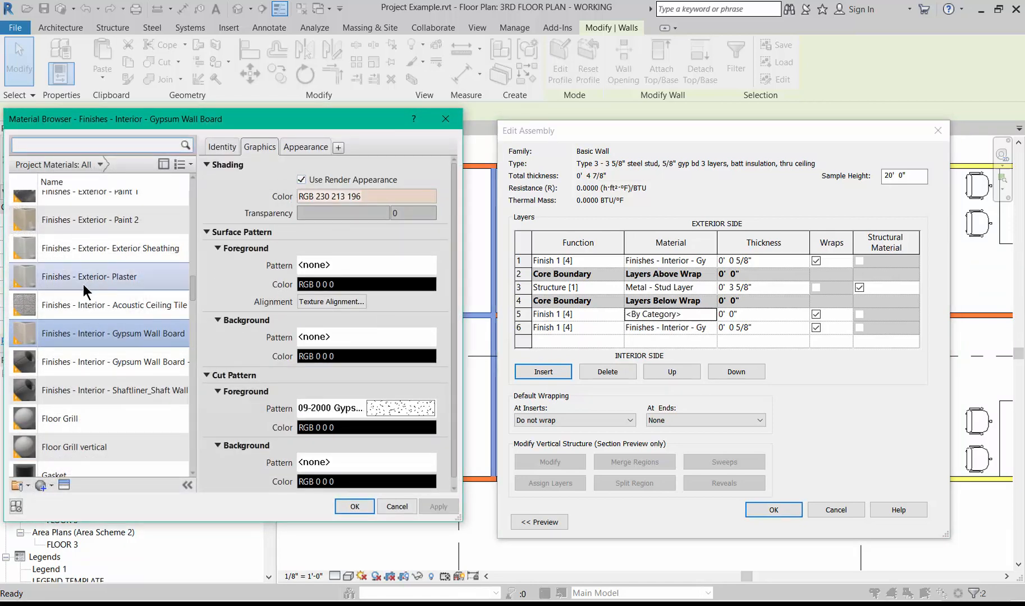
click(339, 499)
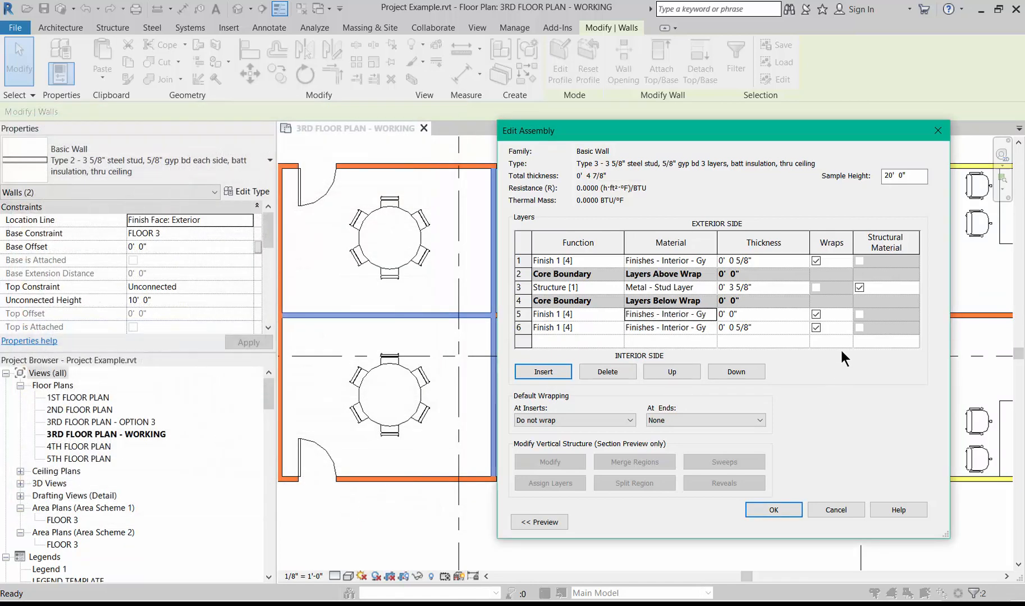
click(732, 315)
text(5/8)
click(793, 289)
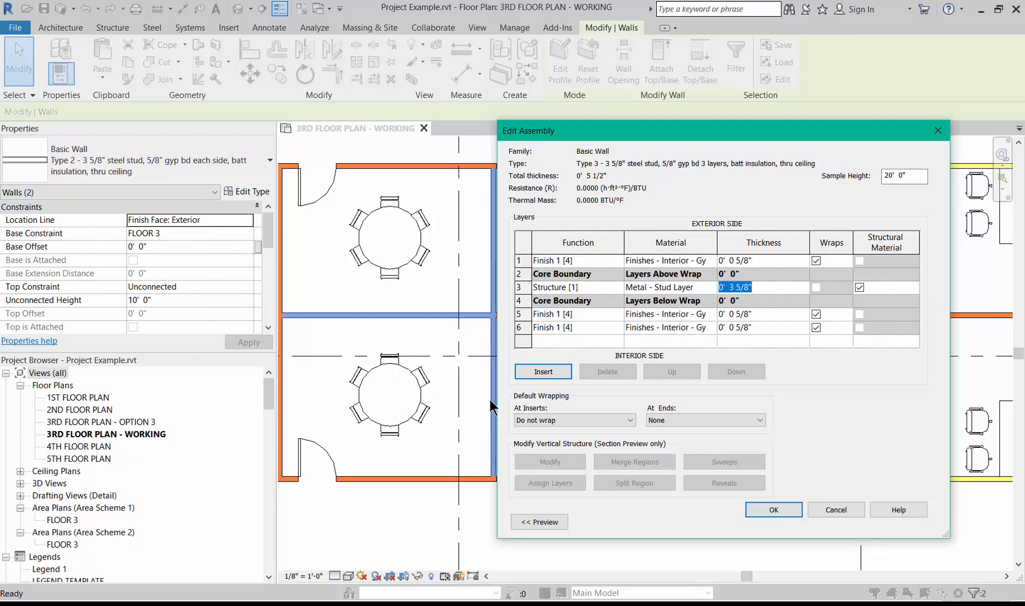
click(781, 517)
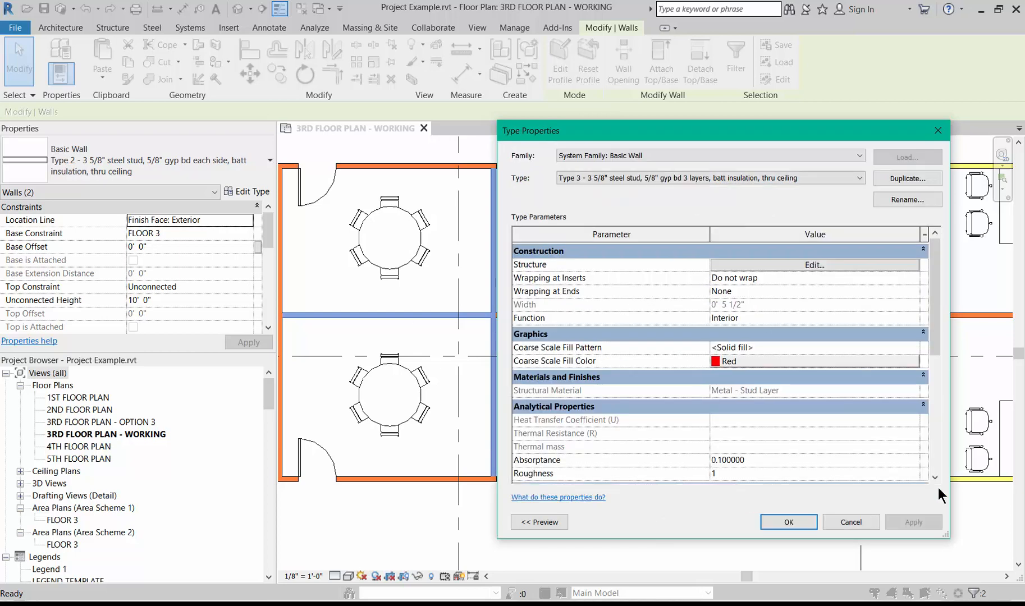
click(789, 523)
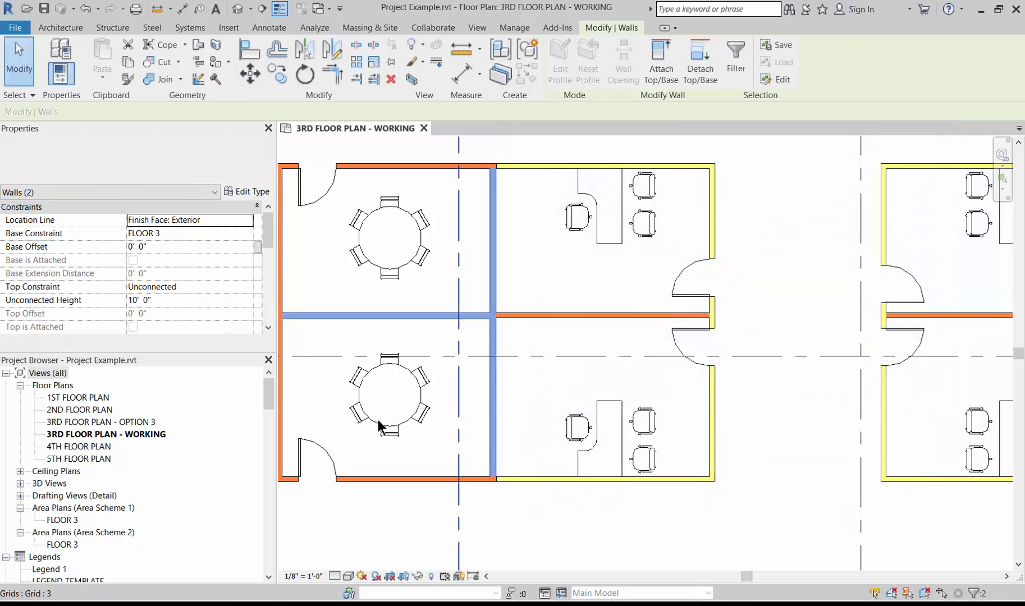
- Set the unconnected height of the selected Type 3 walls to 10' 6" and clear the selection
double_click(144, 301)
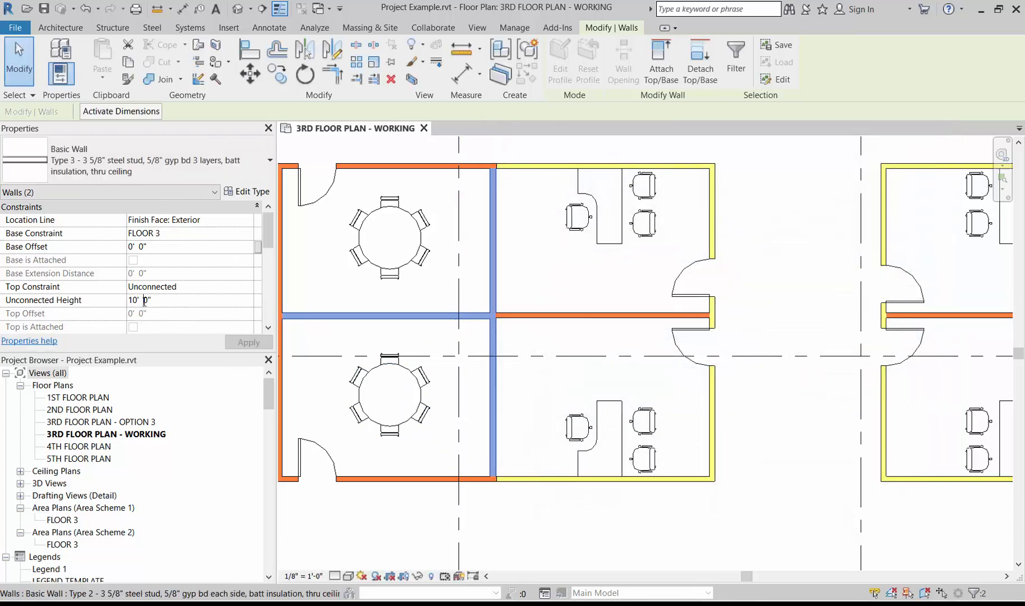
text(6)
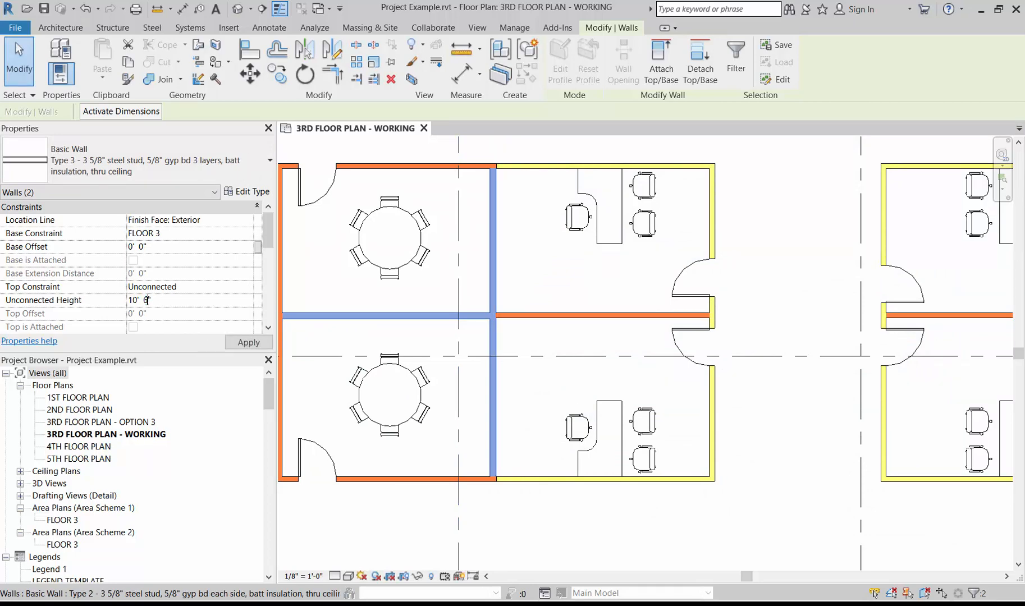
click(753, 400)
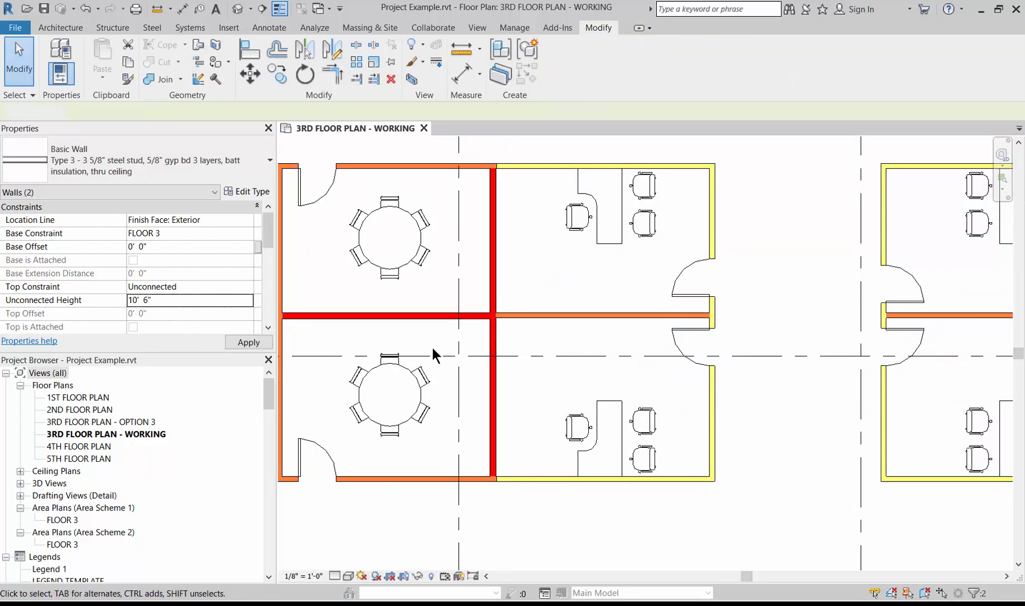
- Change the two crossing divider walls between the four round-table rooms at grid 6 to Type 3, then clear the selection
scroll(404, 359, down, 3)
scroll(389, 359, down, 2)
scroll(618, 388, up, 1)
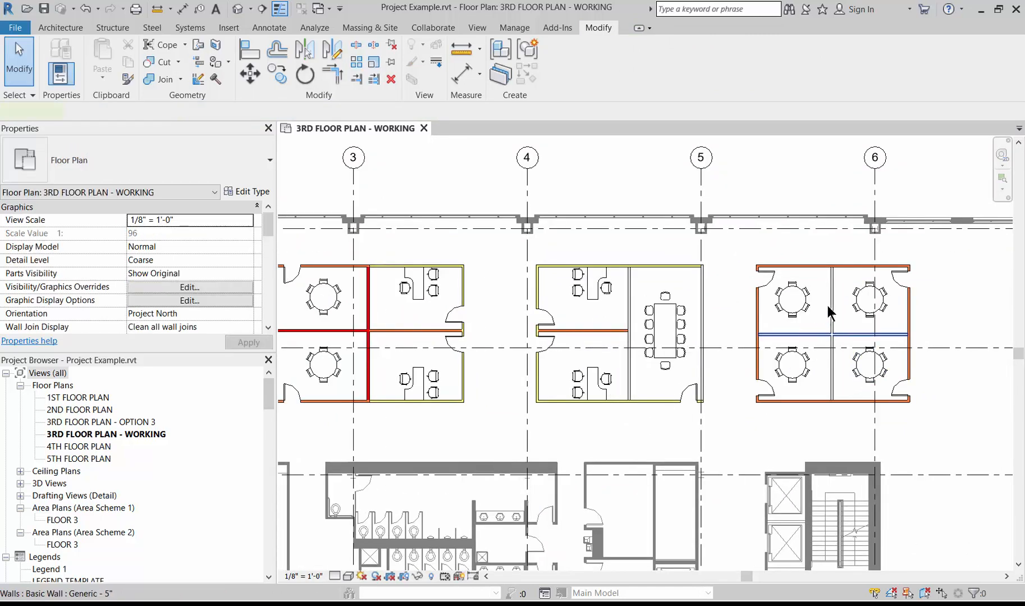
click(808, 333)
ctrl+click(832, 310)
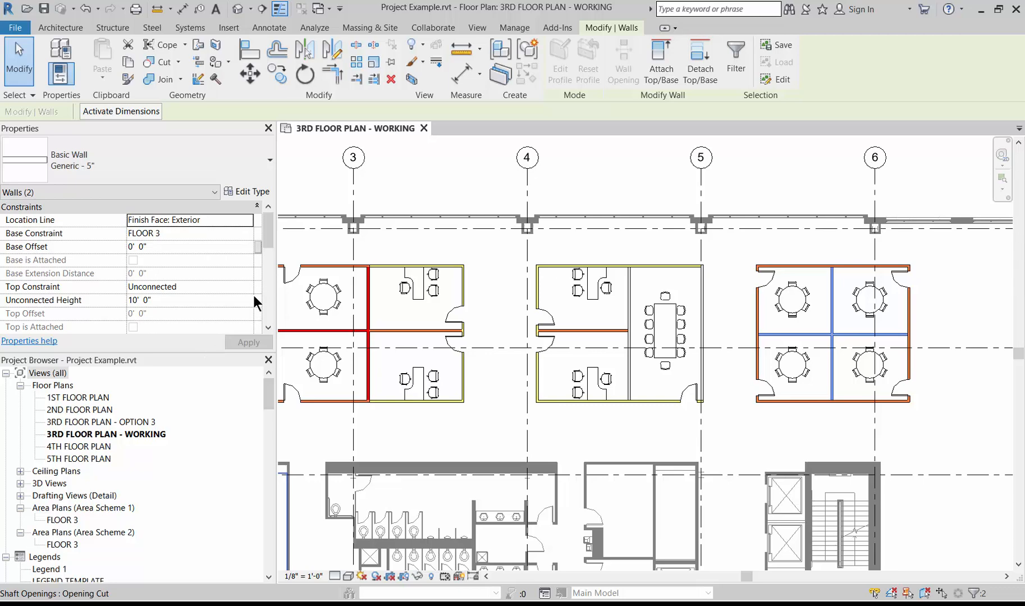
click(136, 161)
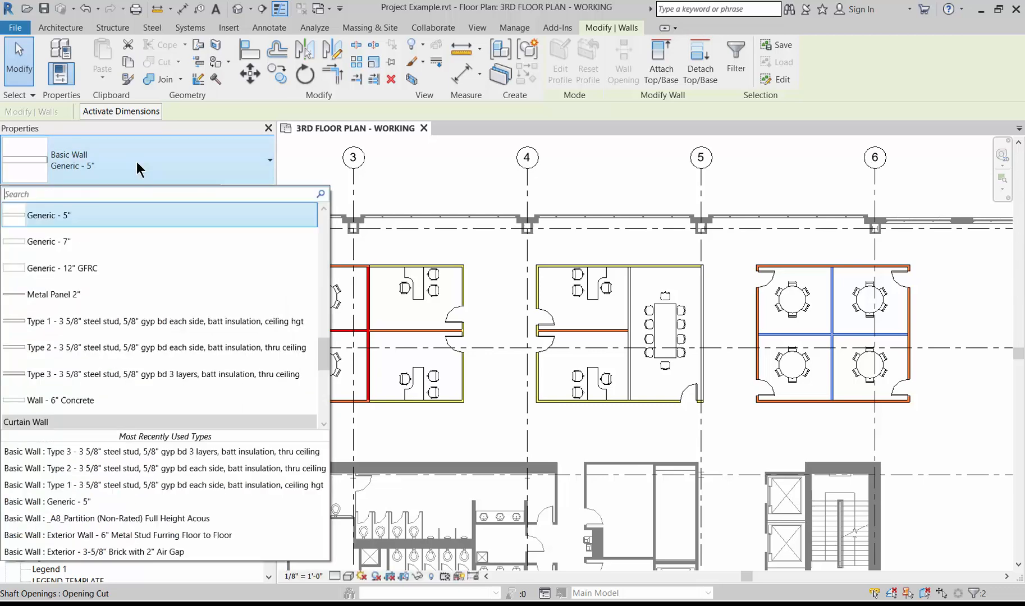
click(82, 374)
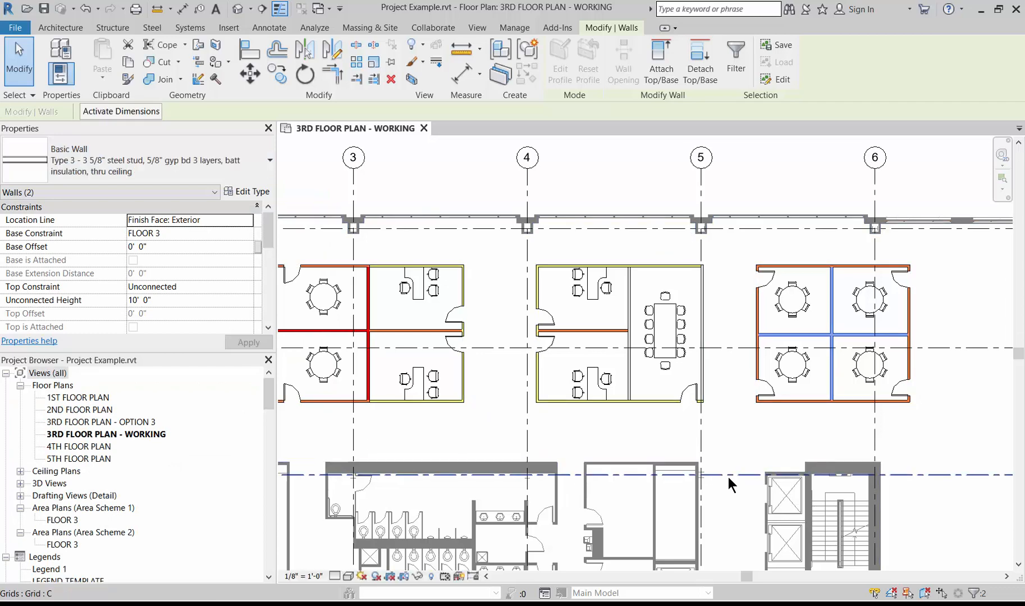
click(767, 432)
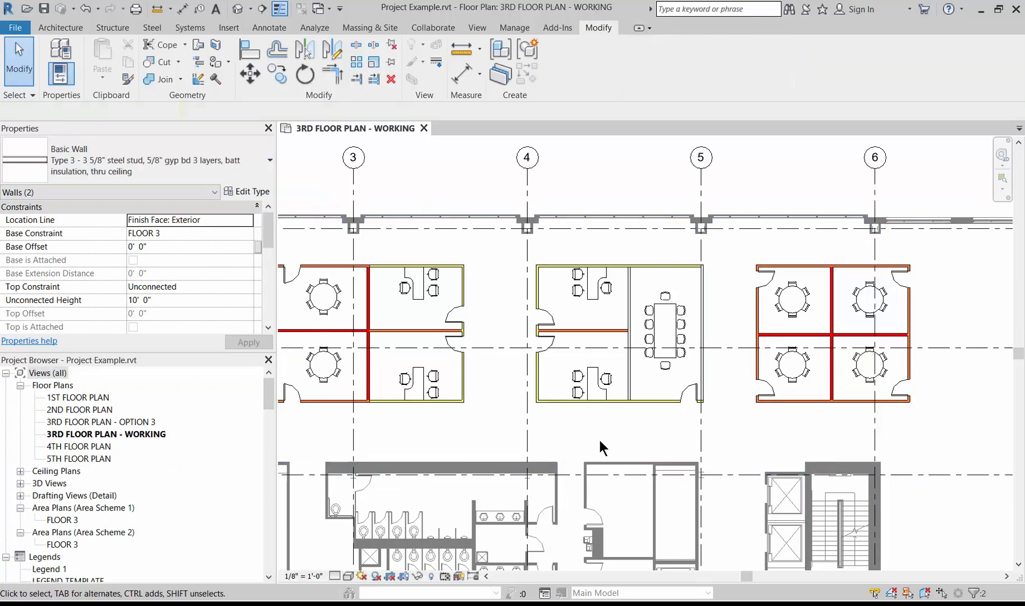
- Split the upper and lower long walls of the block between grids 4 and 5 where the office–conference room divider meets them
scroll(713, 398, up, 2)
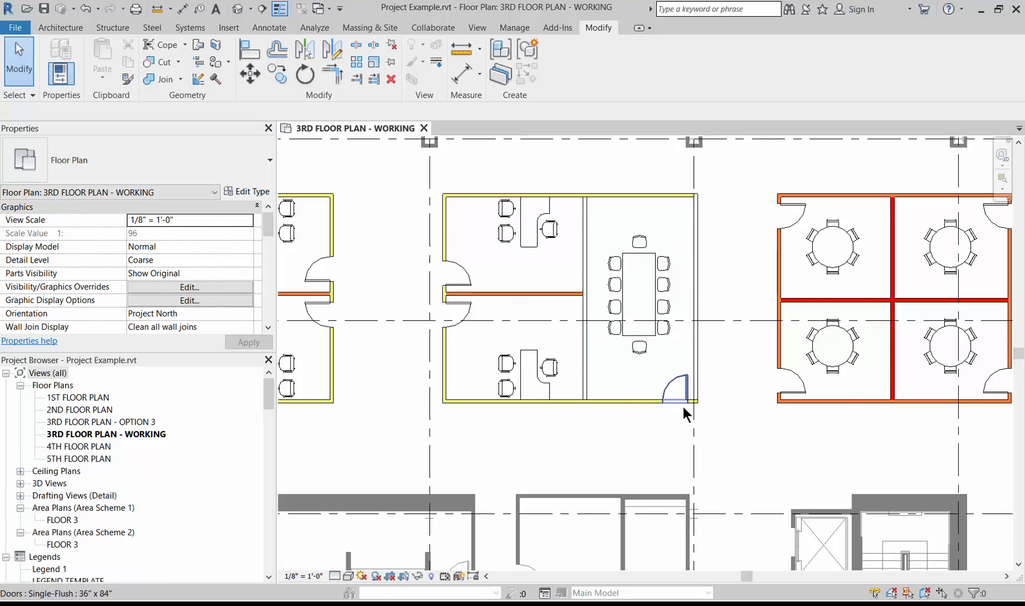
scroll(746, 435, up, 2)
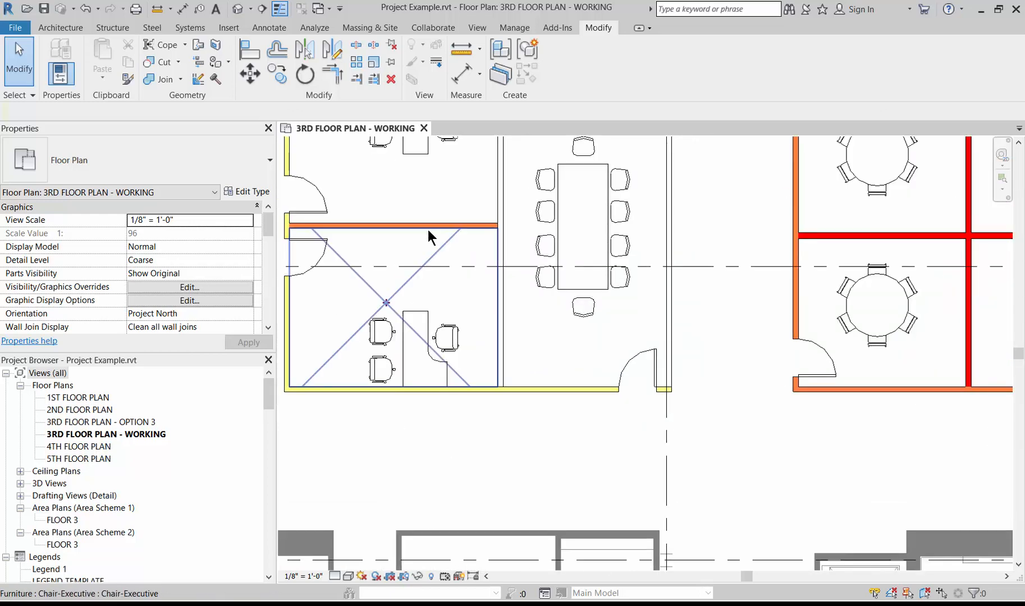
click(357, 45)
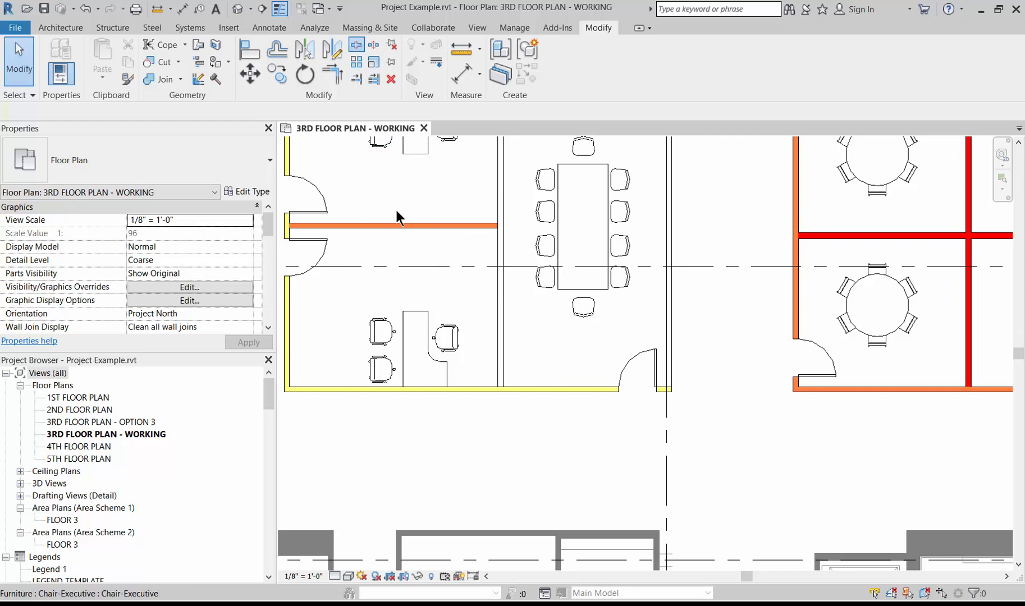
scroll(504, 389, up, 3)
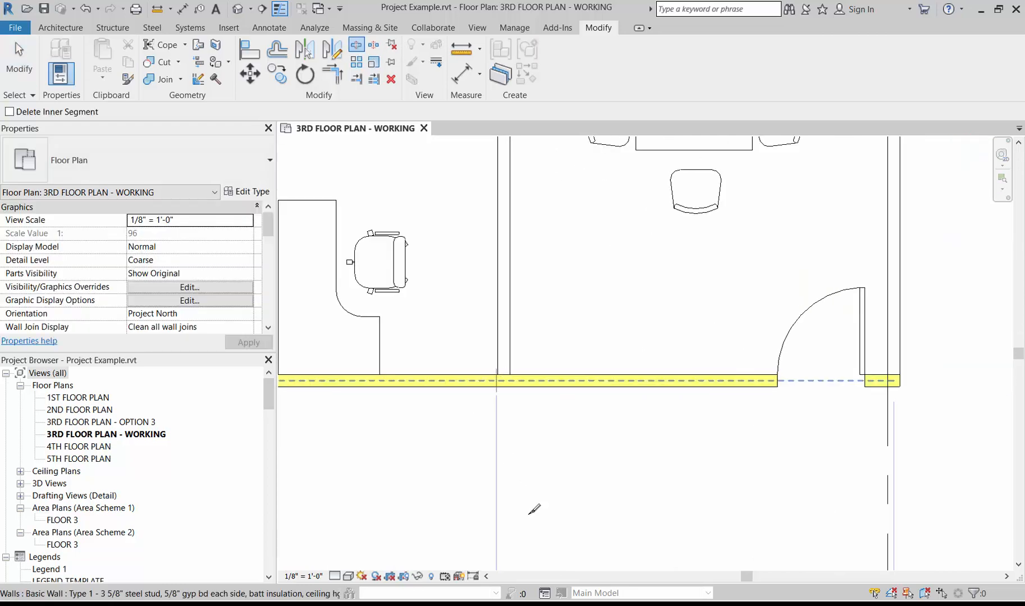
scroll(517, 419, down, 4)
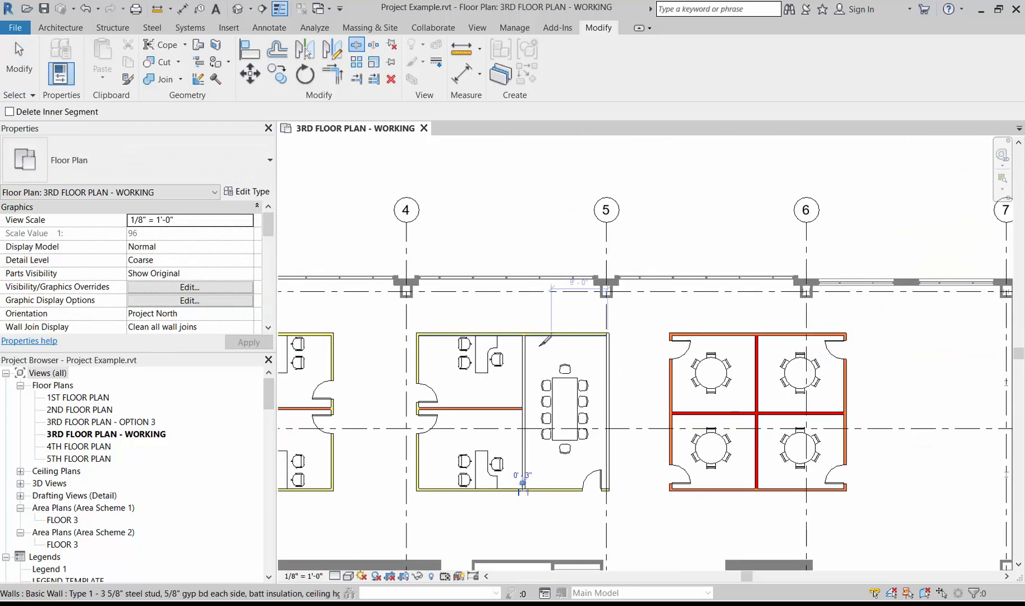
scroll(509, 332, up, 3)
scroll(510, 331, up, 3)
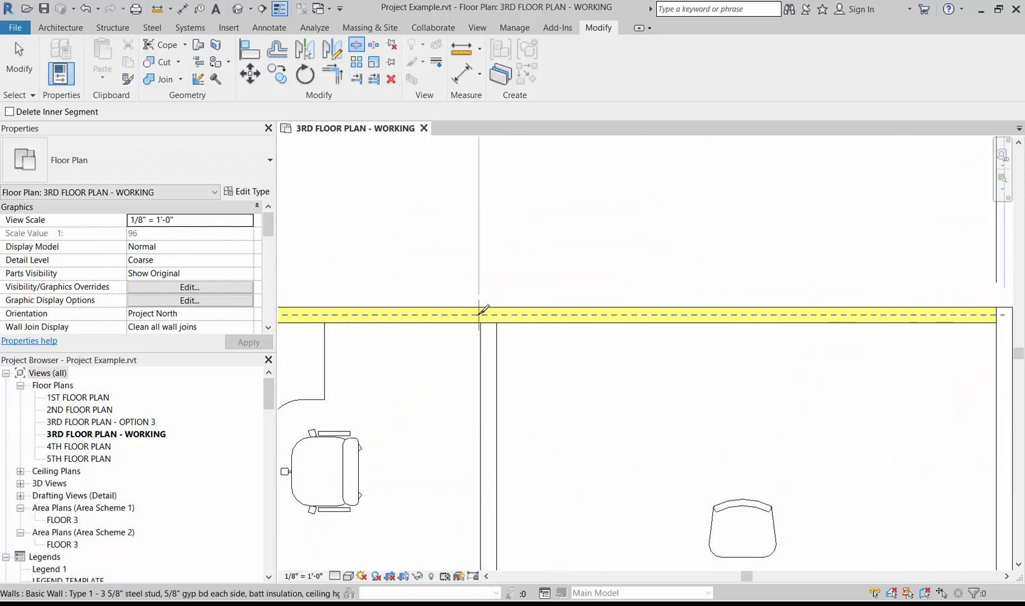
click(492, 337)
scroll(522, 348, down, 5)
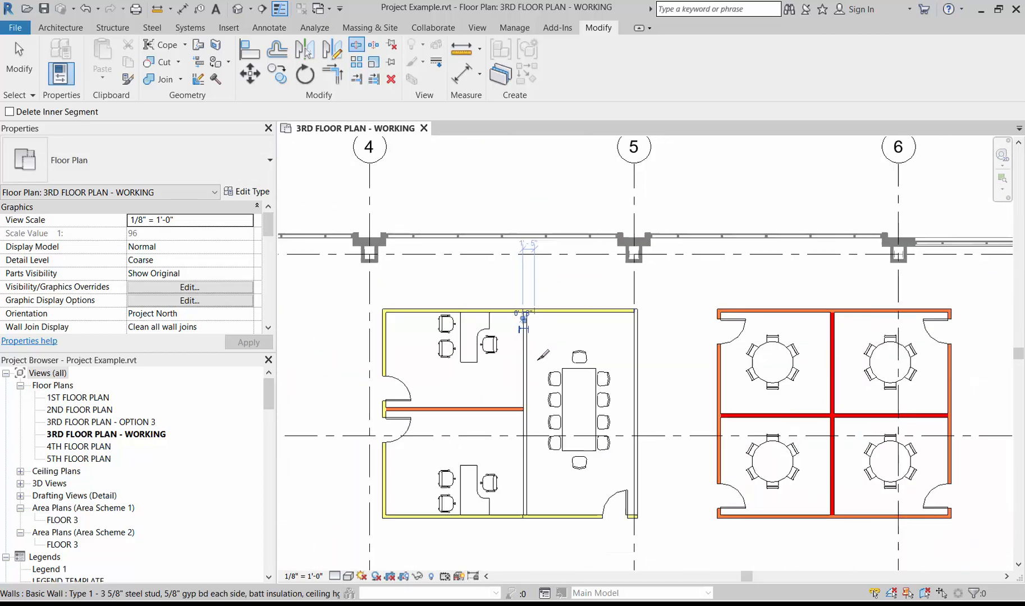
key(Escape)
- Assign Type 3 to the conference room's upper, lower and grid 5 side walls
click(529, 377)
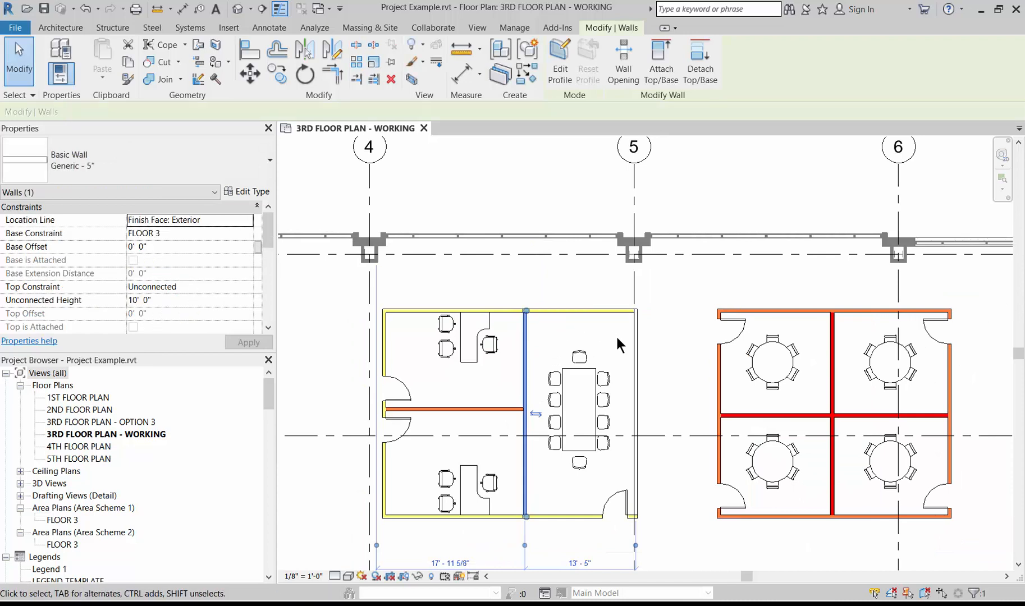
key(Escape)
click(638, 357)
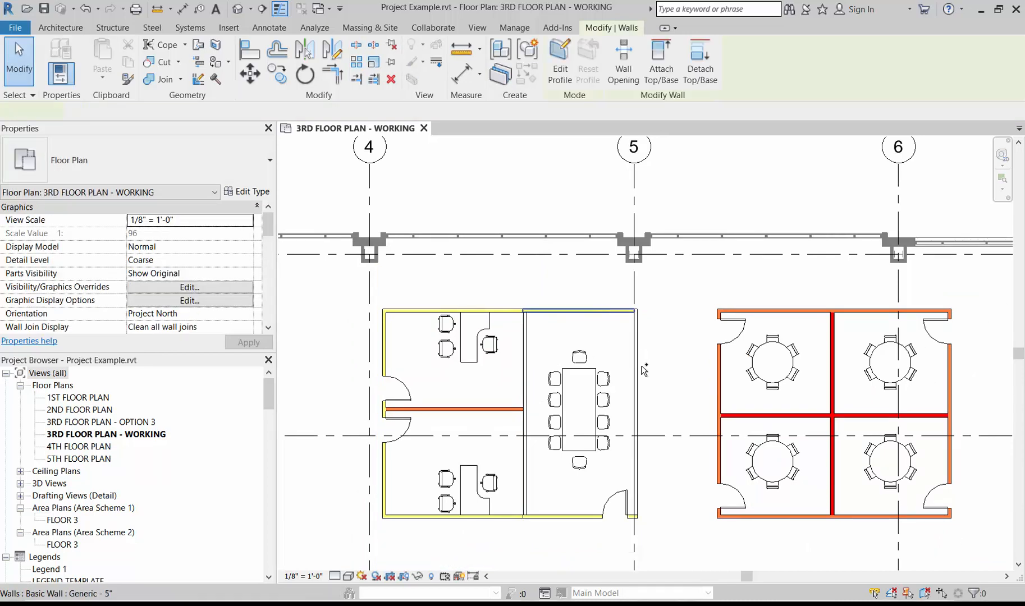
ctrl+click(637, 396)
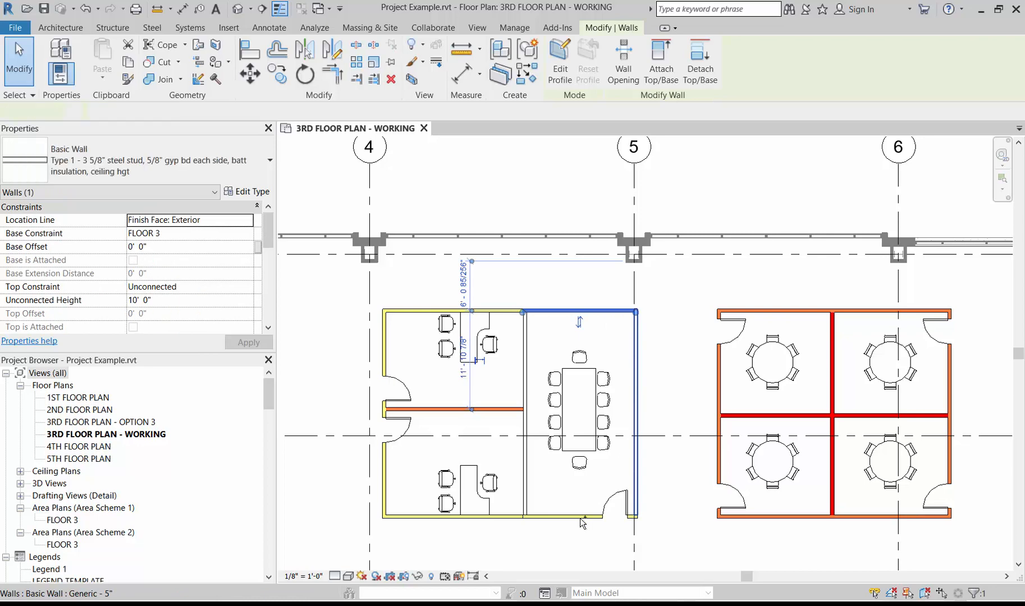
ctrl+click(562, 519)
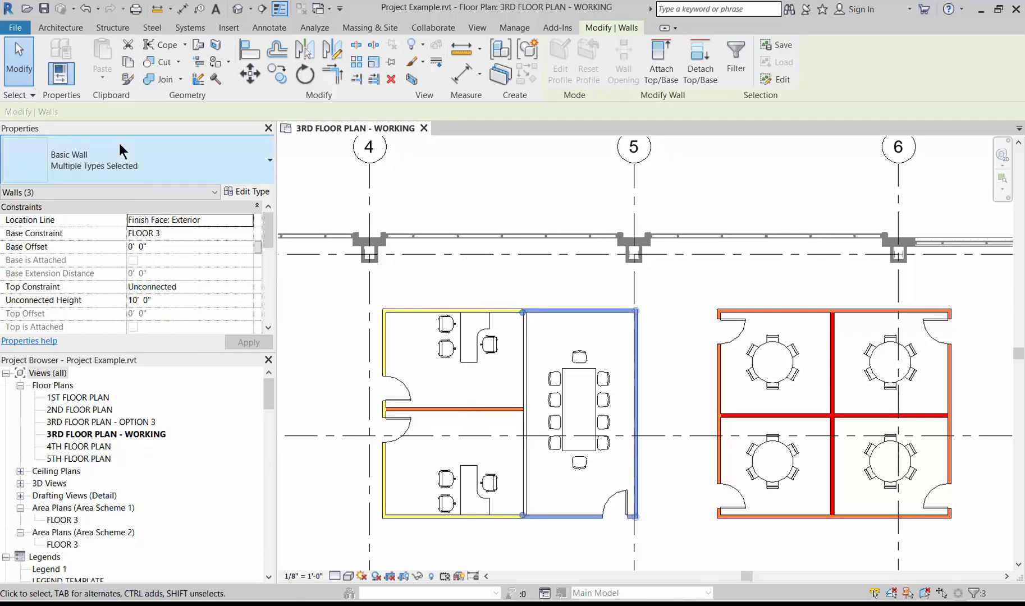
click(94, 169)
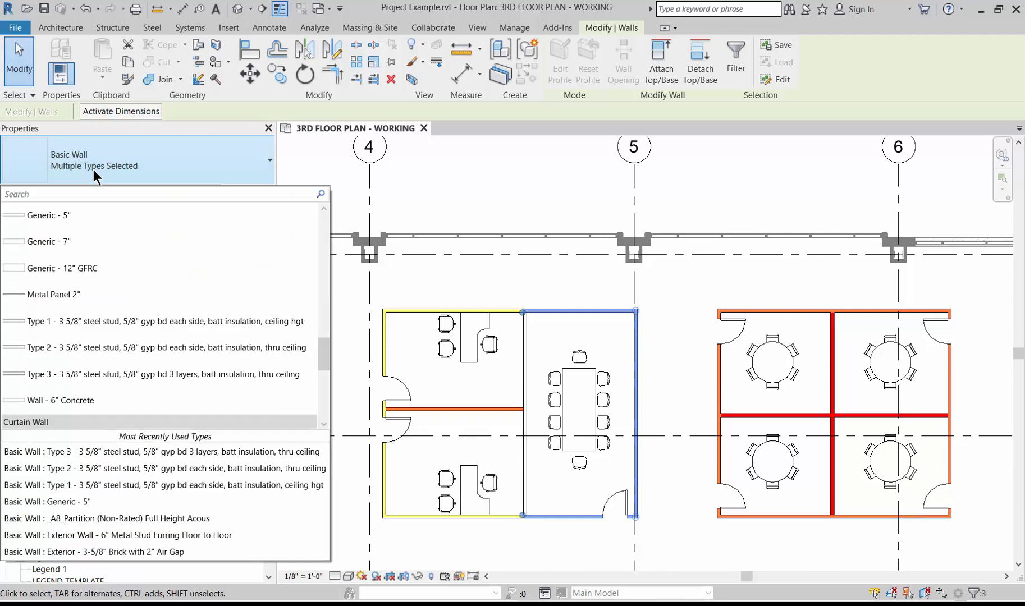
click(88, 375)
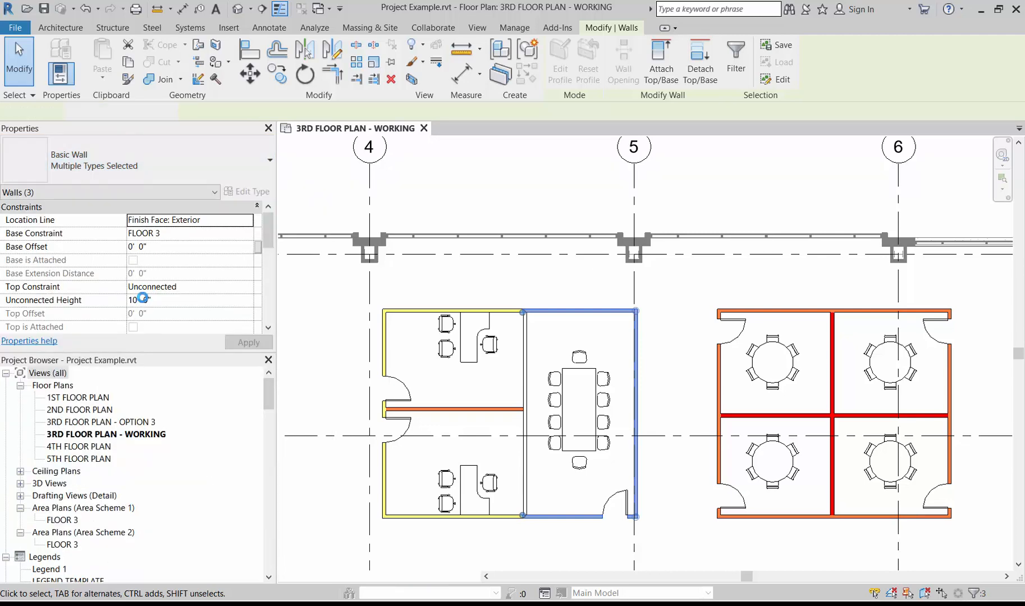
- Set the unconnected height of the conference room's three selected walls to 10' 6" and clear the selection
click(143, 300)
double_click(145, 300)
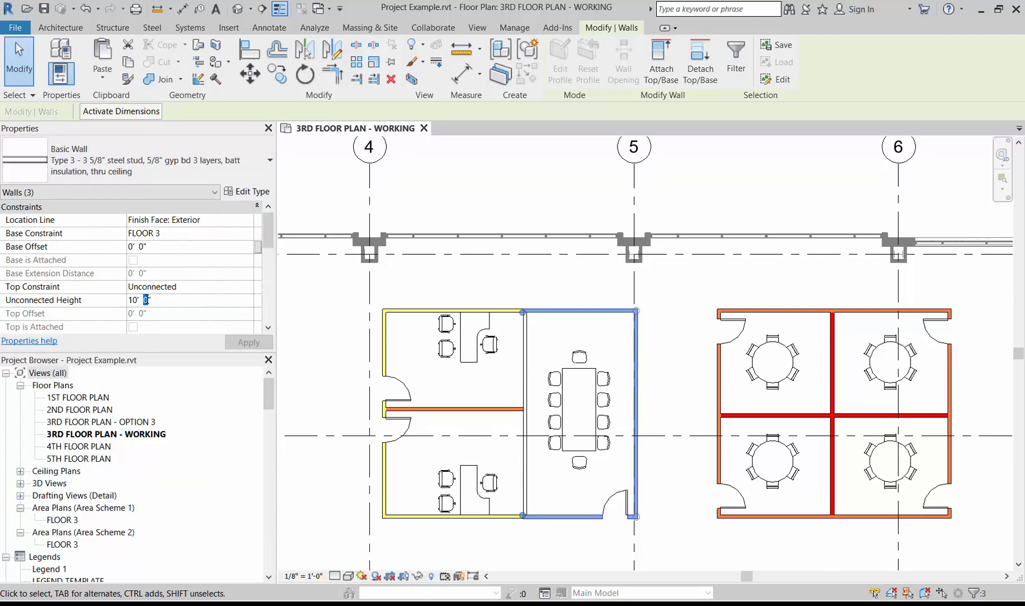
text(6)
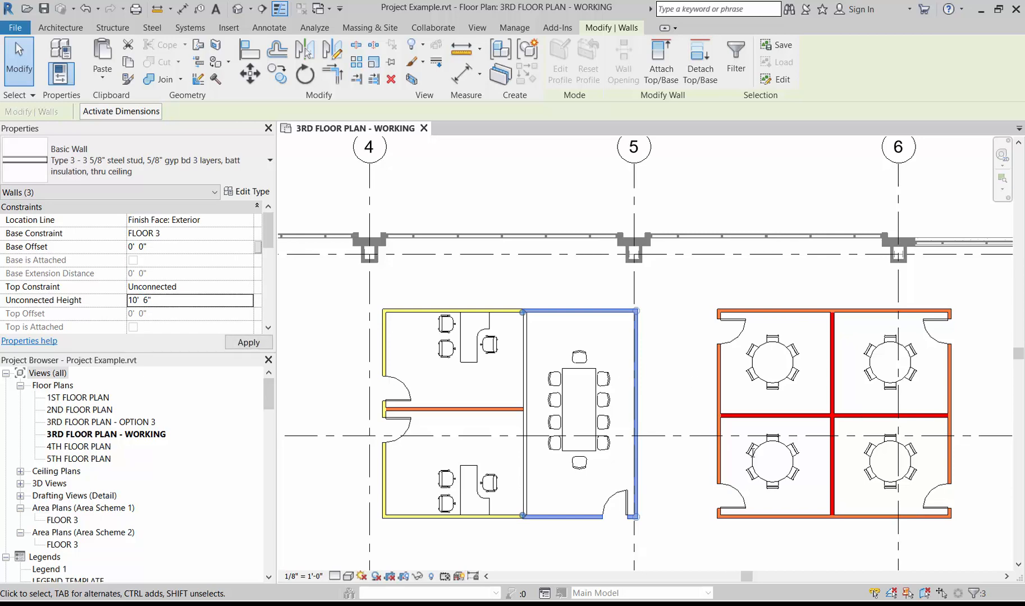
click(664, 560)
- Assign Type 3 to the divider wall between the offices and the conference room
scroll(664, 561, up, 1)
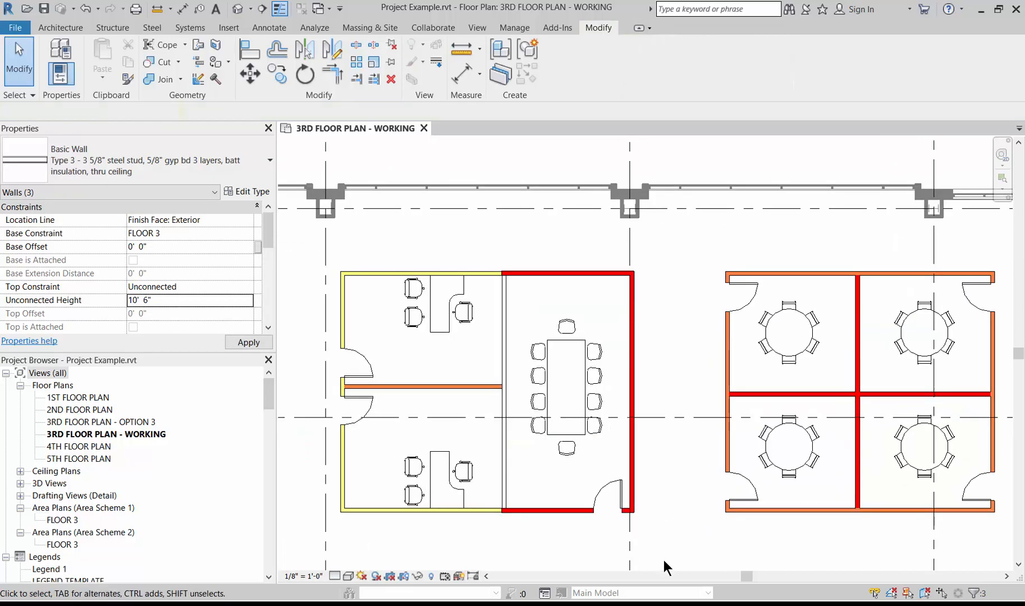
scroll(664, 561, up, 1)
click(453, 424)
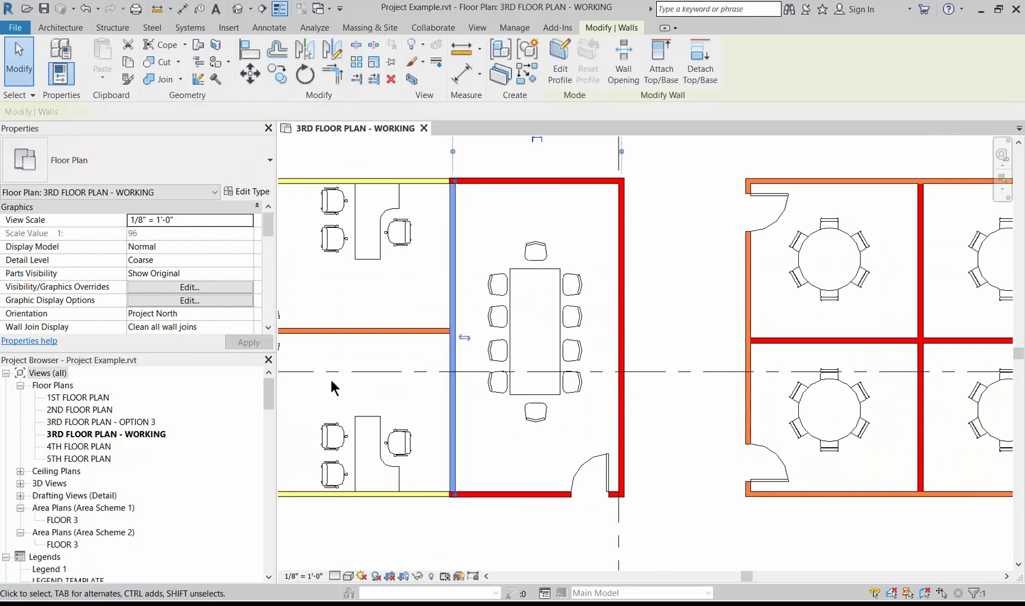
click(169, 158)
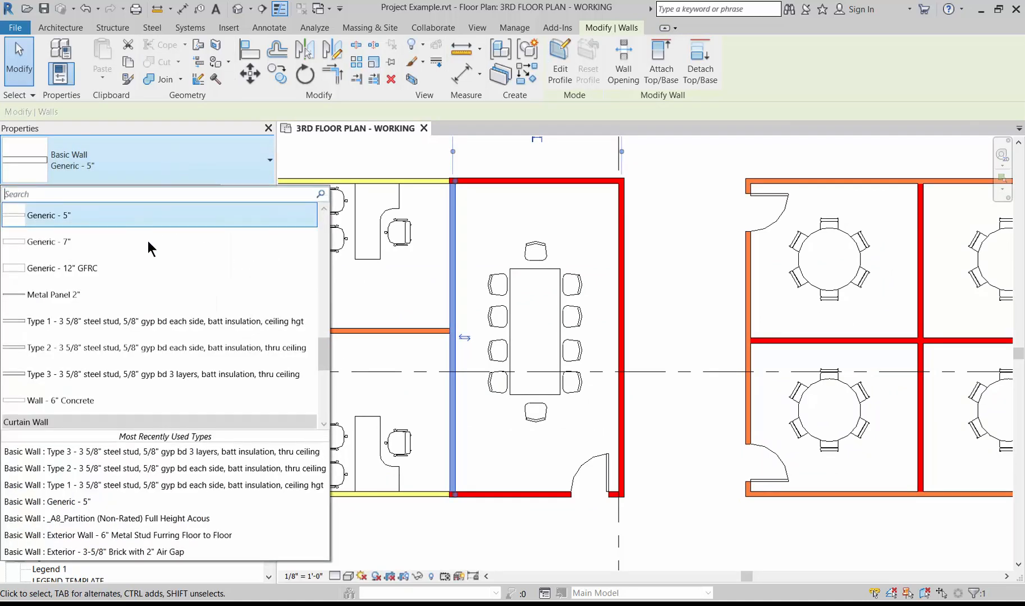
key(Escape)
- Duplicate the wall type as "Type 4 - 3 5/8" steel stud, 5/8" gyp bd 2 layers each side, batt insulation, thru ceiling"
click(243, 191)
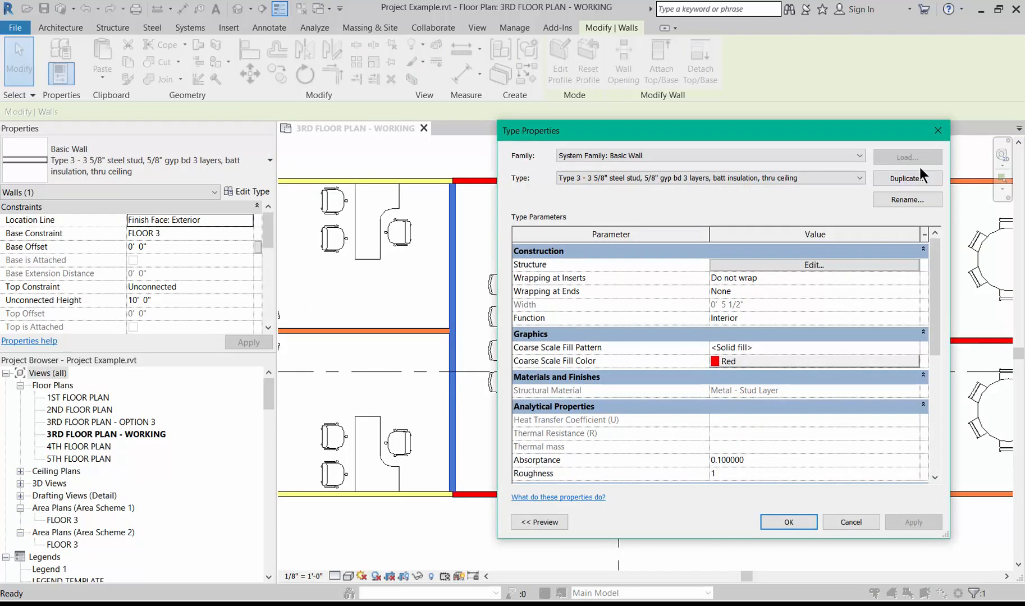
click(906, 178)
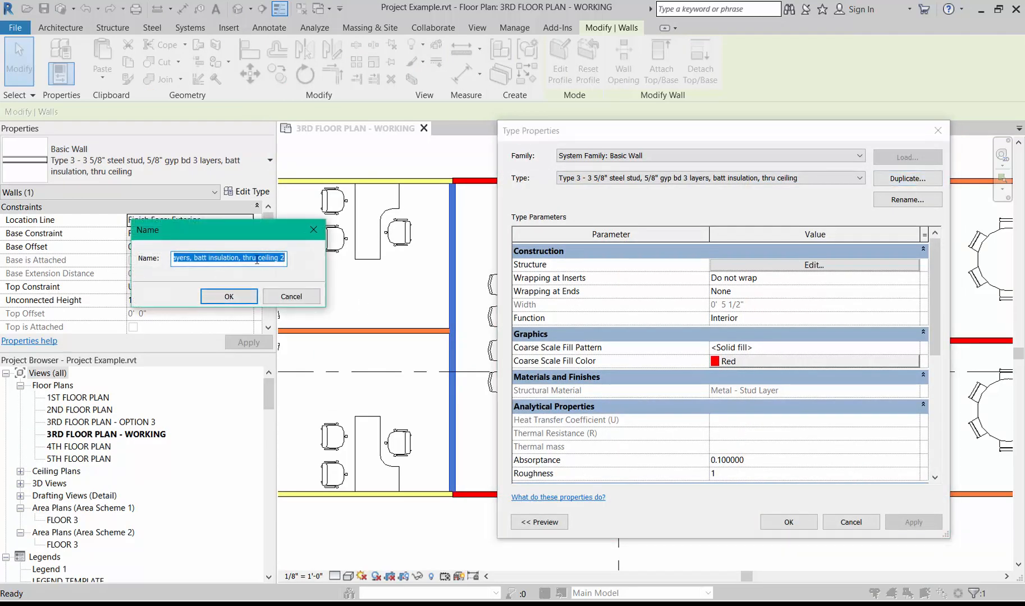
double_click(282, 259)
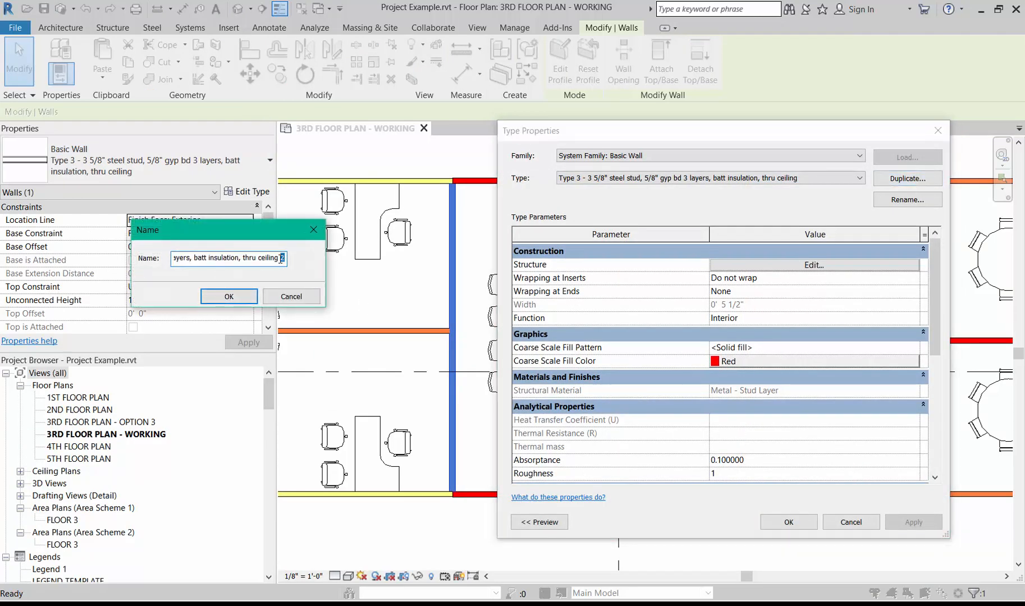
key(BackSpace)
key(ctrl+Left)
key(ctrl+Left)
key(ctrl+Left)
key(ctrl+Left)
key(ctrl+Left)
key(ctrl+Left)
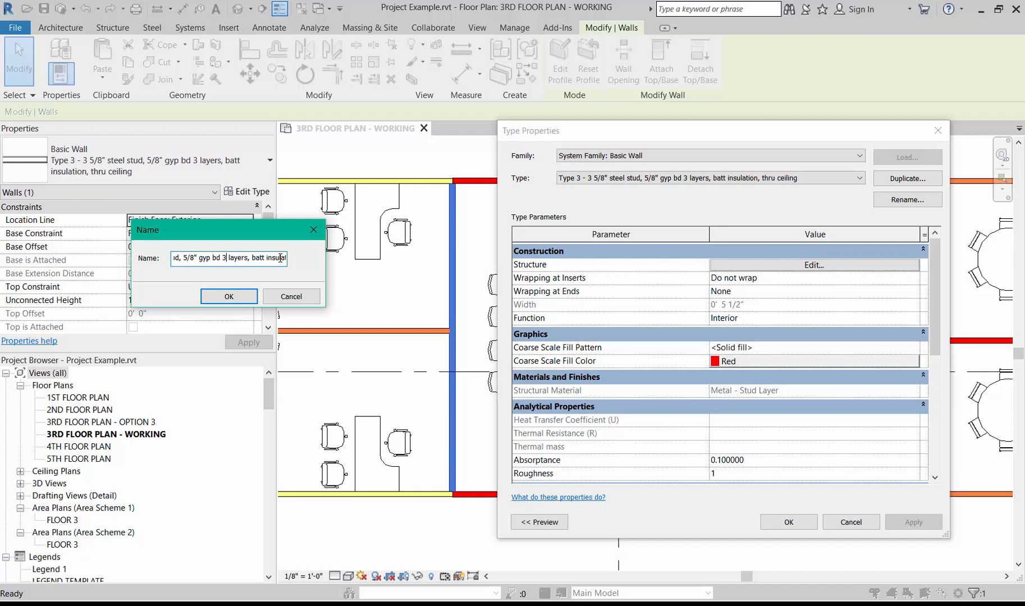
key(BackSpace)
text(2 layers each side)
key(ctrl+Left)
key(ctrl+Left)
key(ctrl+Left)
key(Home)
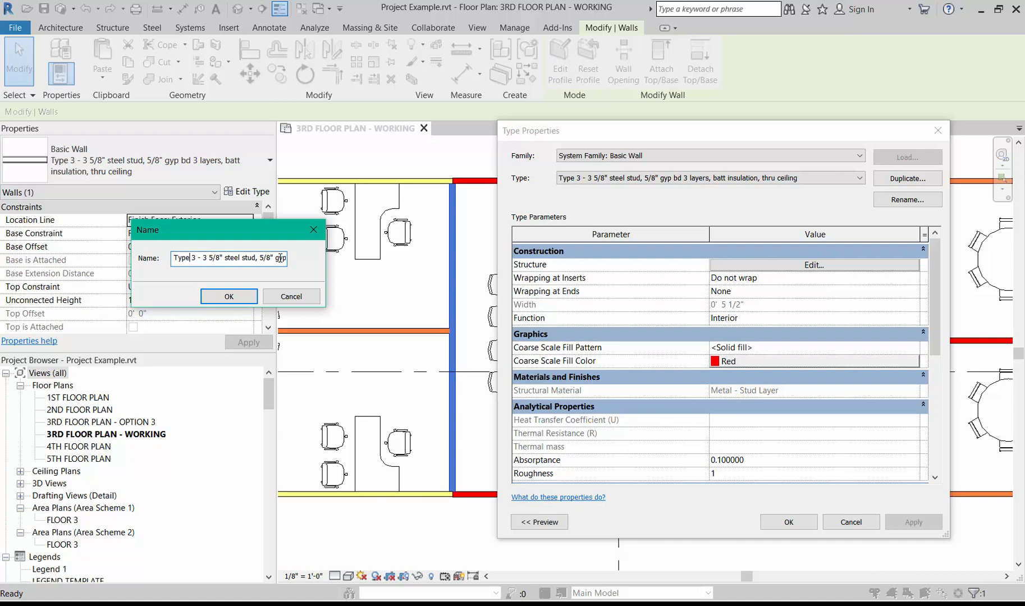
key(Right)
key(Delete)
text(4)
click(232, 296)
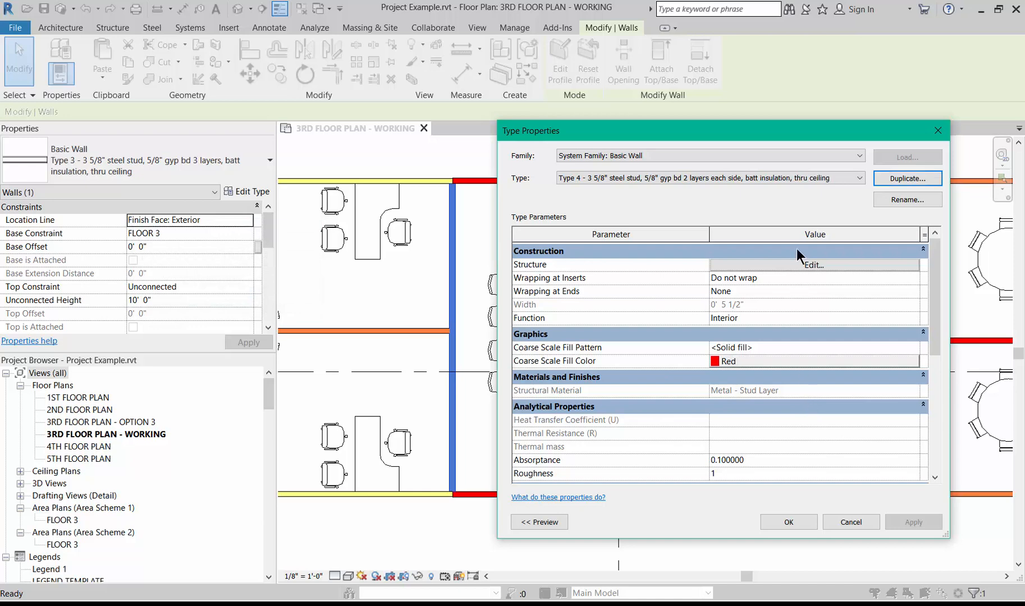
- Set the Type 4 wall's coarse scale fill color to dark red, RGB 128-000-000
click(790, 362)
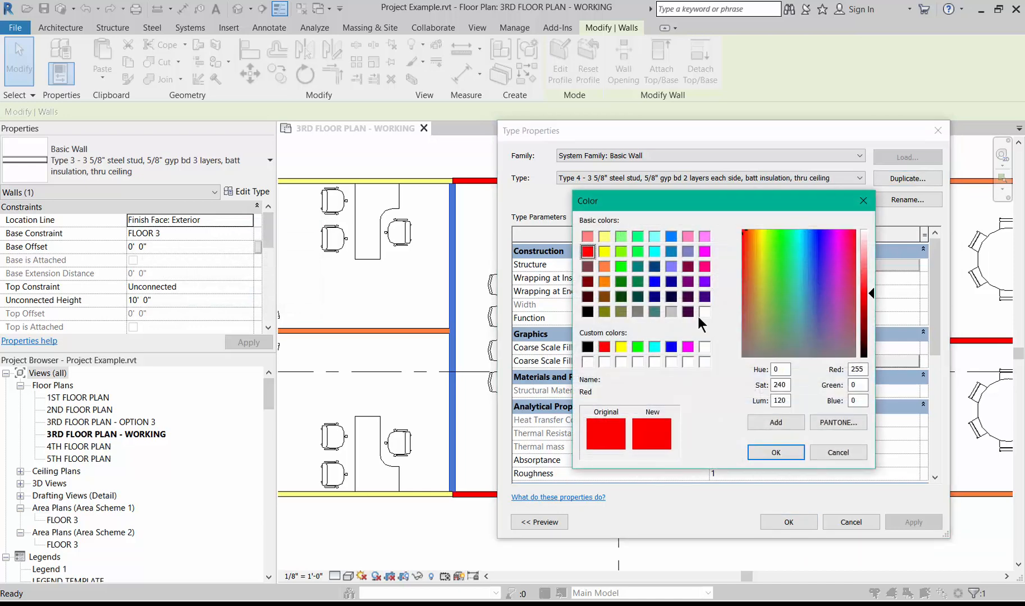
click(588, 282)
click(776, 452)
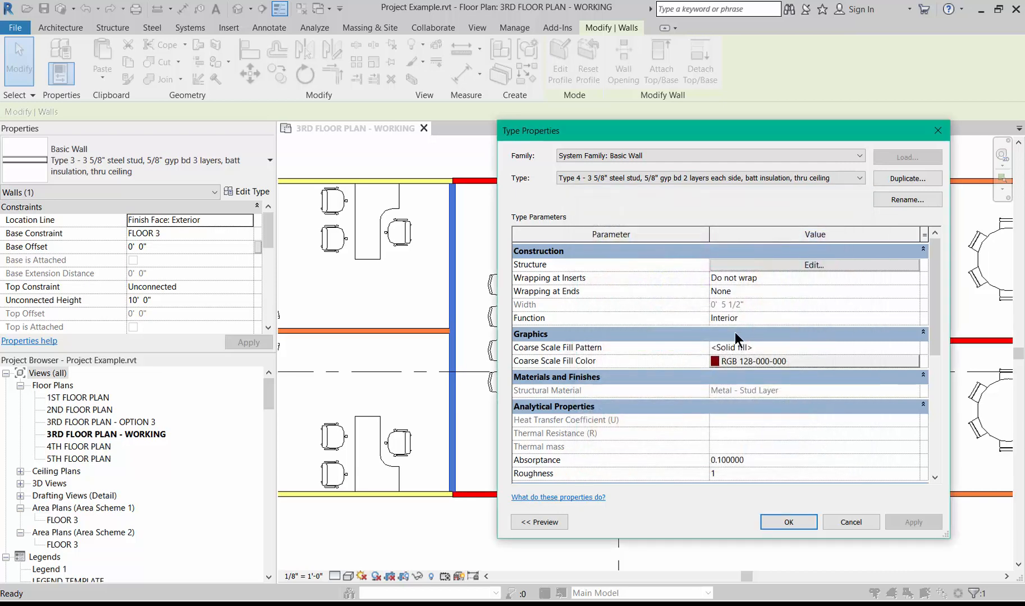
- Insert an outermost exterior-side layer in the Type 4 structure with function Finish 1 [4] and material Finishes - Interior - Gypsum Wall Board
click(804, 264)
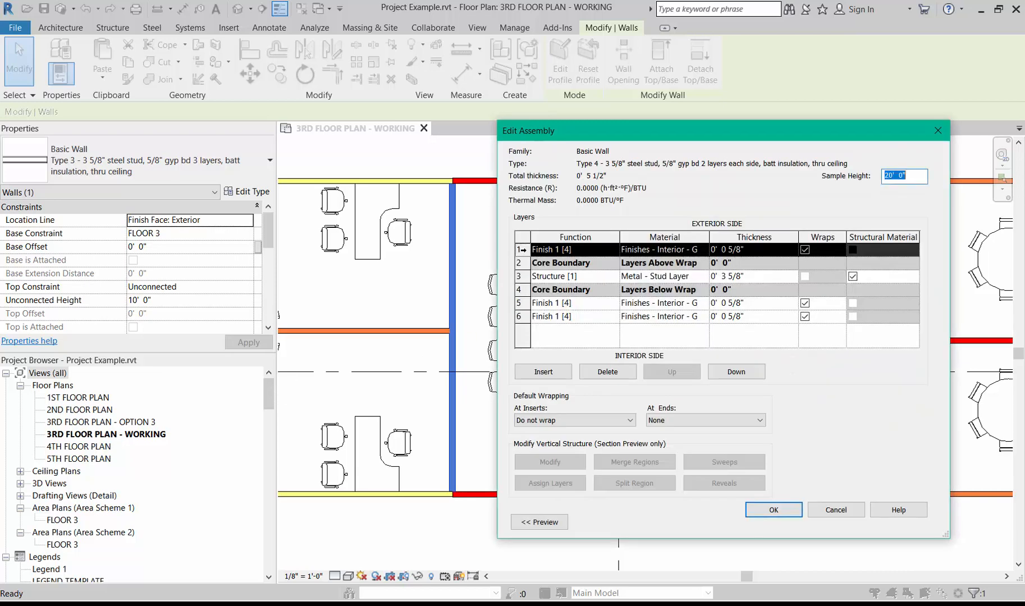
click(550, 375)
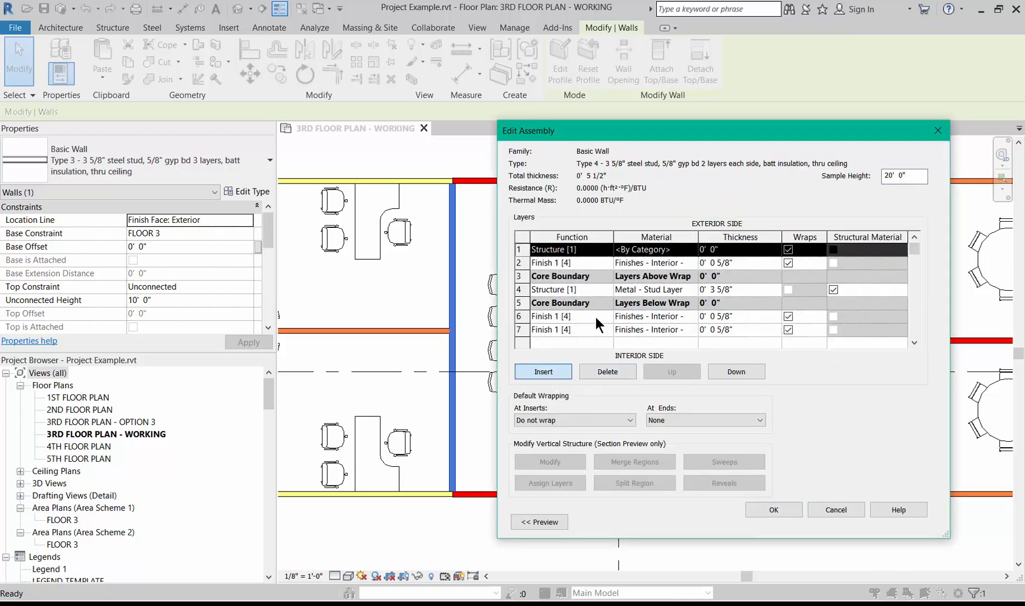
click(607, 252)
click(607, 250)
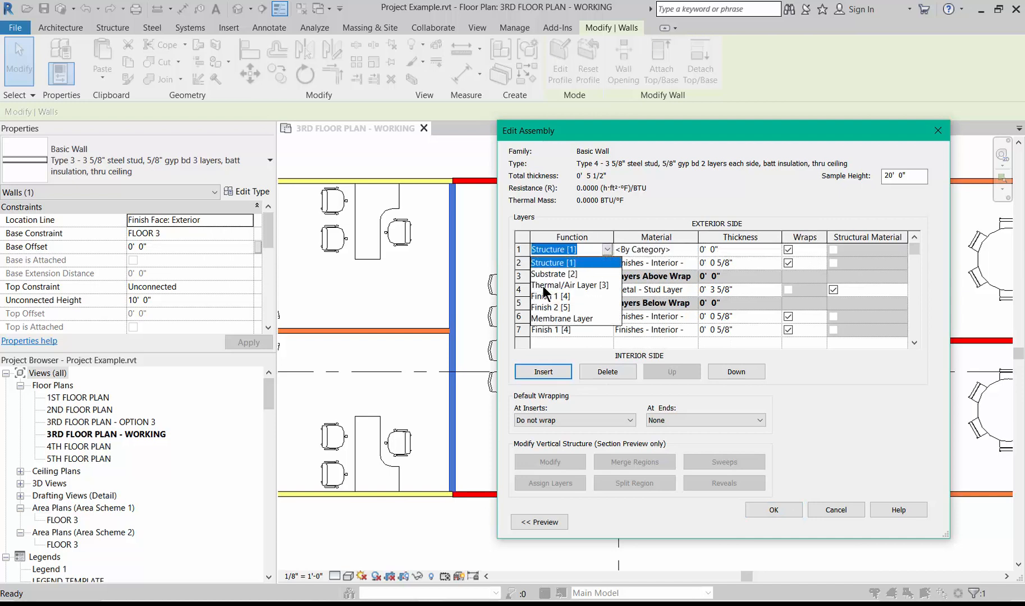
click(545, 296)
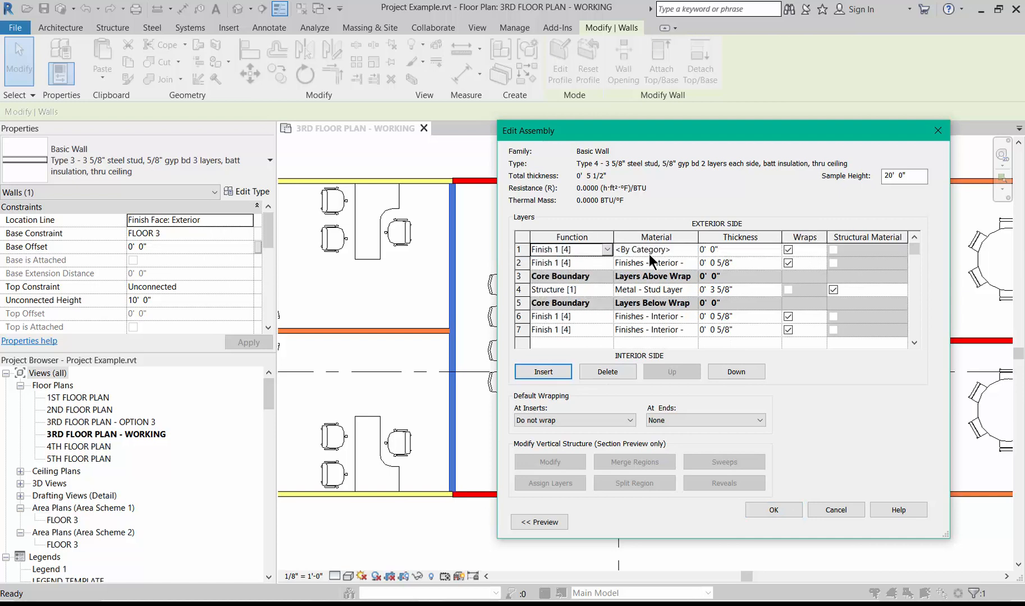
click(694, 249)
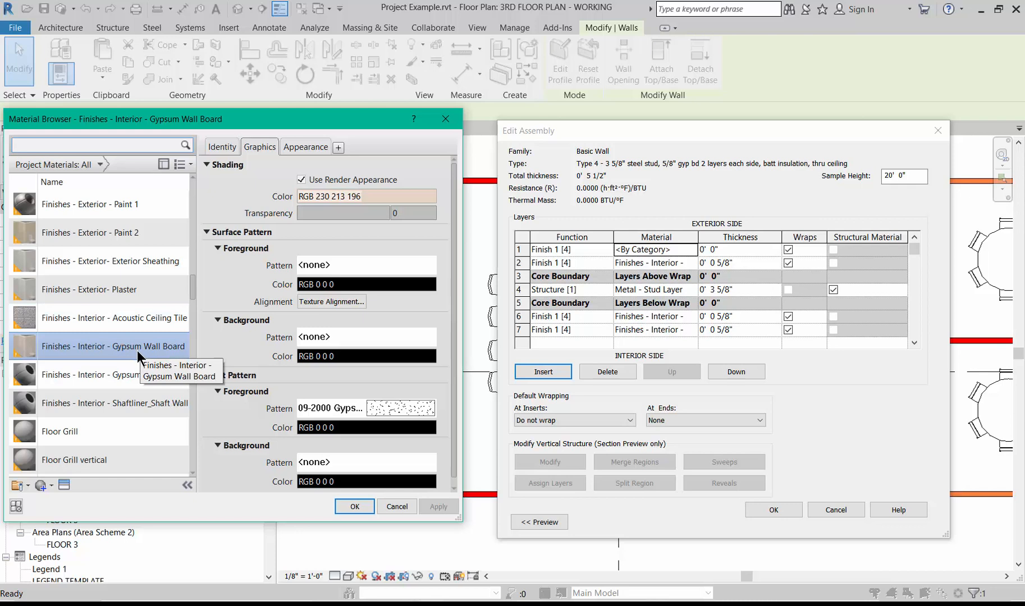
click(347, 506)
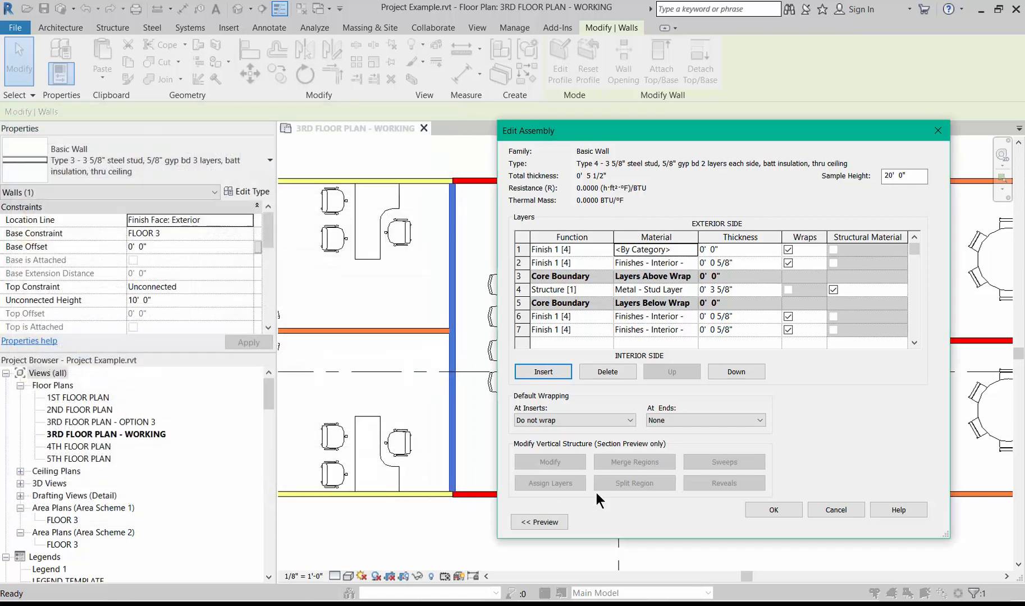
- Set the new exterior gypsum layer's thickness to 5/8" and accept the Type 4 assembly and type properties
click(716, 250)
text(5/)
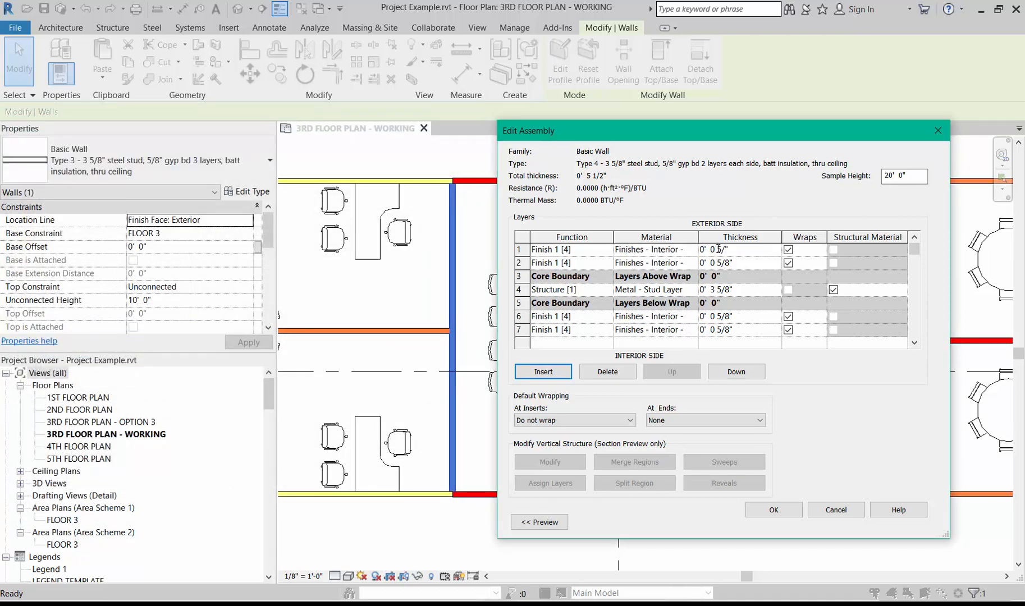
text(8)
click(749, 262)
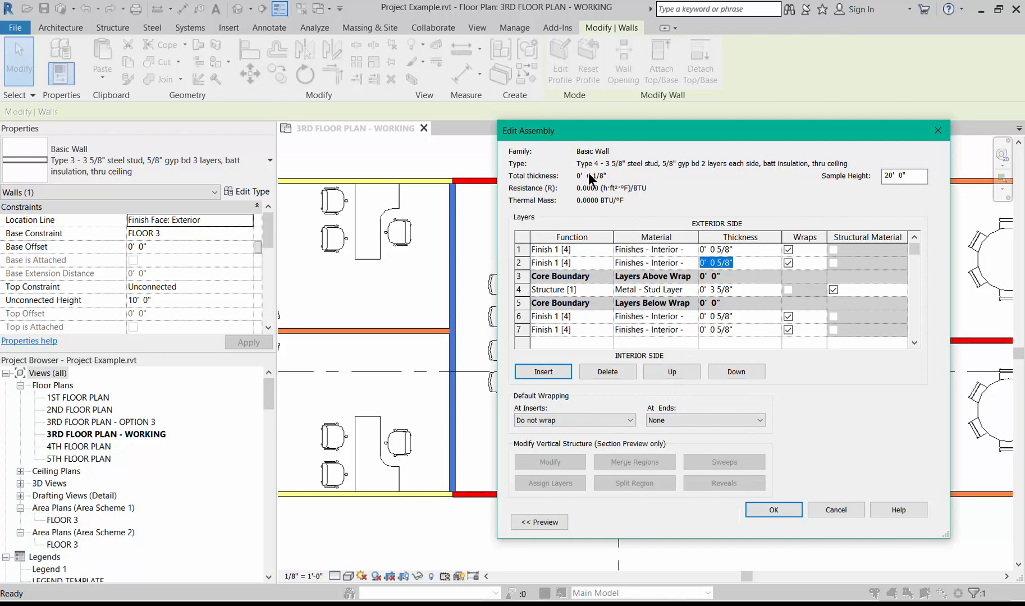
click(778, 511)
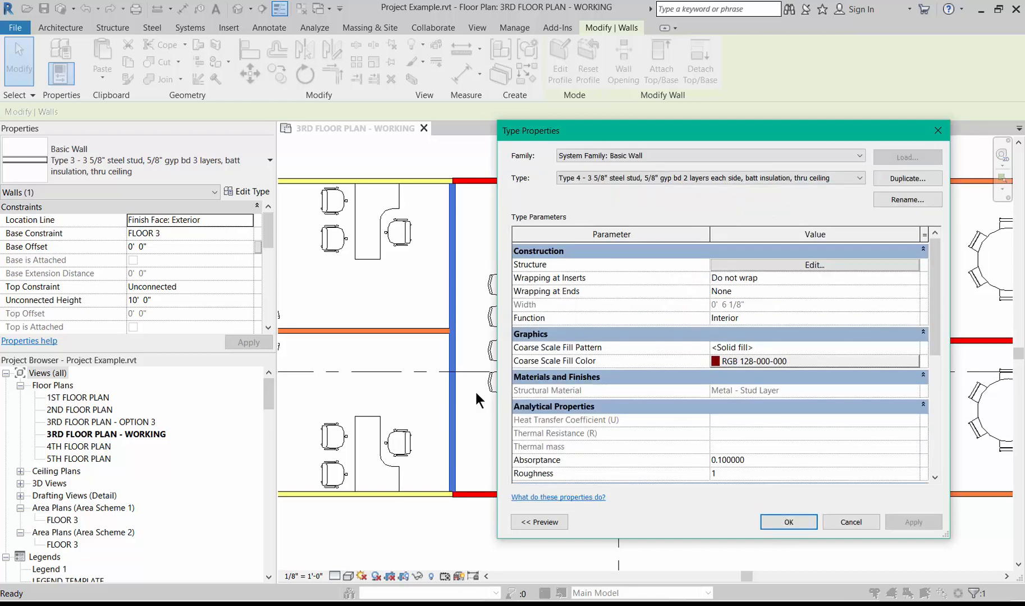
click(789, 522)
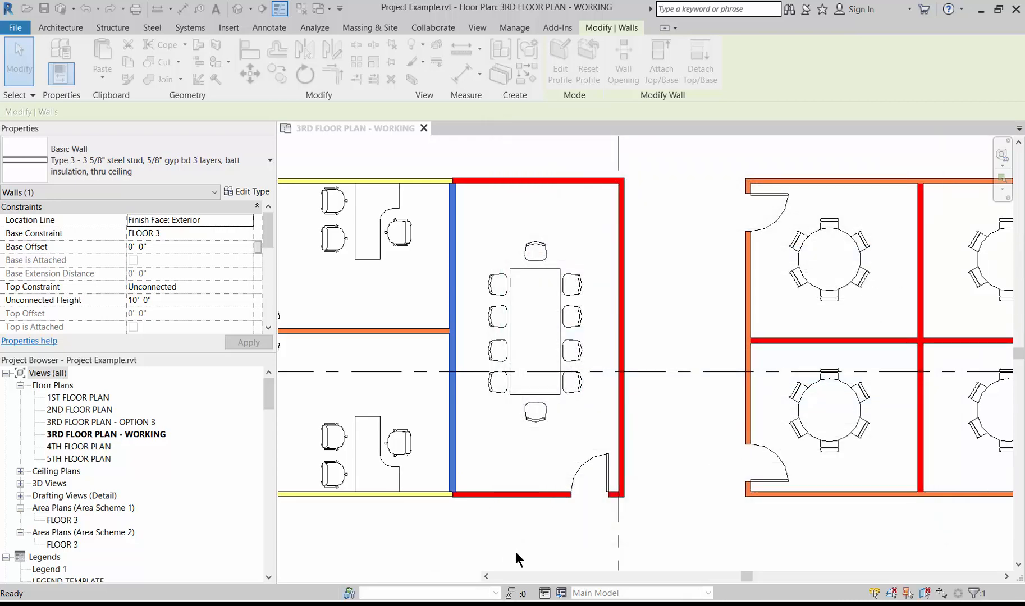
- Set the unconnected height of the Type 4 divider wall to 10' 6" and clear the selection
double_click(147, 300)
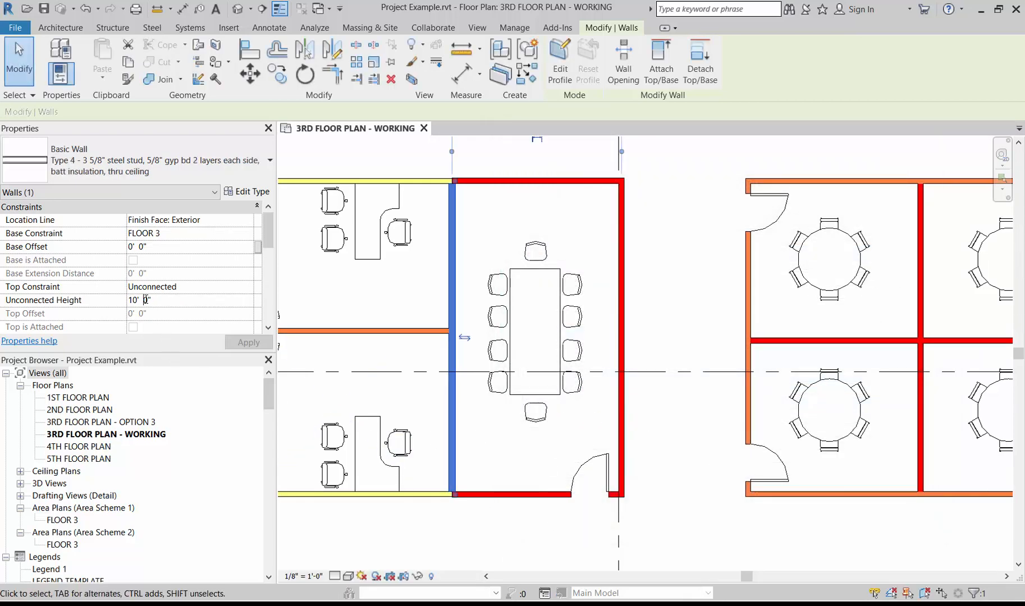
text(6)
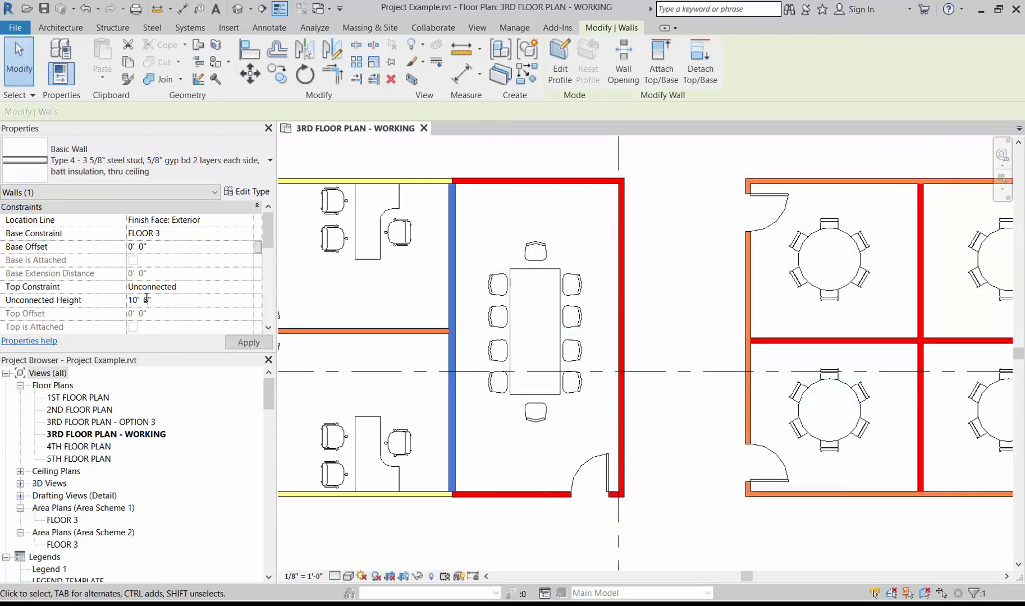
click(695, 450)
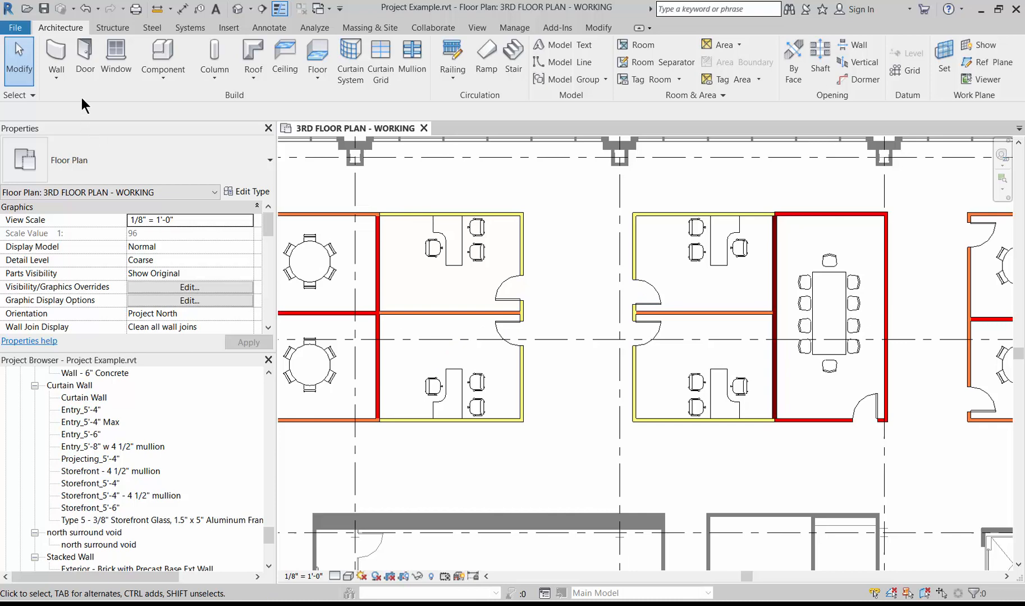
- Start placing a new architectural wall using the plain Curtain Wall type
click(64, 78)
click(66, 100)
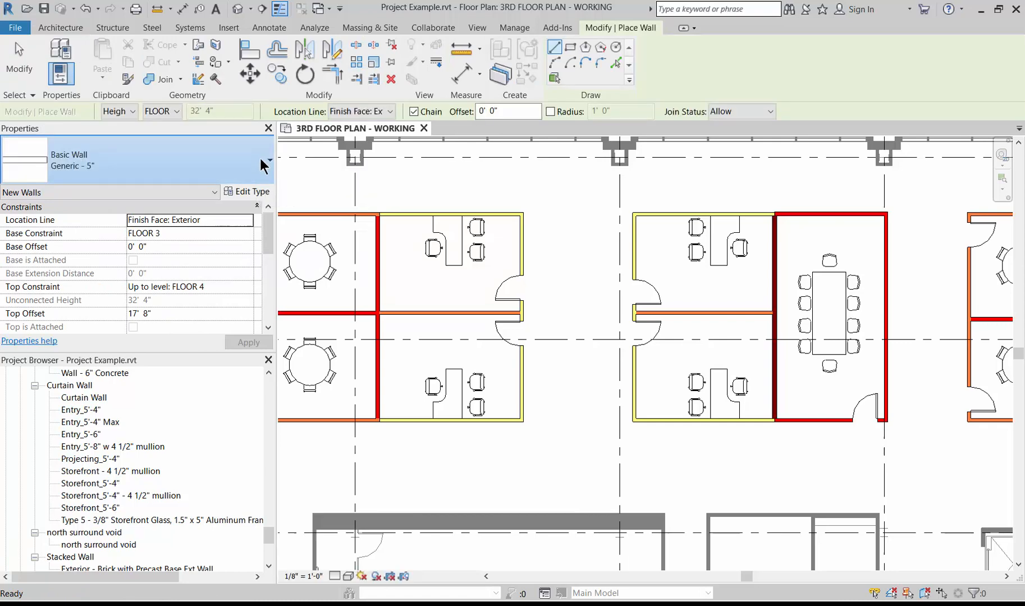
click(260, 158)
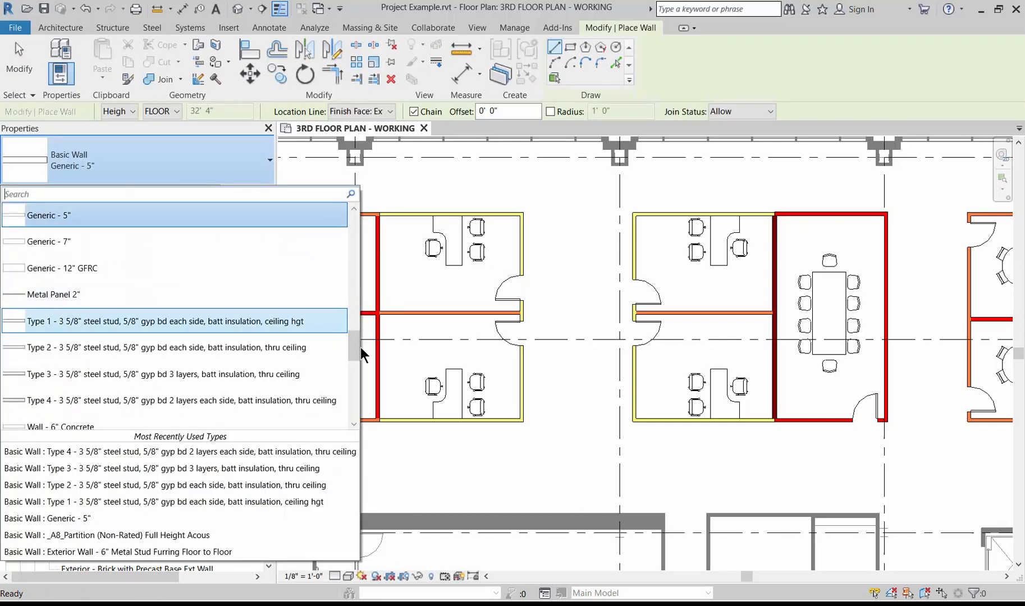
drag(354, 349, 355, 375)
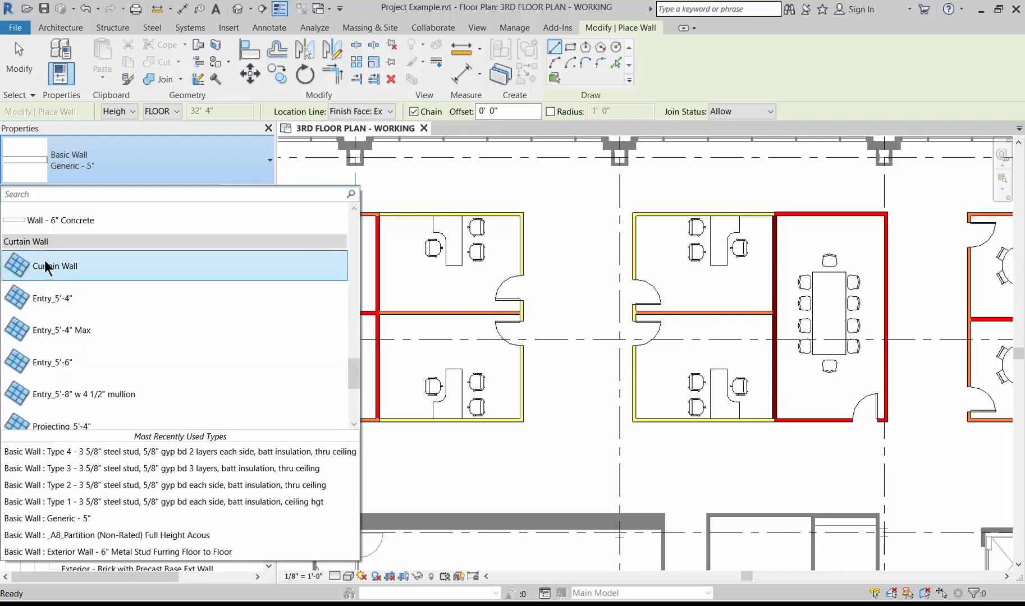
click(48, 266)
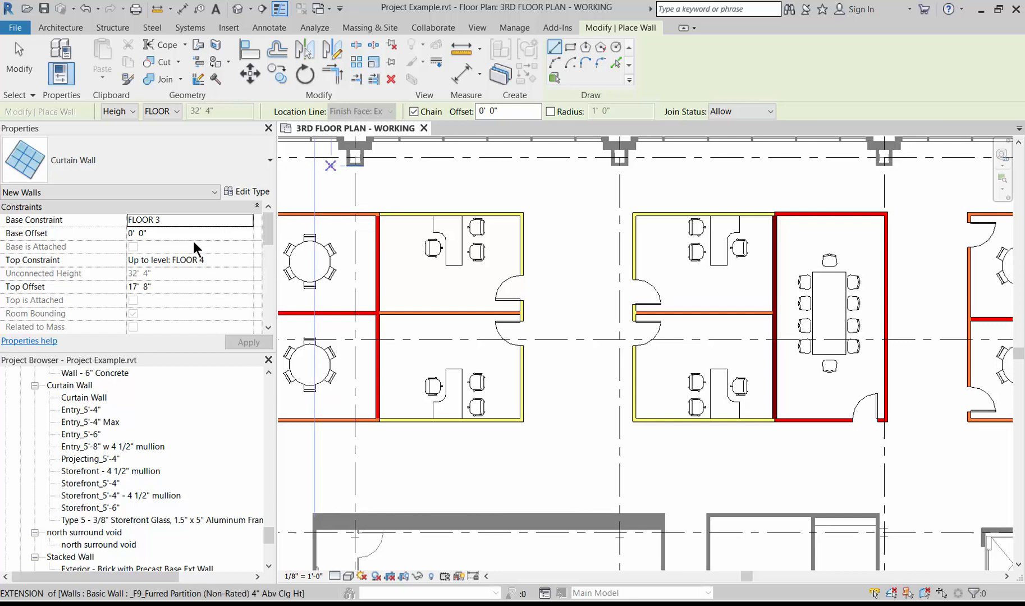
- Duplicate the curtain wall type as "Type 5 - 3/8" glazing, 1.5" x 5" aluminum frame, 8'-0" hgt, clg hgt wall"
click(251, 192)
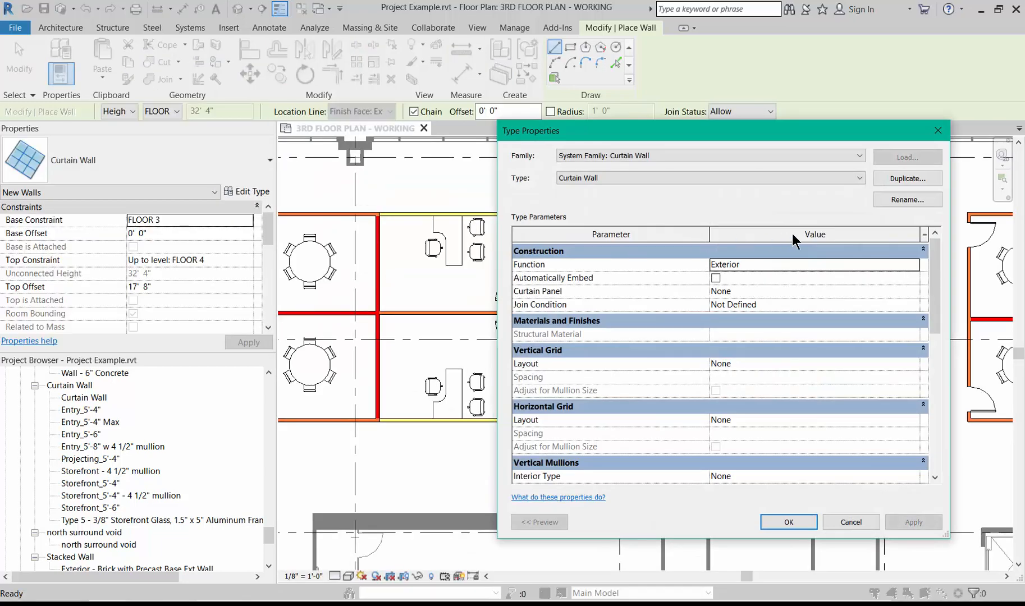
click(911, 178)
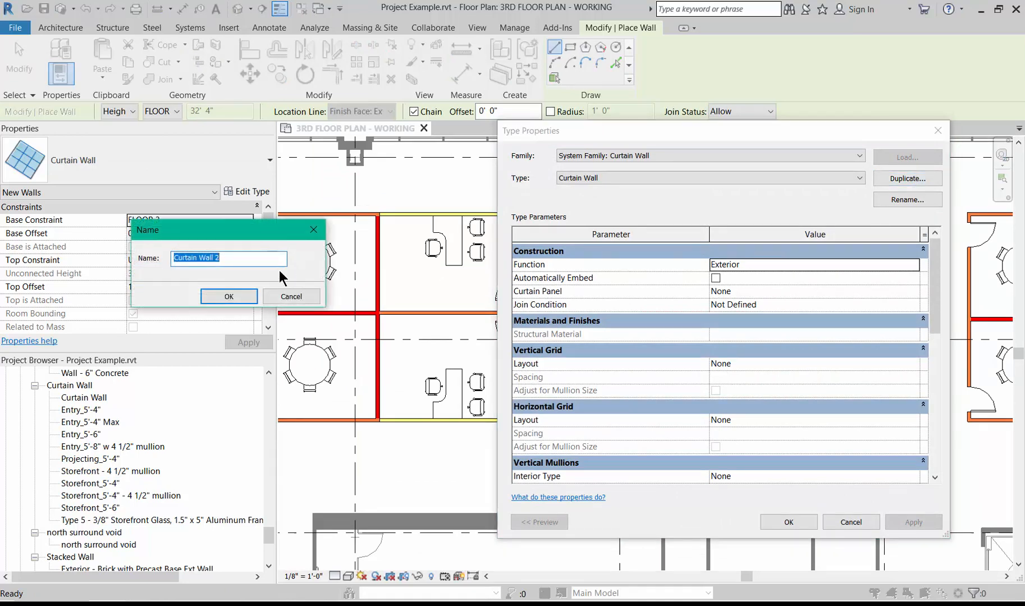
text(Type 5 - 3/8" glazing,)
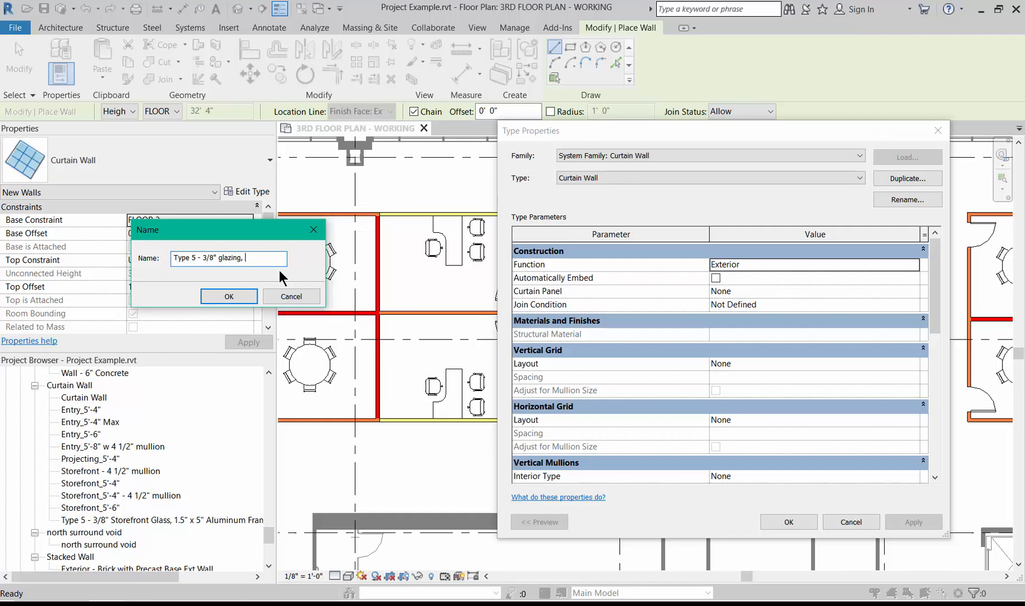
text(1)
text(.5" x 5" )
text(aluminum f)
text(rame, )
text(8')
text(-0)
text(")
text( h)
text(gt,)
text( clg)
text( hgt wall)
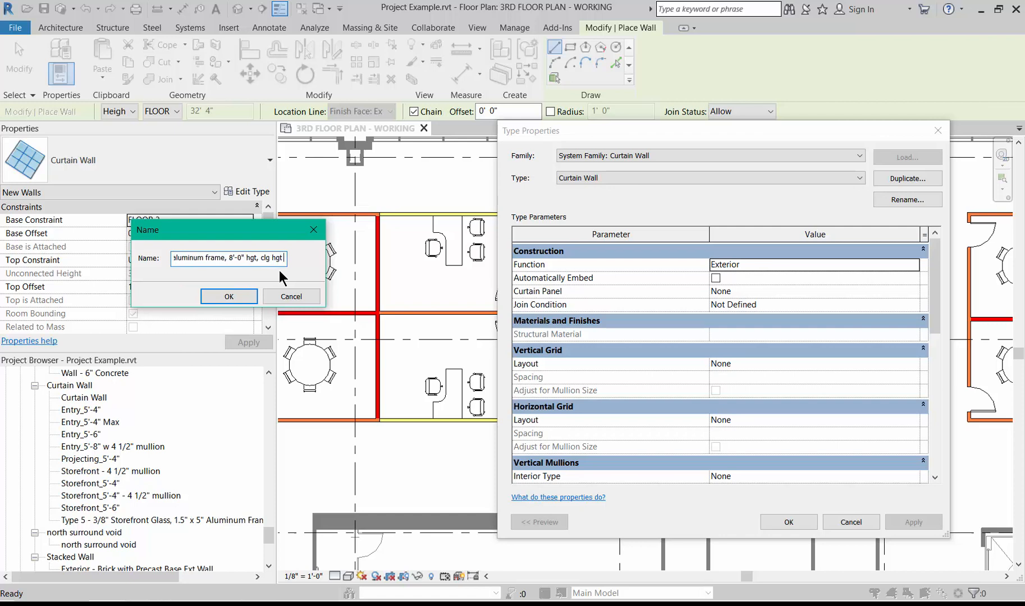
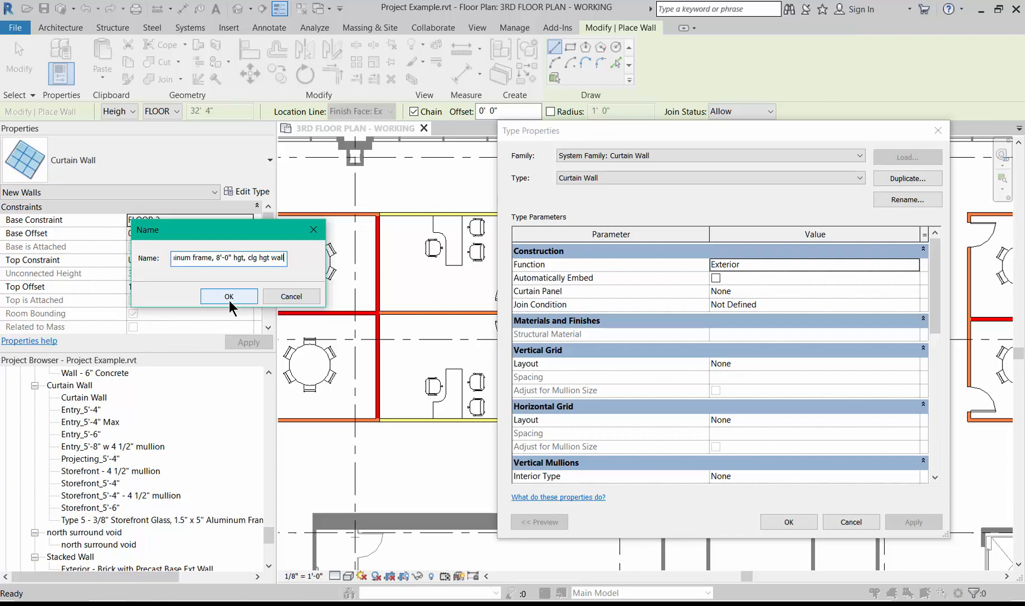
click(229, 297)
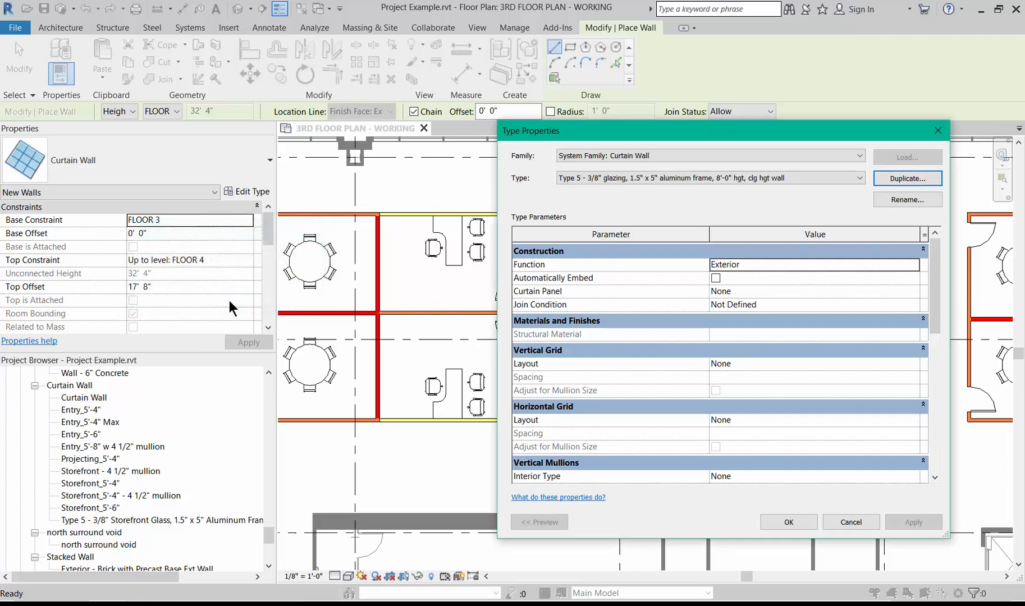
- Set the function of the new Type 5 curtain wall type to Interior
click(914, 262)
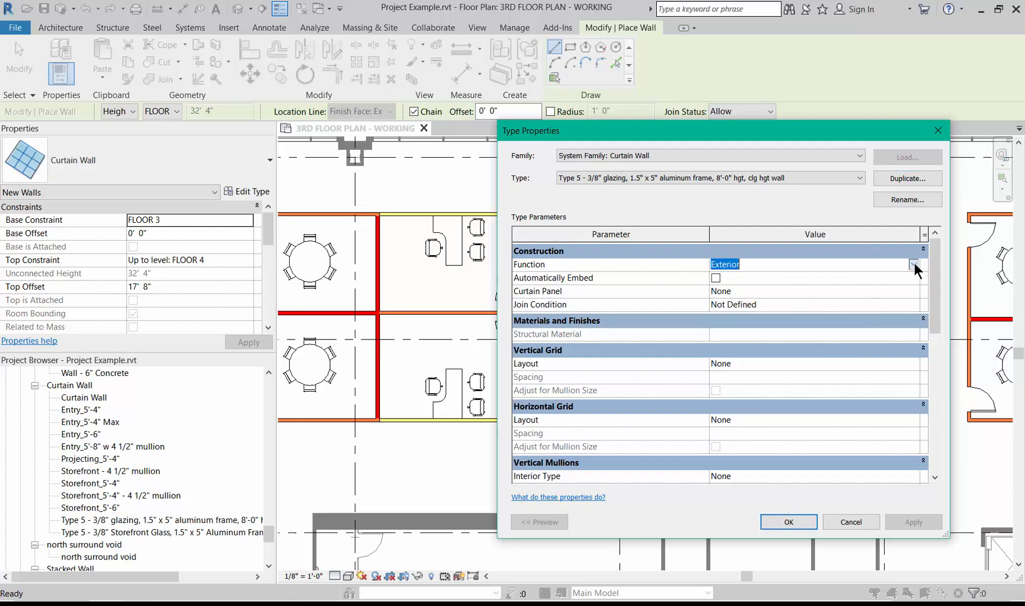
click(914, 263)
click(726, 277)
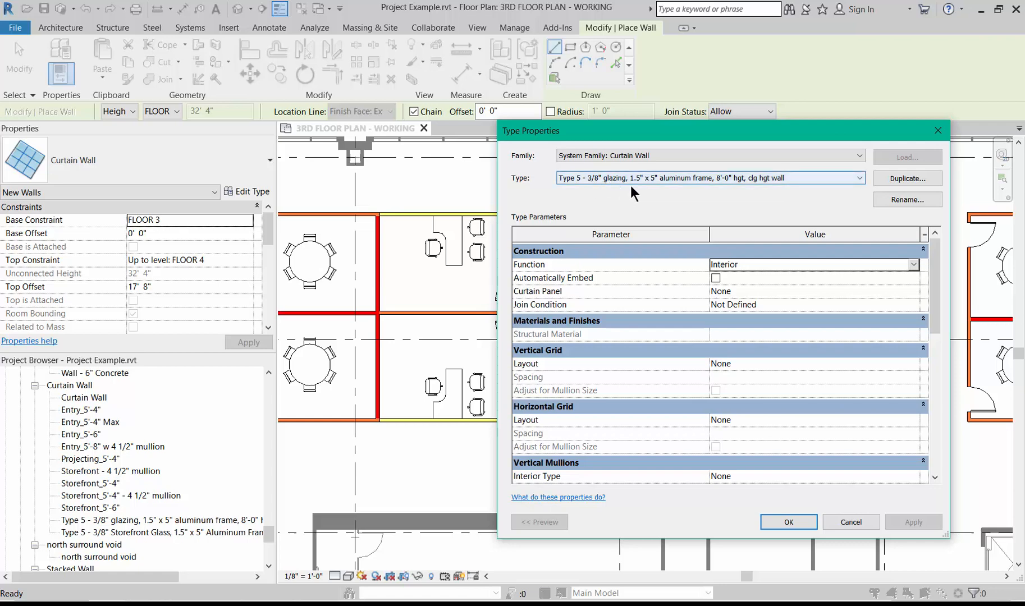
- Rename the wall type as "Type 5 - 3/8" glass storefront, 1.5" x 5" aluminum frame, 8'-0" hgt, clg hgt wall"
click(903, 200)
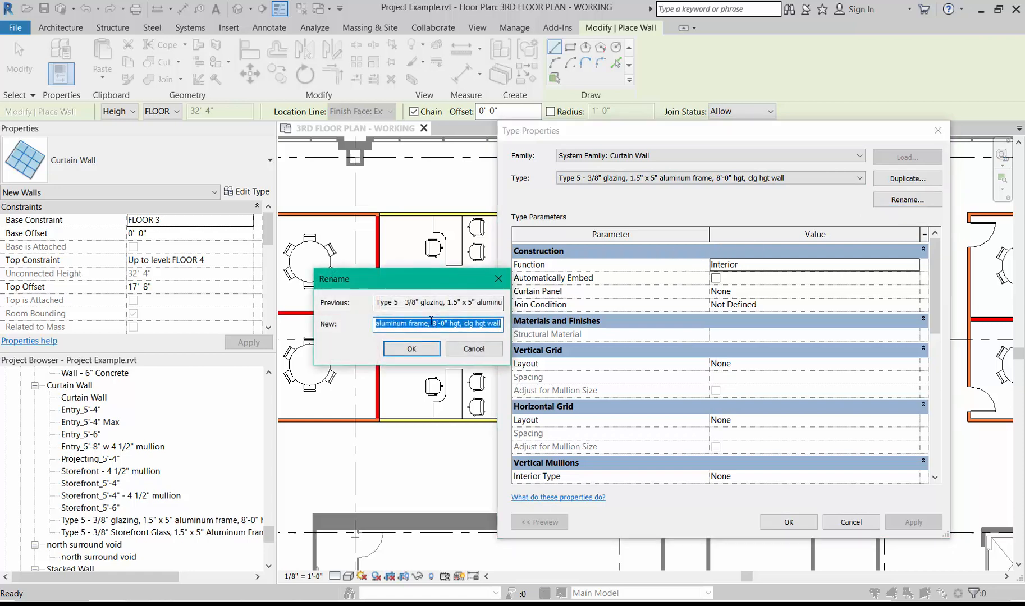
click(431, 324)
key(Left)
key(Left)
key(Left)
key(Left)
key(Left)
key(Left)
key(Left)
key(Left)
key(Left)
key(Left)
key(Left)
key(Left)
key(Left)
key(Left)
key(Left)
key(Left)
key(Left)
key(Left)
key(Left)
key(Left)
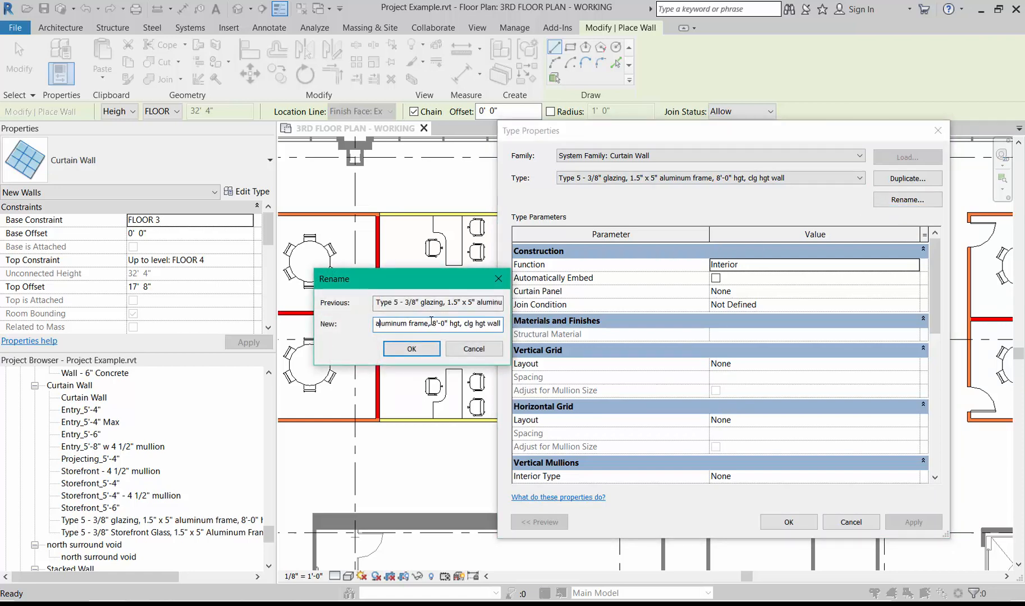
key(Left)
key(Left)
key(Left)
key(Left)
key(Right)
key(Right)
key(Right)
key(Right)
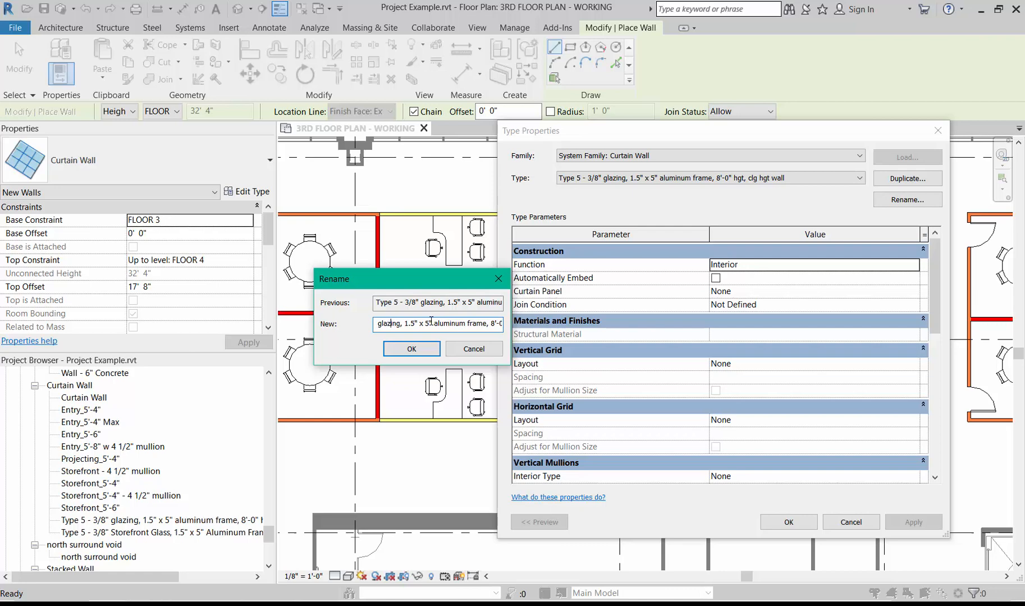
key(BackSpace)
key(BackSpace)
key(BackSpace)
key(BackSpace)
key(BackSpace)
key(BackSpace)
key(BackSpace)
text(glass storefront)
click(399, 344)
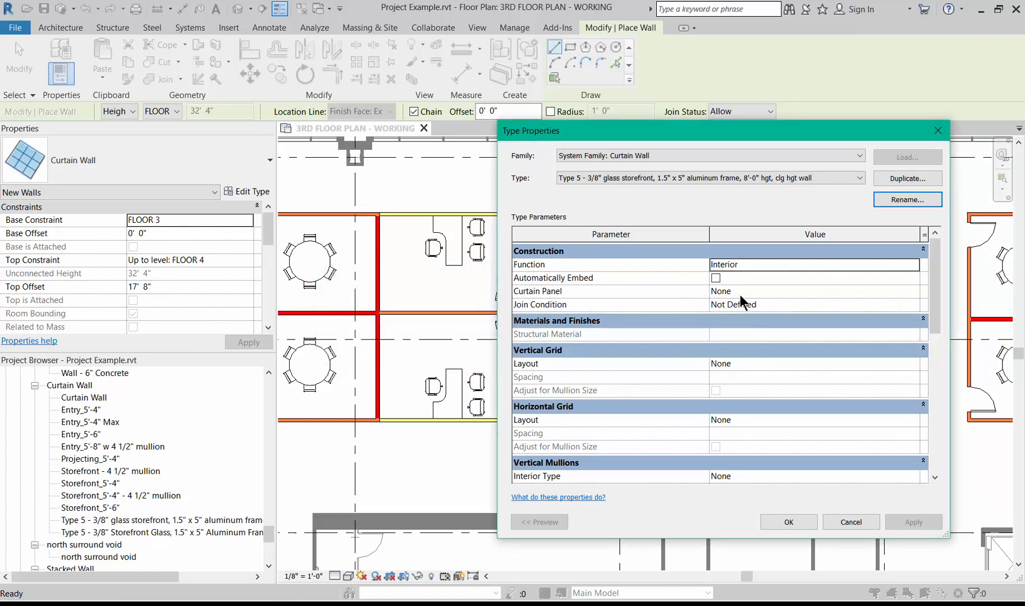
- Assign the 1.5" x 5" Rectangular mullion to both vertical border mullions of the Type 5 wall type
click(916, 305)
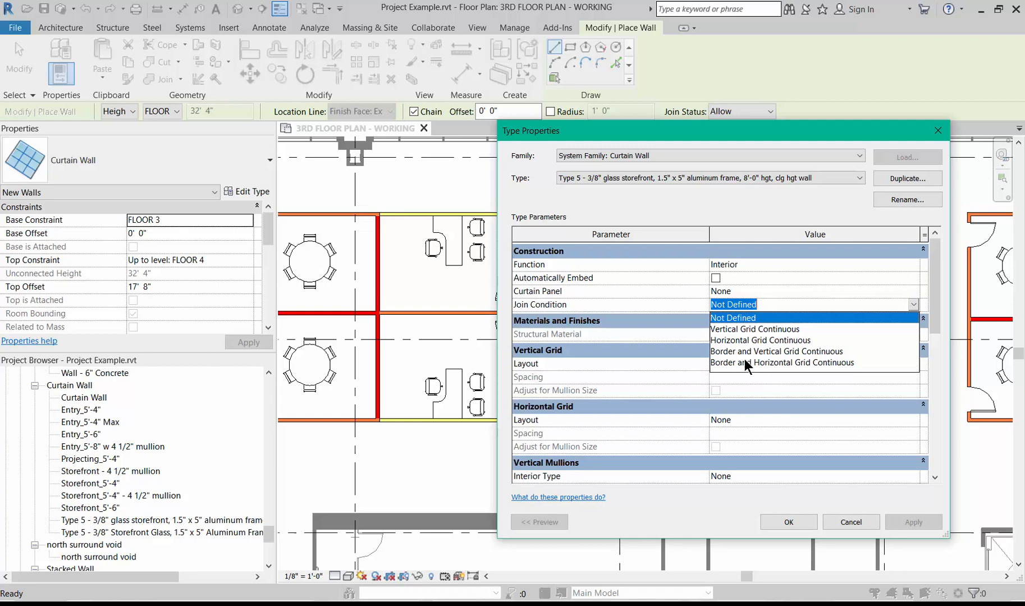
click(860, 302)
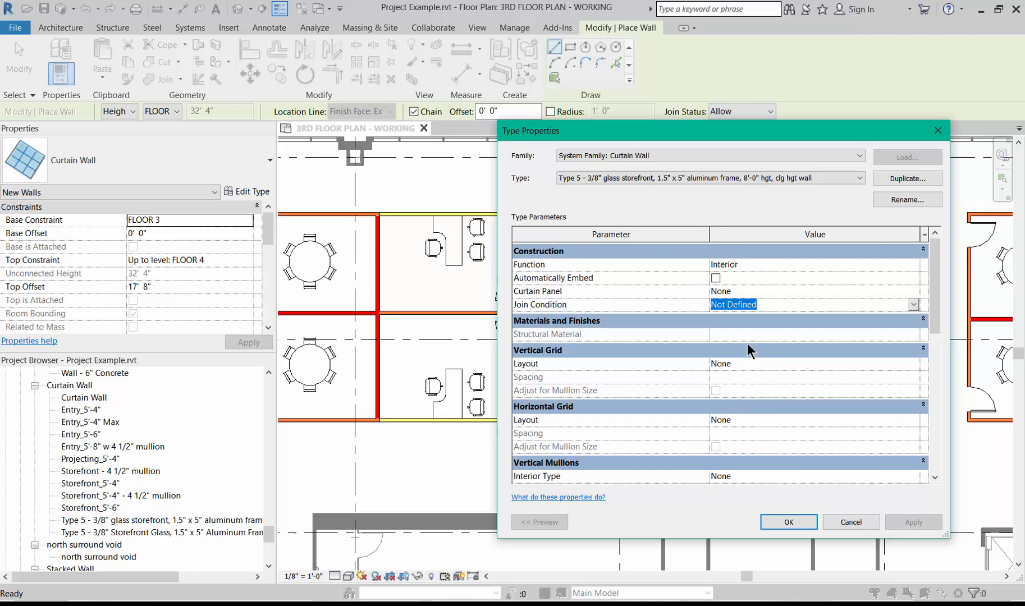
scroll(748, 345, down, 3)
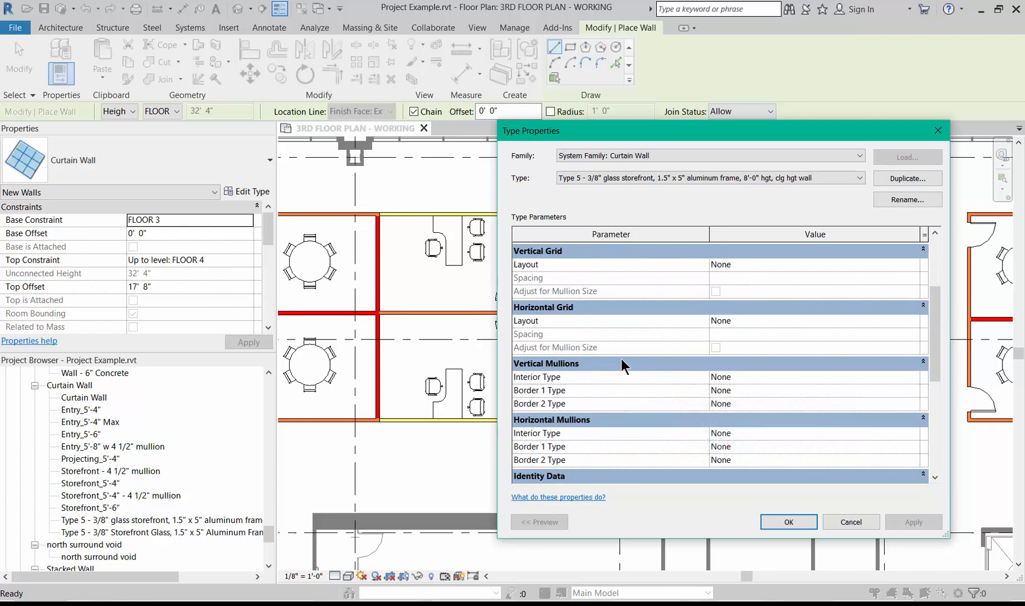
click(914, 391)
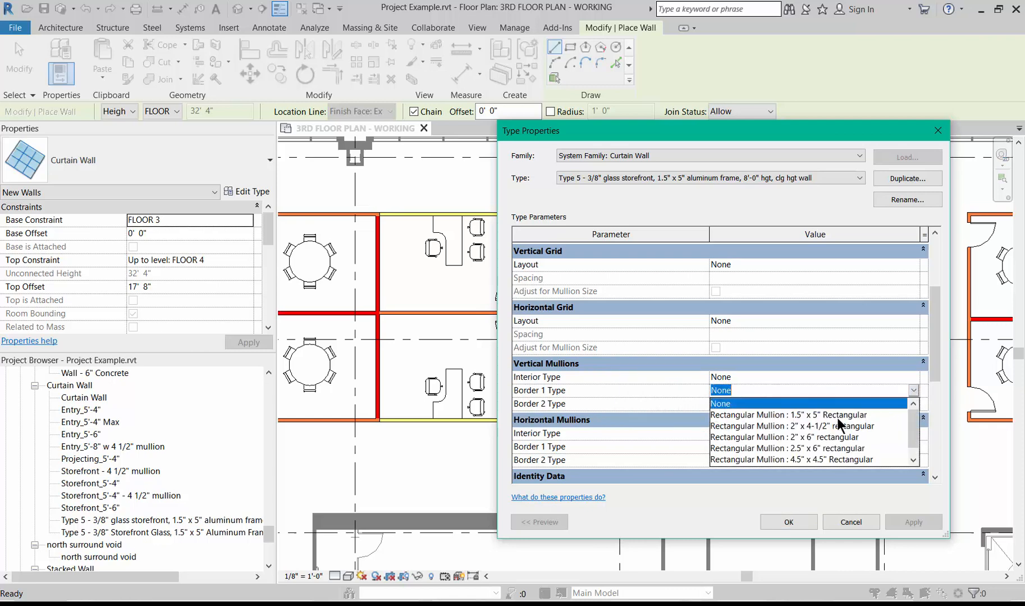
click(808, 415)
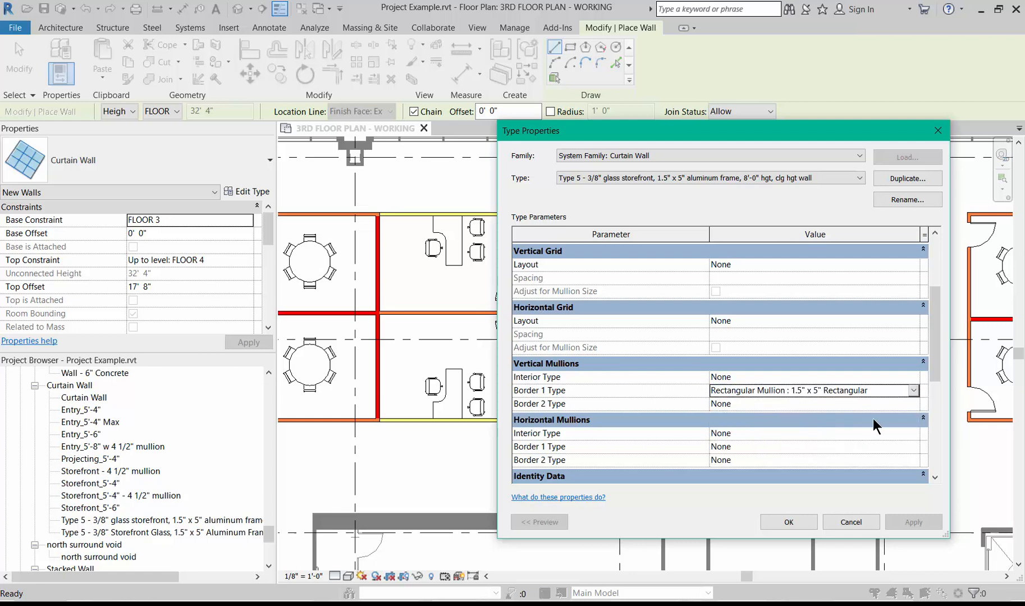
click(911, 403)
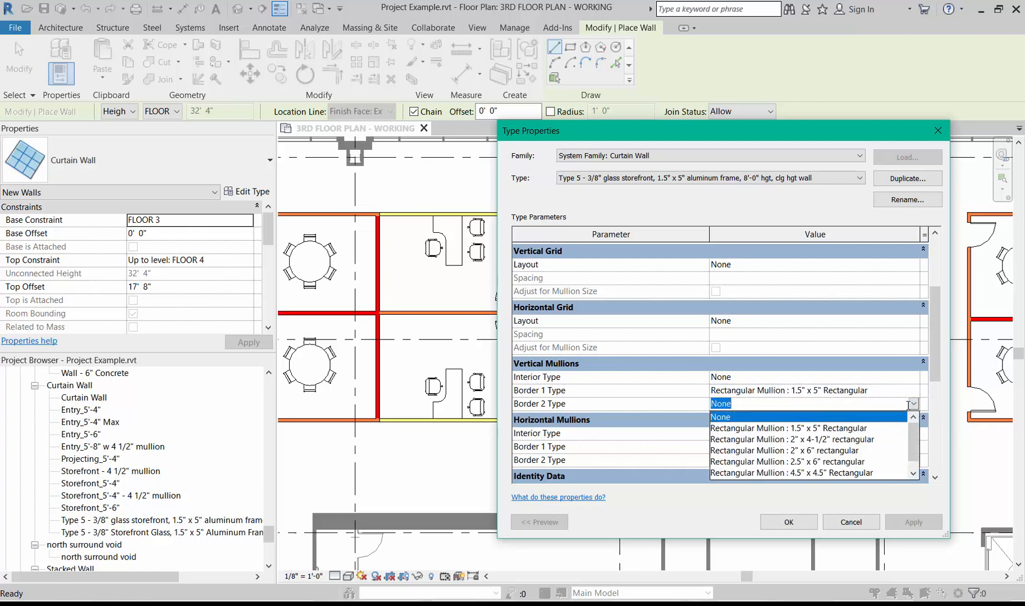
click(785, 430)
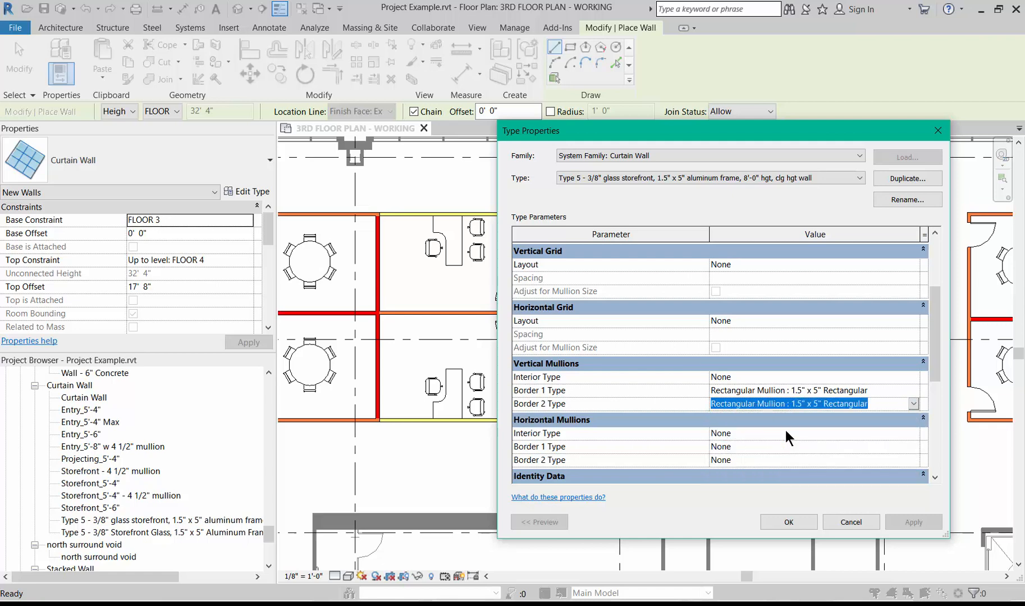
- Assign the 1.5" x 5" Rectangular mullion to both horizontal border mullions and accept the type properties
click(913, 446)
click(913, 446)
click(915, 473)
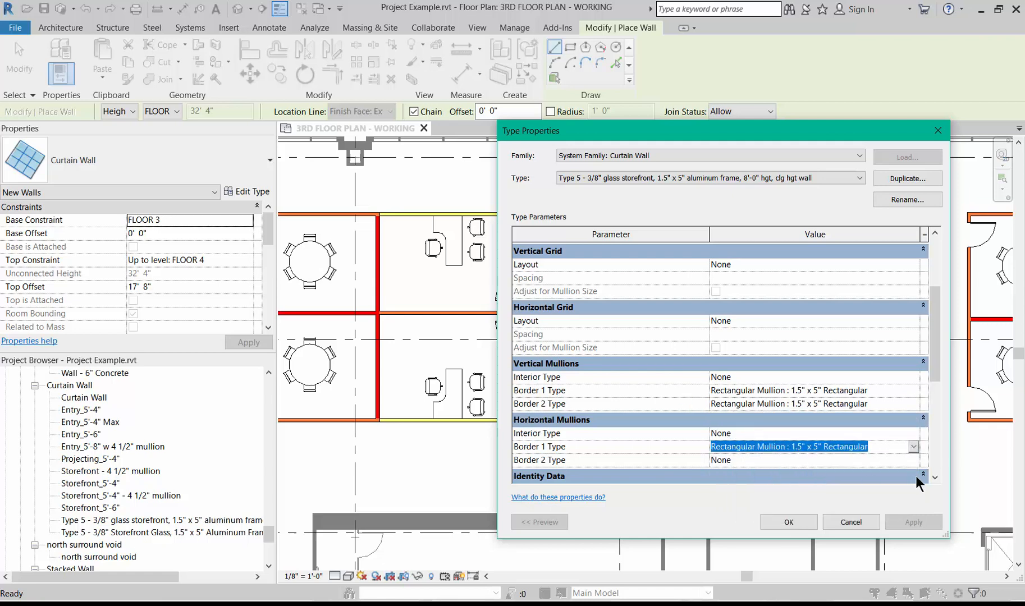
click(914, 460)
click(914, 460)
click(825, 485)
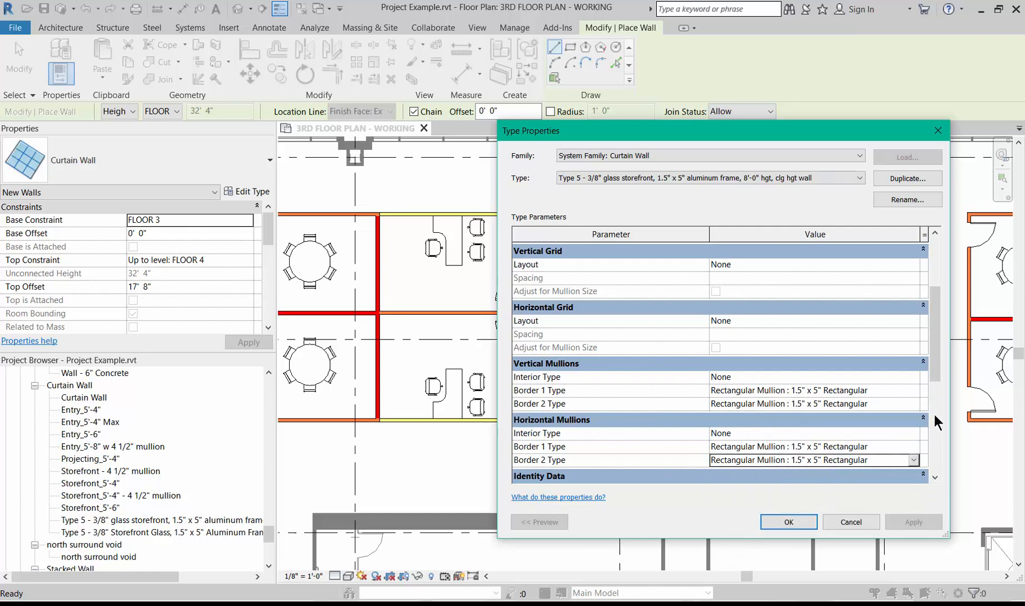
drag(935, 366, 919, 273)
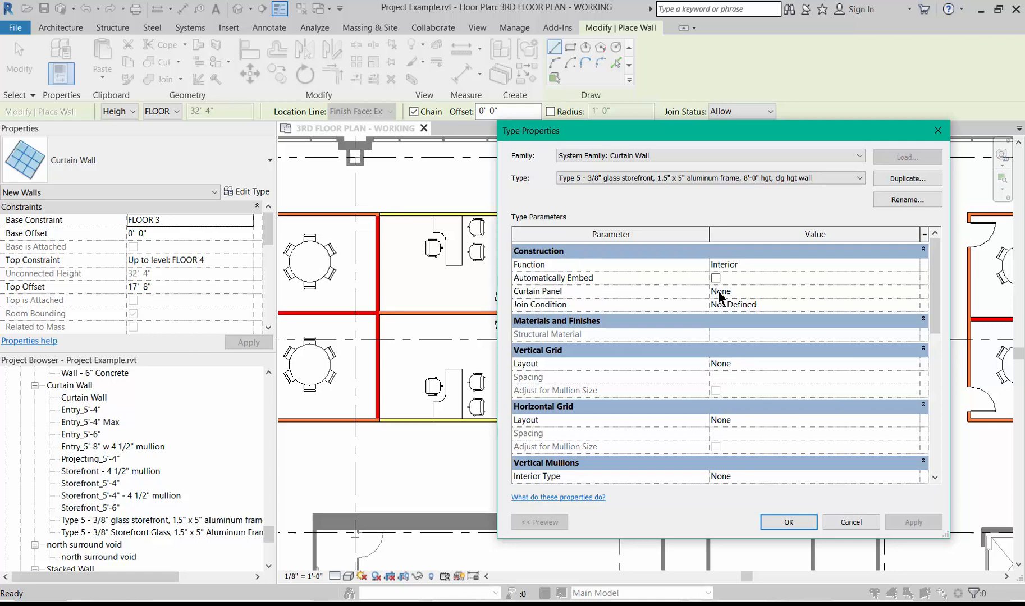
click(805, 522)
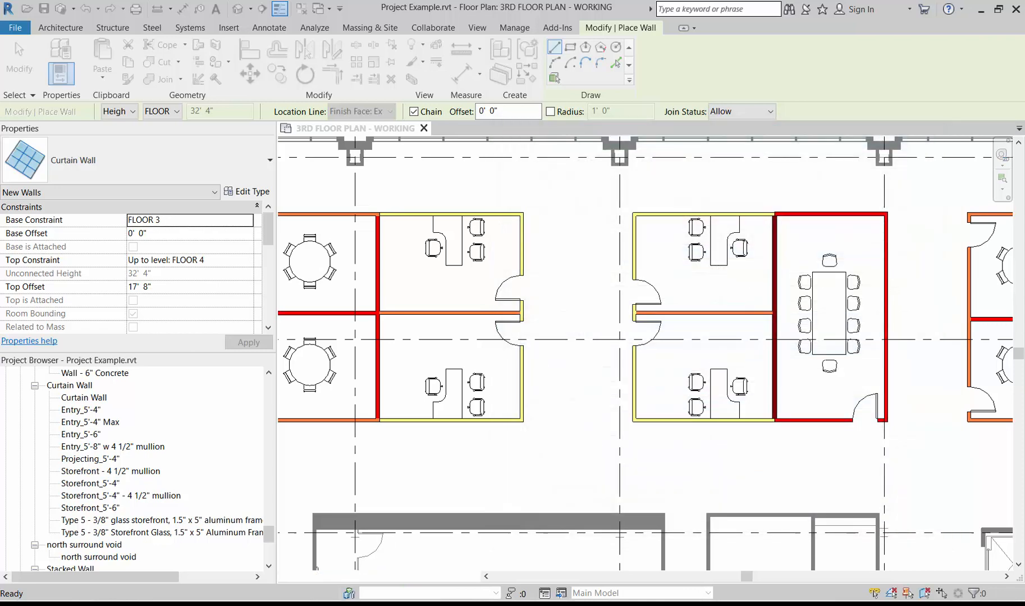
- Set the new curtain wall's top constraint to Unconnected with an unconnected height of 8' 0"
click(245, 256)
click(247, 260)
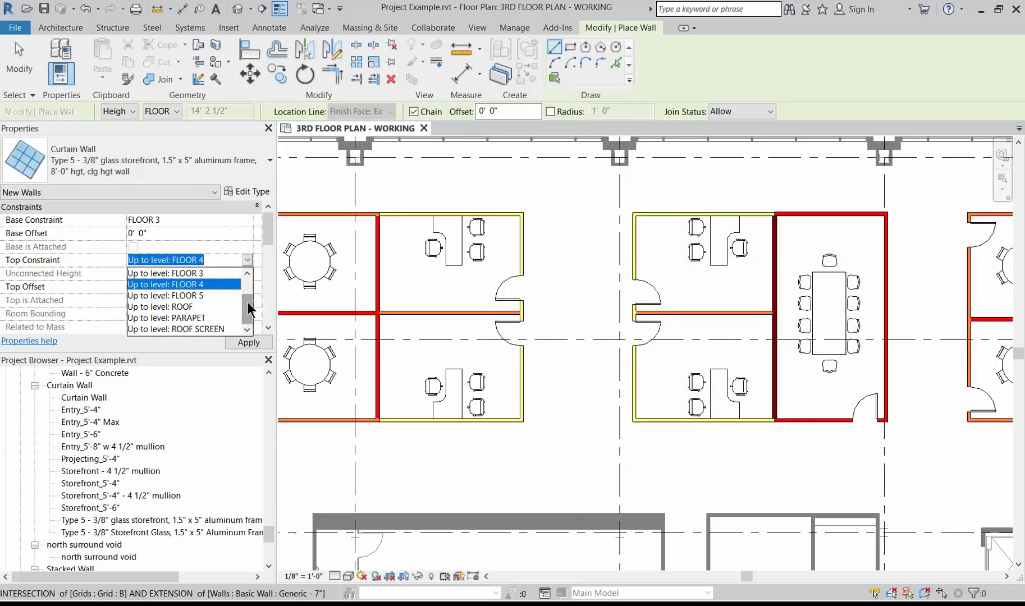
drag(248, 302, 246, 286)
click(191, 274)
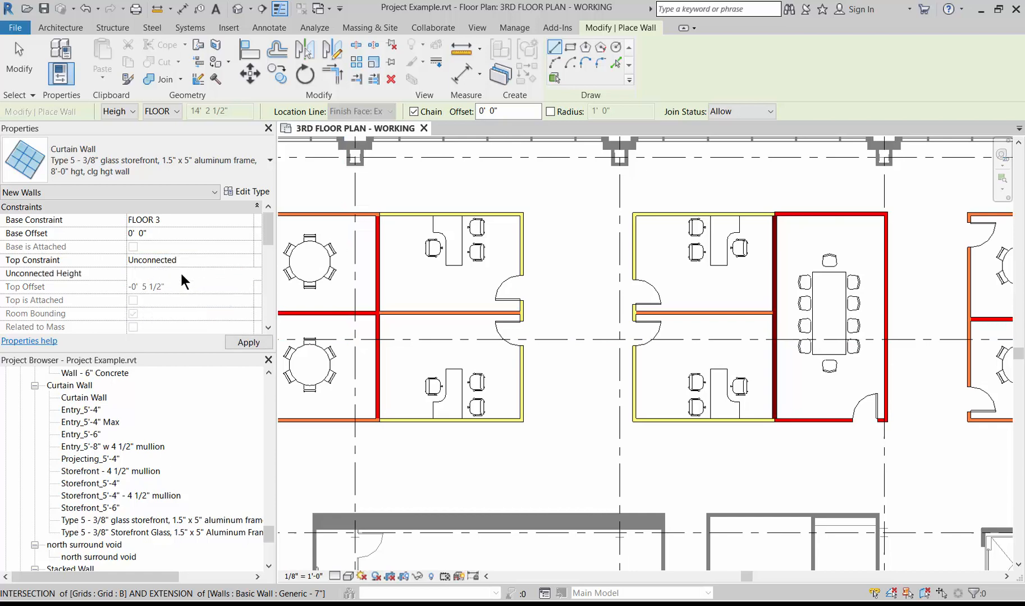
click(182, 274)
text(8'  0")
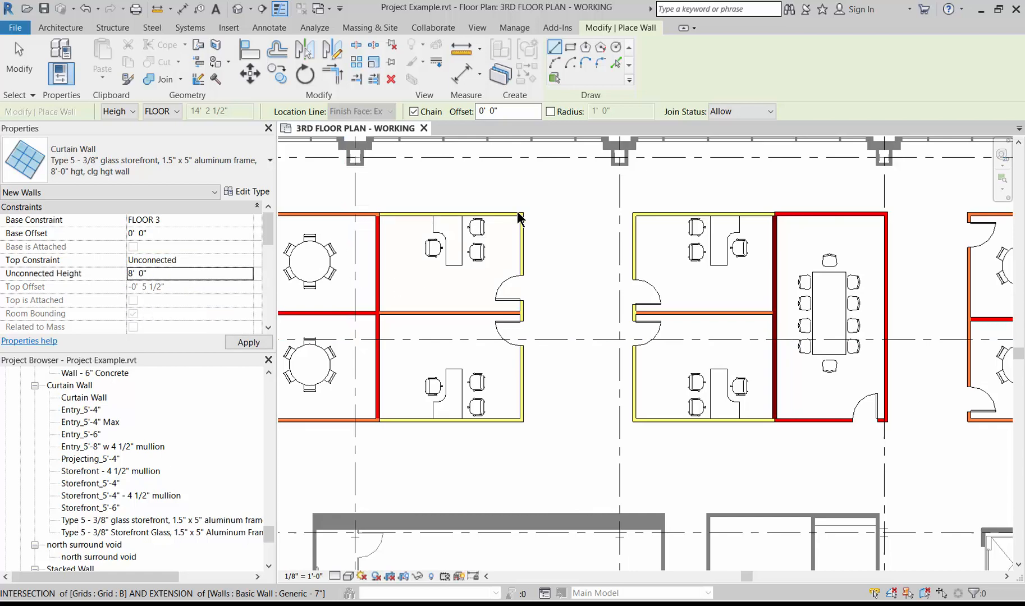
- Draw a Type 5 wall about 6'-6" long in the northwest office's corridor wall, running from the north corner toward the door
scroll(531, 227, up, 3)
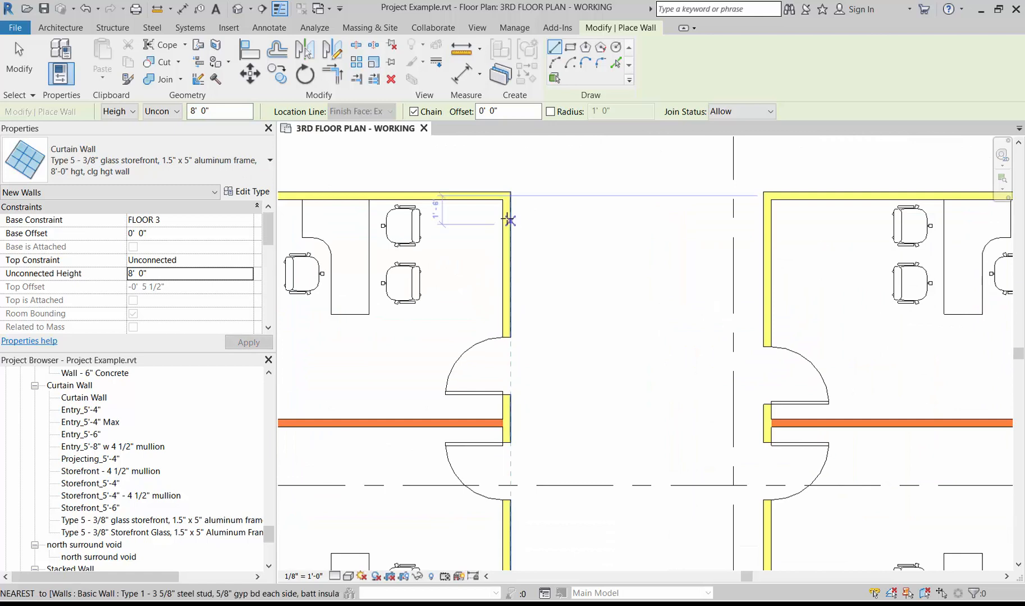
click(507, 199)
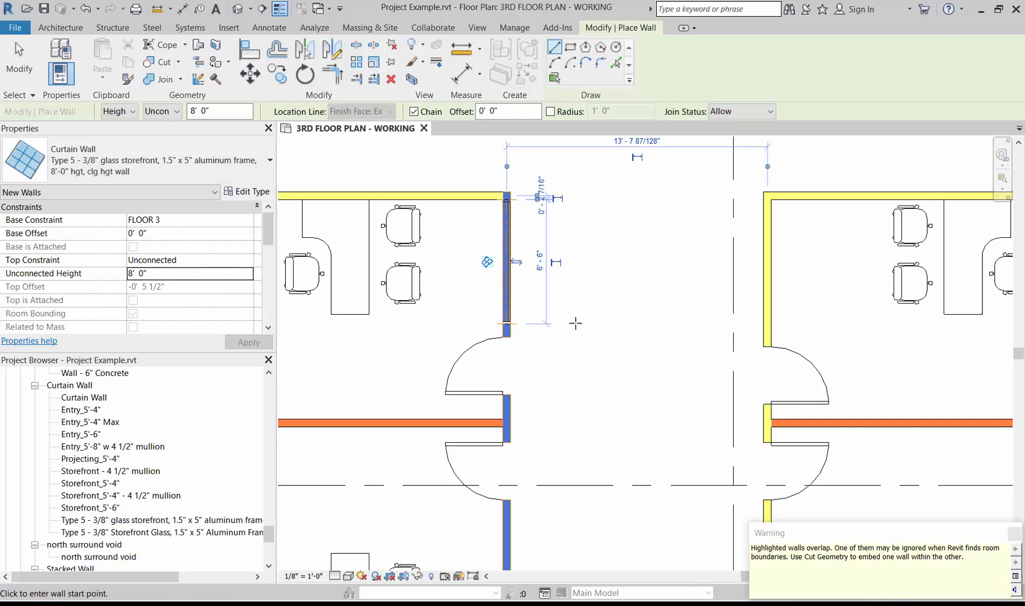
scroll(536, 220, up, 2)
scroll(536, 220, up, 1)
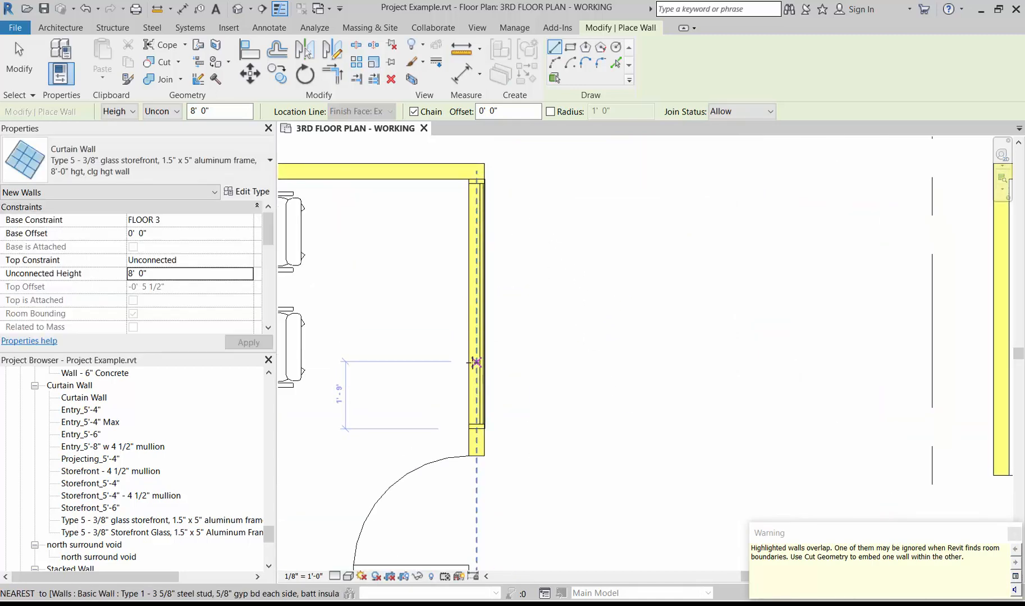
scroll(460, 242, down, 3)
scroll(460, 241, down, 2)
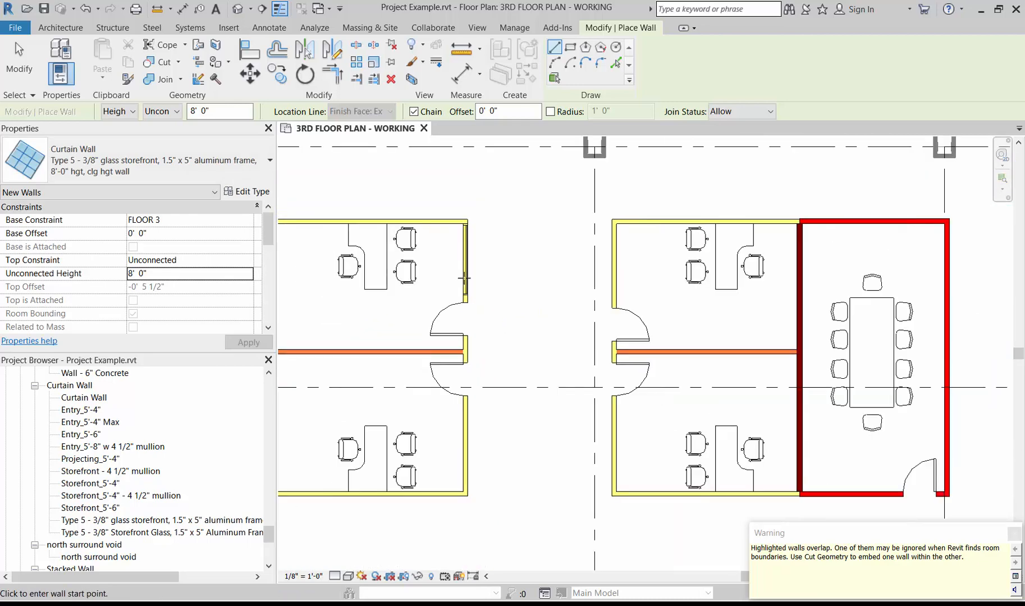
- Draw a Type 5 wall in the southwest office's corridor wall, from the south corner to just short of the door
scroll(476, 472, up, 3)
click(455, 517)
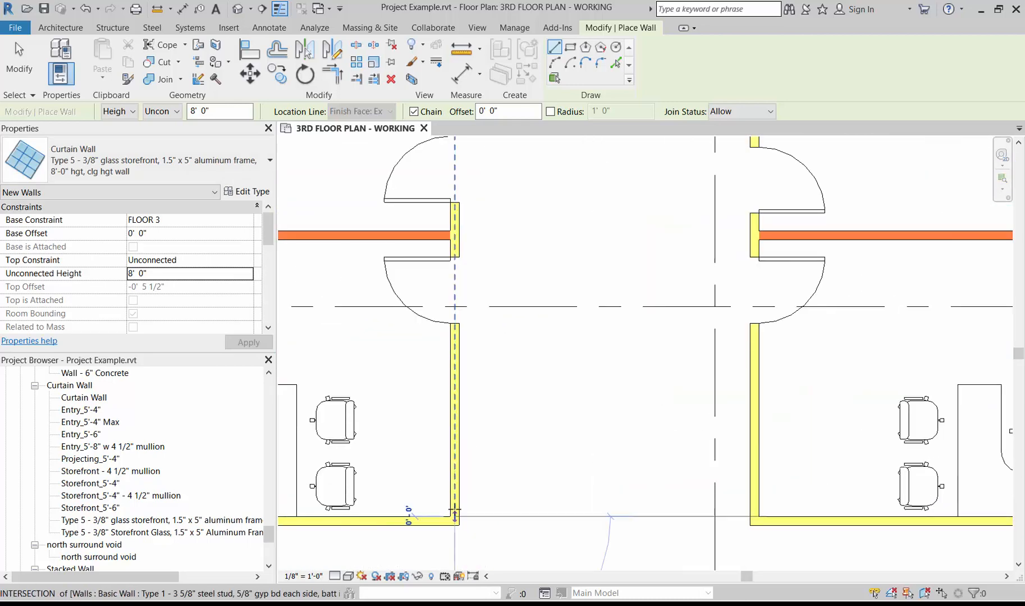
click(456, 352)
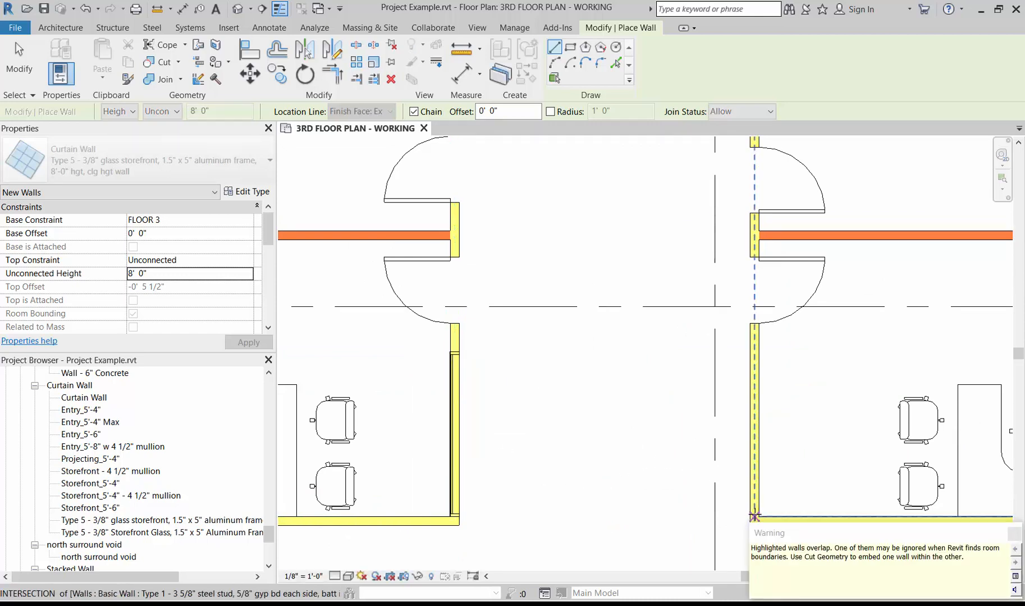
- Draw a Type 5 wall about 8'-0" long in the southeast office's corridor wall, from the south corner toward the door
click(755, 516)
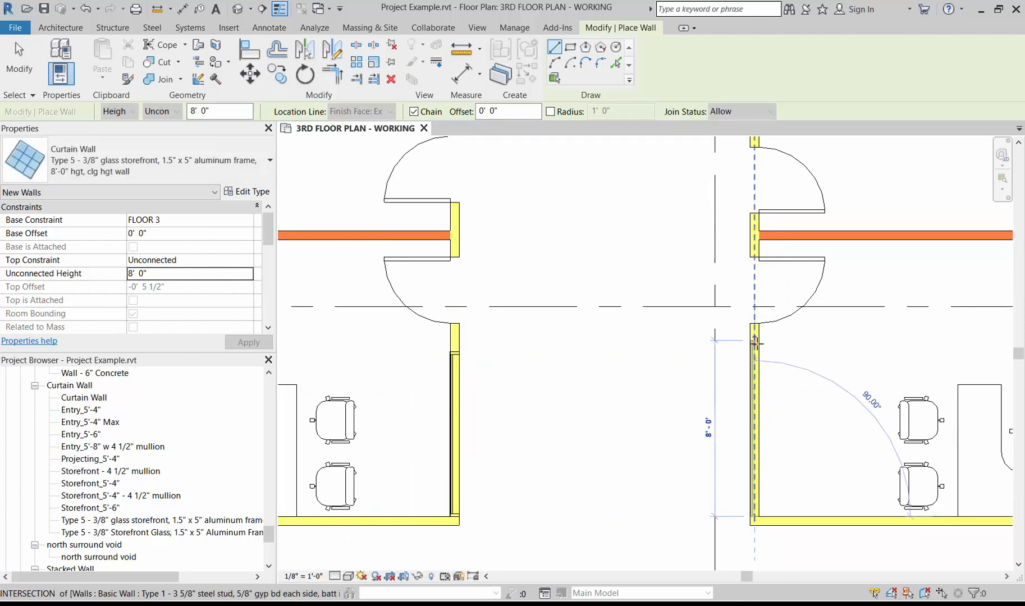
click(754, 340)
scroll(595, 502, down, 2)
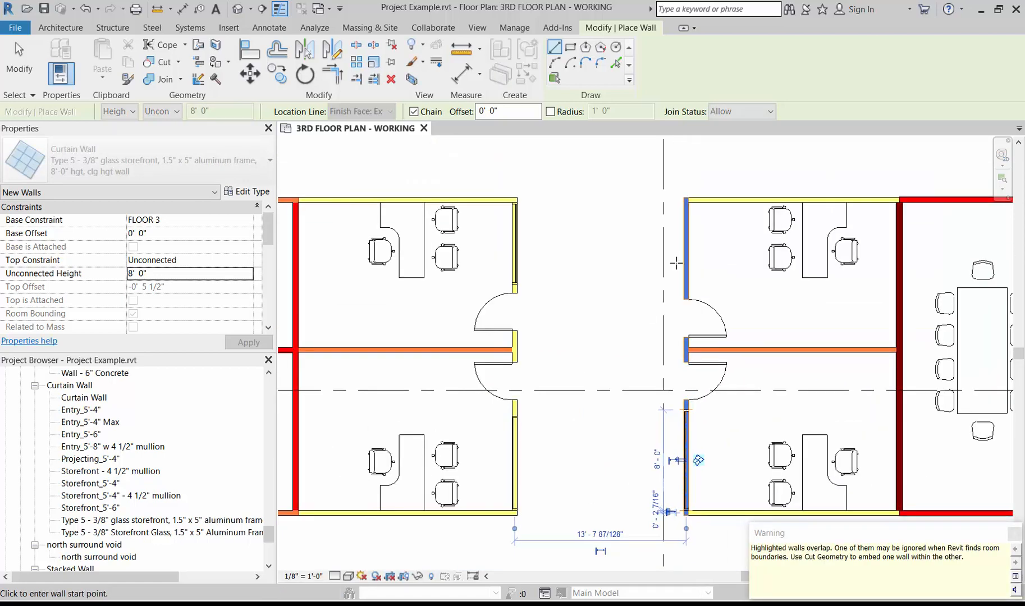
- Draw a Type 5 wall about 6'-8" long in the northeast office's corridor wall from the north corner, and finish placing walls
scroll(683, 217, up, 3)
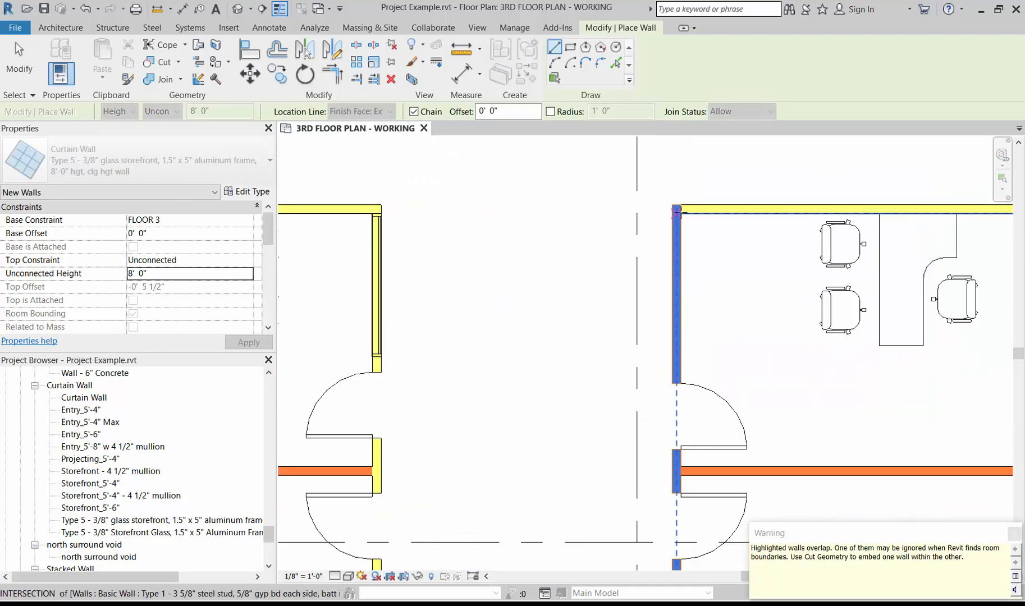
click(676, 209)
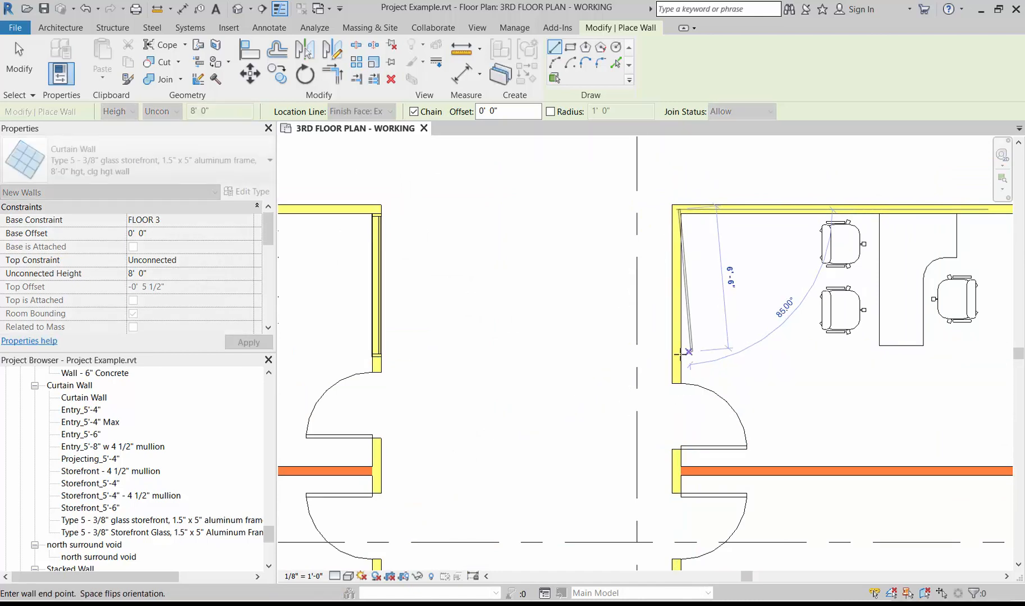
click(676, 356)
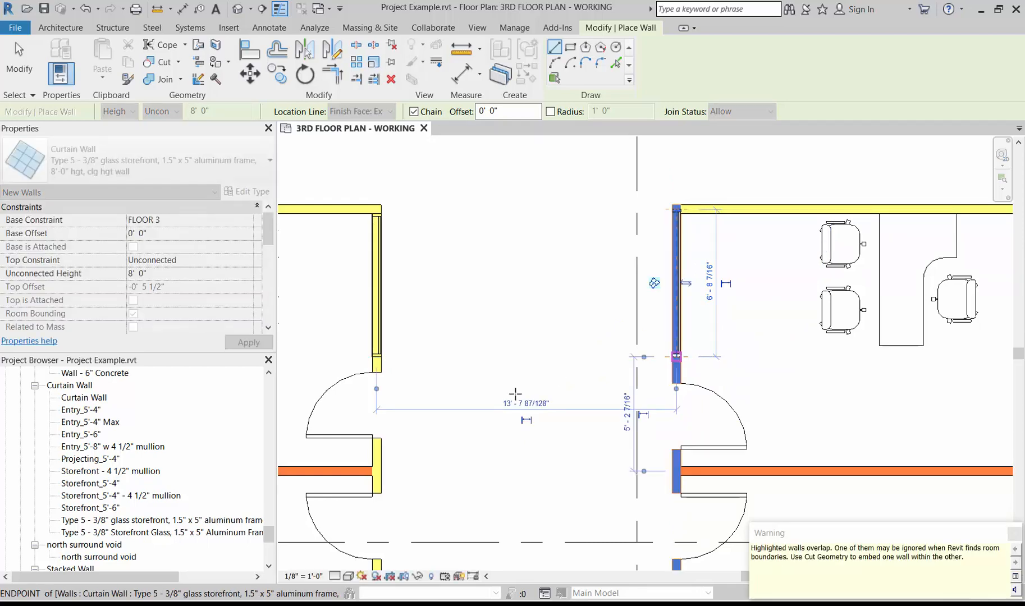
key(Escape)
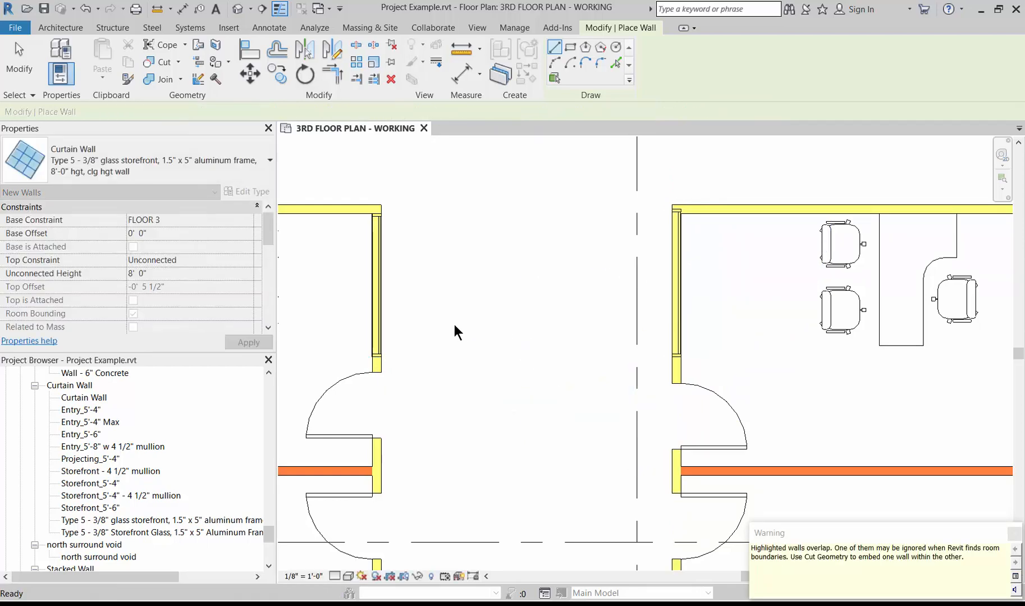
key(Escape)
- Unpin the south end mullion of the northwest office's Type 5 storefront and check the available mullion types
scroll(338, 356, up, 3)
scroll(393, 372, up, 2)
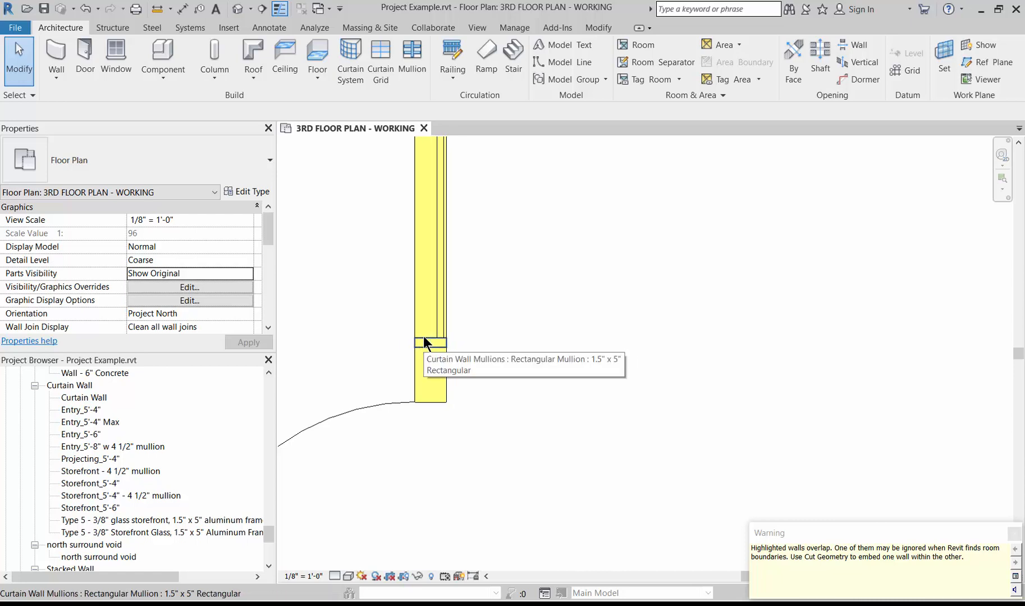
click(423, 337)
click(456, 316)
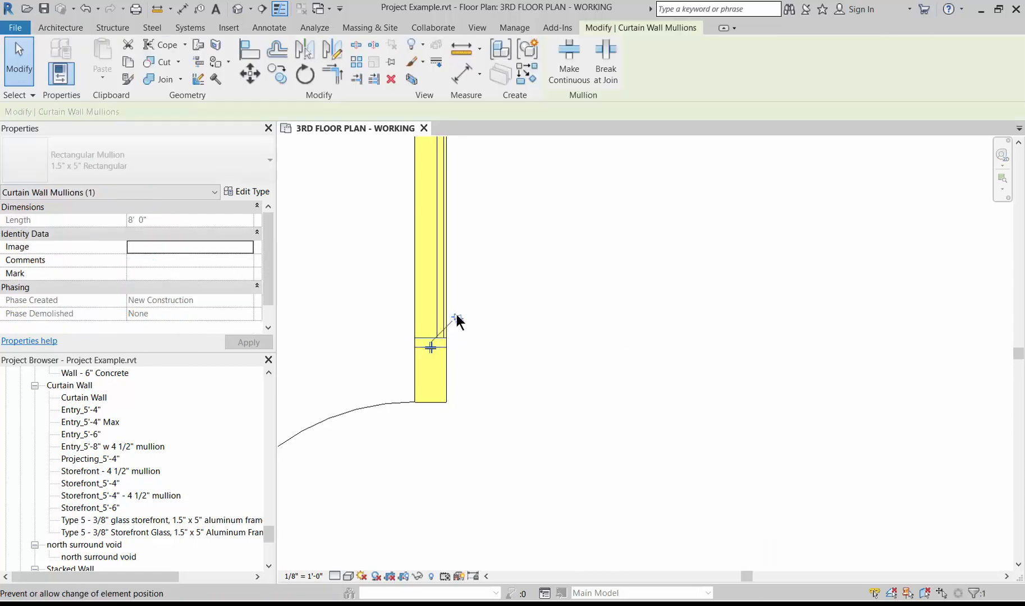
click(267, 161)
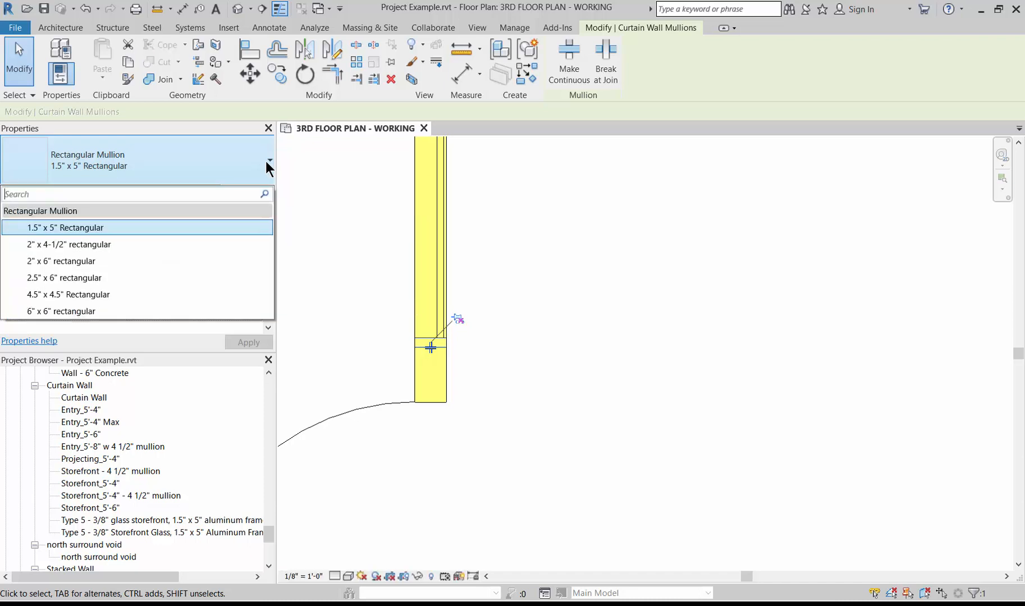
click(266, 161)
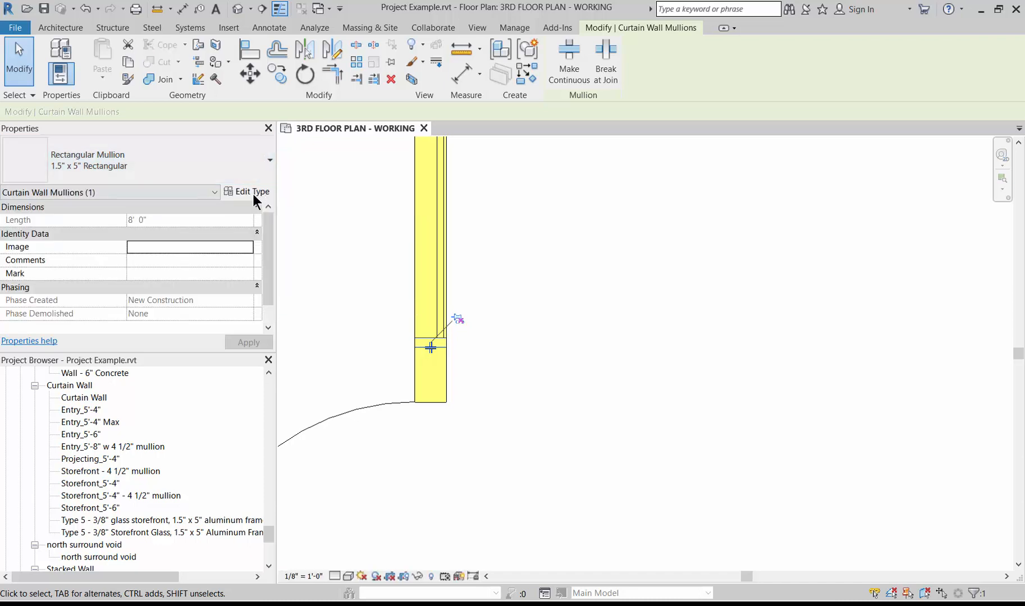
- Duplicate the selected mullion's type under the name 2" x 5" Rectangular
click(252, 193)
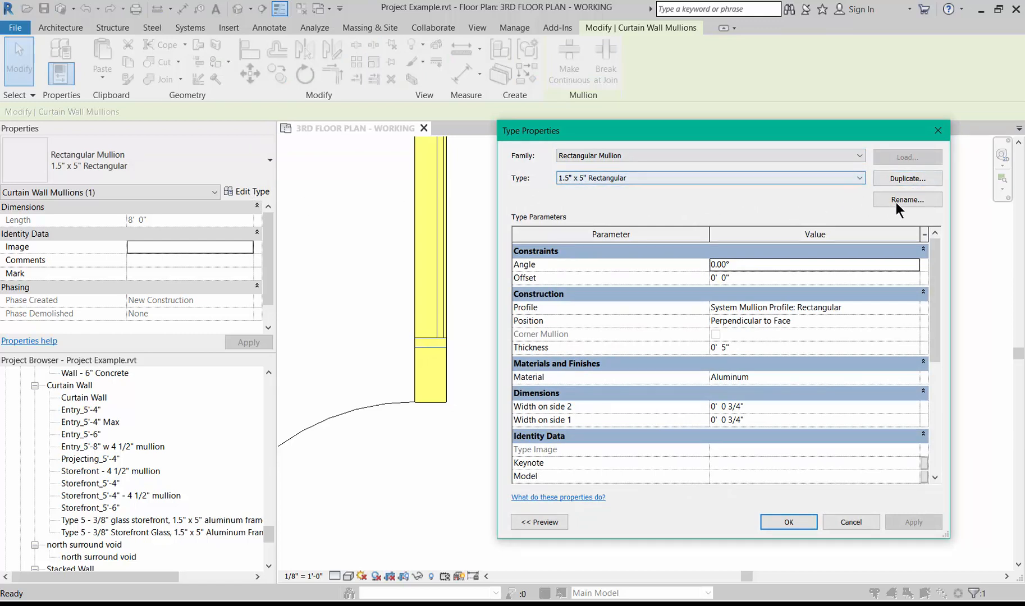
click(895, 181)
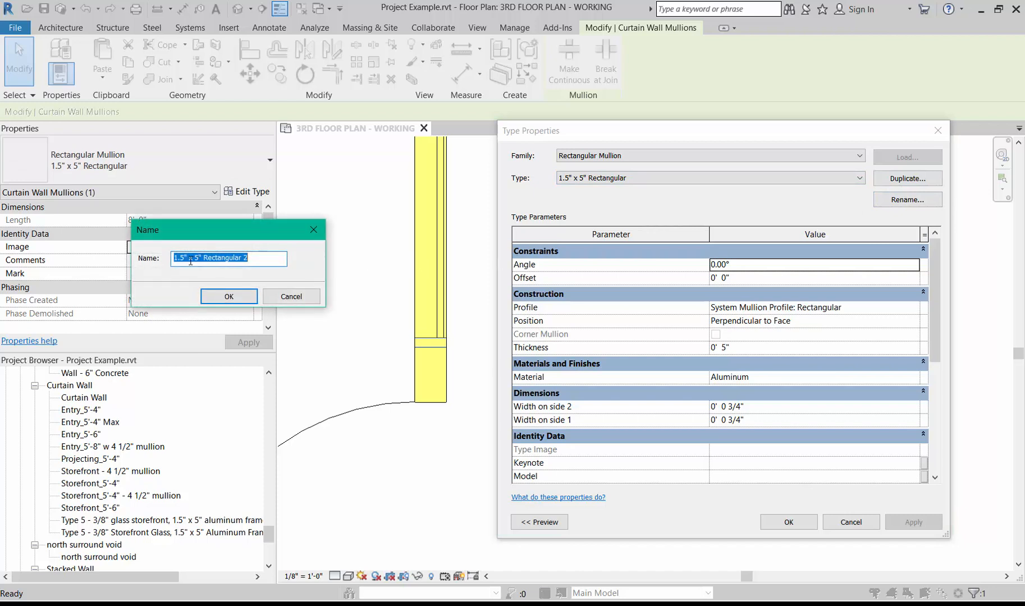
drag(185, 262, 140, 264)
text(2)
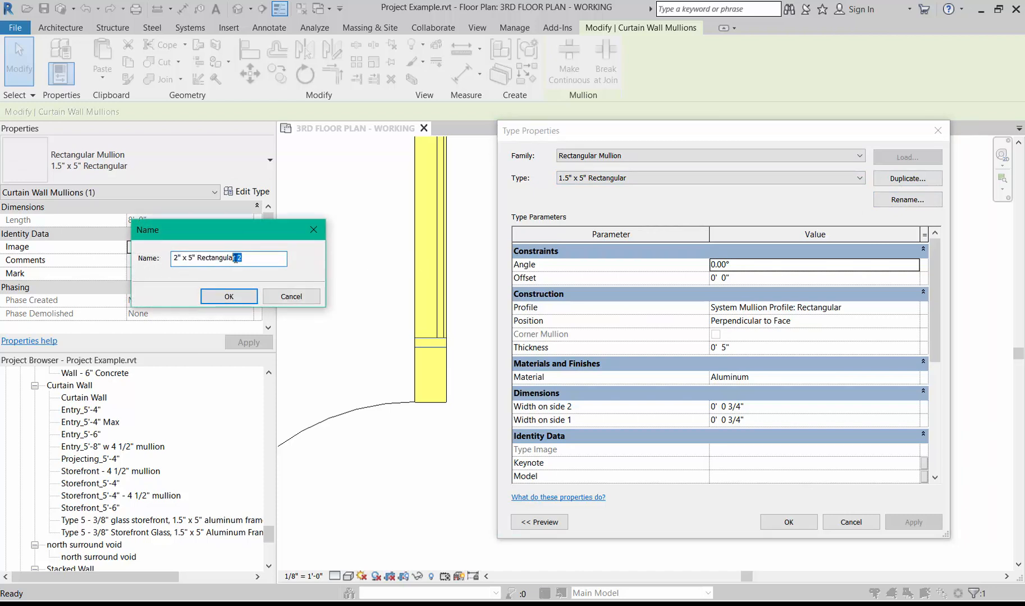
click(230, 298)
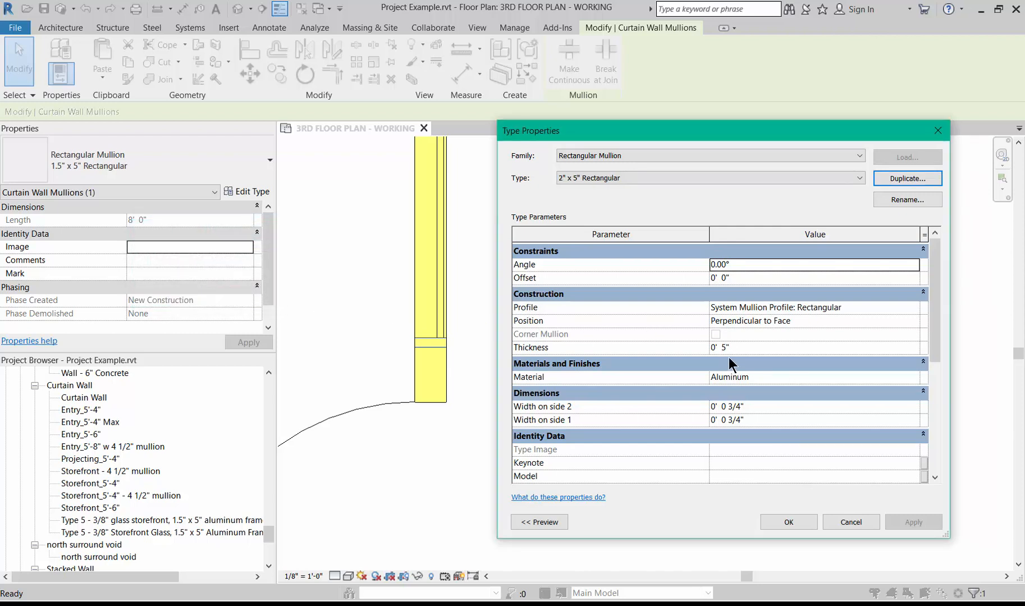
- Set the 2" x 5" Rectangular mullion type's width to 1" on both side 1 and side 2, and apply it to the unpinned mullion
click(725, 407)
drag(722, 406, 741, 406)
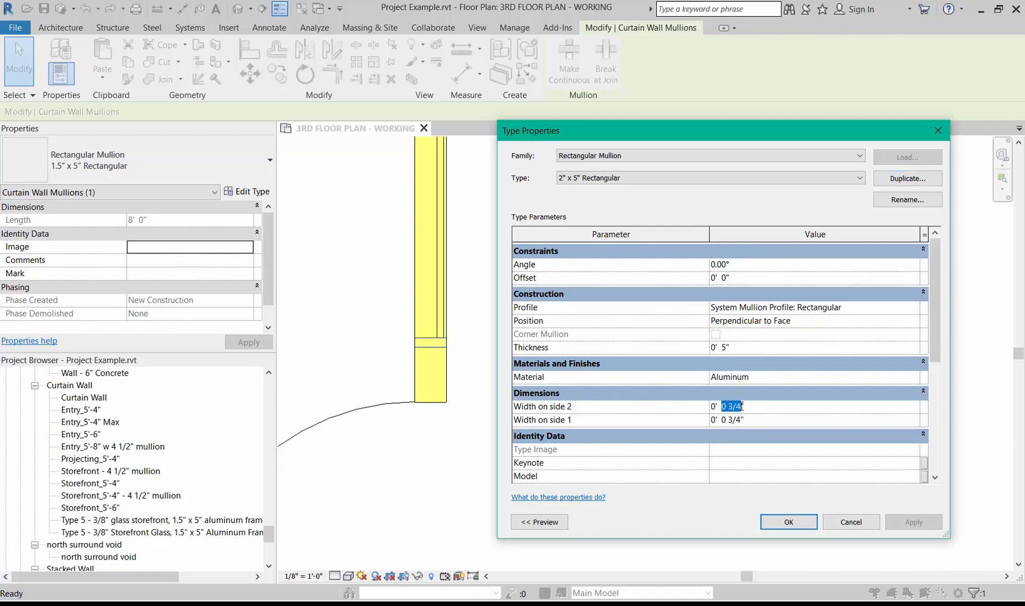
text(1)
click(724, 418)
drag(722, 419, 741, 419)
text(1)
click(779, 521)
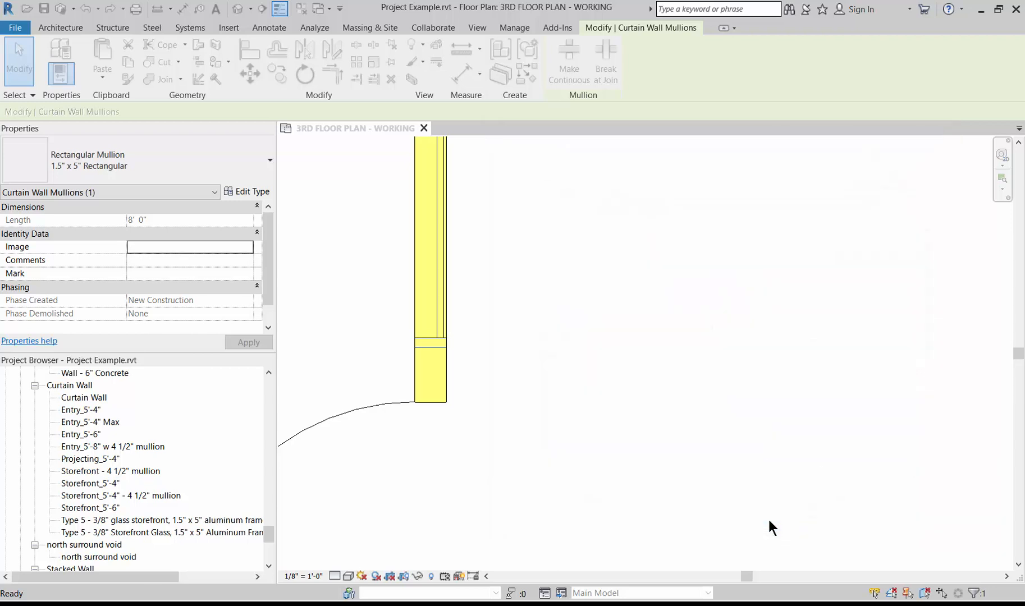
click(507, 404)
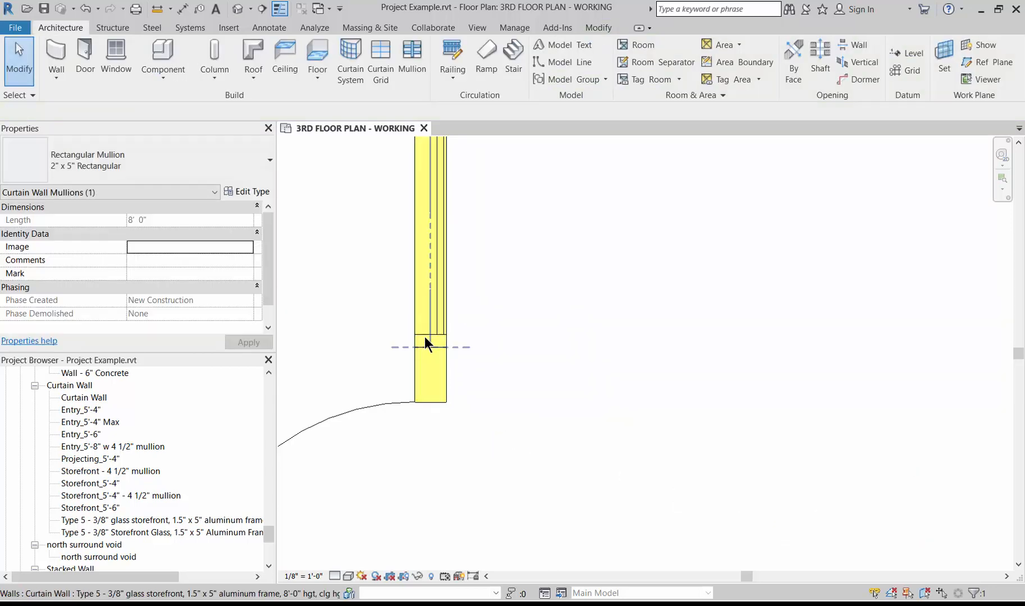
- Change the northwest storefront's south end mullion back to the 1.5" x 5" Rectangular type
scroll(426, 432, down, 3)
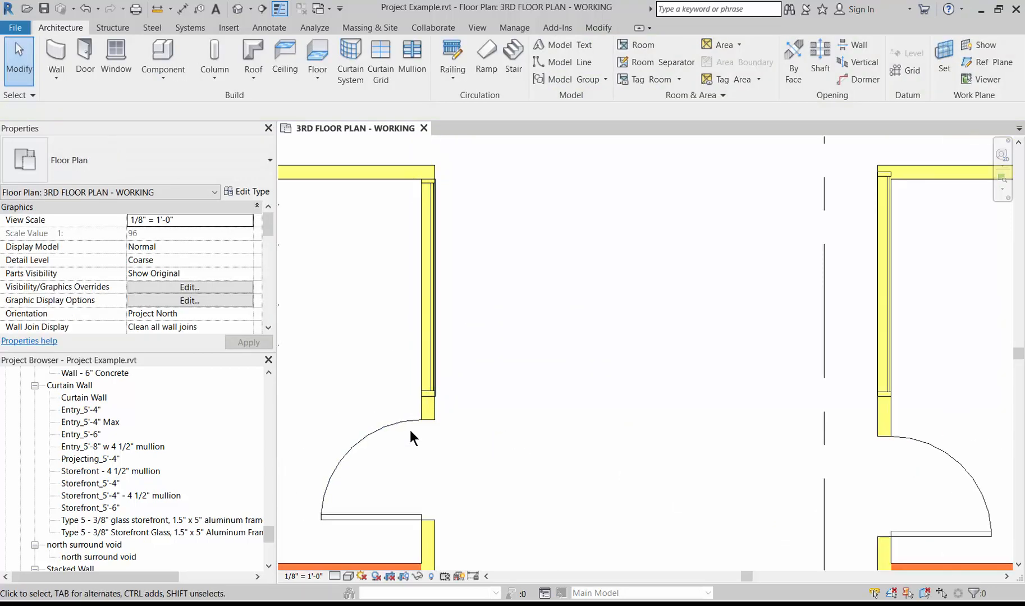
scroll(410, 430, up, 2)
click(430, 360)
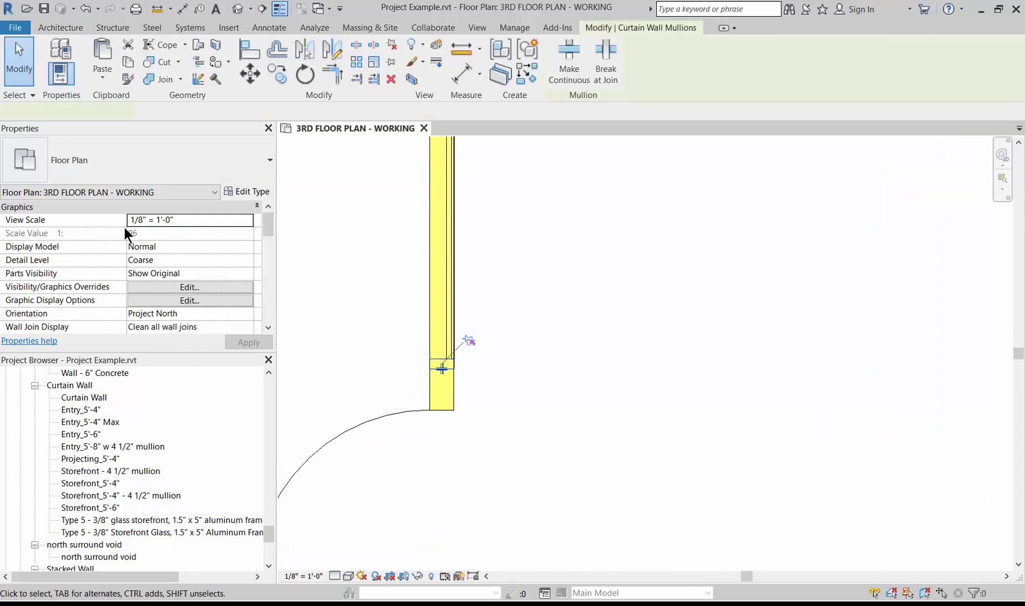
click(138, 174)
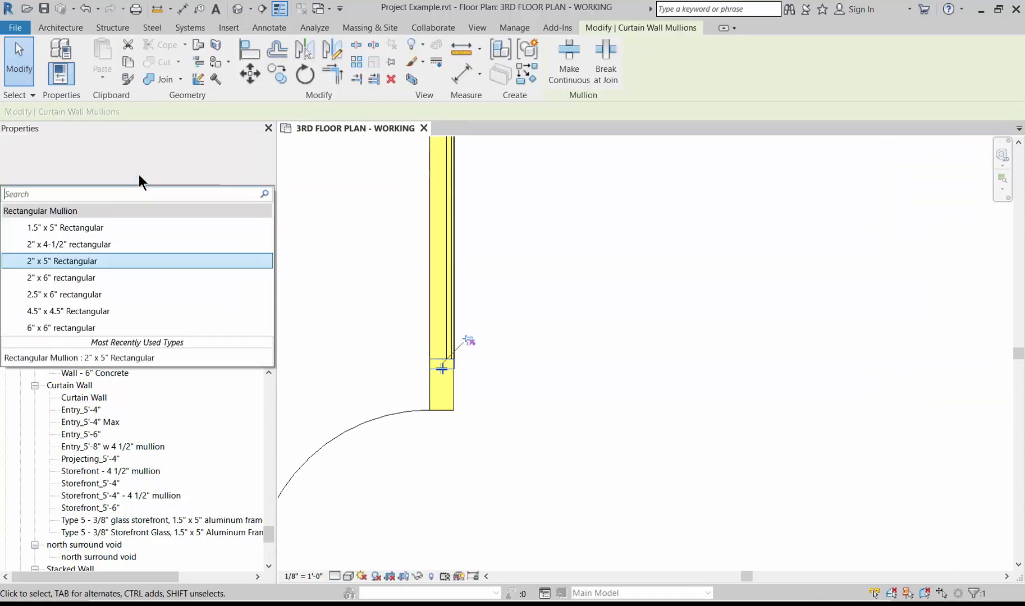
click(116, 227)
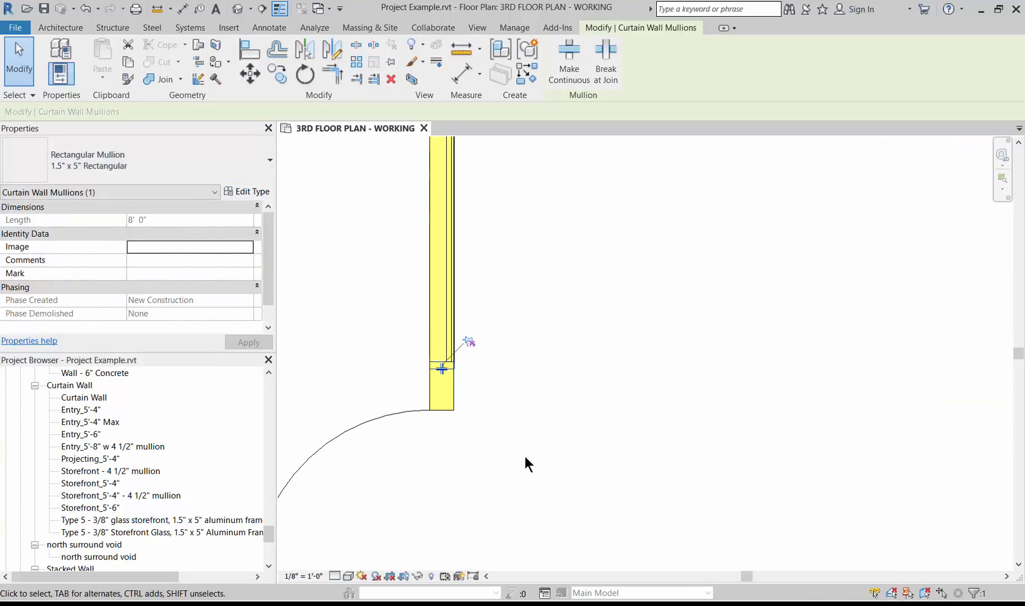
click(572, 399)
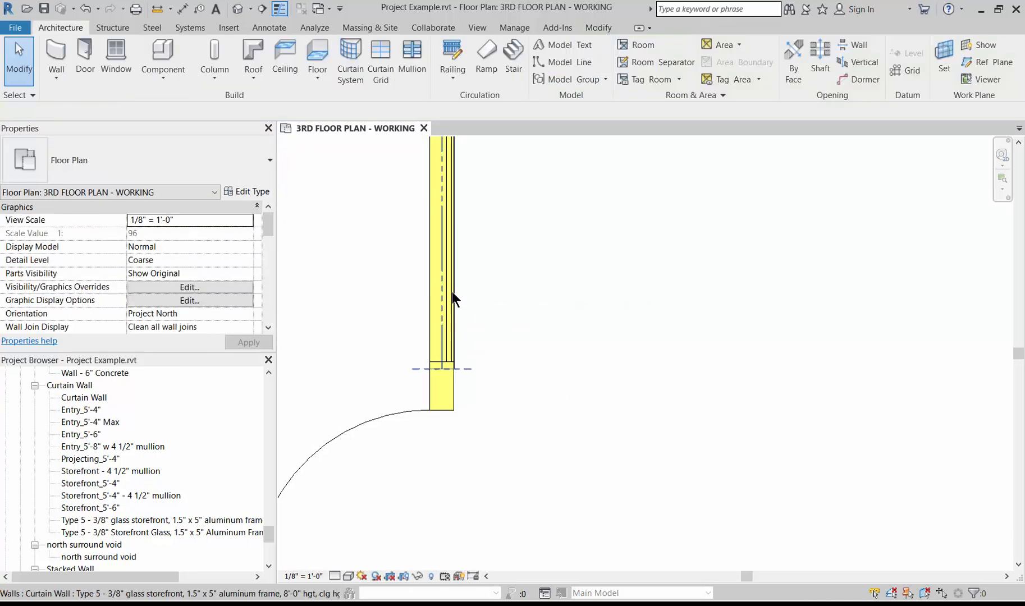
- Select the Type 5 curtain wall in the northwest office's corridor wall
scroll(452, 292, up, 2)
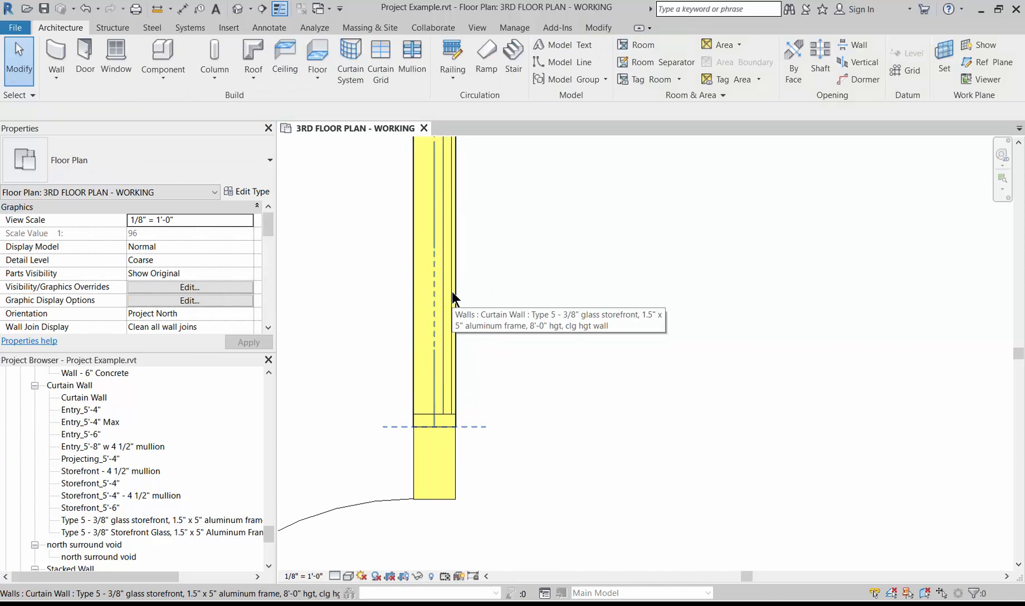
click(452, 292)
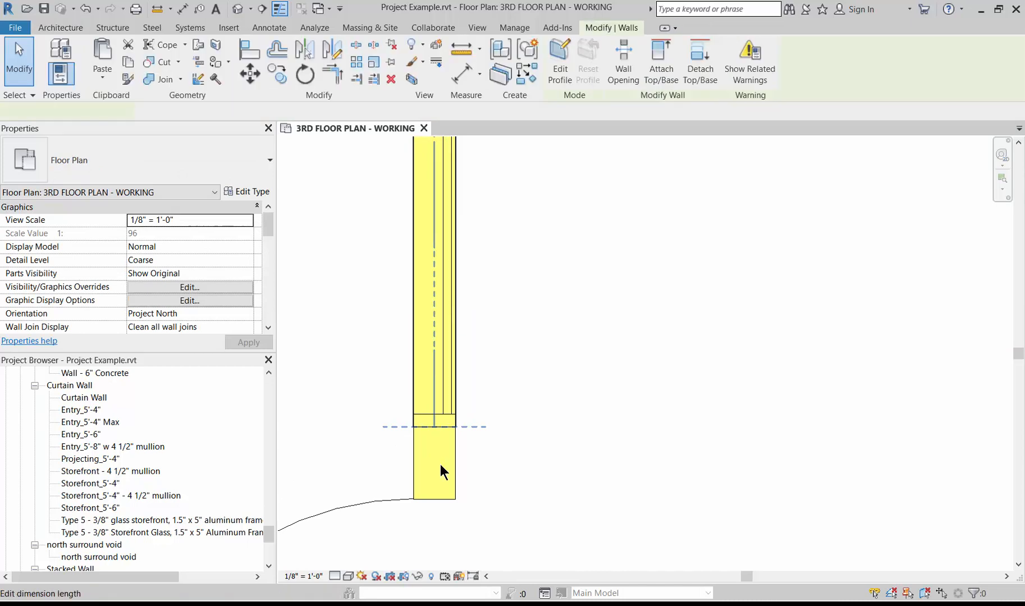
- Flip the selected Type 5 storefront curtain wall so its glazing sits toward the opposite wall face
scroll(440, 460, down, 2)
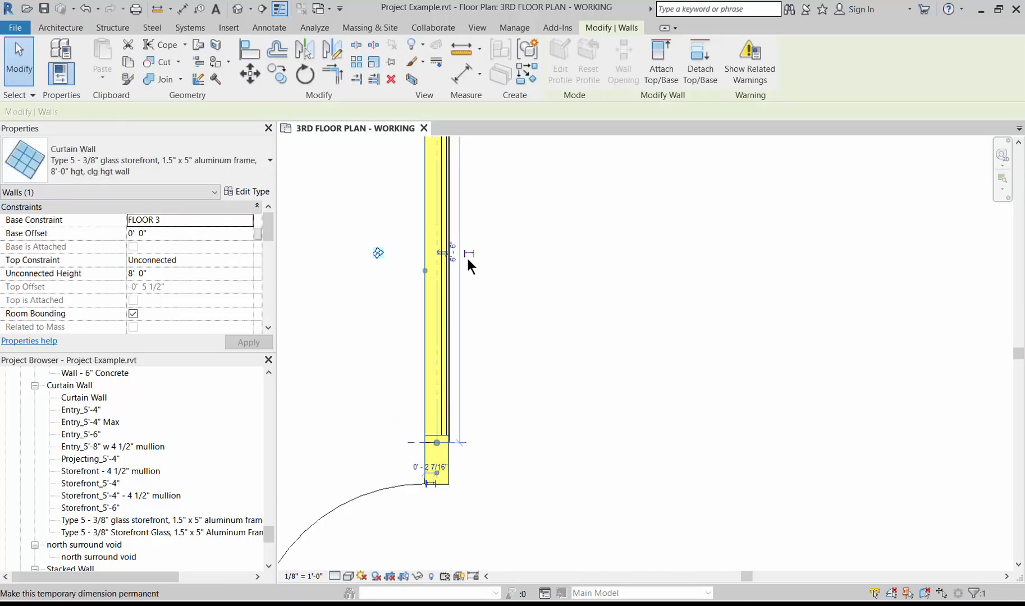
scroll(469, 259, up, 1)
click(435, 251)
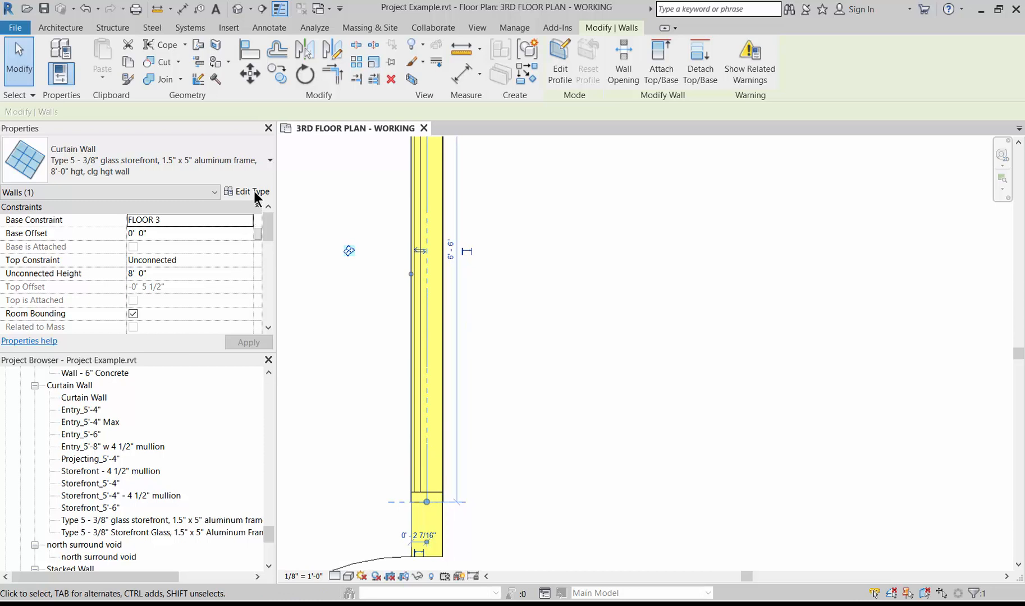
click(578, 439)
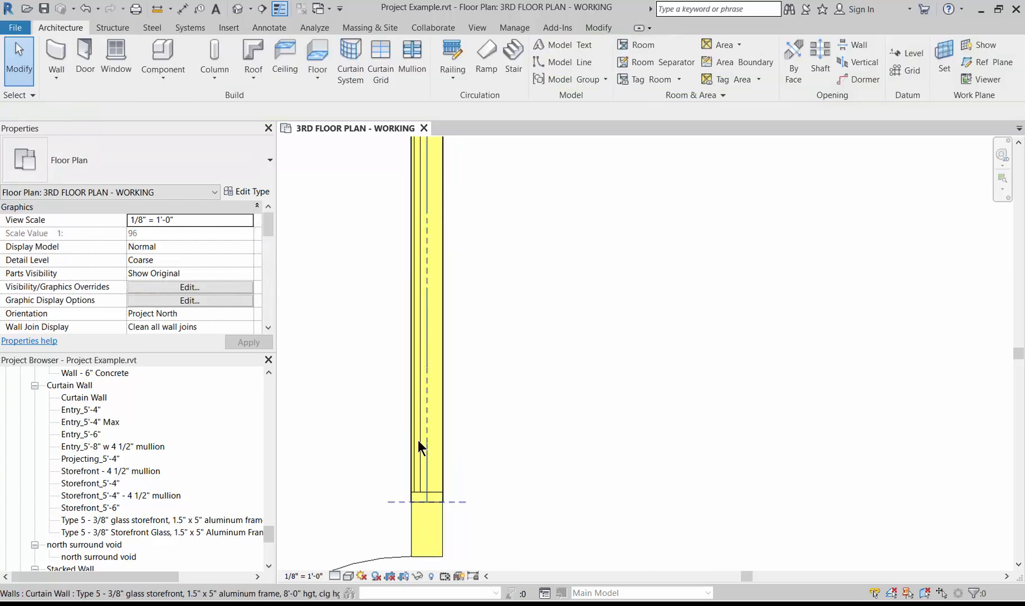
- Change the storefront's curtain panel to the System Panel type Glazed and check its type properties
key(Tab)
click(418, 441)
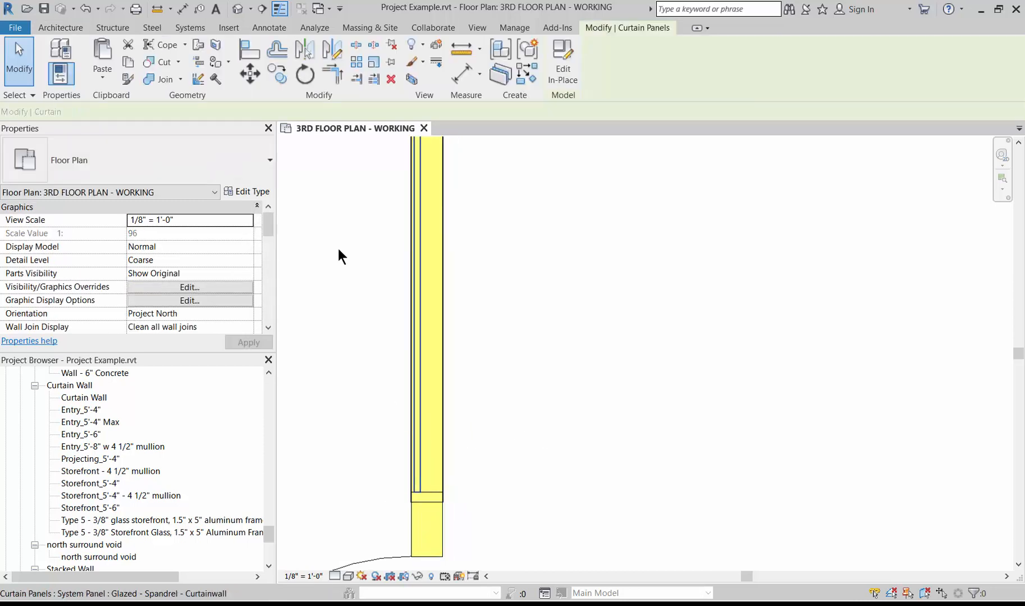
click(231, 177)
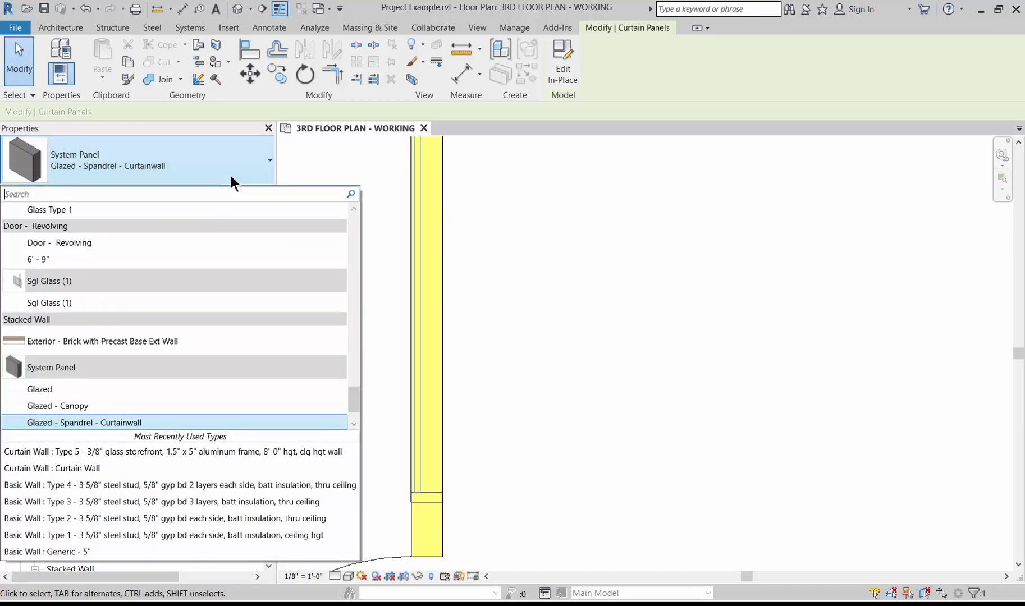
click(92, 389)
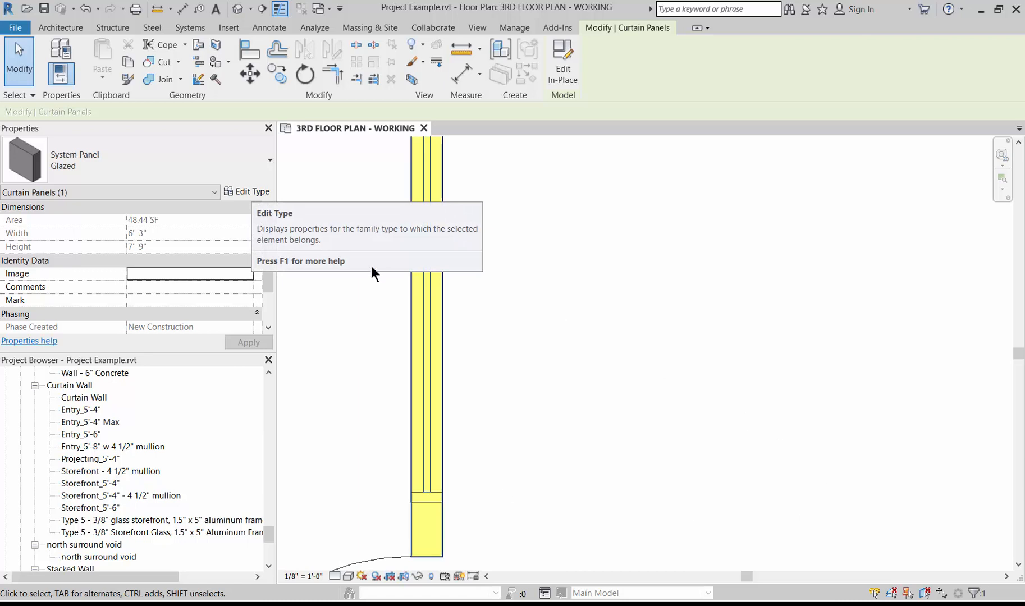
click(251, 192)
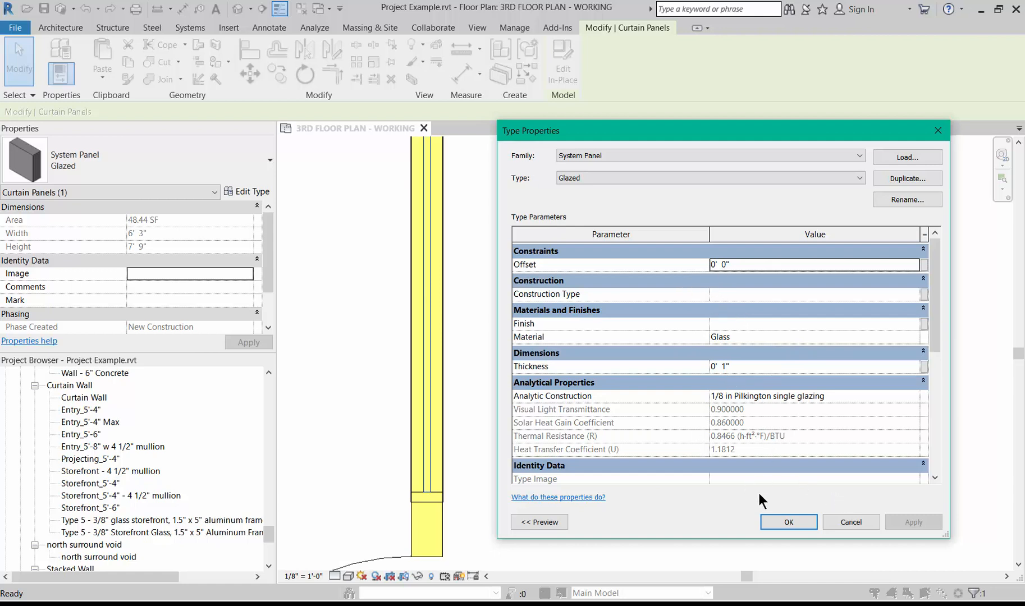
click(853, 523)
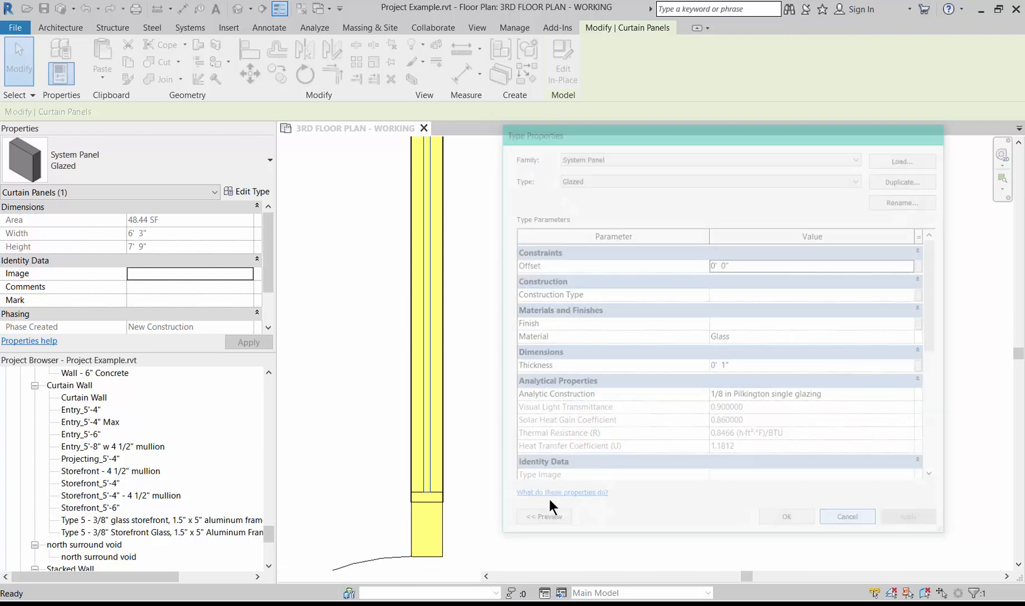
- Switch the curtain panel back to Glazed - Spandrel - Curtainwall and review that type's offset and material
click(71, 154)
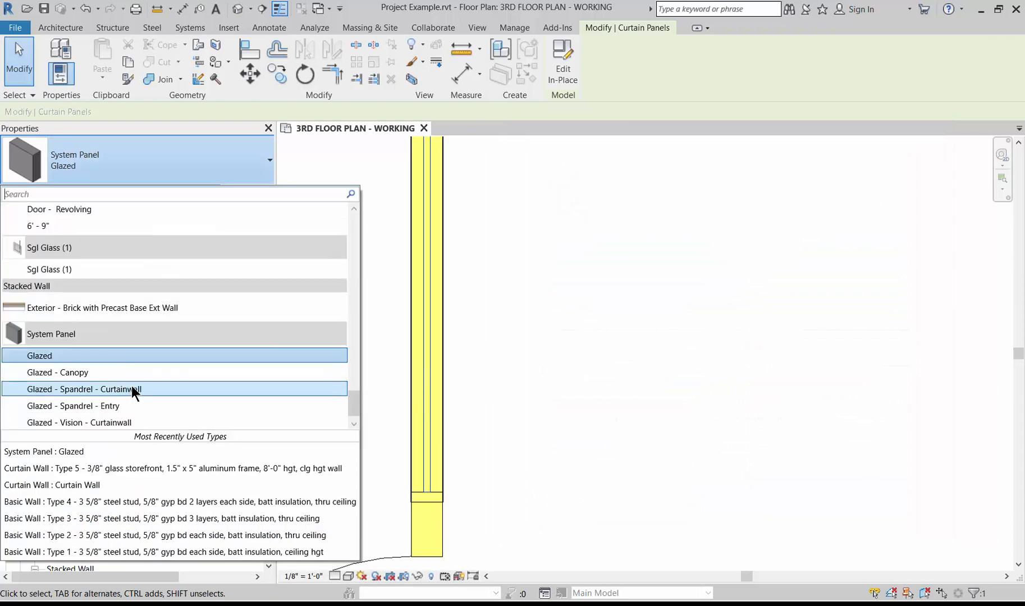
click(72, 388)
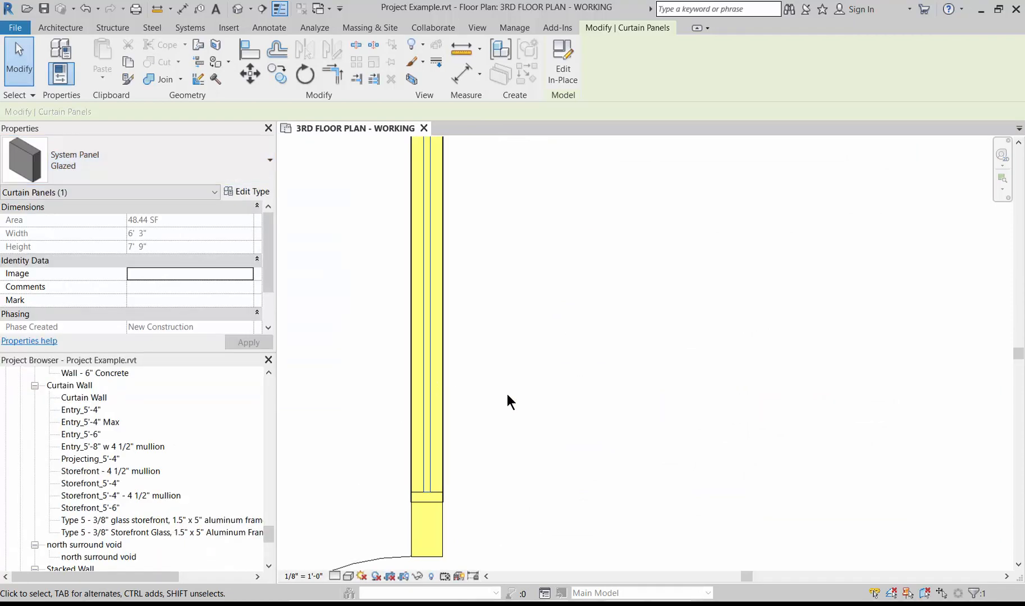
click(250, 192)
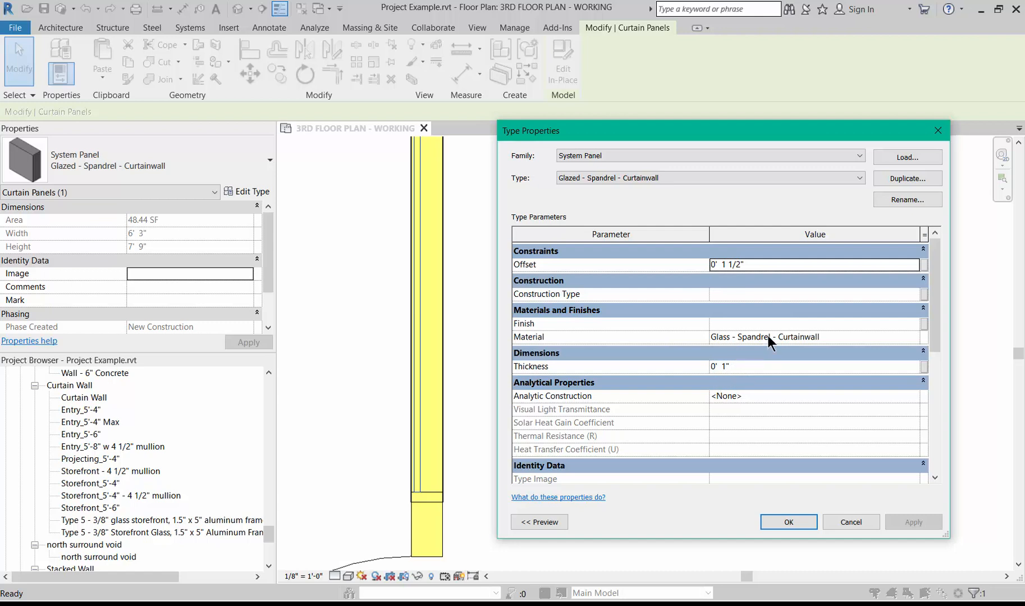
click(791, 520)
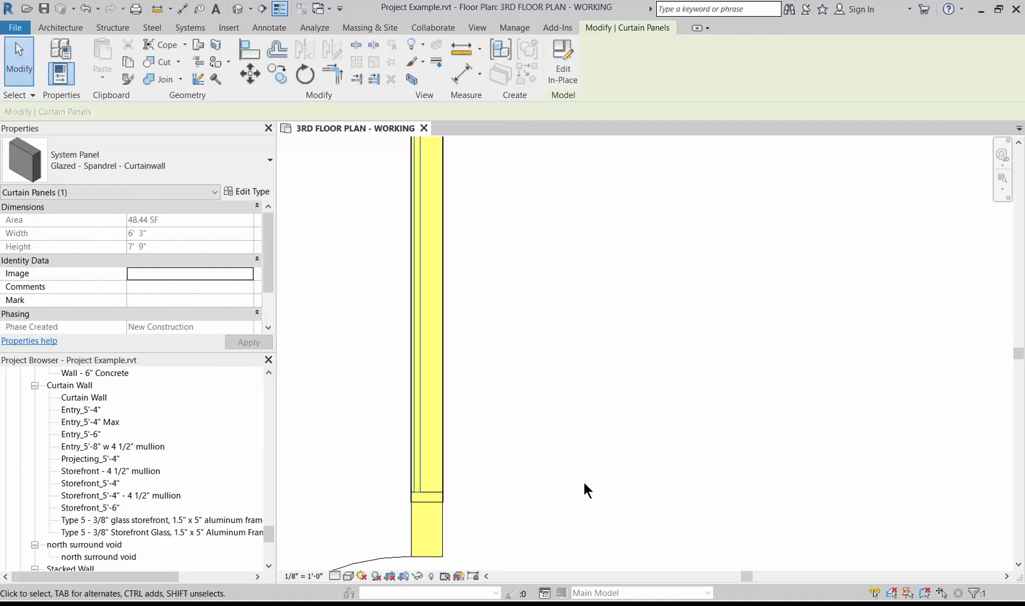
click(584, 490)
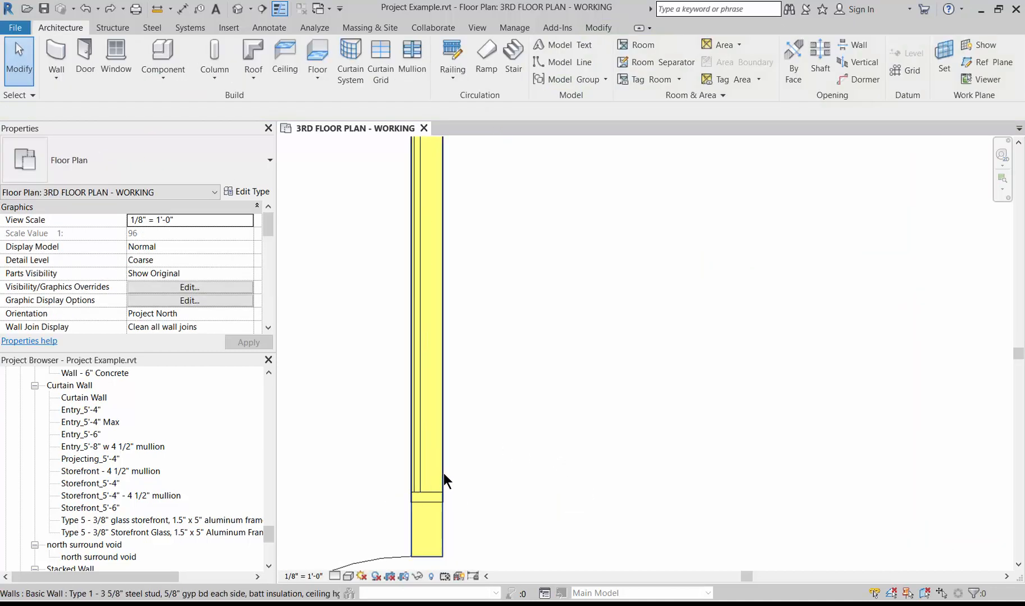
- Set the Curtain Panel of the Type 5 storefront curtain wall type to System Panel : Glazed
click(426, 418)
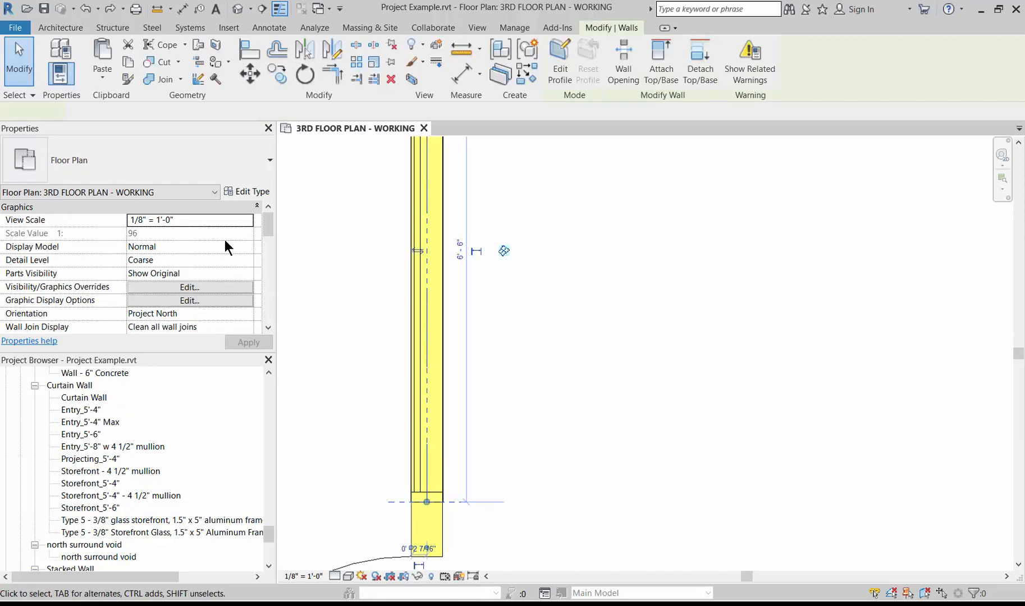
click(240, 191)
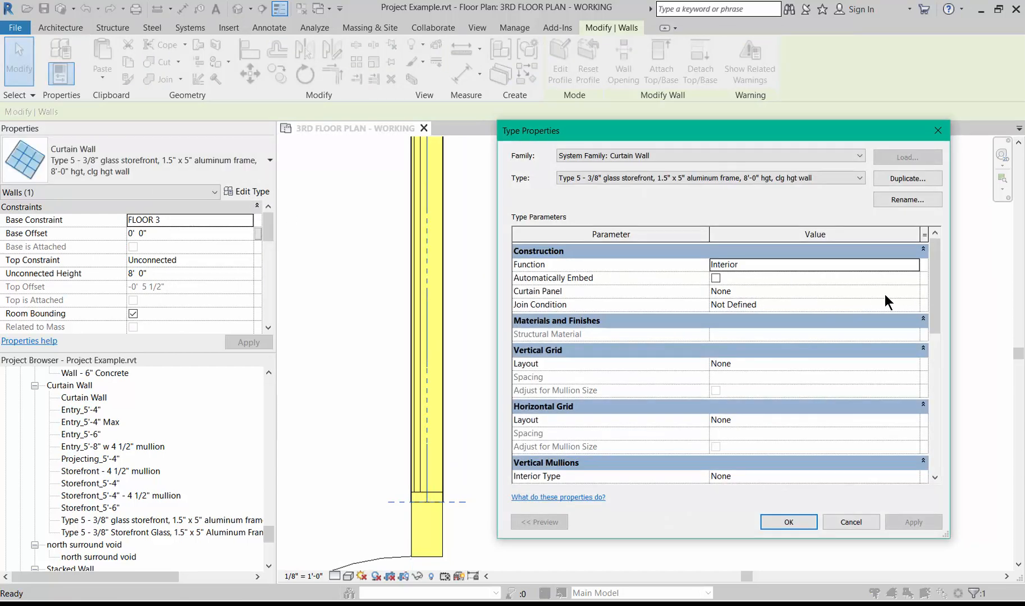
click(909, 293)
click(912, 292)
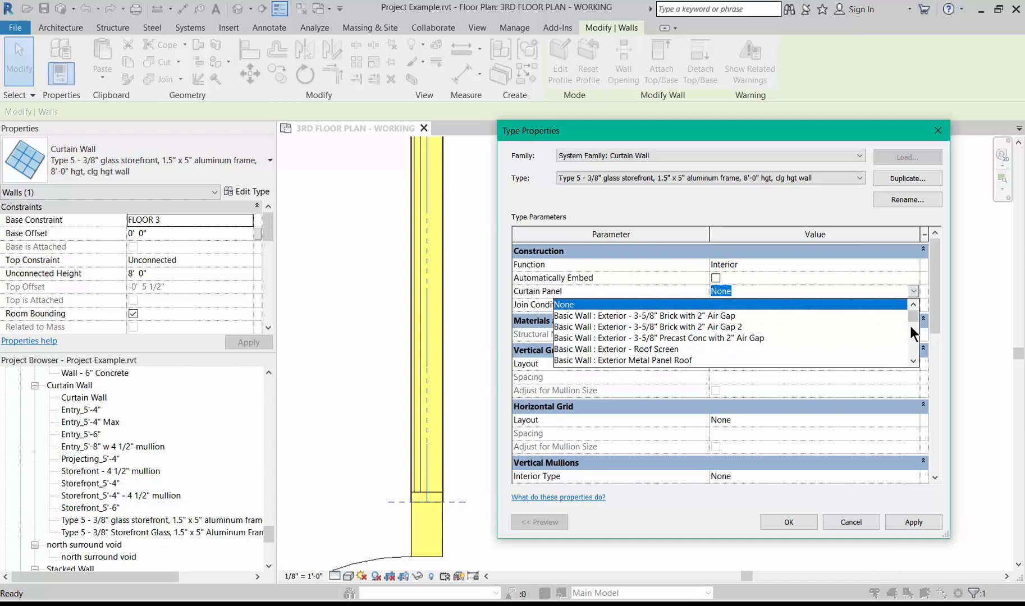
drag(910, 322, 907, 347)
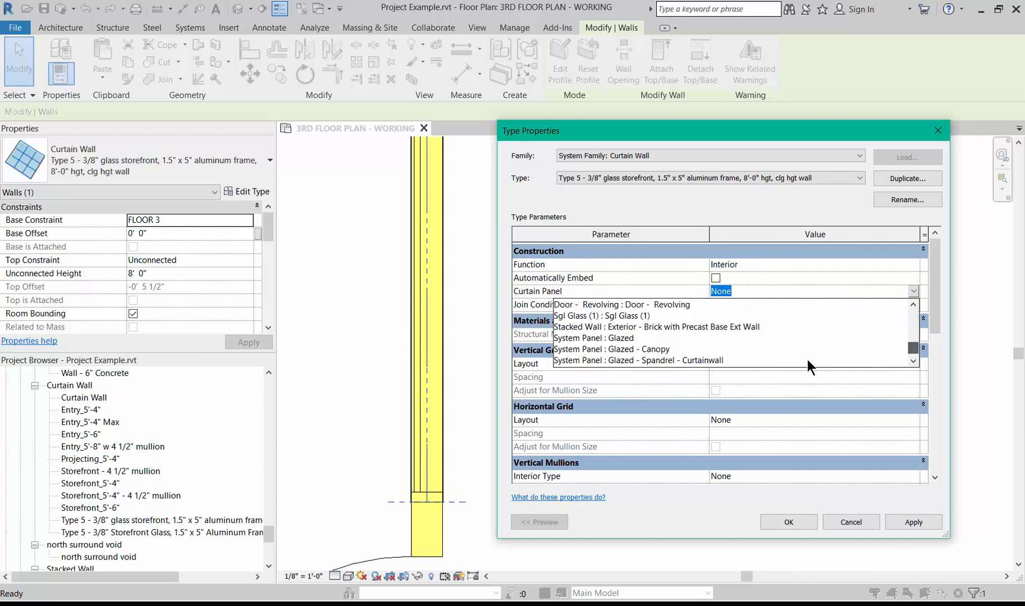
click(587, 338)
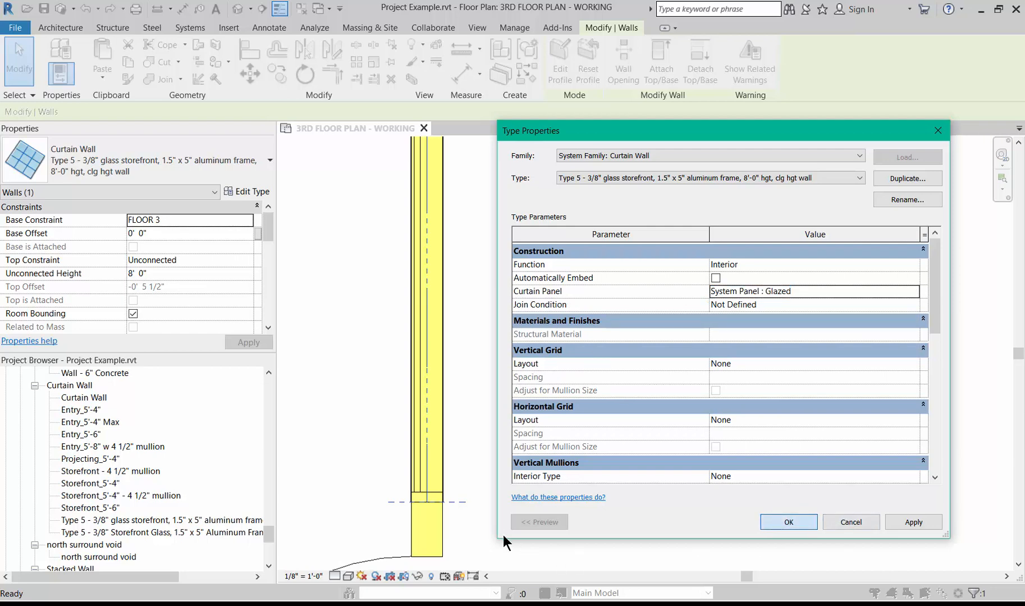
key(Return)
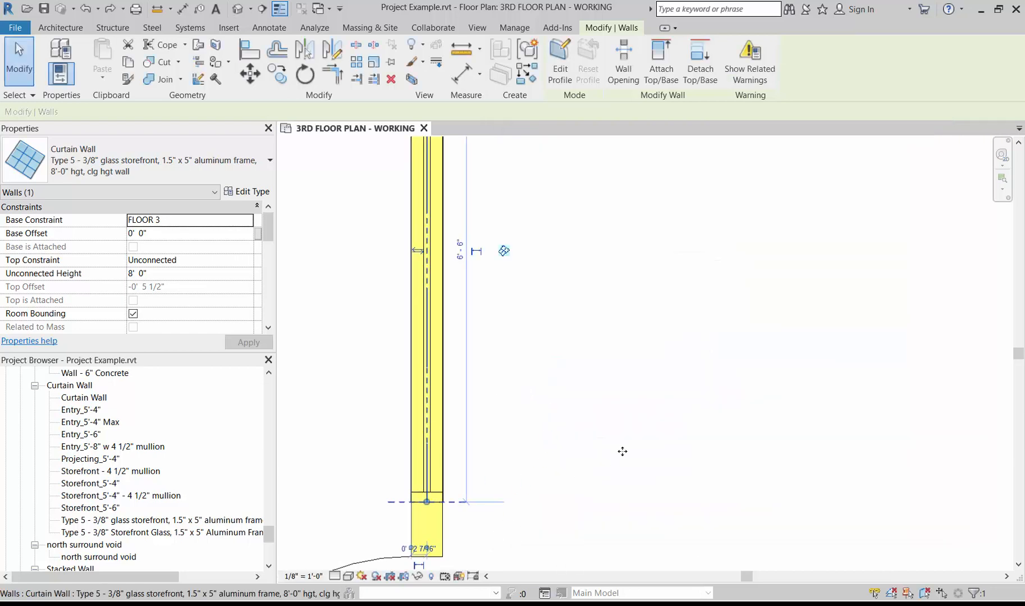
scroll(631, 338, down, 3)
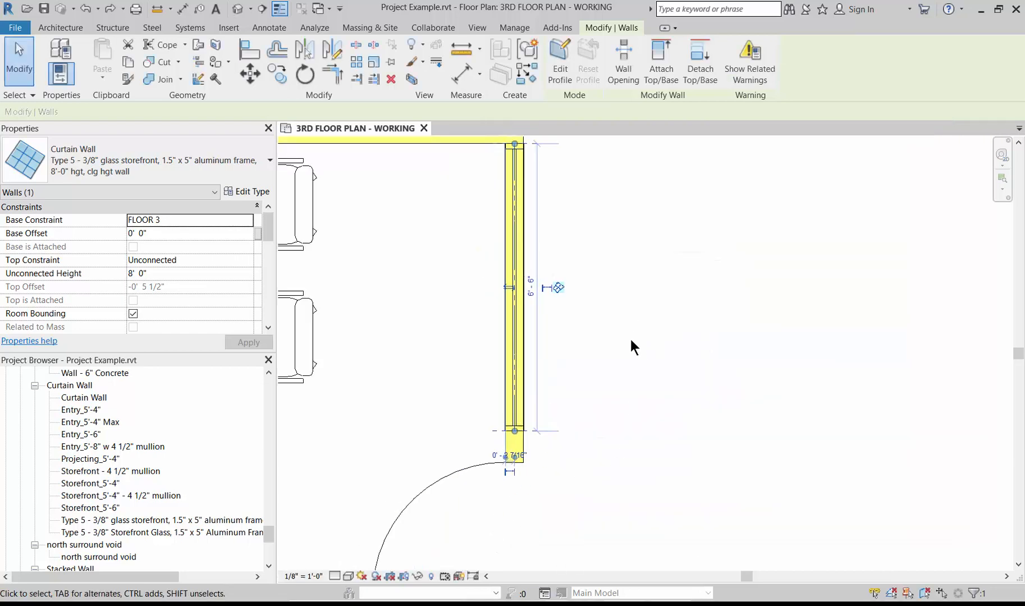
scroll(631, 338, down, 5)
scroll(733, 359, up, 4)
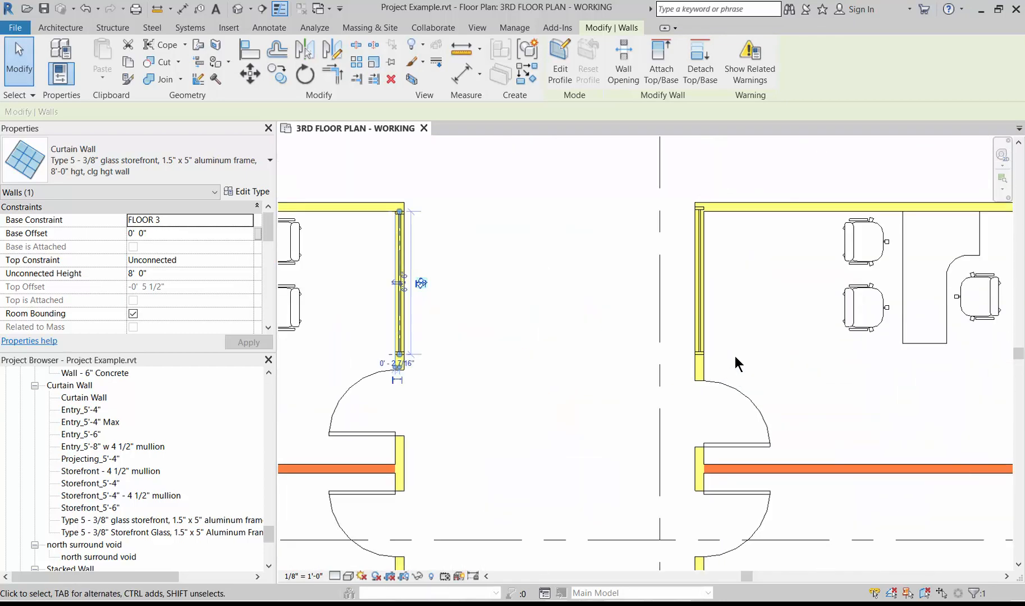
click(498, 416)
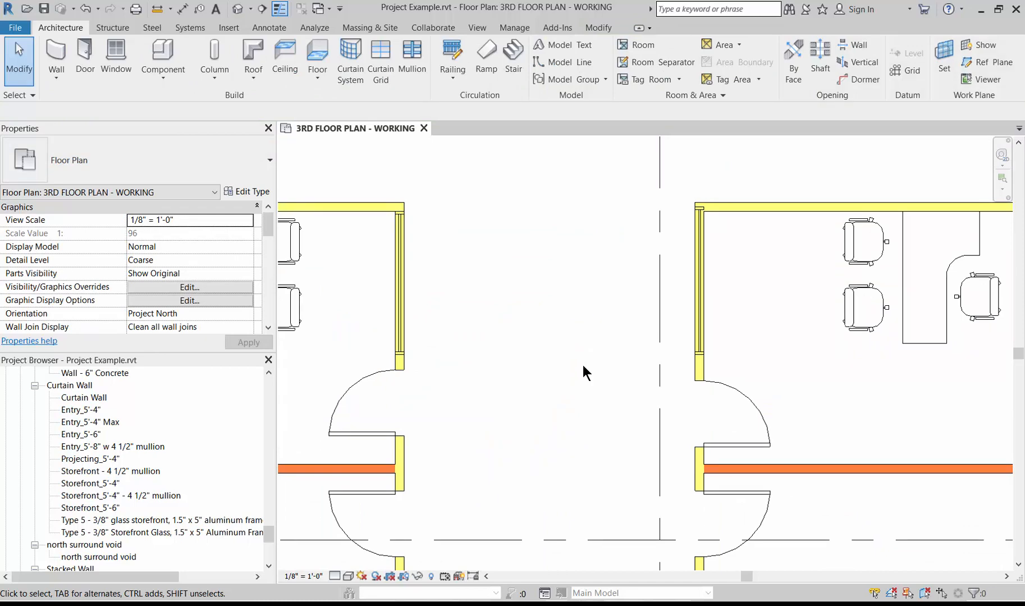
- Start a new wall and duplicate the Type 5 curtain wall type as "Type 6 - 3/8" glass storefront, 1.5" x 5" aluminum frame, 8'-0" hgt, thru wall"
scroll(616, 342, down, 3)
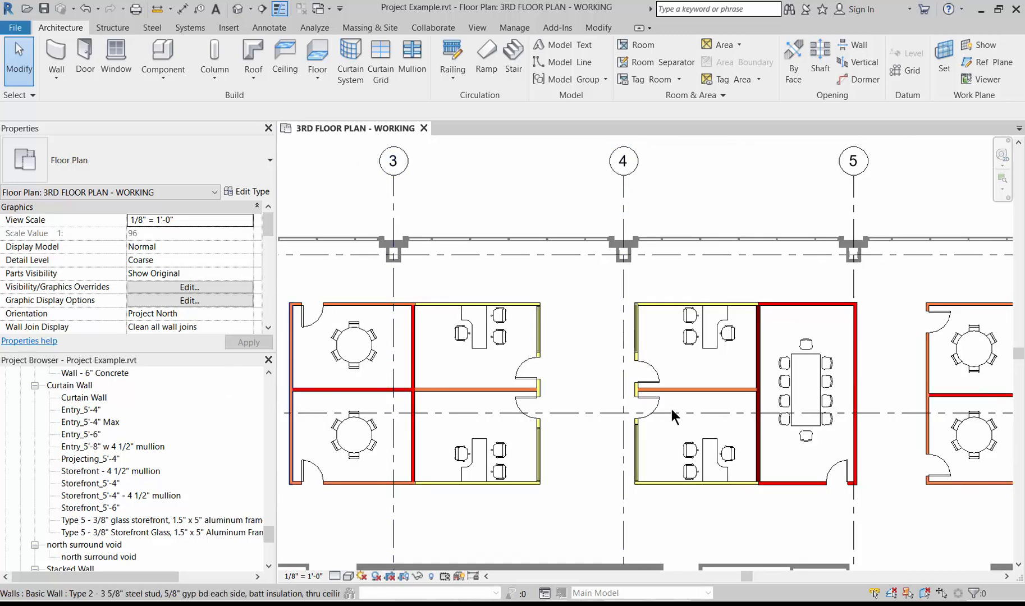
scroll(783, 412, down, 2)
scroll(407, 386, up, 3)
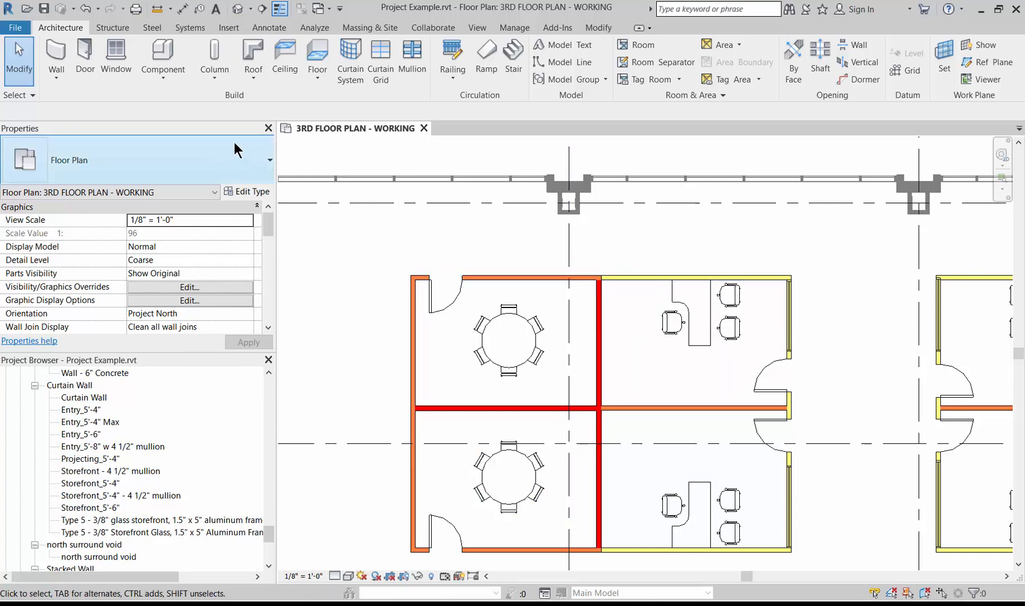
click(49, 51)
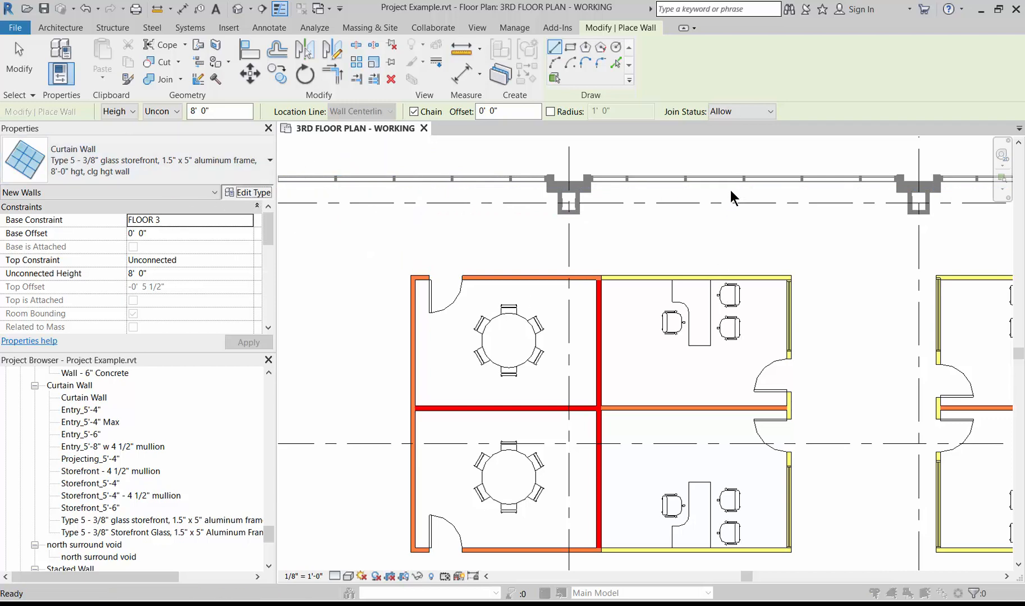
click(907, 179)
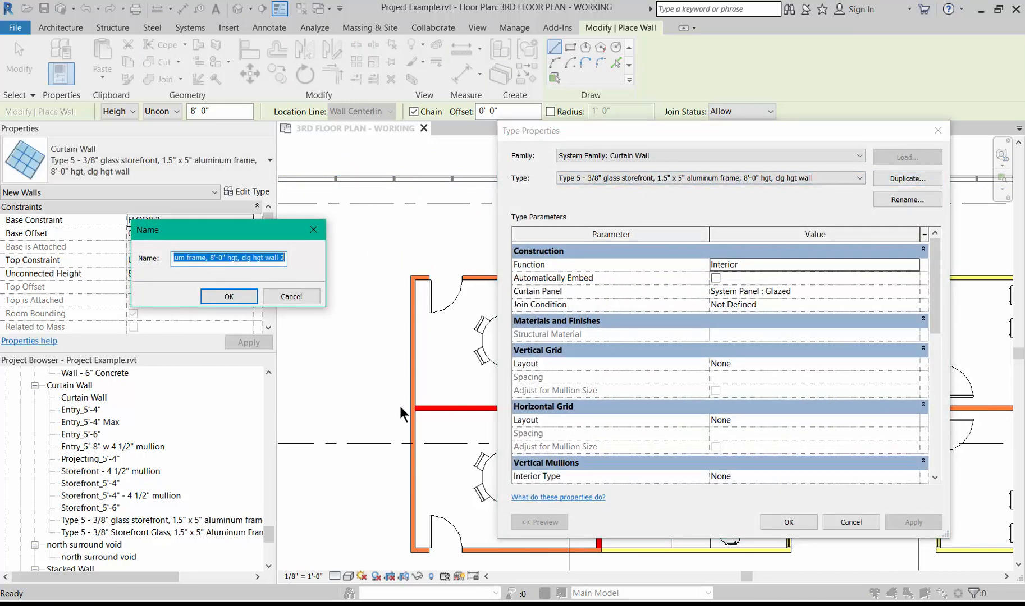
click(203, 261)
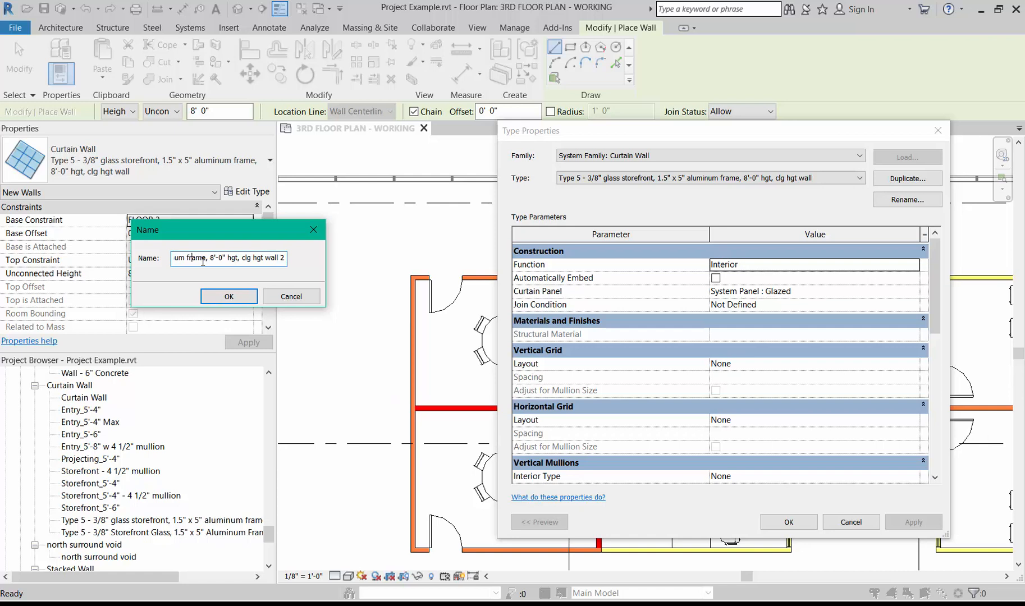
key(Left)
key(Left)
key(Left)
key(Left)
key(Left)
key(Left)
key(Left)
key(Left)
key(Left)
key(Left)
key(Left)
key(Left)
key(Left)
key(Left)
key(Left)
key(Left)
key(Left)
key(Left)
key(Left)
key(Left)
key(Delete)
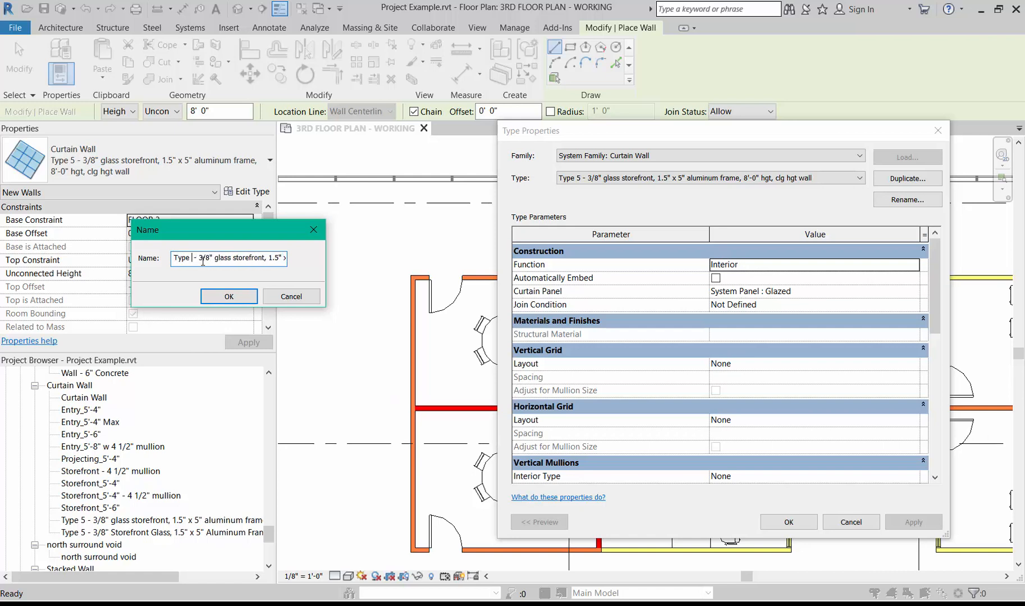
text(6)
key(Right)
key(Right)
key(Right)
key(Right)
key(Right)
key(Right)
key(Right)
key(Right)
key(Right)
key(Right)
key(Right)
key(Right)
key(Right)
key(Right)
key(Right)
key(Right)
key(Right)
key(Right)
key(Right)
key(Right)
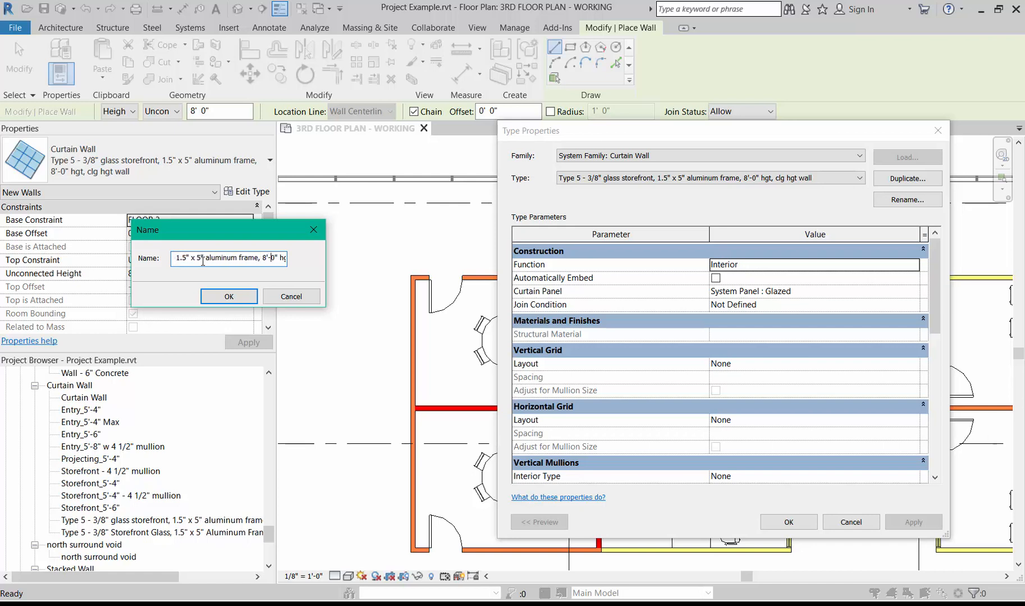
text(2)
key(BackSpace)
key(BackSpace)
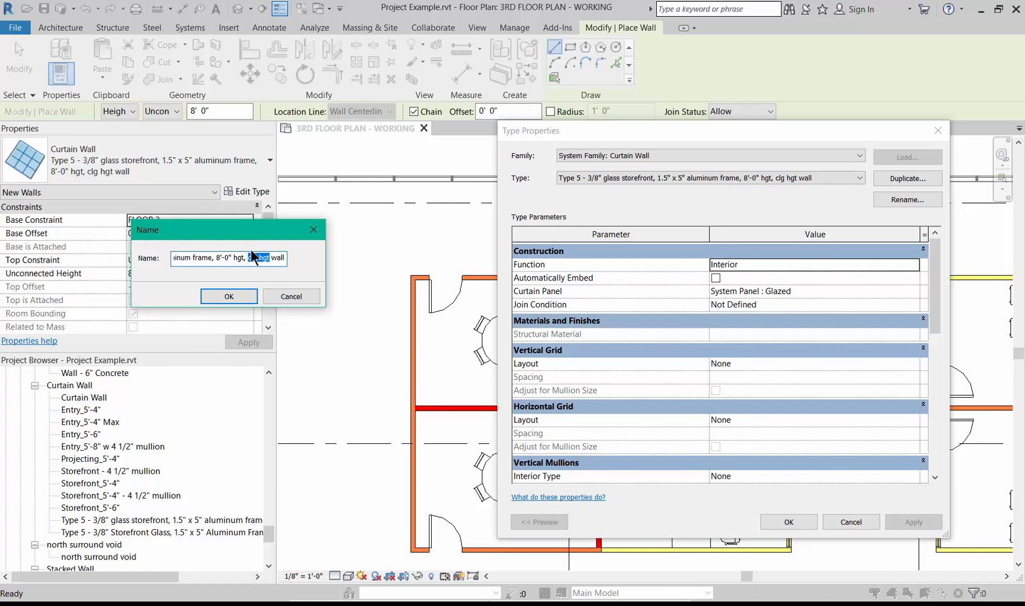
text(thru)
click(228, 296)
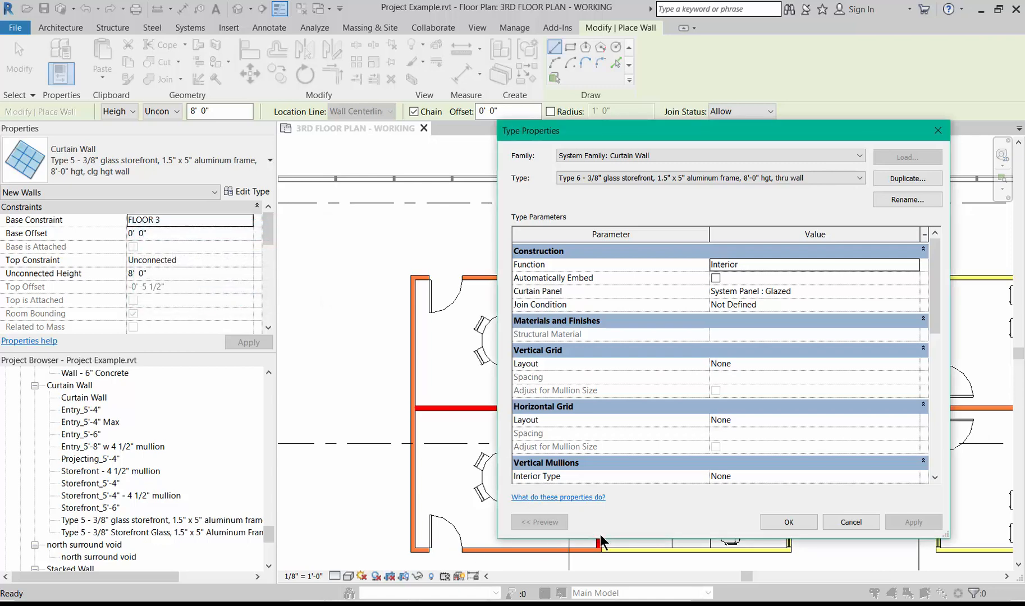
click(789, 522)
- Draw a Type 6 storefront about 11'-9" long in the meeting room's orange upper wall, from 5'-6" off the left corner to the red wall
scroll(466, 278, up, 1)
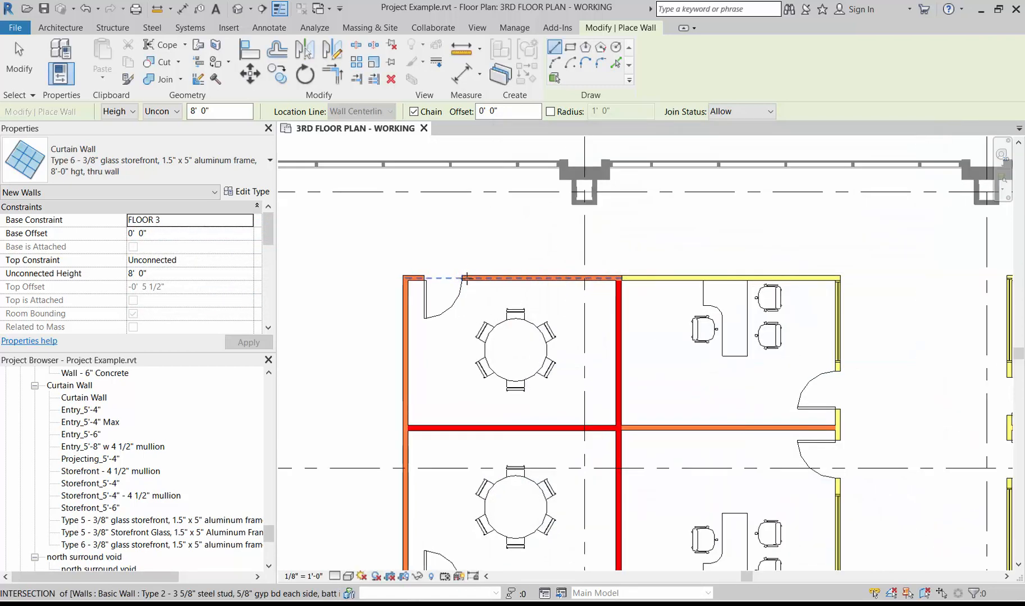
scroll(466, 278, up, 1)
scroll(469, 275, up, 1)
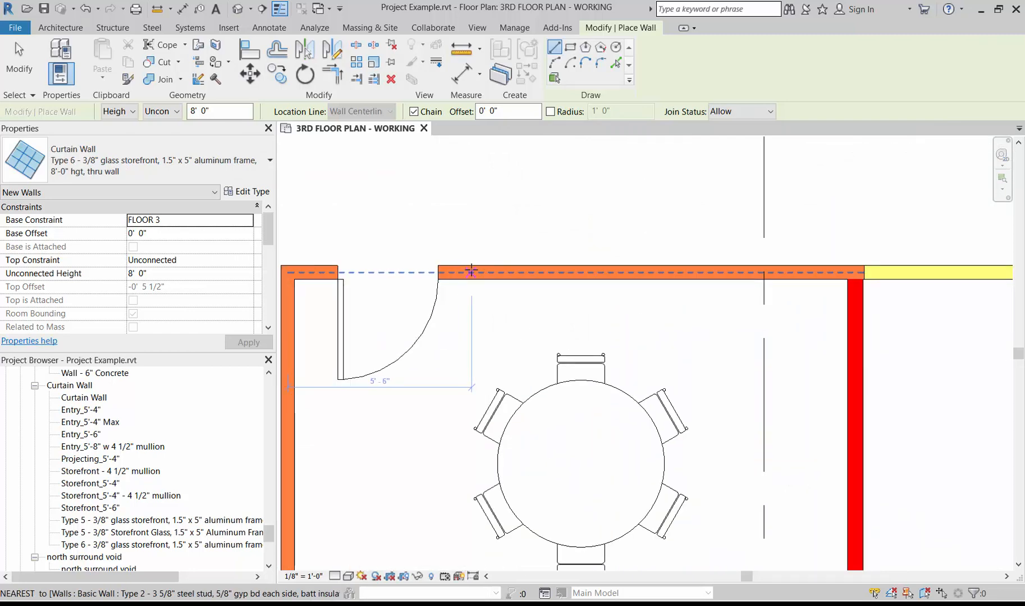
click(472, 272)
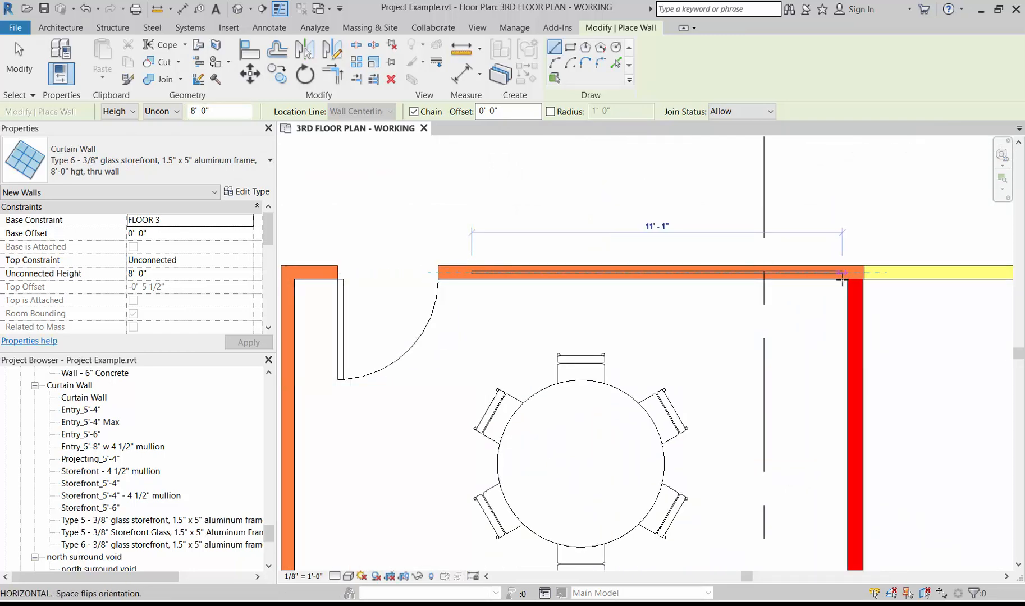
click(848, 273)
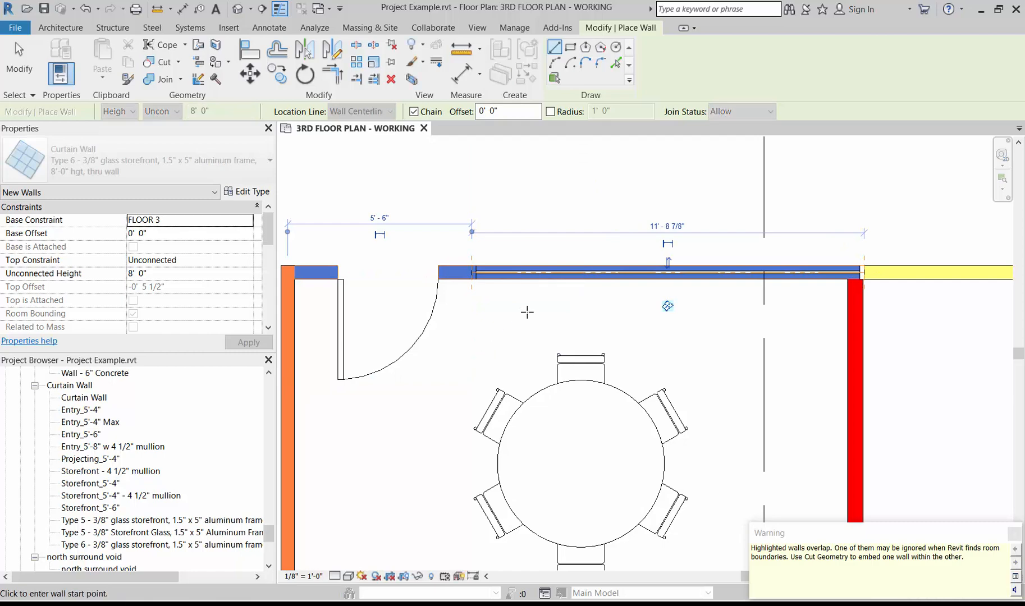
- Disallow the join at the new Type 6 storefront's right end and pull that end back just short of the red wall
scroll(526, 300, down, 3)
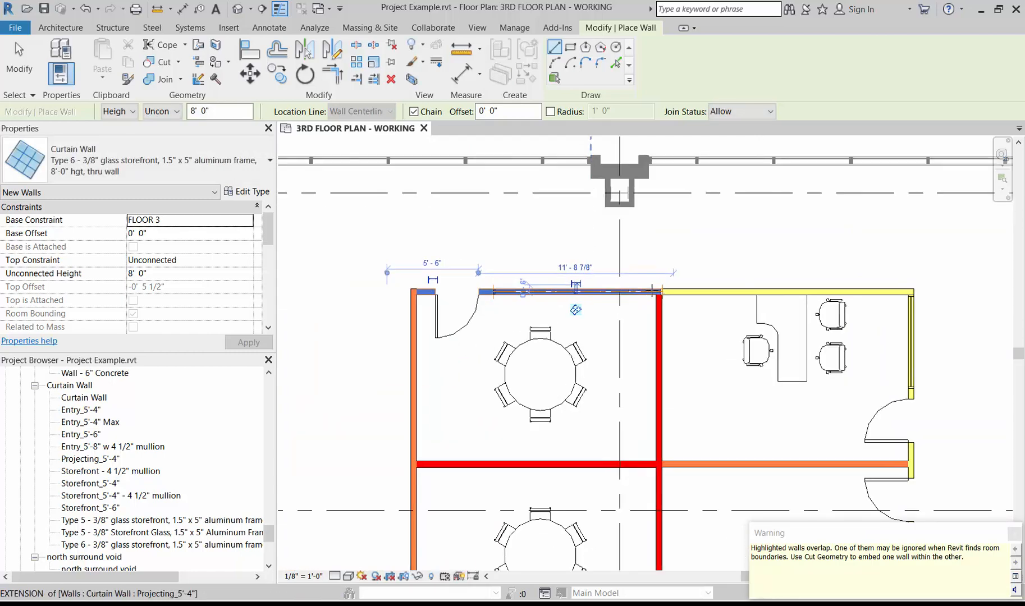
scroll(633, 294, up, 4)
key(Escape)
scroll(674, 294, up, 2)
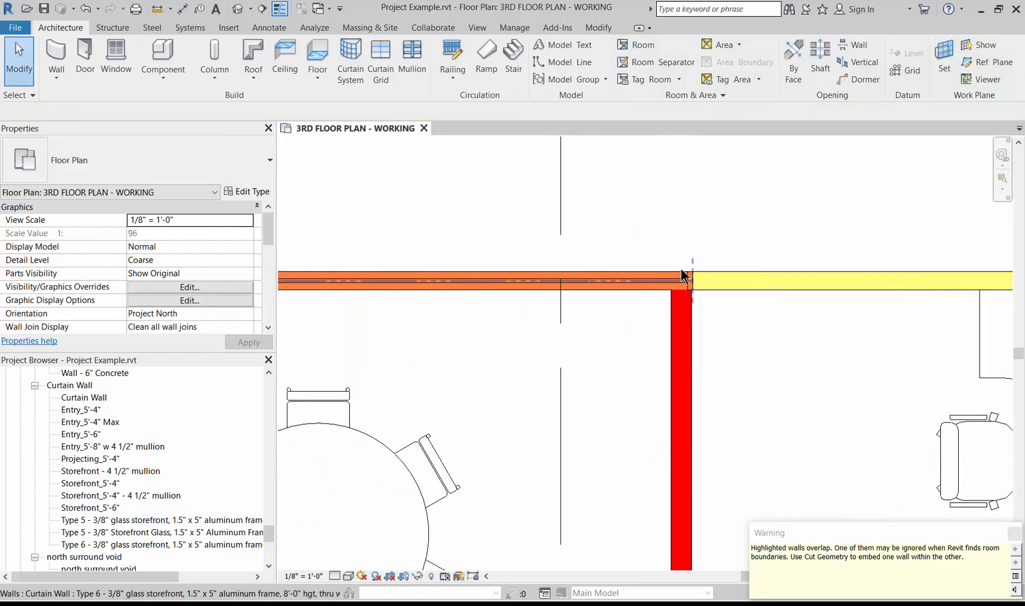
scroll(692, 284, up, 3)
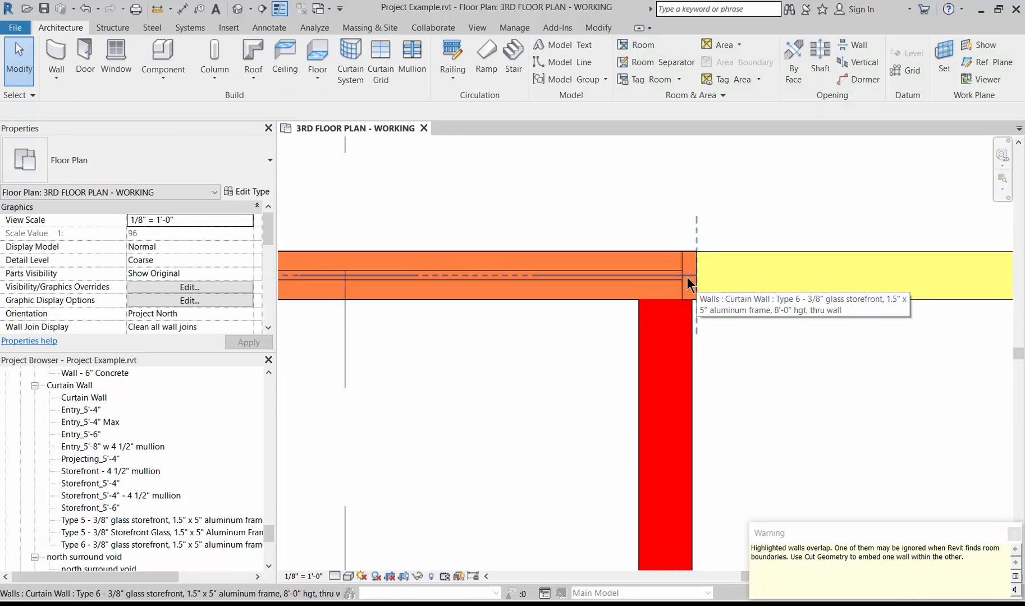
click(685, 278)
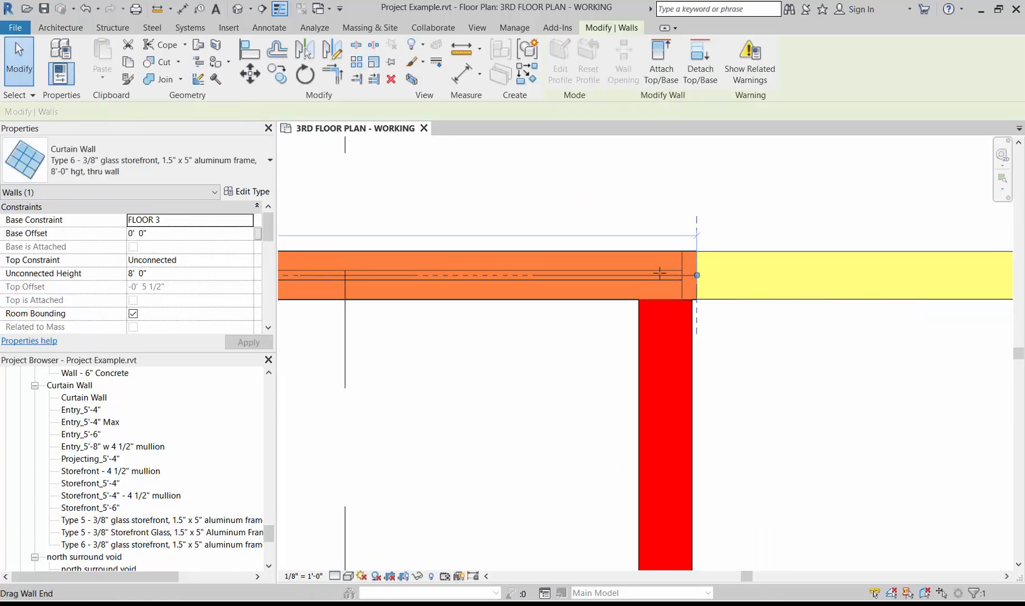
drag(620, 275, 626, 275)
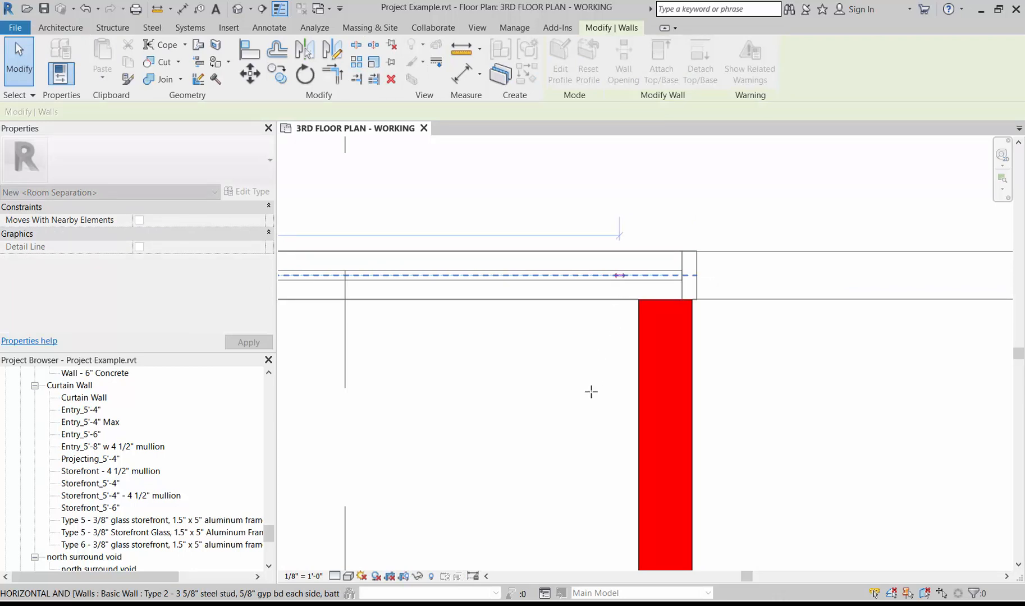
right_click(664, 275)
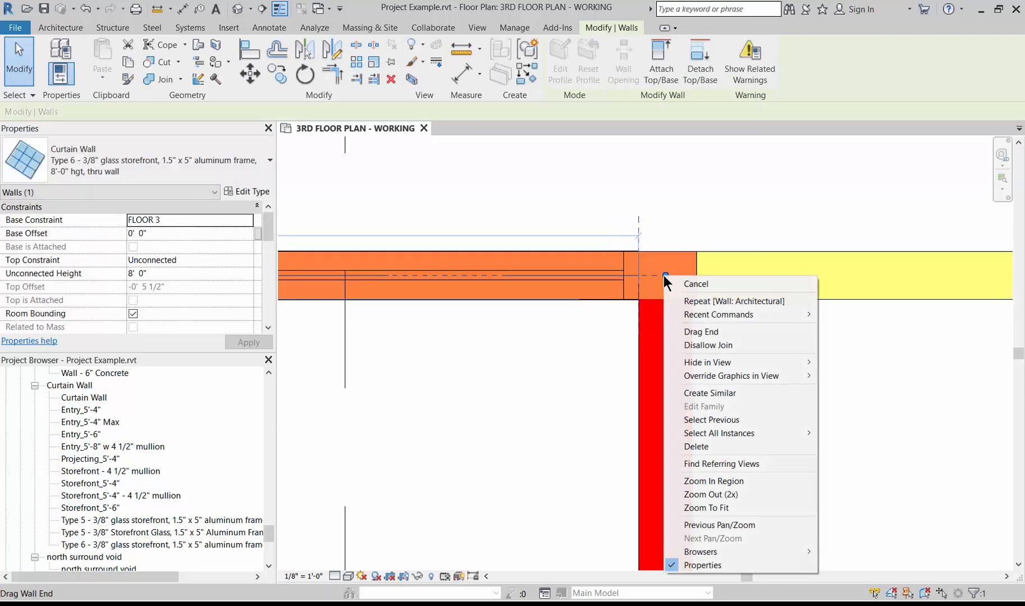
click(689, 341)
drag(665, 275, 619, 275)
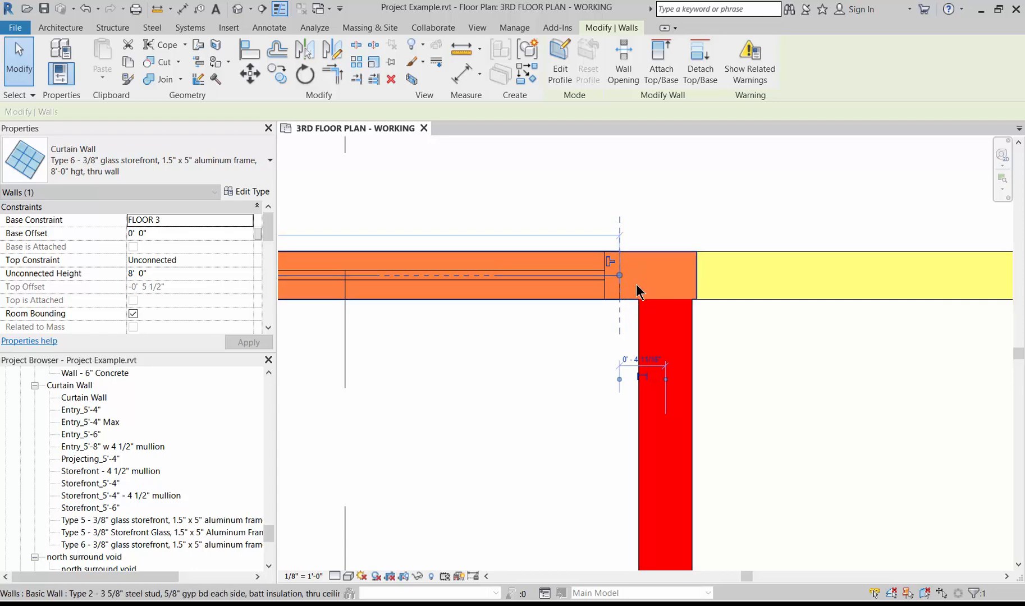
click(529, 375)
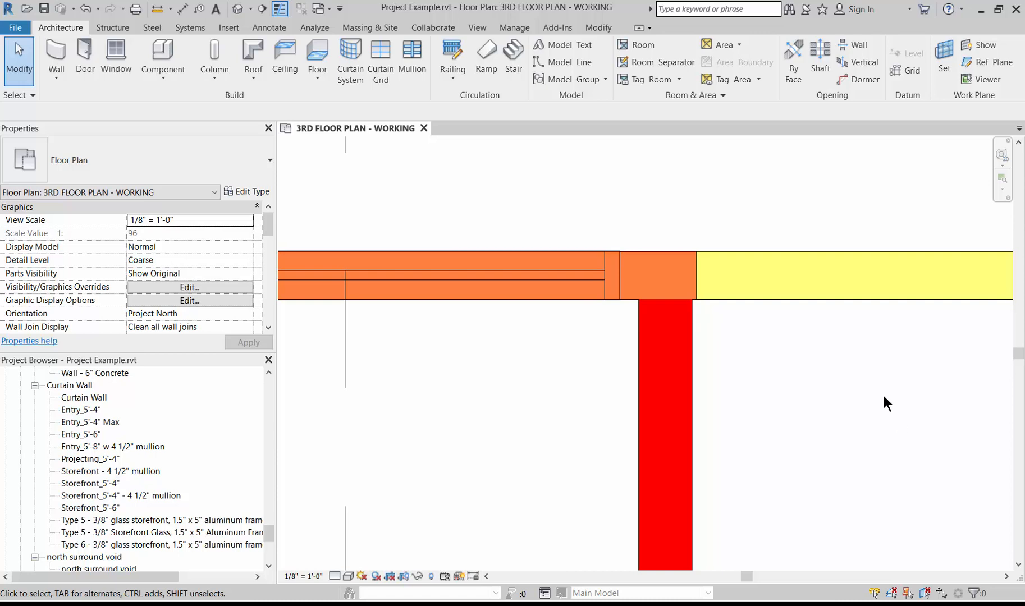
- Switch the plan to Medium detail level to examine the wall layers at the storefront junction, and restore Coarse detail
click(335, 578)
click(338, 545)
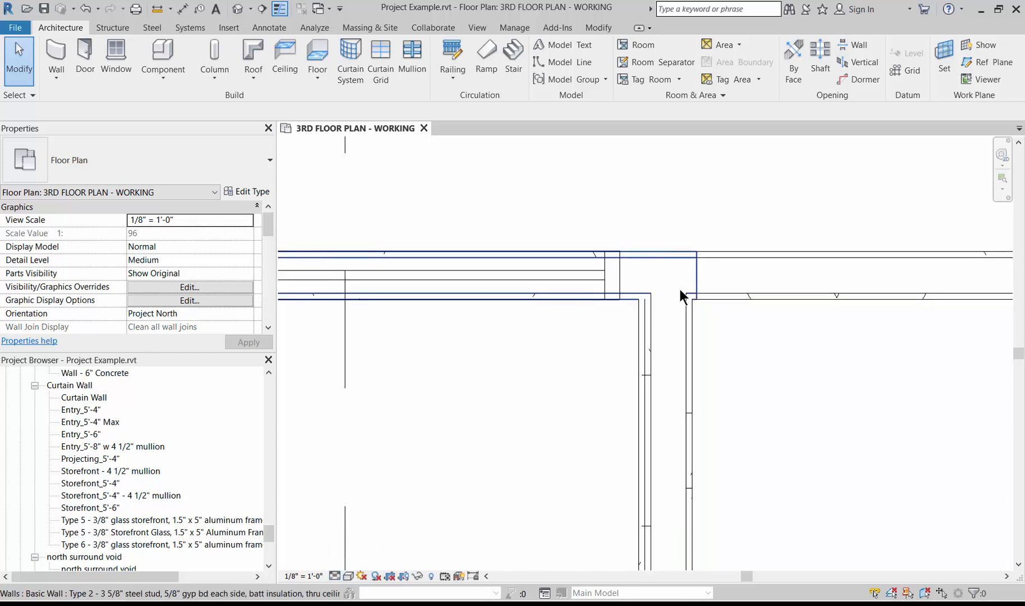
scroll(642, 337, up, 1)
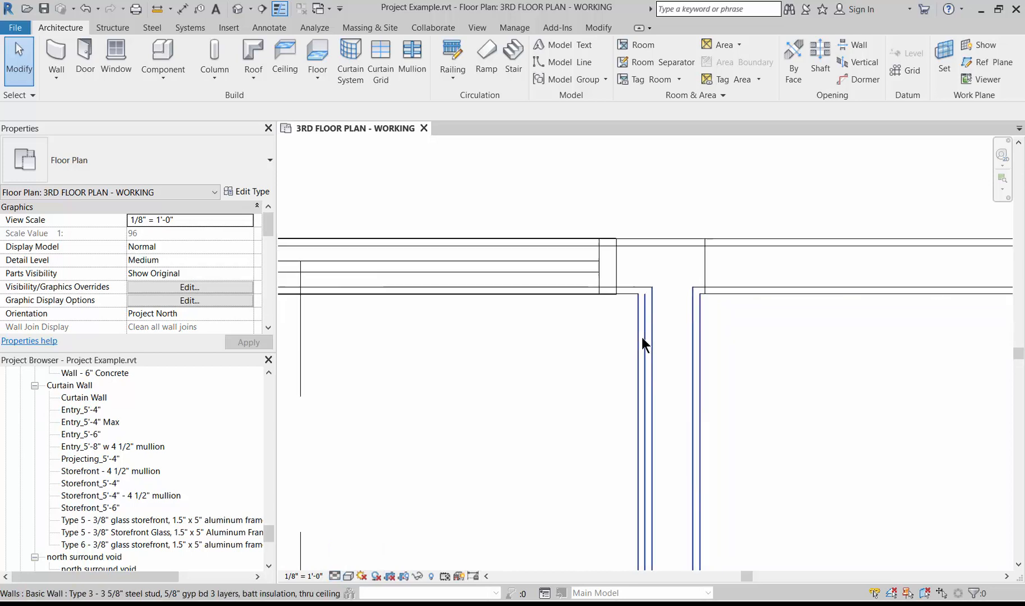
scroll(642, 337, up, 2)
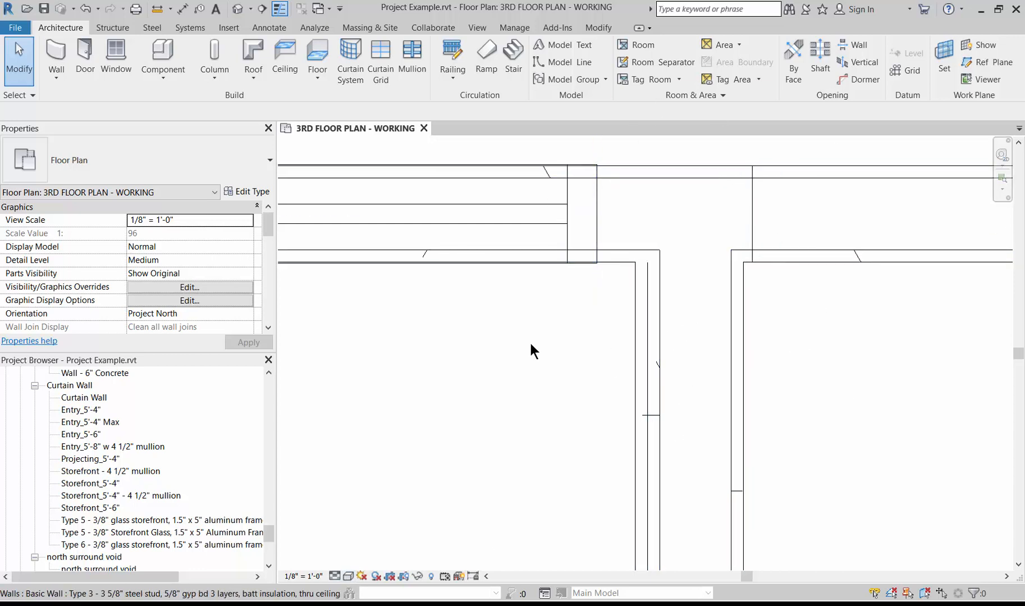
click(335, 576)
click(333, 533)
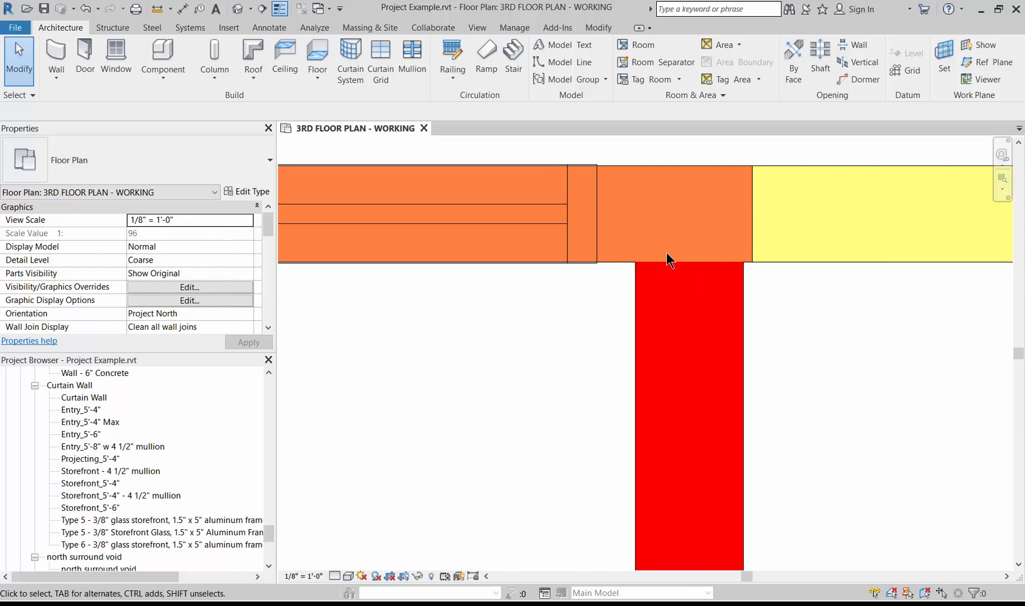
- Disallow the join at the adjacent storefront's left end and pull it about 5 3/8" to the right of the red wall's centreline
scroll(667, 258, down, 6)
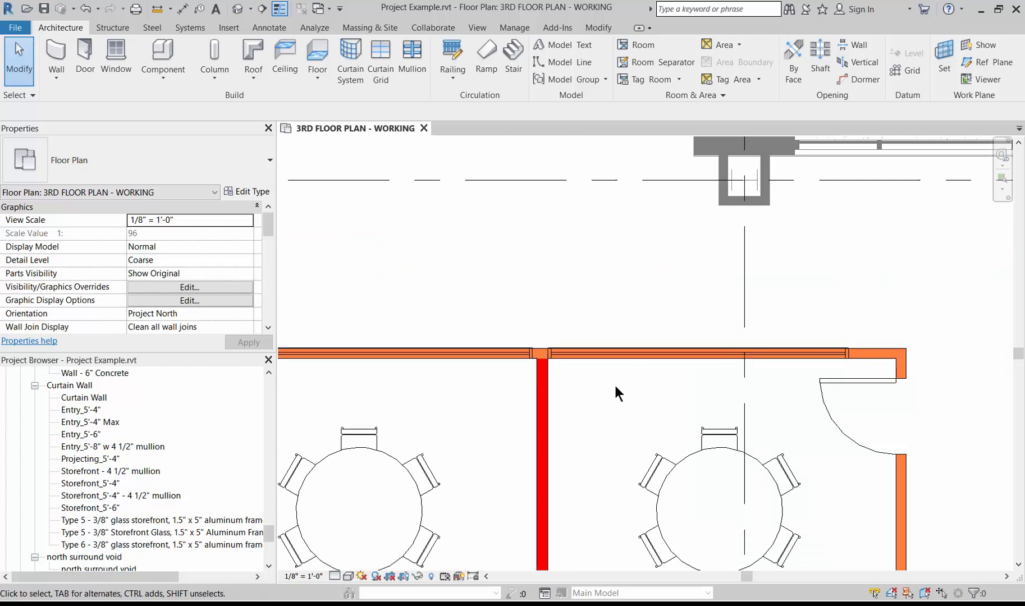
scroll(544, 354, up, 4)
scroll(538, 370, up, 2)
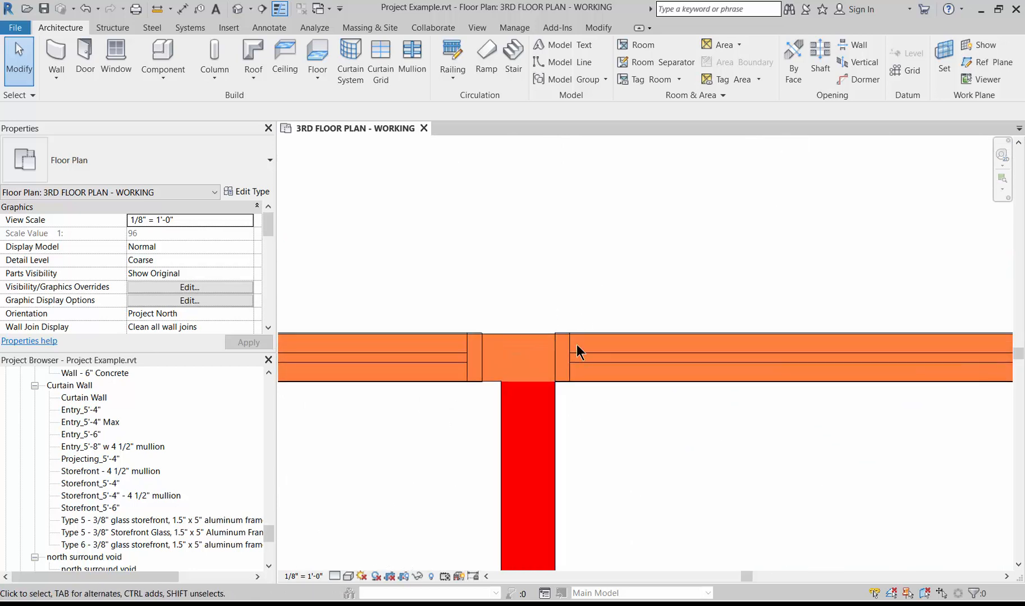
scroll(578, 351, down, 2)
click(564, 321)
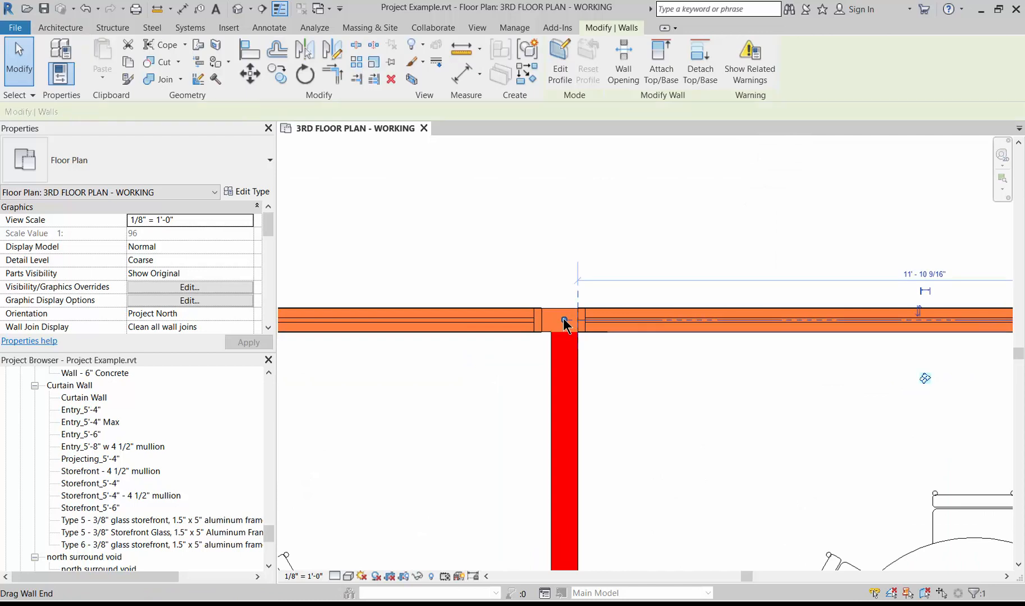
right_click(564, 322)
click(638, 92)
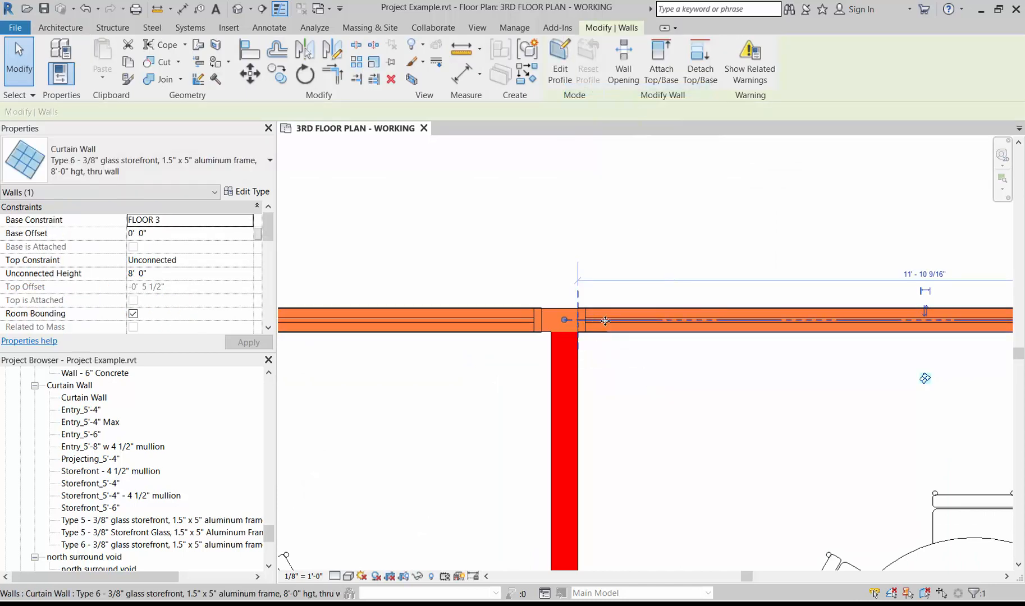
drag(605, 320, 592, 328)
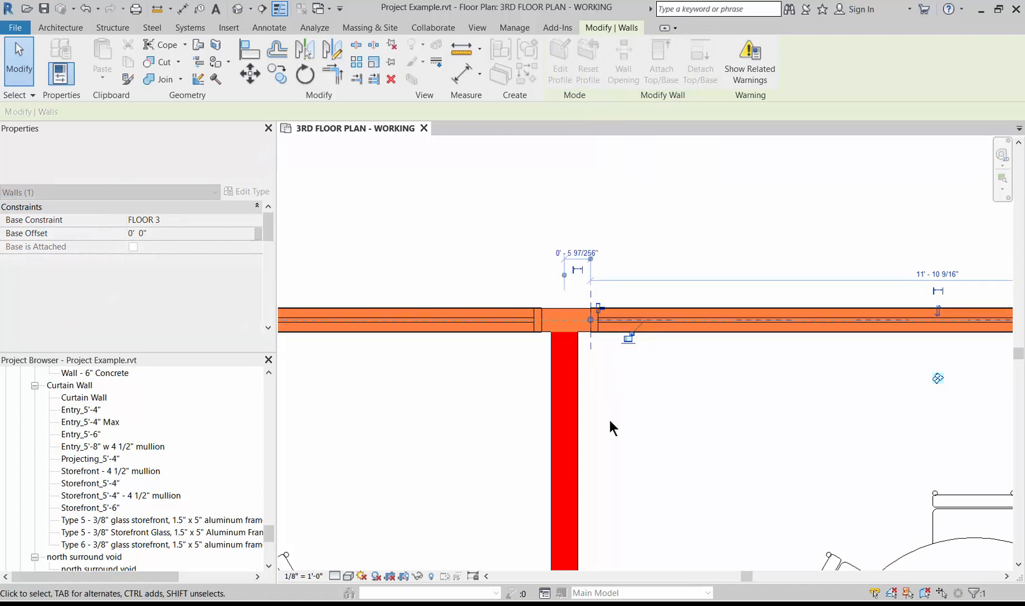
click(677, 389)
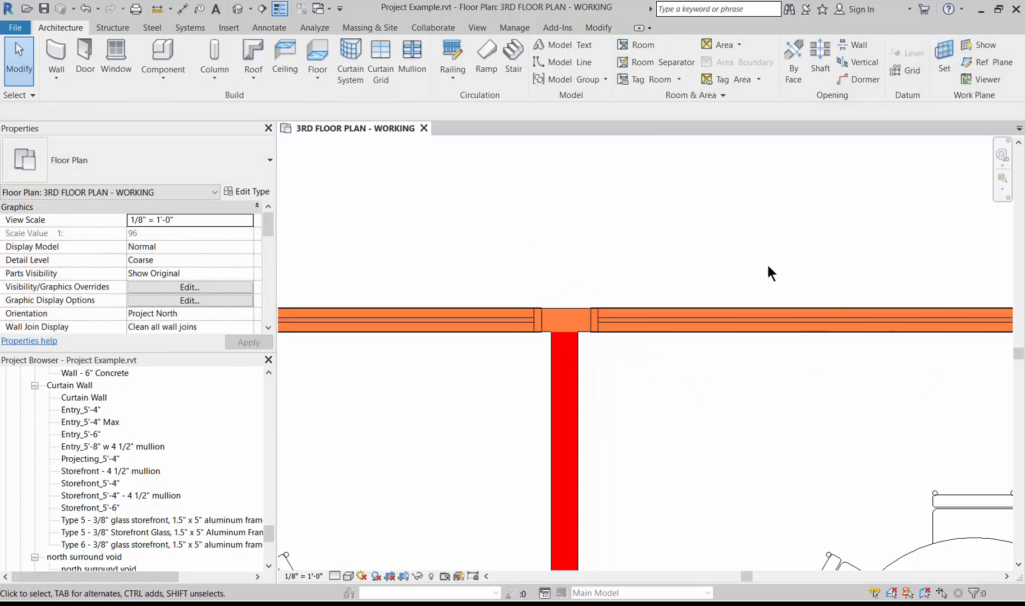
- Start a new wall and duplicate the Type 6 curtain wall type as "Type 7 - 1/2" glass storefront, frameless, 8'-0" hgt, thru clg wall"
scroll(768, 267, down, 6)
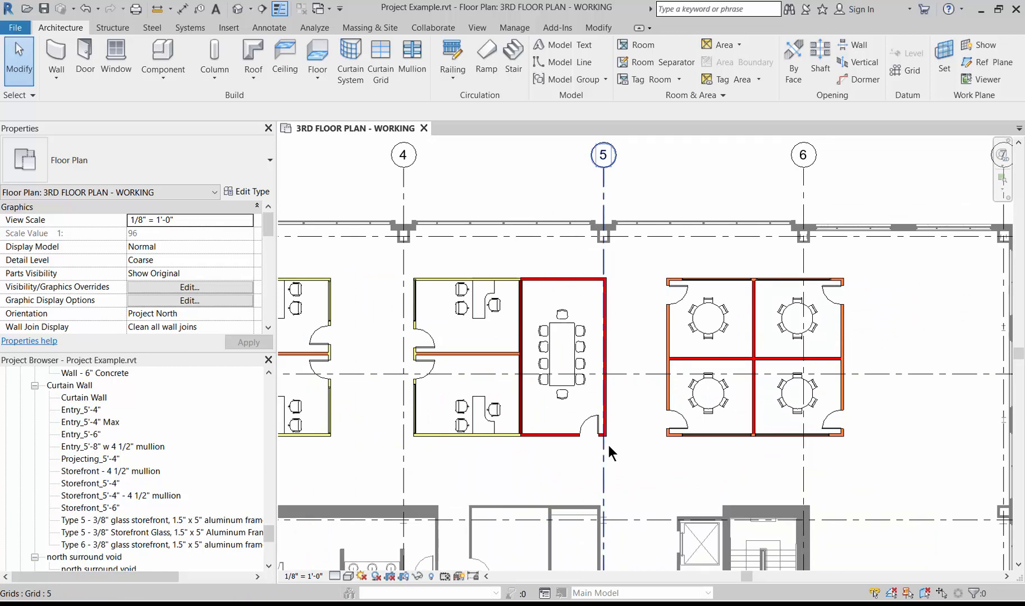
scroll(607, 443, up, 2)
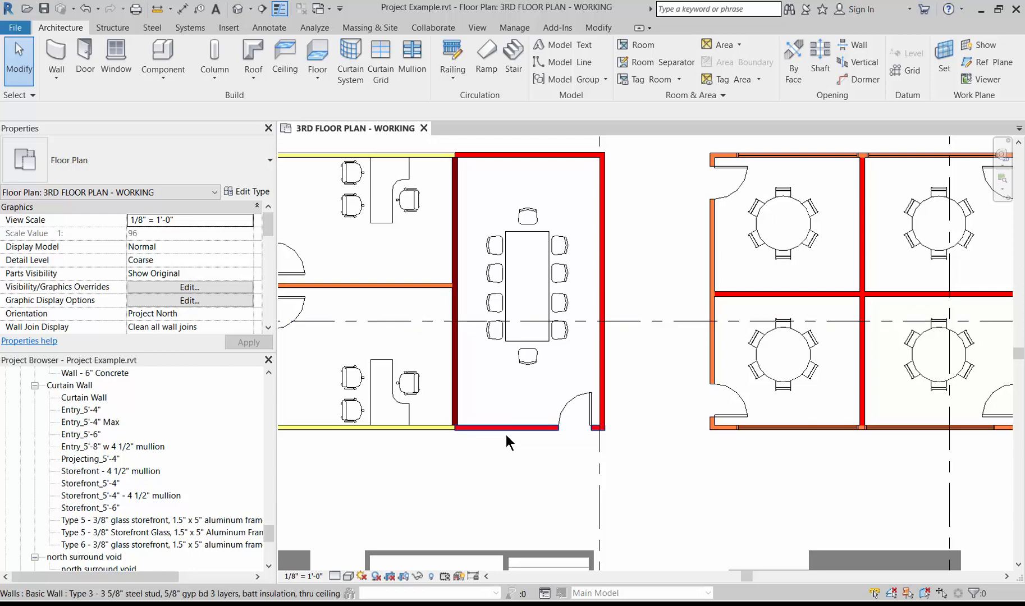
scroll(506, 435, up, 4)
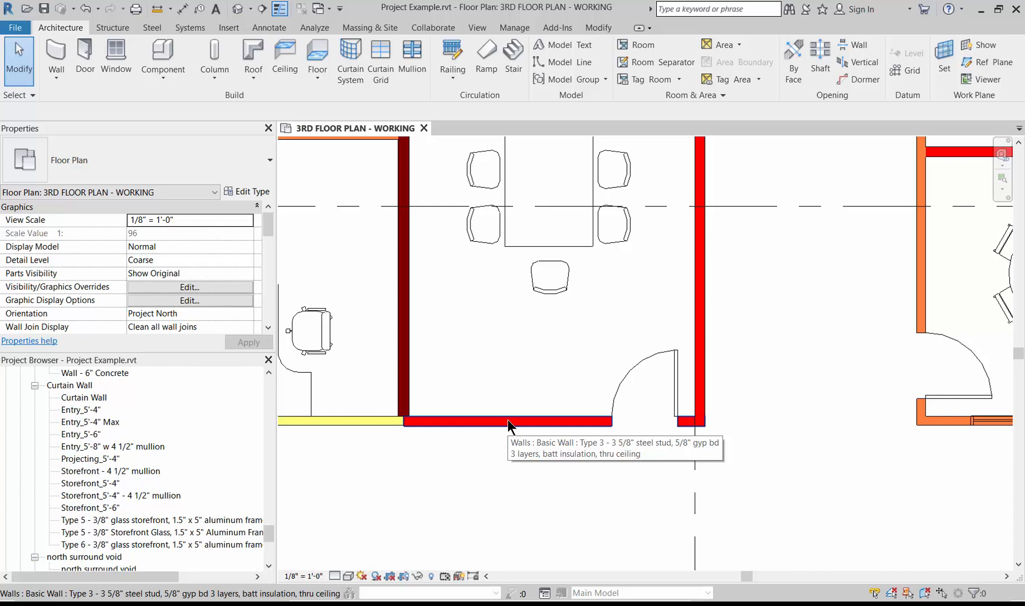
scroll(746, 505, down, 3)
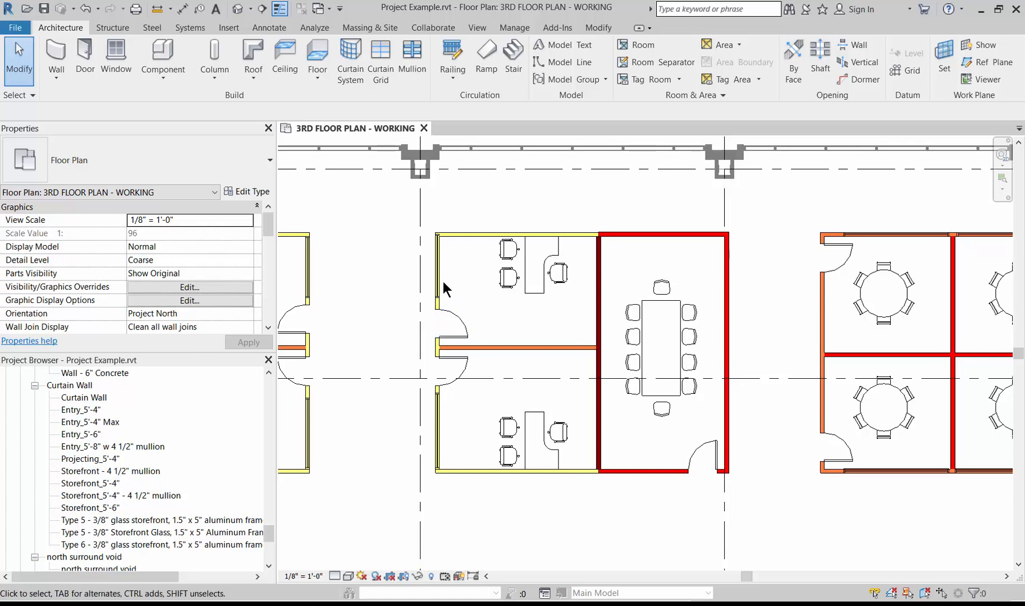
click(56, 56)
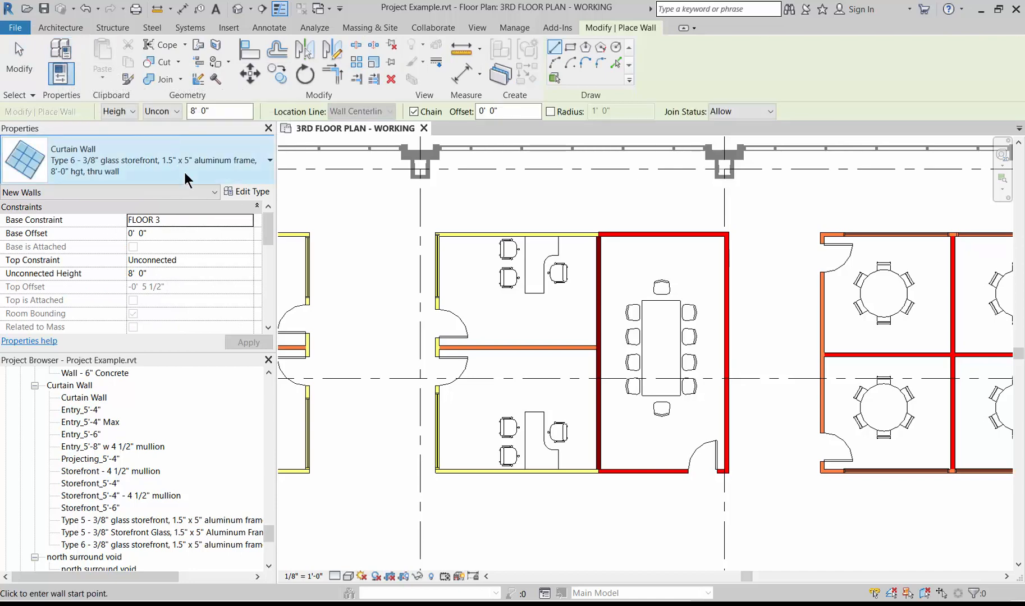
click(245, 192)
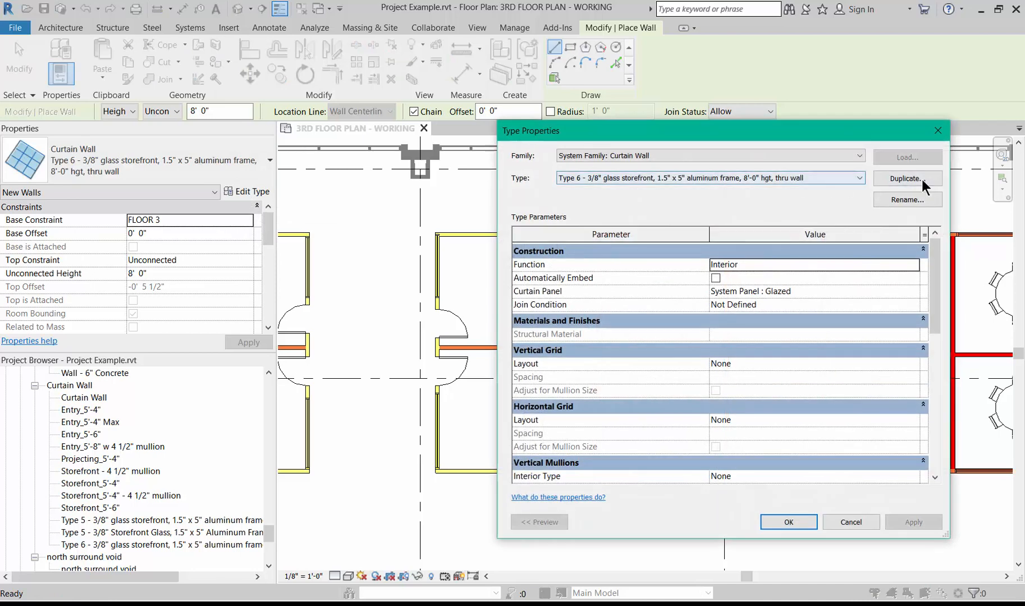
click(915, 178)
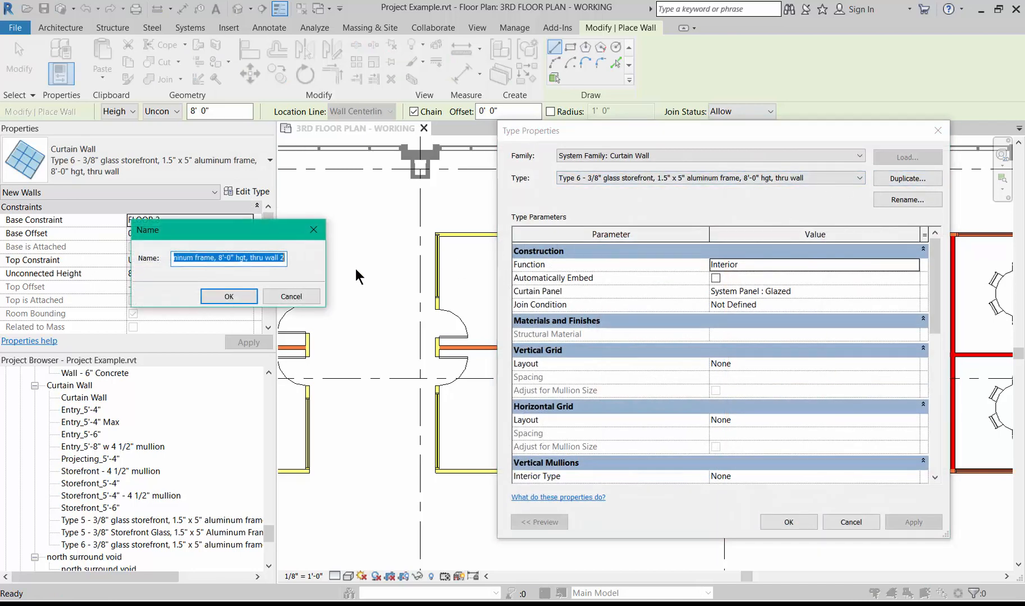
click(285, 259)
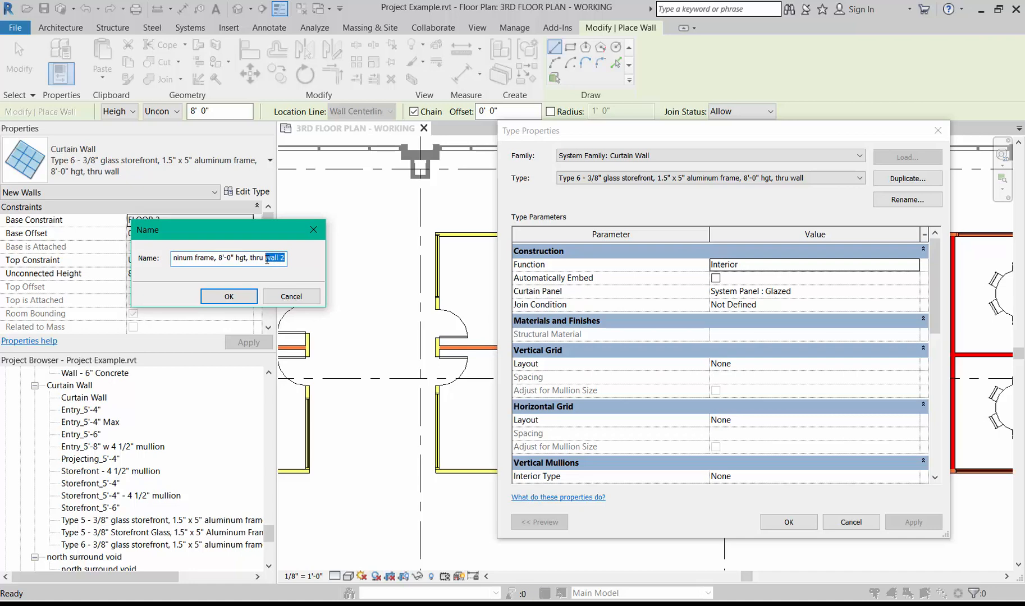
text(wall)
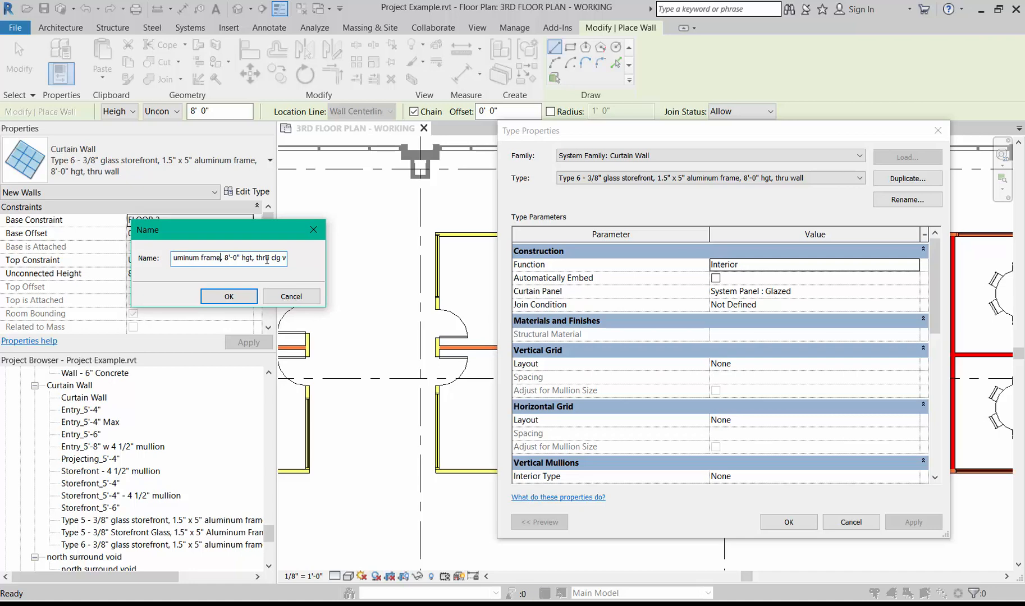
key(BackSpace)
key(BackSpace)
key(BackSpace)
key(BackSpace)
key(BackSpace)
key(BackSpace)
key(BackSpace)
key(BackSpace)
key(BackSpace)
key(BackSpace)
text(fram)
key(Left)
key(Left)
key(Left)
key(Left)
key(Left)
key(Left)
key(Left)
key(Left)
key(Left)
key(Left)
key(BackSpace)
key(BackSpace)
key(Delete)
text(12)
key(BackSpace)
text(/2)
key(Home)
key(Right)
key(Right)
key(Right)
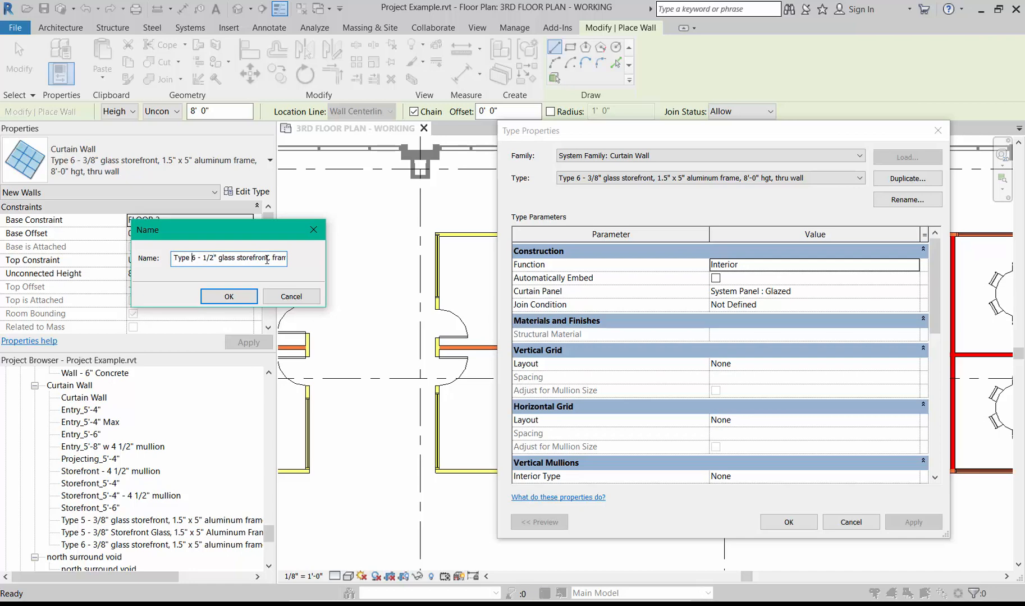
key(Delete)
text(7)
click(236, 291)
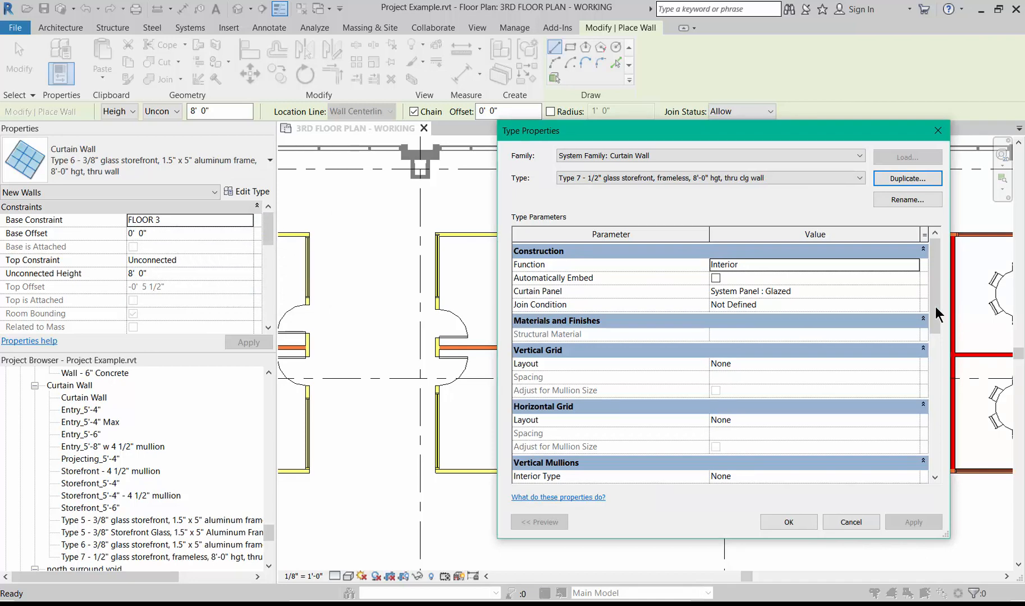
- Set the vertical mullions' Border 1 Type and Border 2 Type to None in the Type 7 curtain wall type
drag(935, 307, 938, 398)
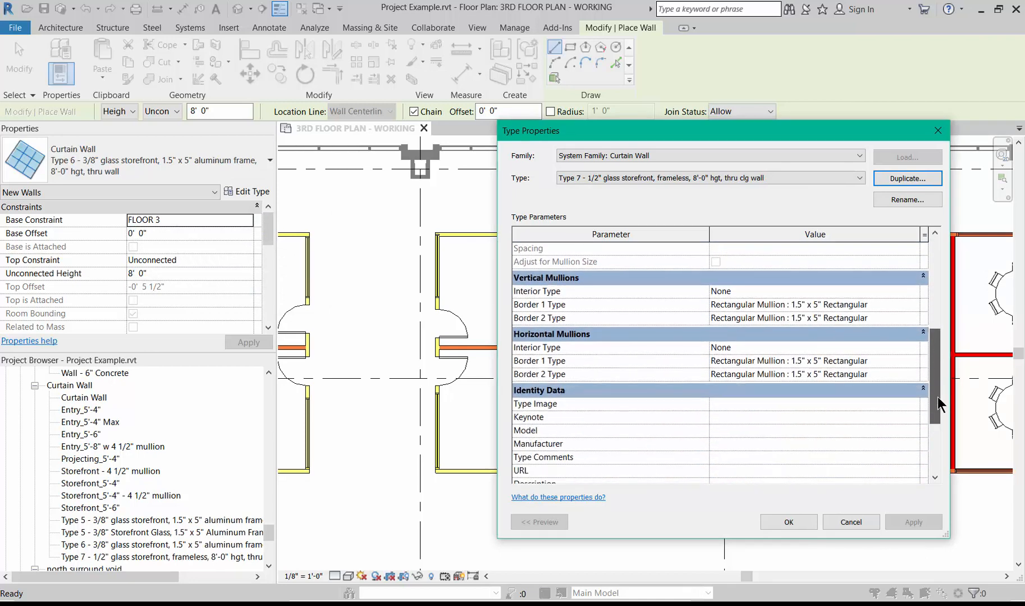
click(912, 303)
click(753, 328)
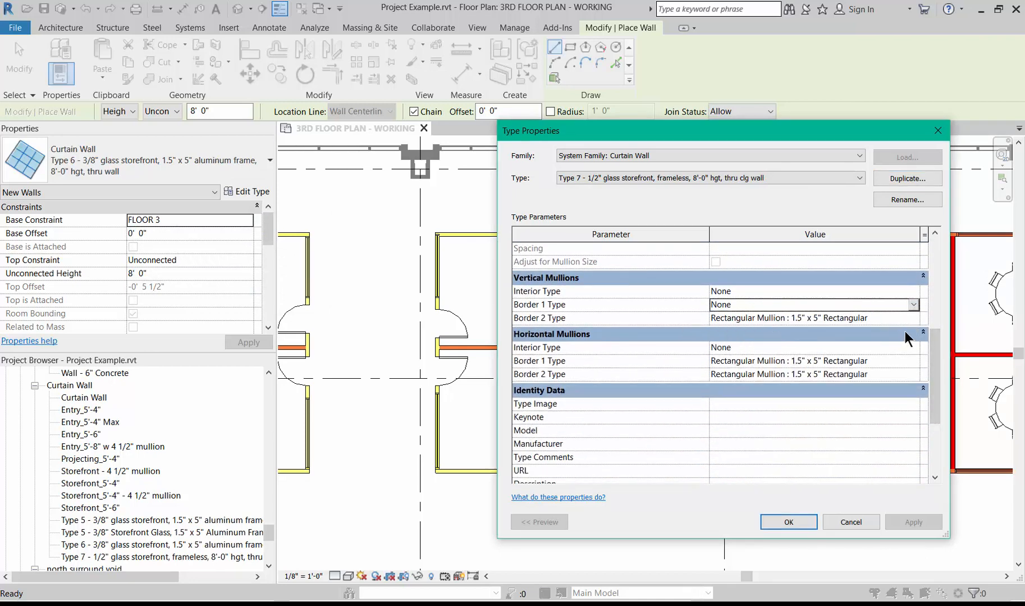
click(915, 319)
click(914, 318)
click(786, 327)
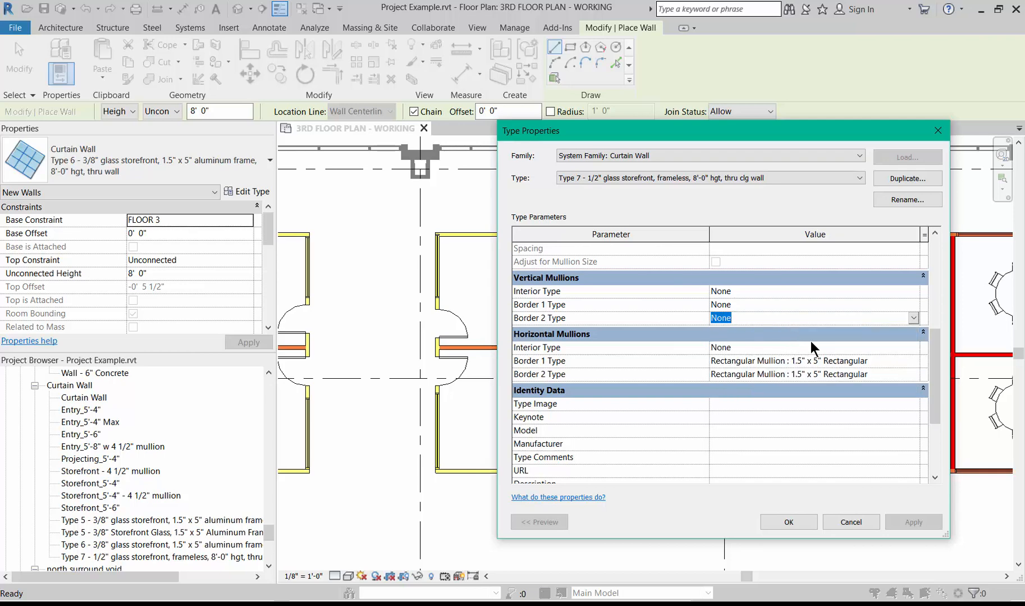
- Set the horizontal mullions' Border 1 Type and Border 2 Type to None and apply the Type 7 definition
click(914, 361)
click(914, 361)
click(724, 374)
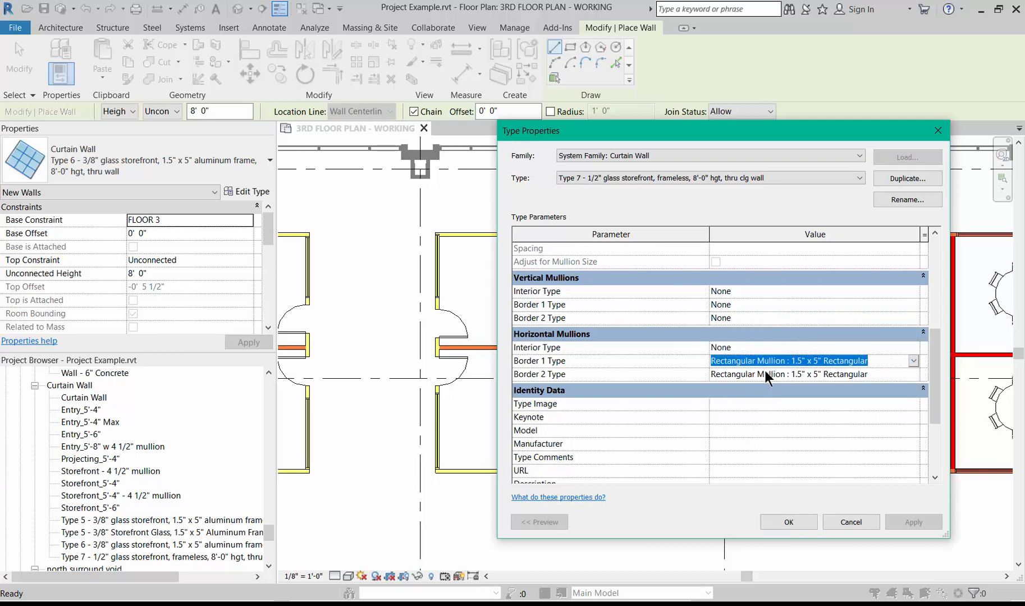
click(913, 374)
click(914, 374)
click(724, 388)
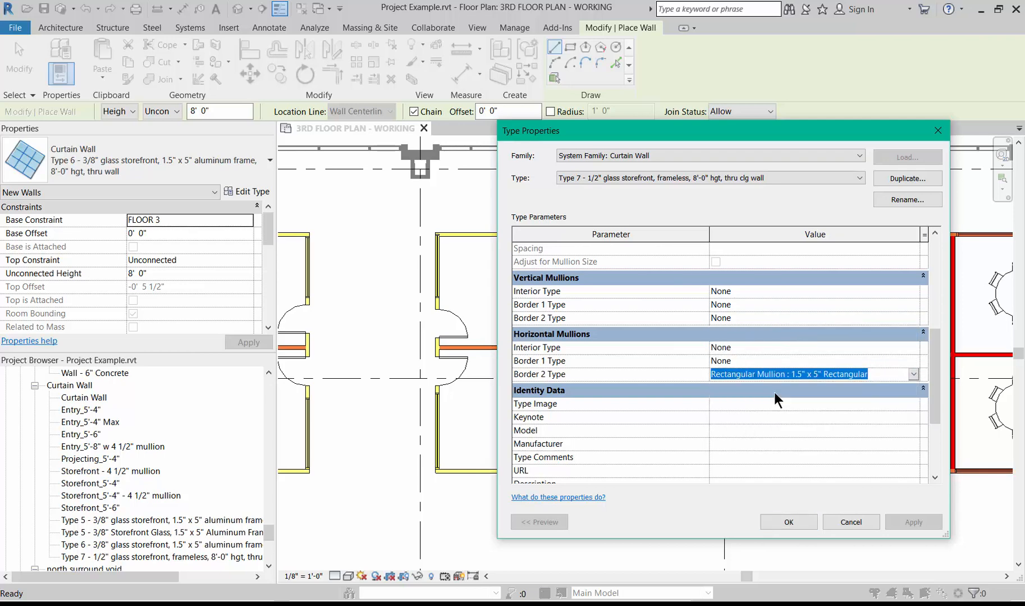
click(798, 526)
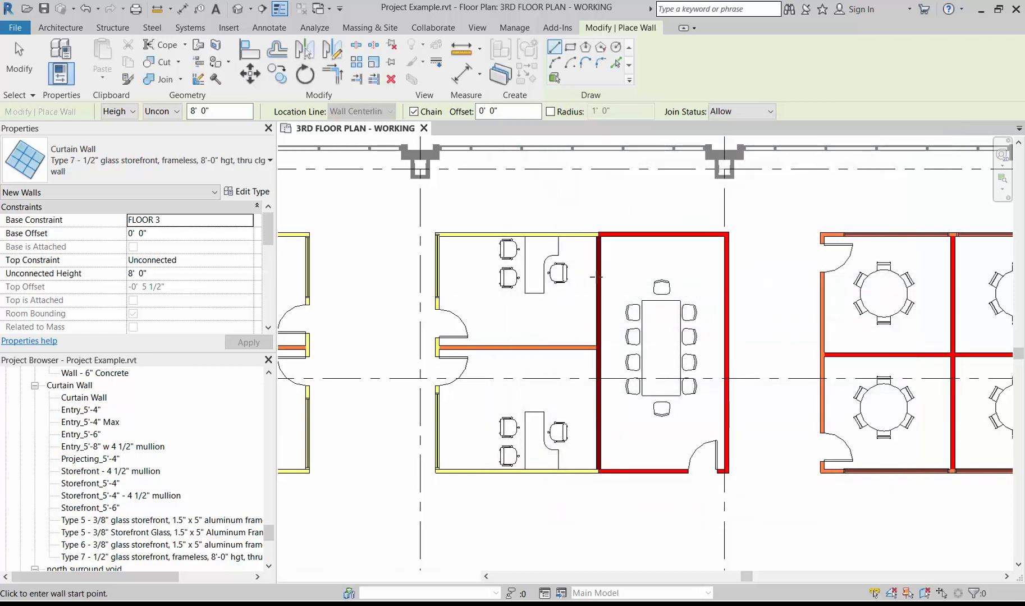
- Delete the single-flush door from the lower red wall of the conference room
scroll(722, 491, up, 3)
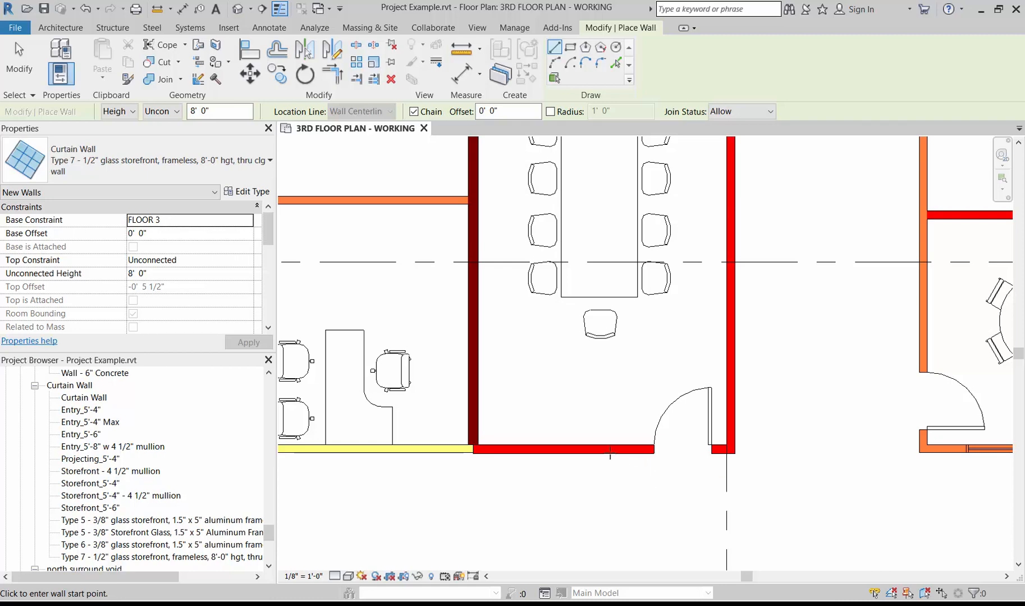
key(Escape)
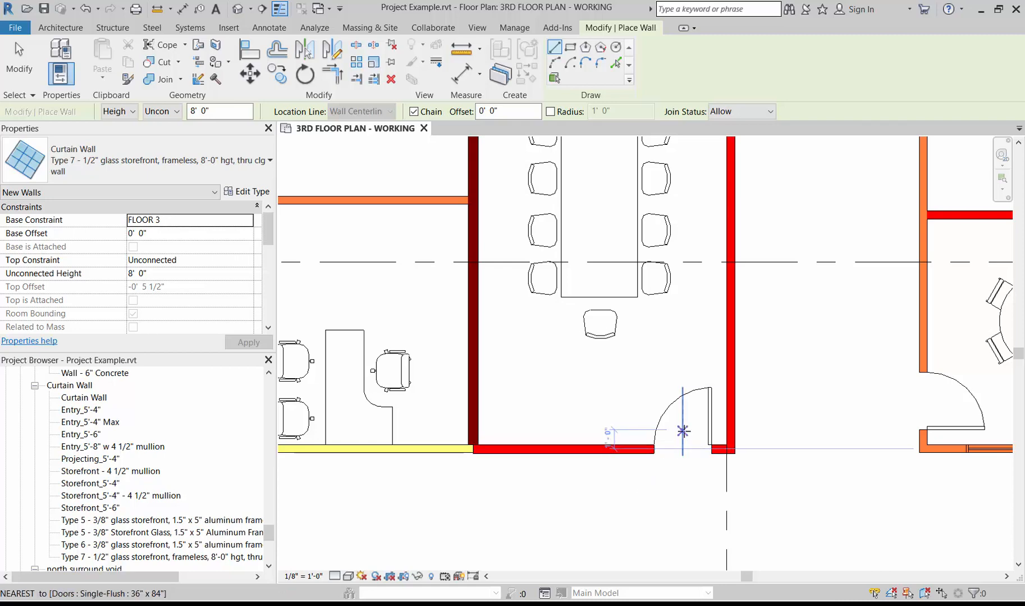
click(672, 407)
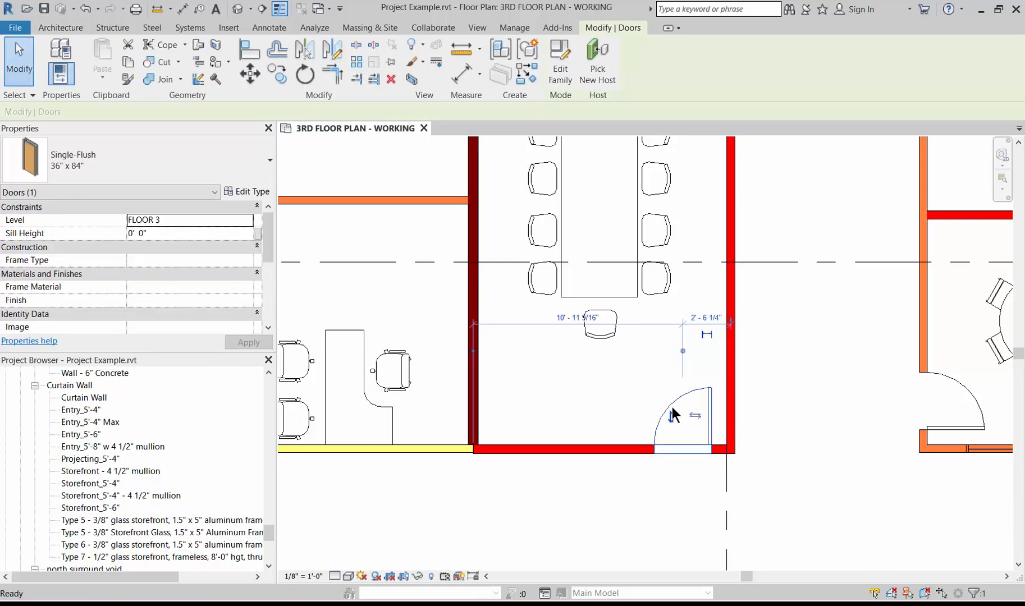
key(Delete)
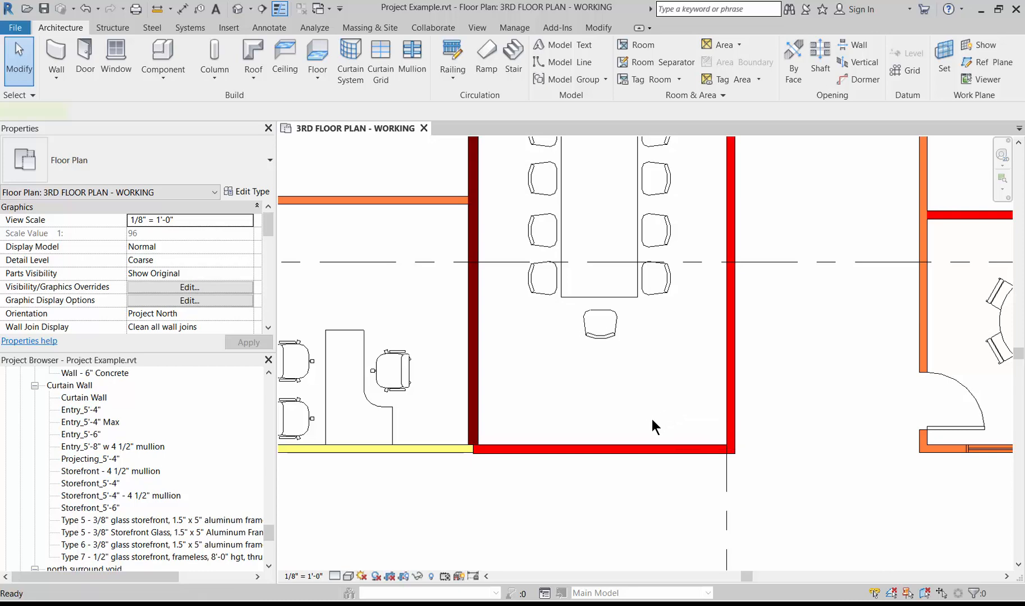
- Draw a Type 7 frameless storefront along the centreline of the conference room's lower red wall, from the dark red wall to the far corner
key(w)
key(a)
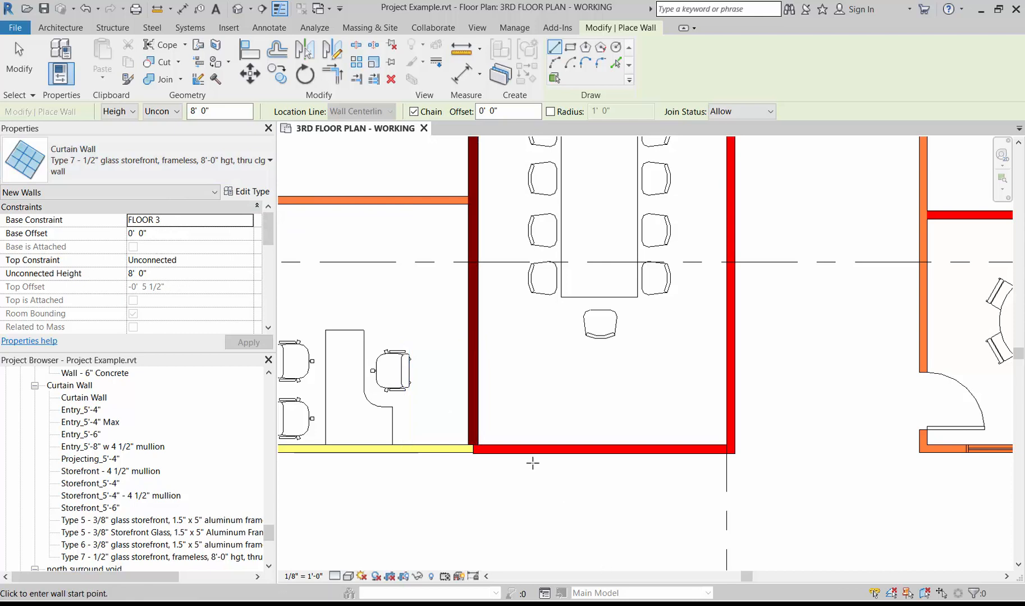
scroll(522, 455, up, 6)
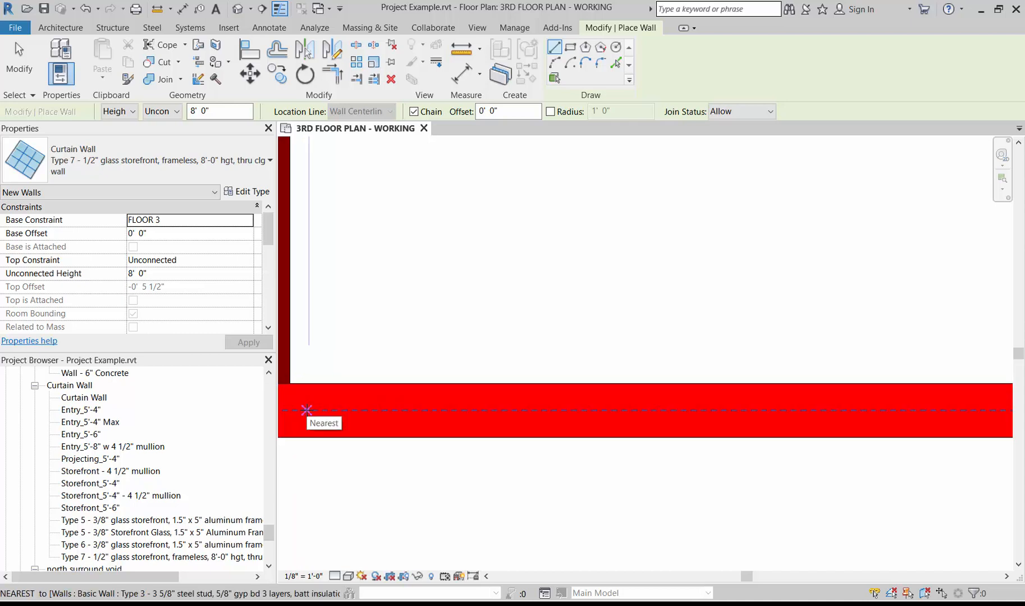
click(307, 410)
scroll(356, 484, down, 3)
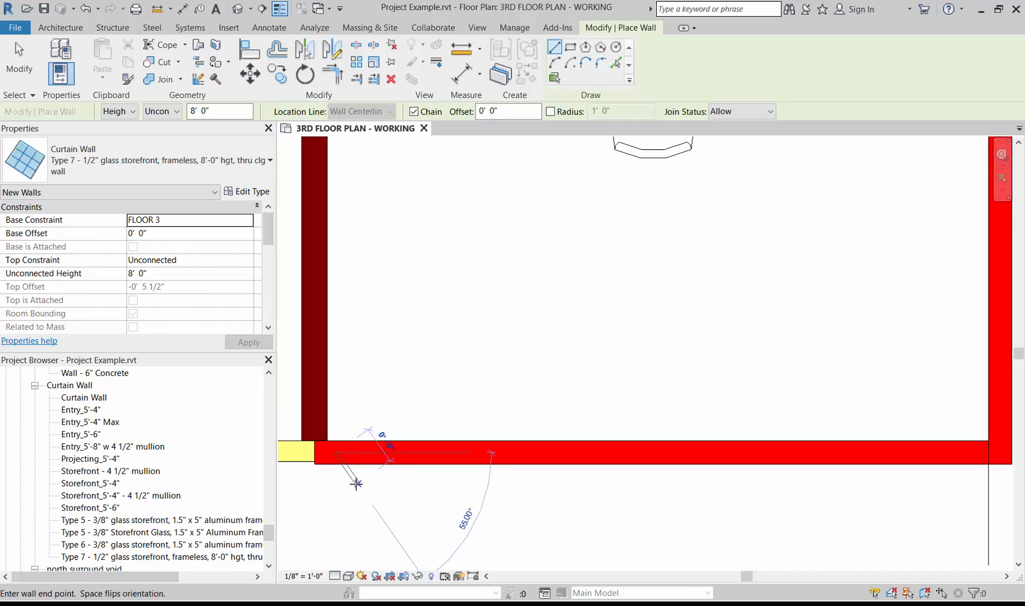
scroll(356, 484, down, 3)
scroll(726, 467, up, 3)
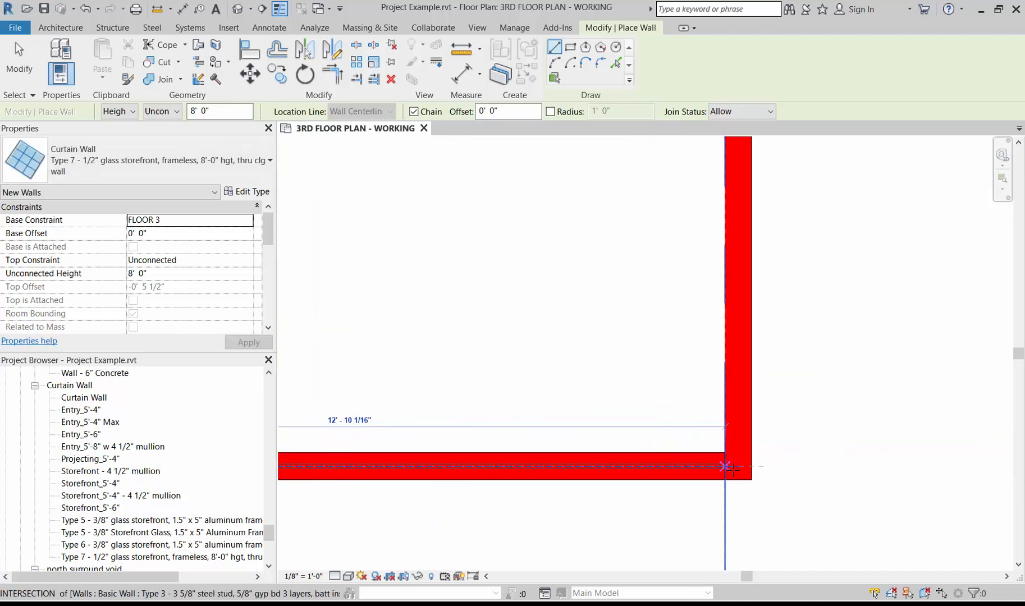
scroll(726, 467, up, 2)
click(726, 466)
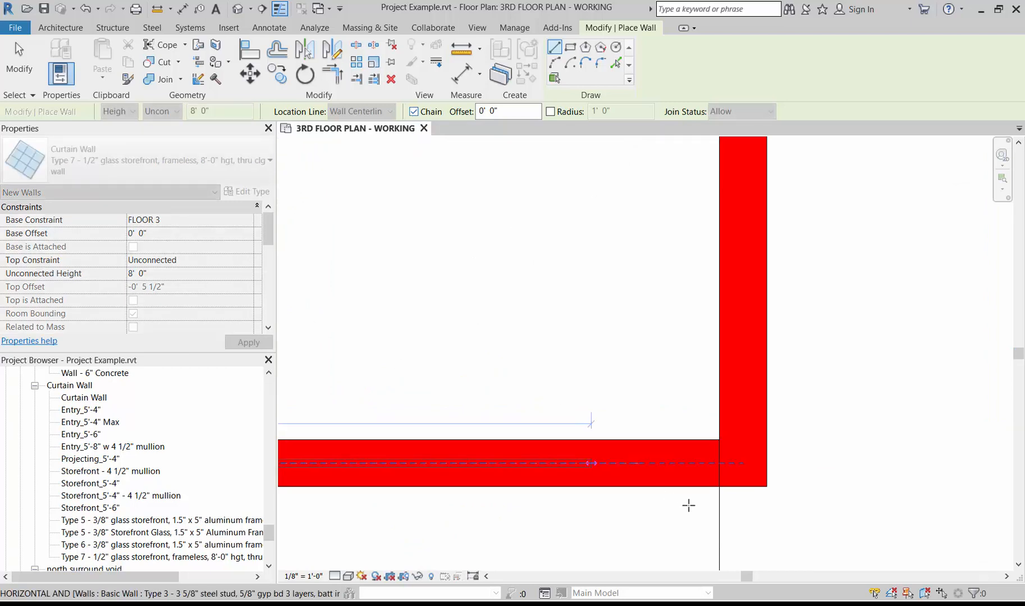
click(742, 463)
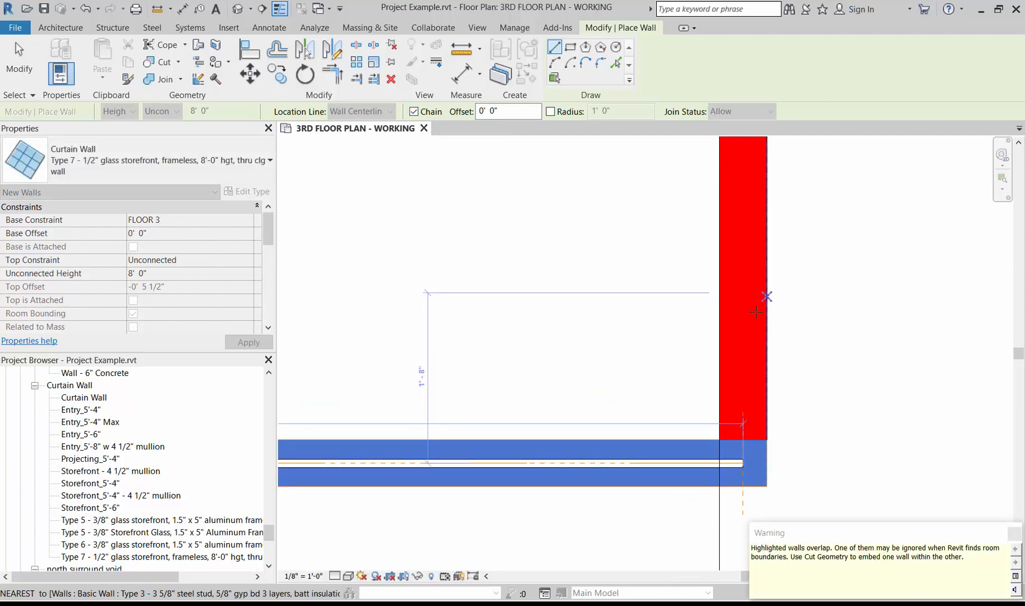
key(Escape)
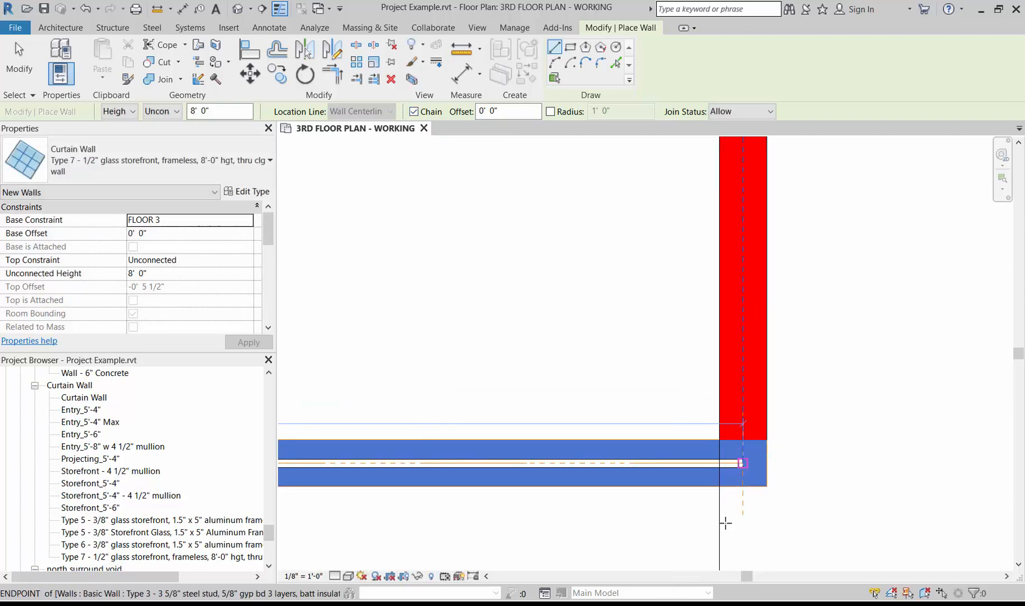
- Draw the Type 7 storefront up the centreline of the conference room's right-hand red wall, from the lower corner to the upper corner
click(737, 468)
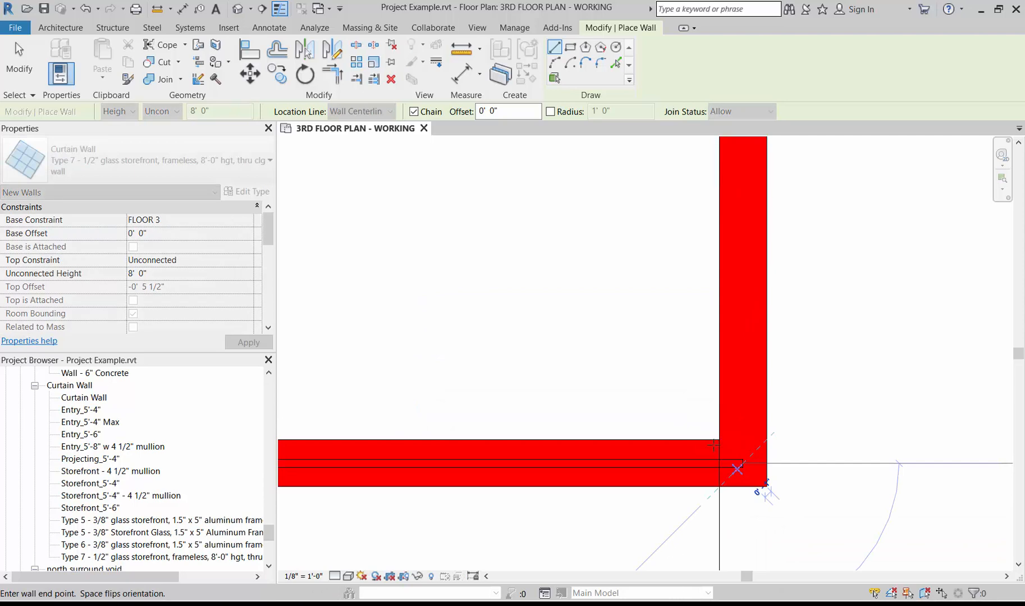
scroll(724, 483, down, 3)
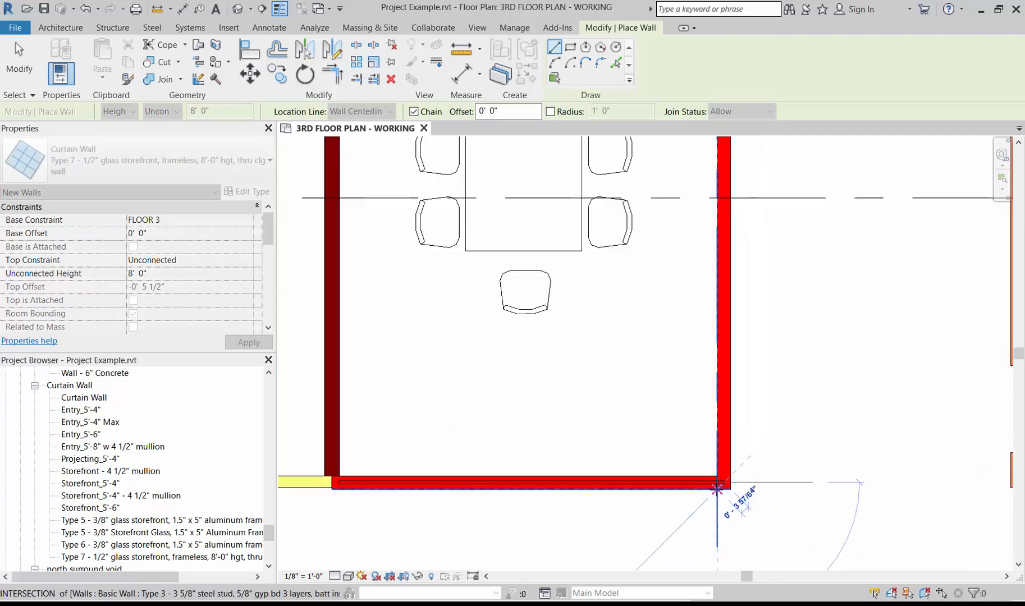
scroll(716, 489, down, 4)
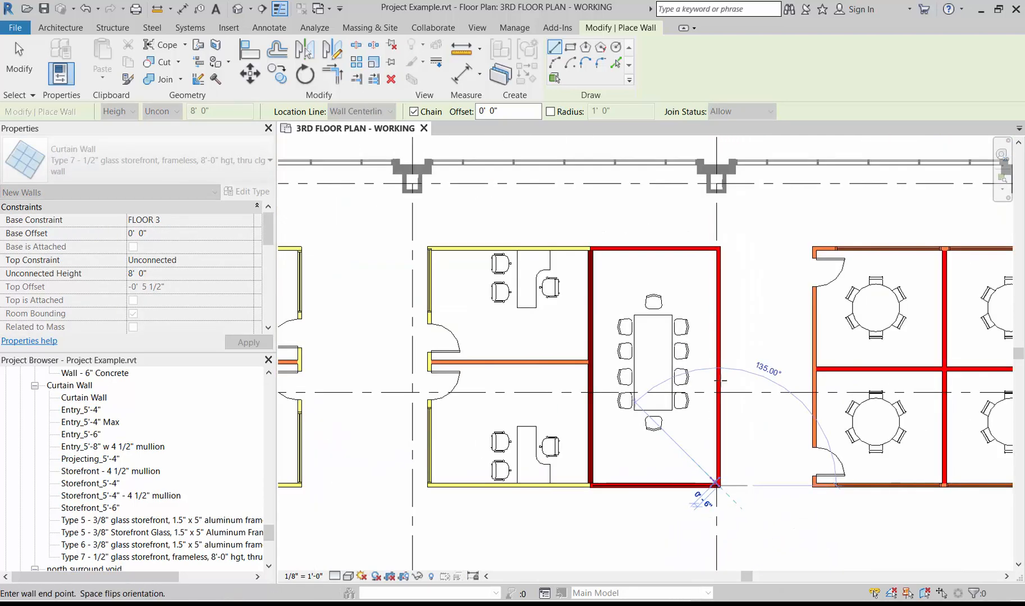
scroll(730, 236, up, 6)
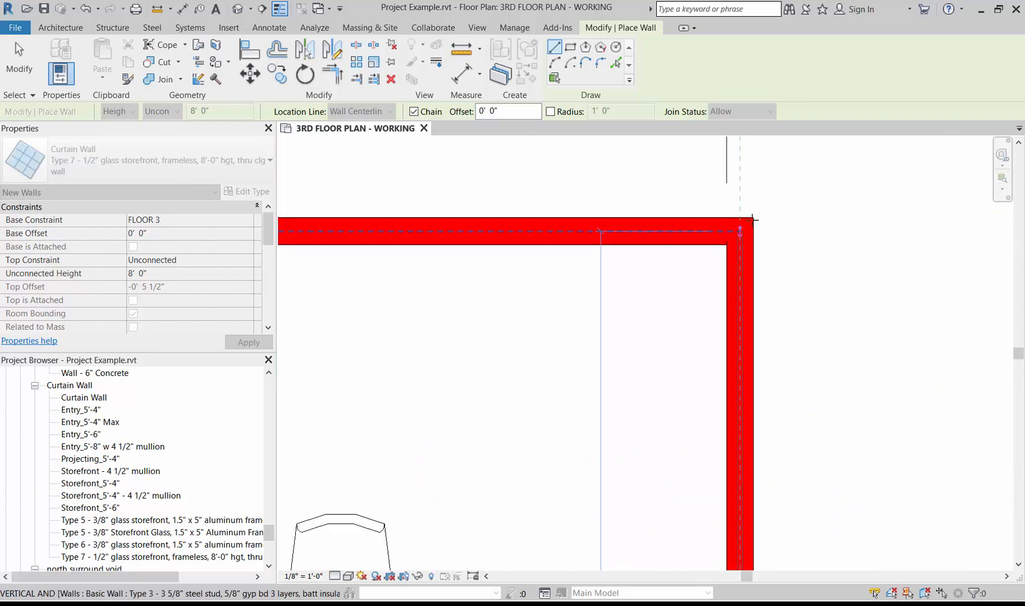
scroll(754, 219, up, 2)
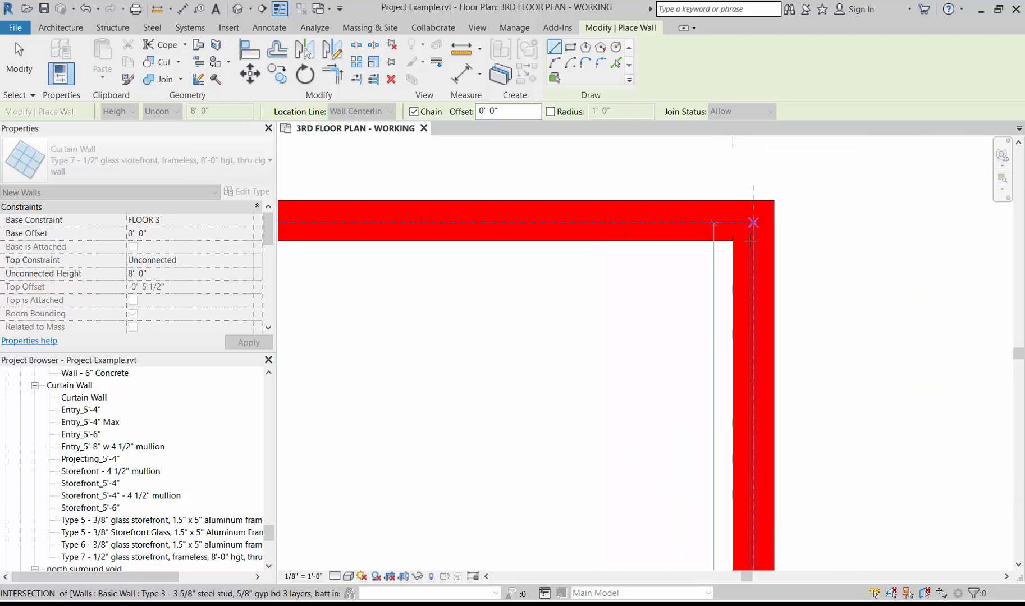
click(751, 240)
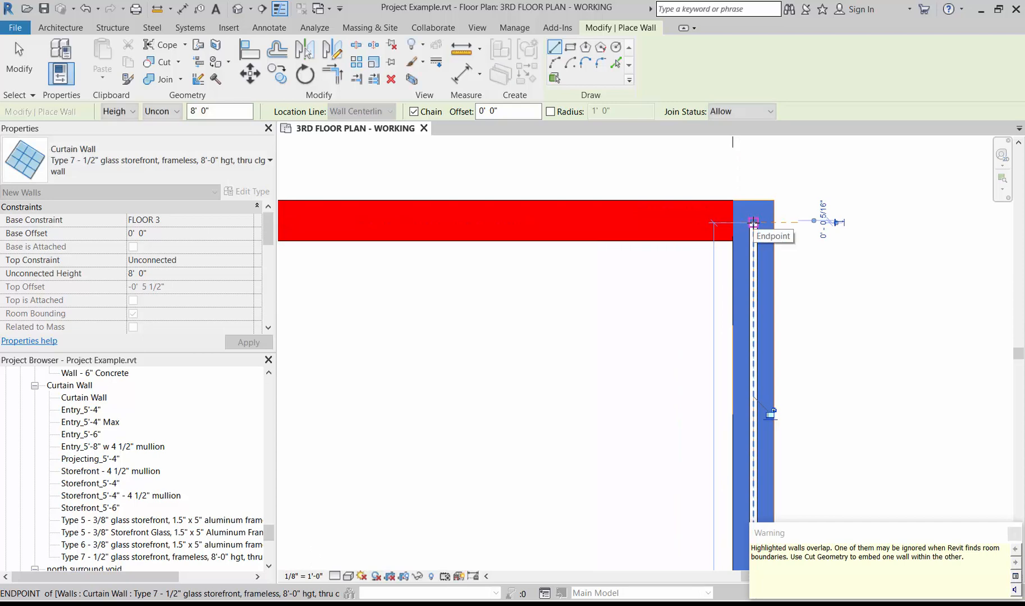
- Continue the Type 7 storefront along the centreline of the upper red wall to near the dark red wall, and dismiss the overlap warning
scroll(915, 356, down, 5)
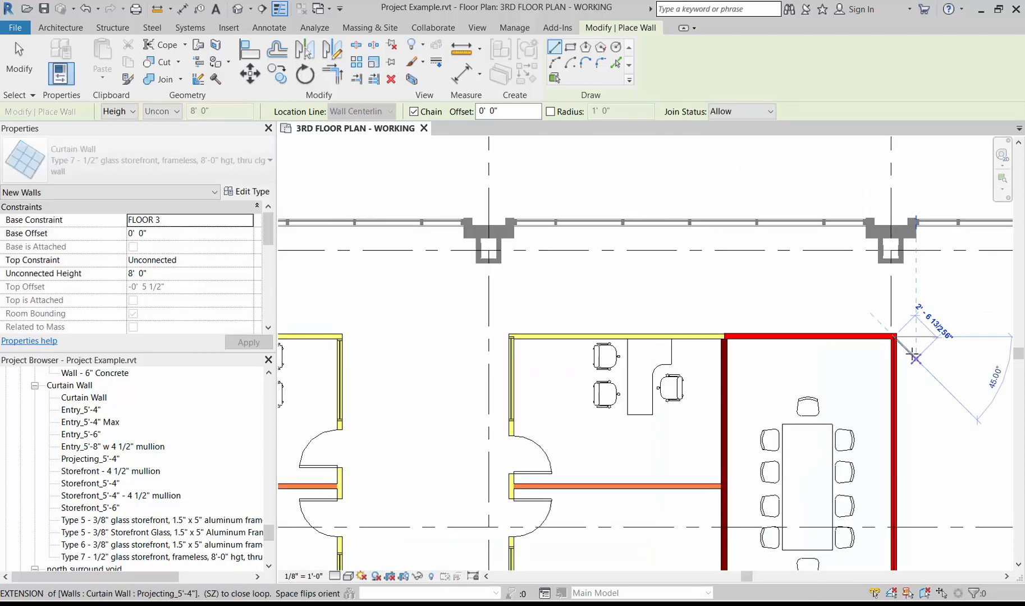
scroll(751, 328, up, 6)
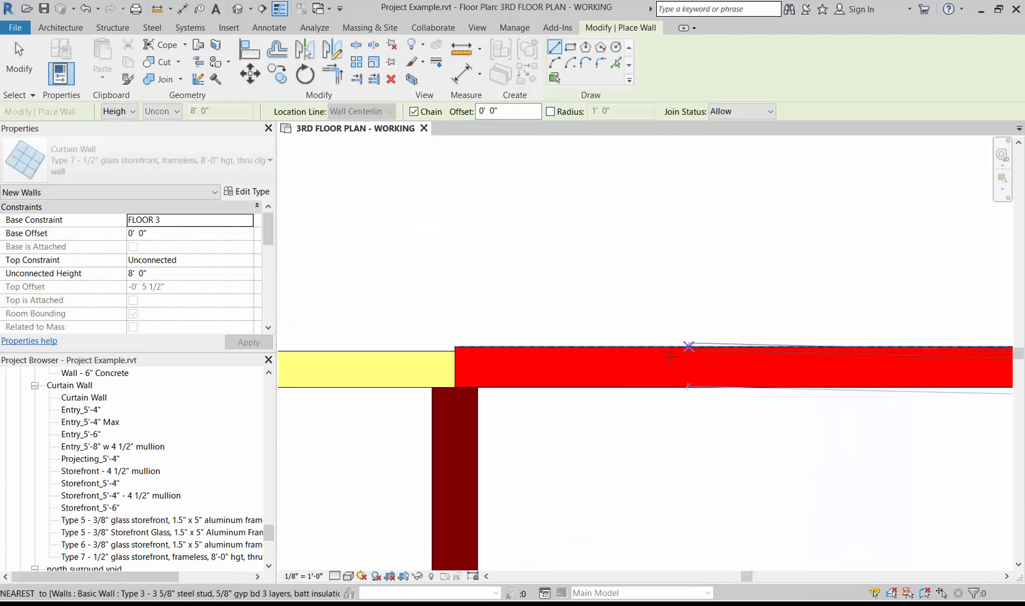
scroll(670, 357, up, 2)
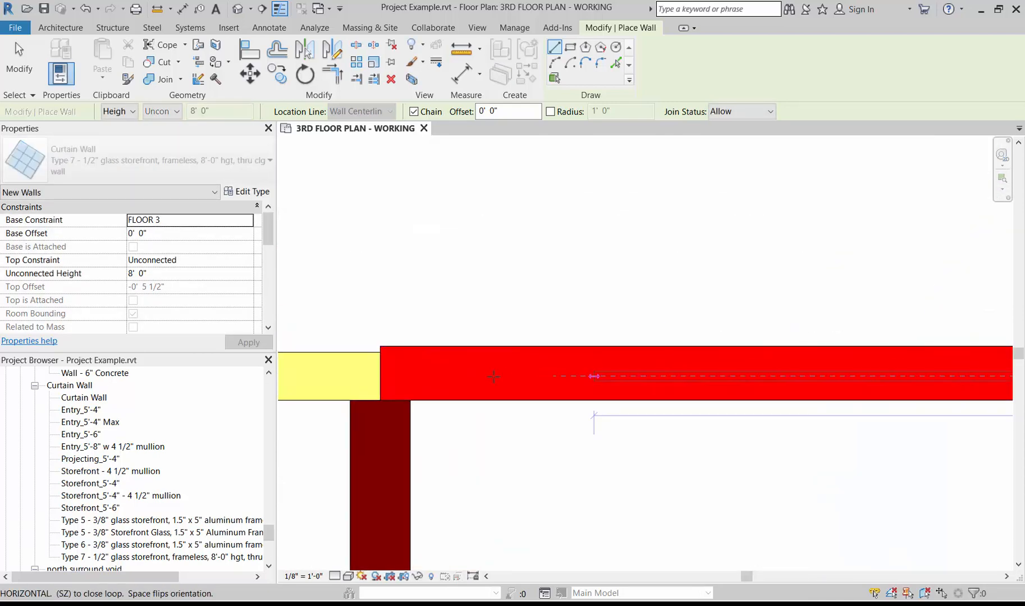
click(429, 374)
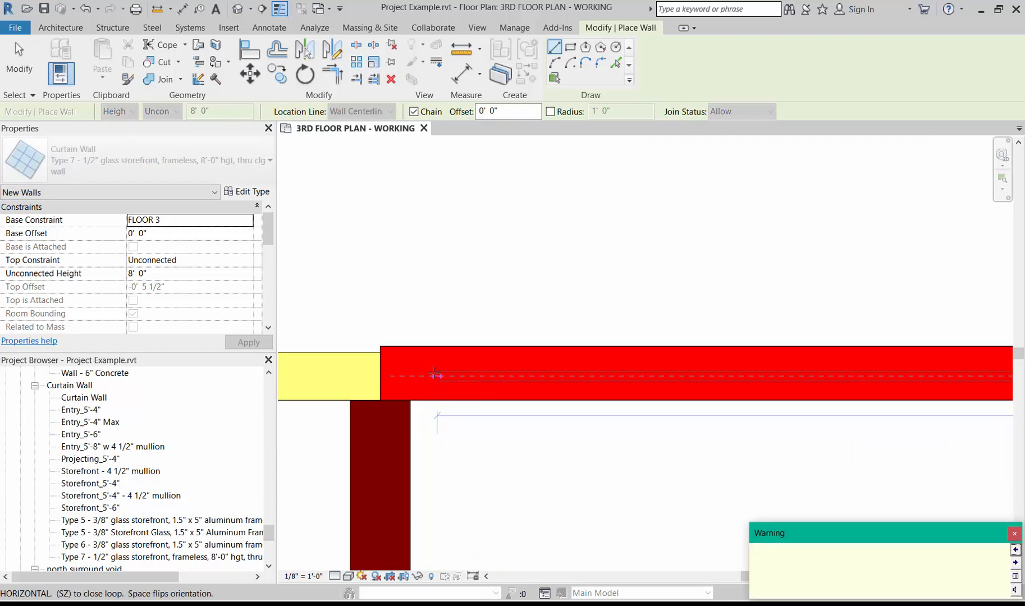
scroll(495, 312, down, 2)
key(Escape)
key(Escape)
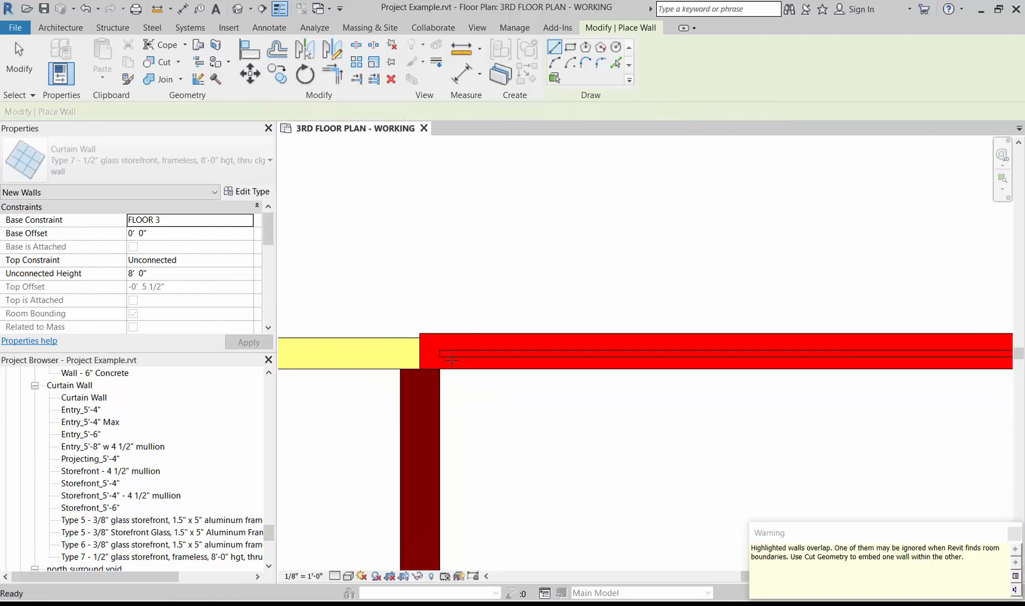
scroll(492, 271, down, 5)
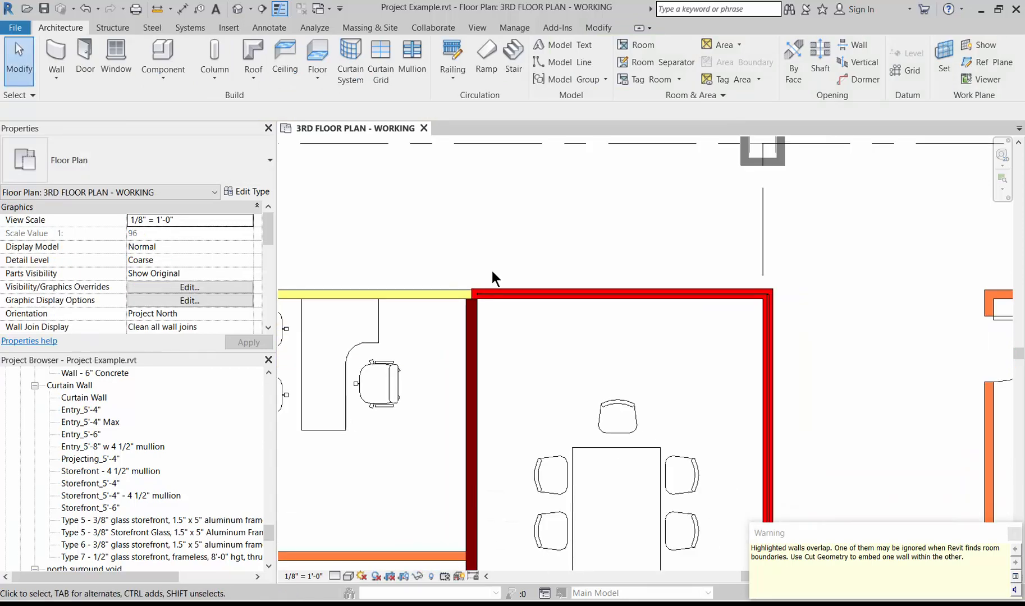
scroll(492, 273, down, 1)
scroll(531, 549, up, 1)
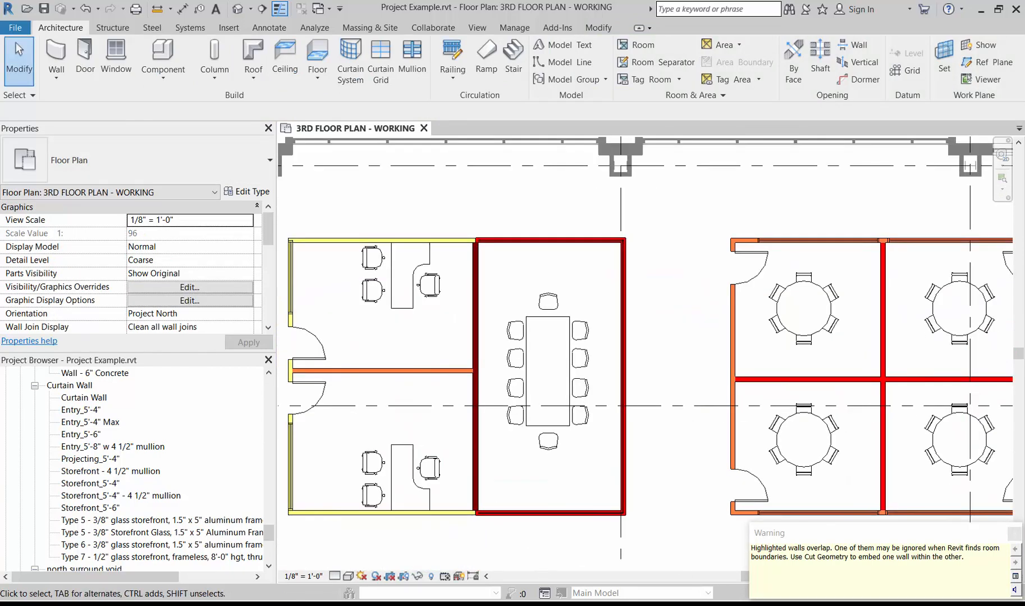
click(1015, 534)
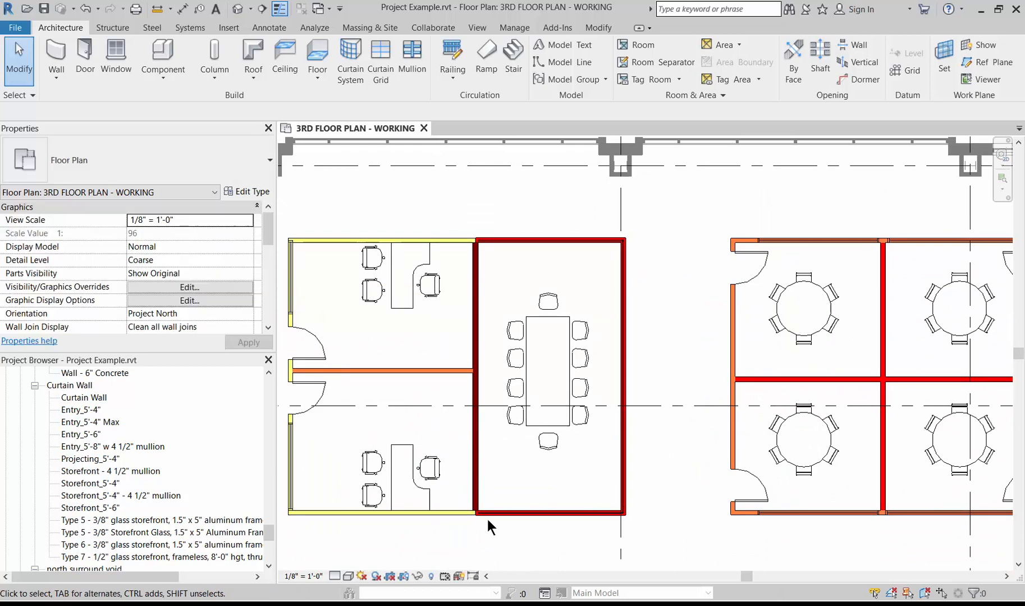
- Disallow the join at the lower storefront's left end and pull it about 7 13/16" to the right of the red wall's end
scroll(492, 529, up, 4)
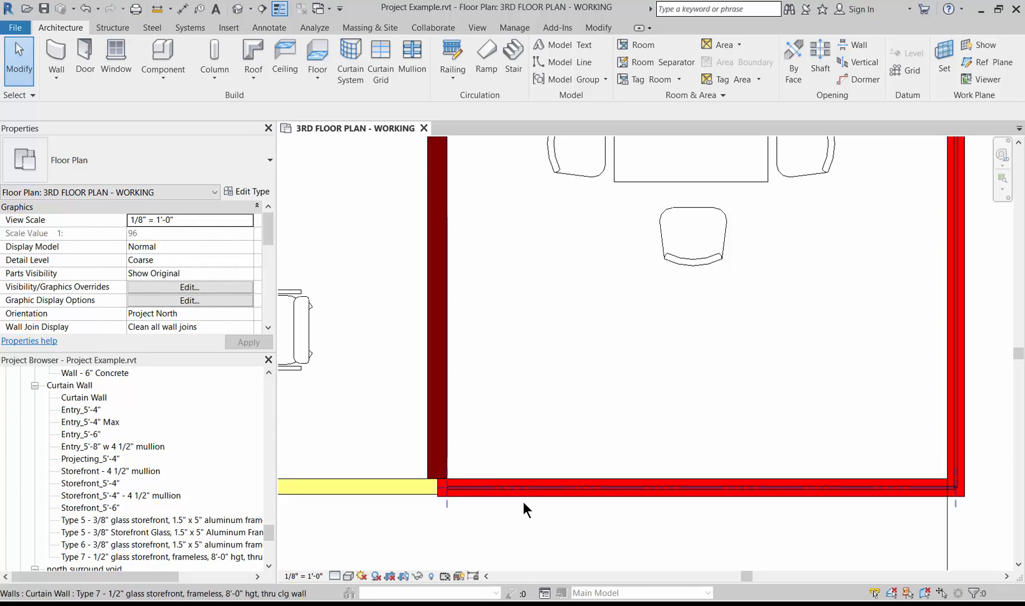
scroll(509, 512, up, 2)
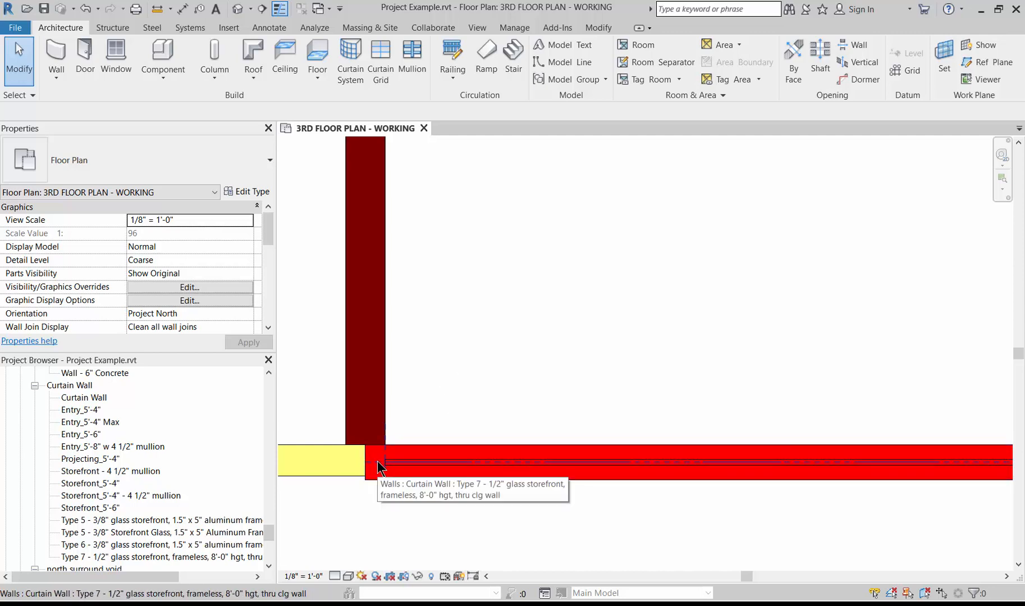
scroll(395, 469, up, 1)
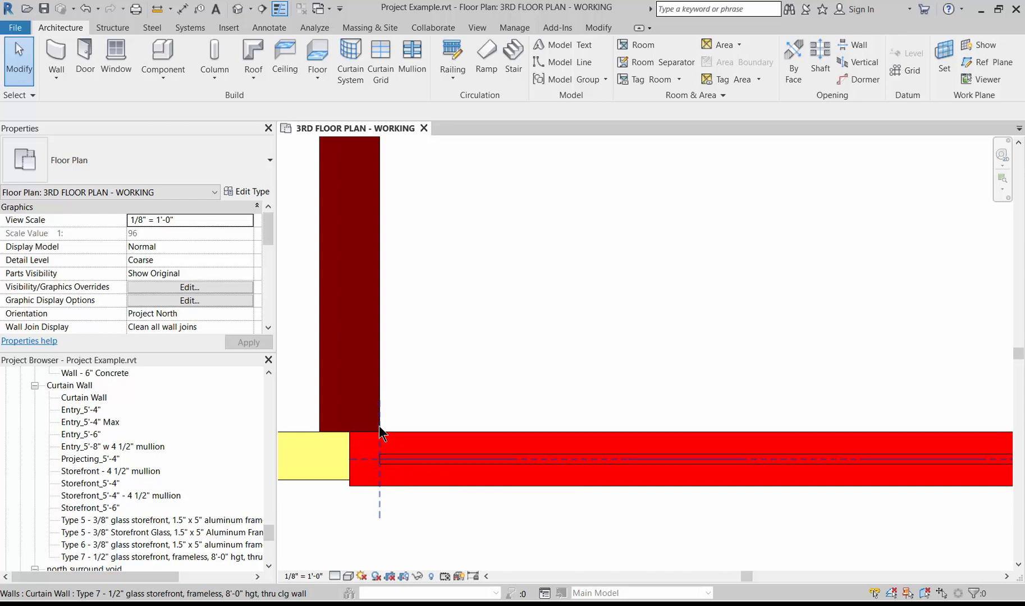
click(394, 457)
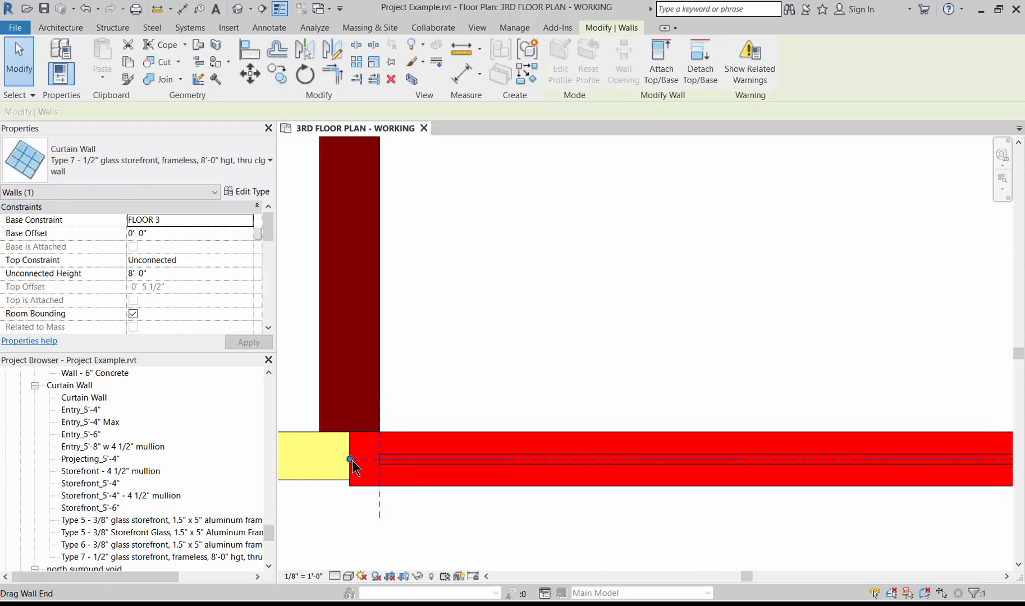
right_click(353, 461)
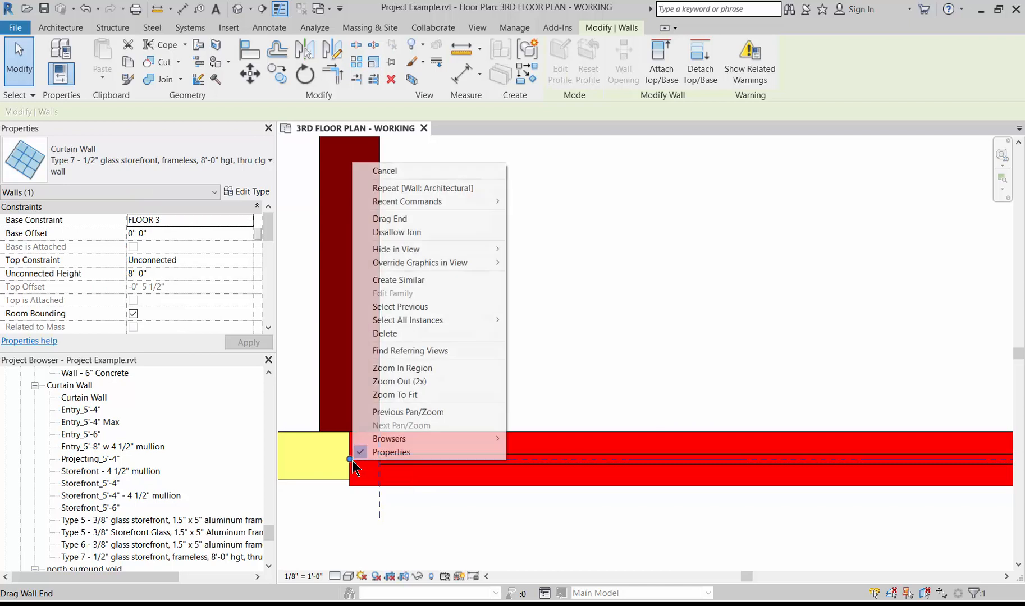
click(411, 238)
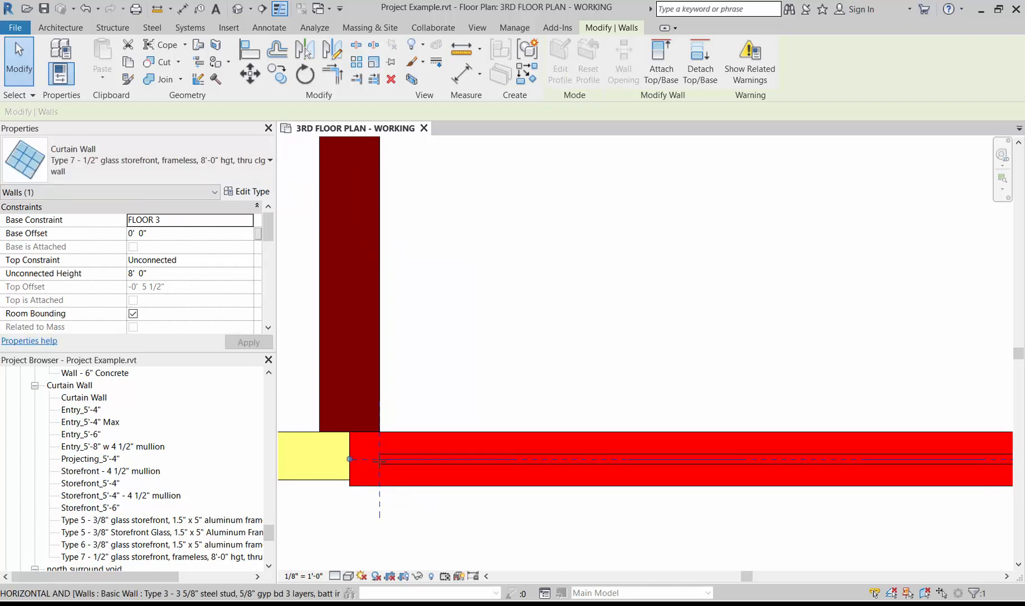
drag(408, 462, 427, 459)
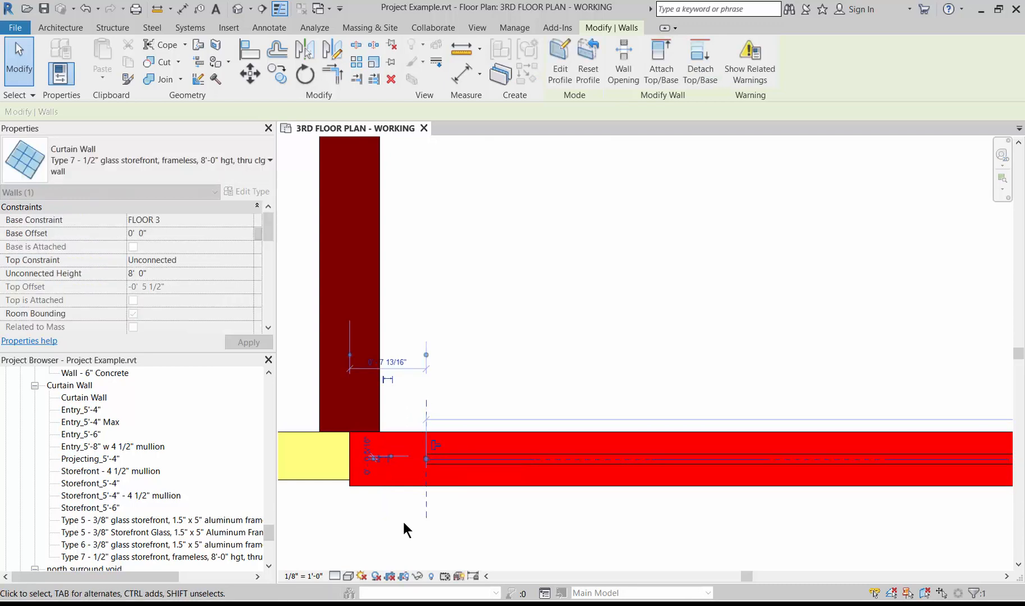
click(380, 527)
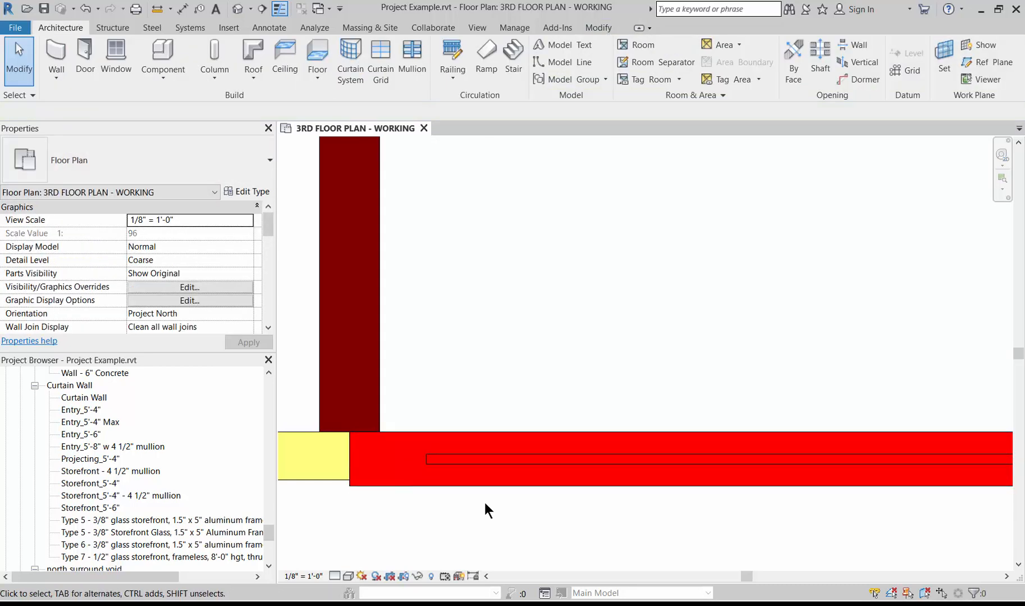
scroll(633, 534, down, 1)
scroll(634, 533, down, 1)
scroll(393, 494, up, 2)
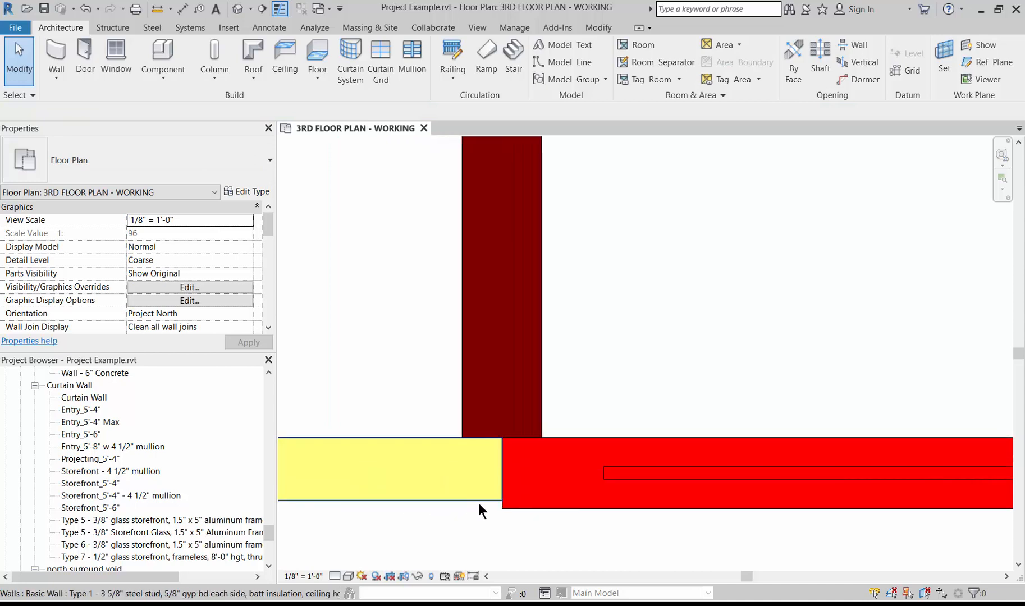
click(520, 510)
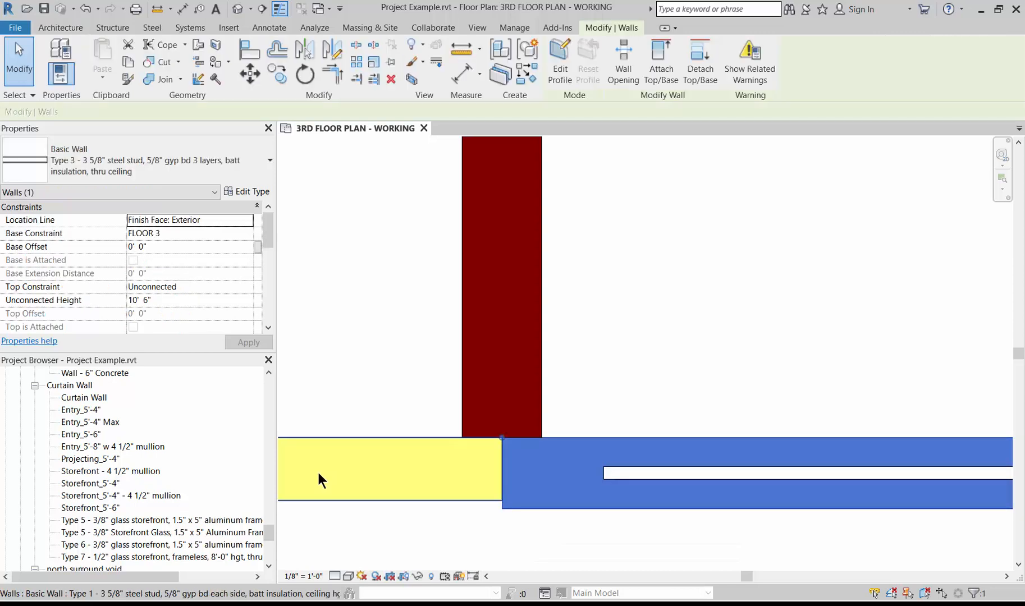
scroll(318, 472, down, 3)
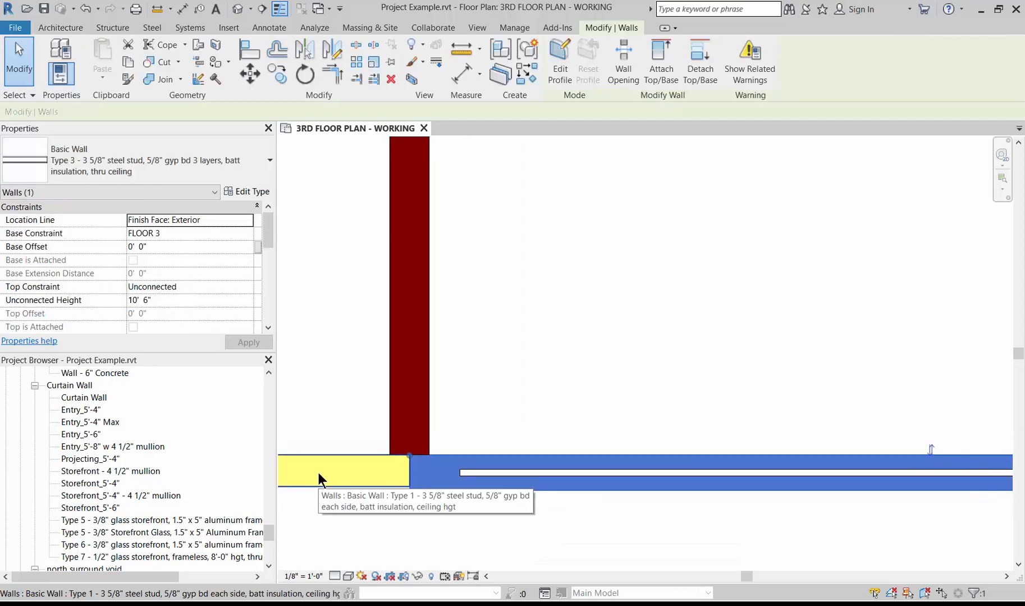
click(781, 455)
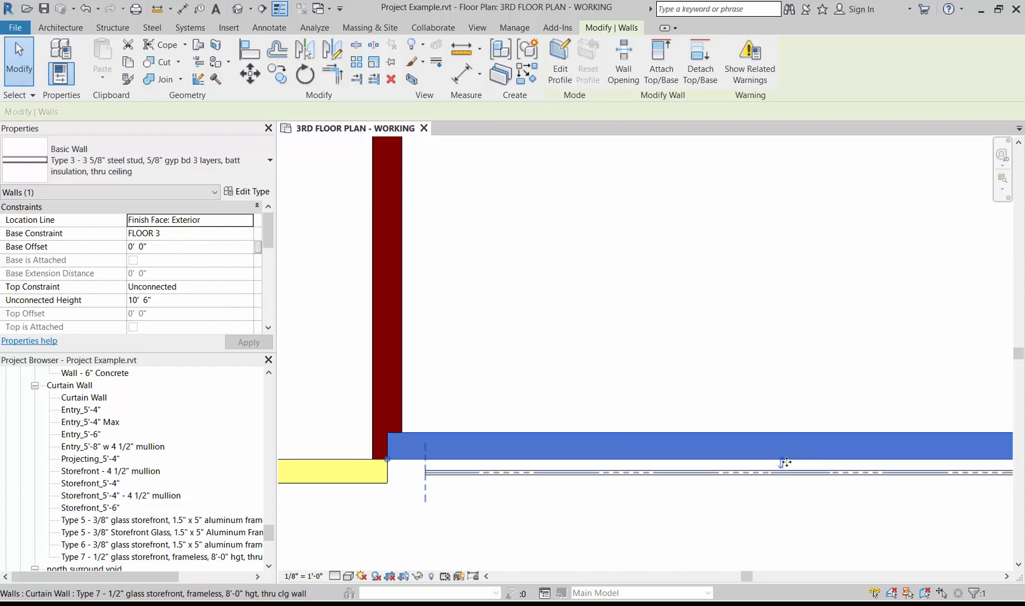
click(780, 463)
click(474, 507)
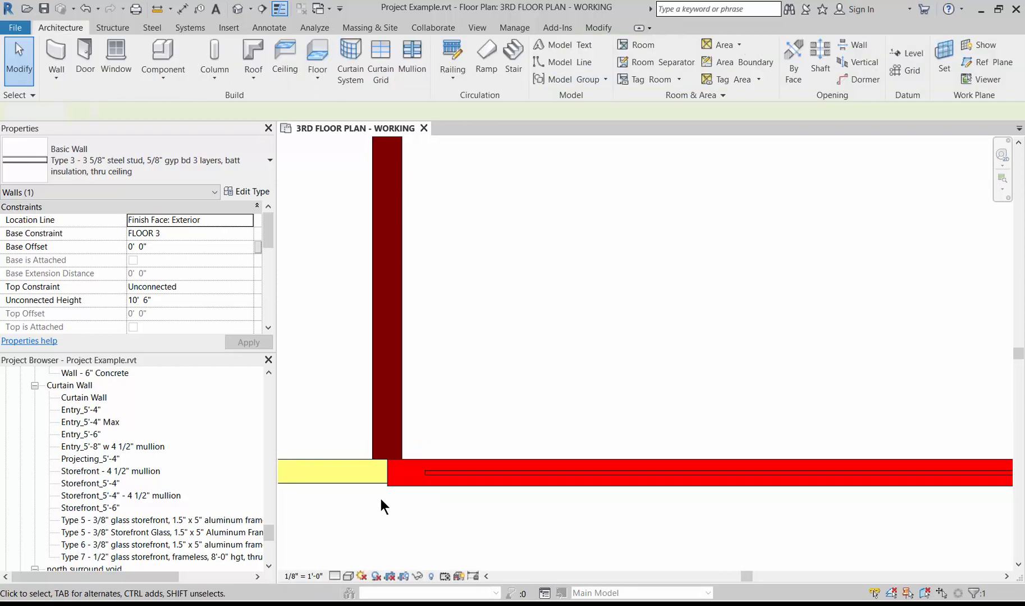
- Align the lower face of the conference room's lower red wall with the lower face of the adjoining yellow wall
scroll(368, 489, up, 3)
key(a)
key(l)
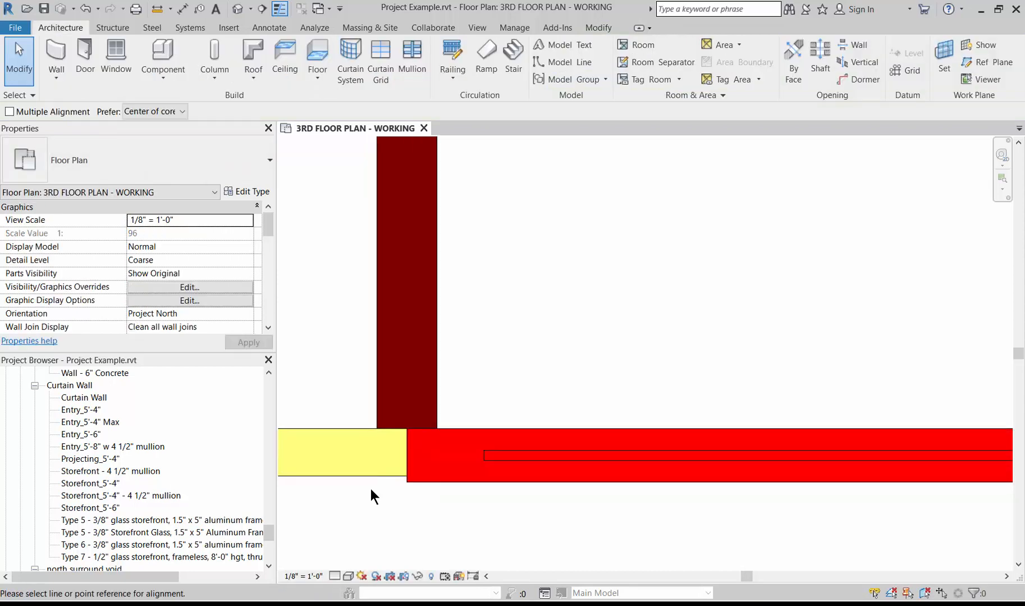
click(376, 475)
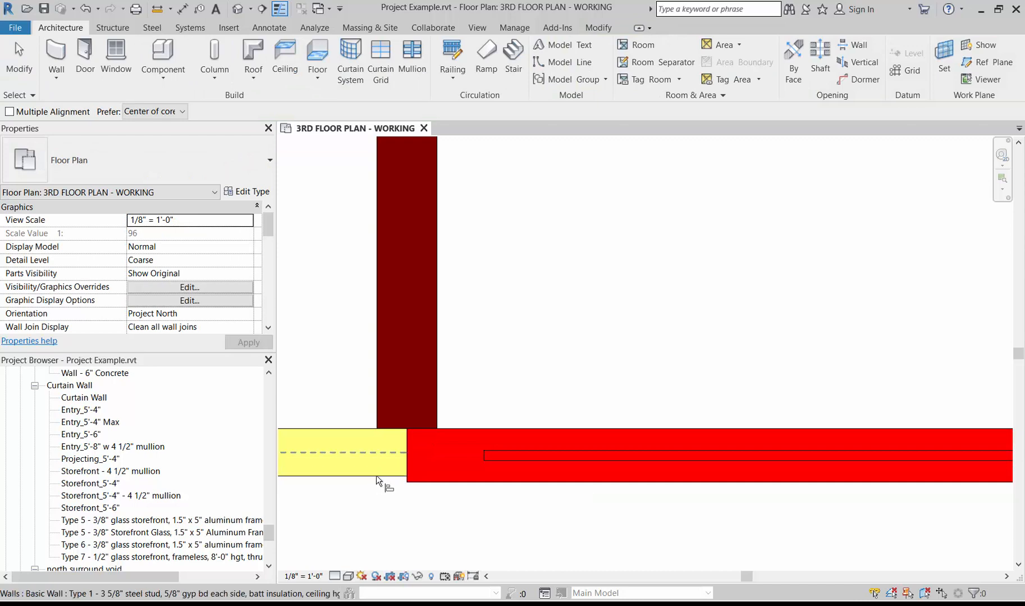
click(376, 475)
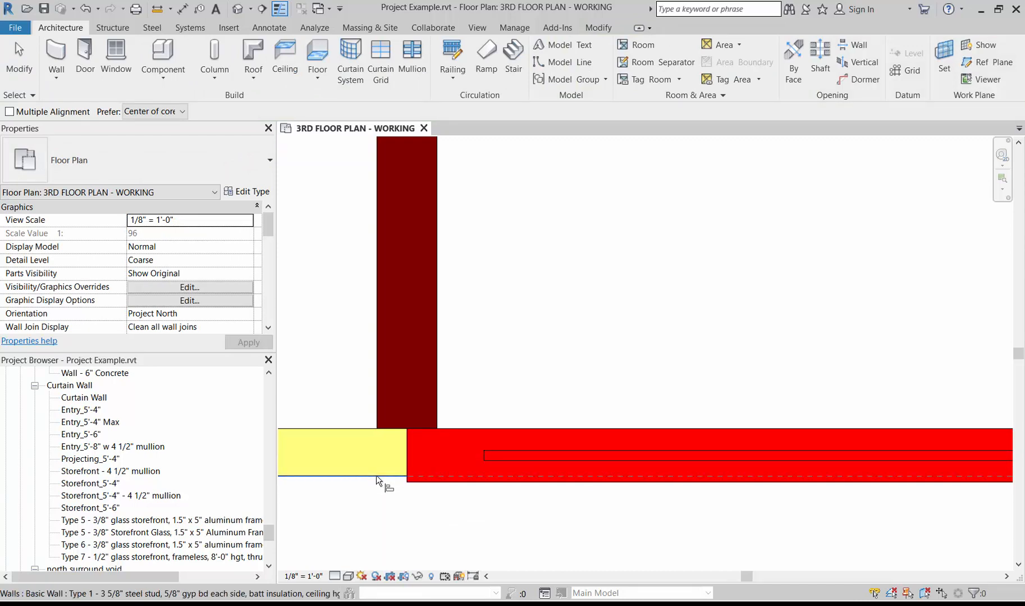
click(429, 489)
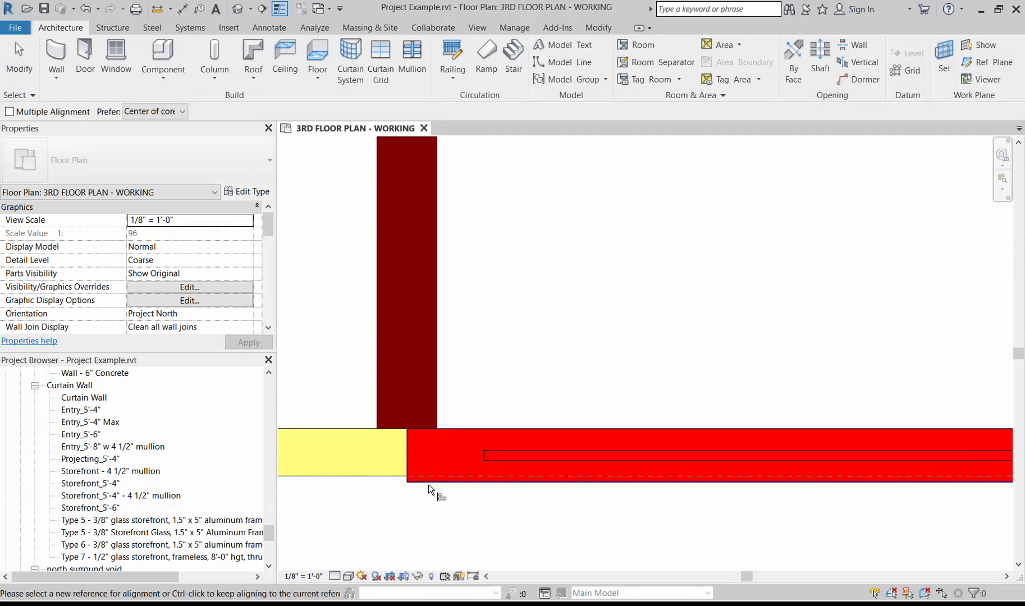
click(425, 493)
key(Escape)
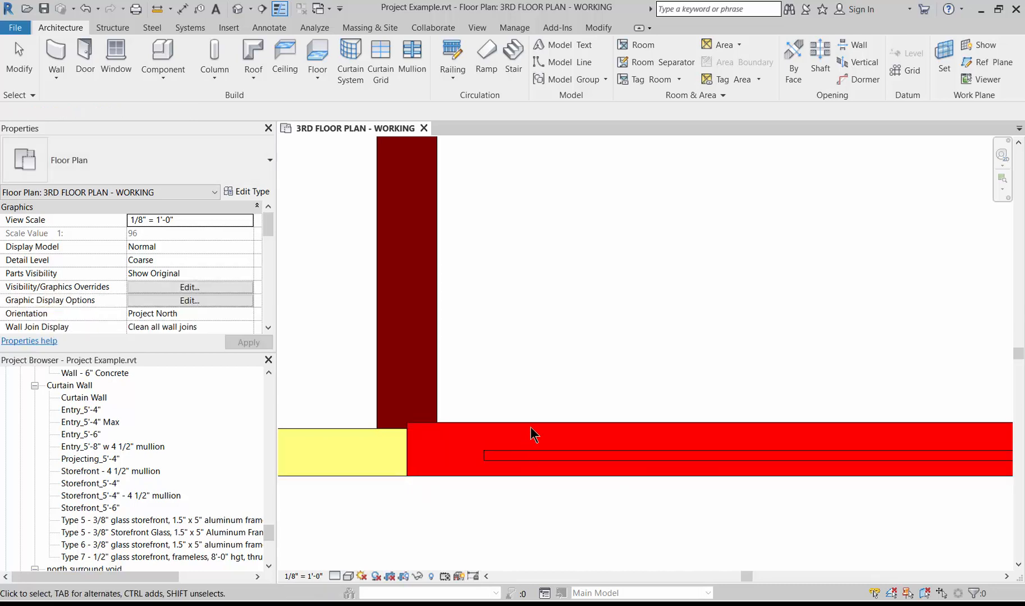
- Load the Door-Curtain-Wall-Single-Glass.rfa family from the Doors folder into the project
scroll(393, 458, down, 2)
scroll(369, 458, down, 2)
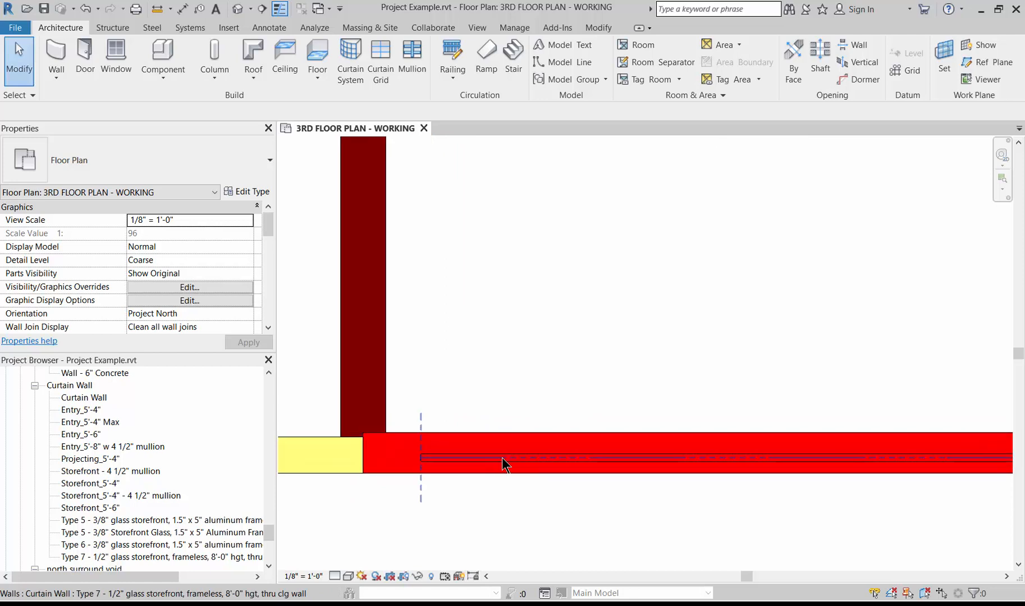
scroll(502, 458, up, 3)
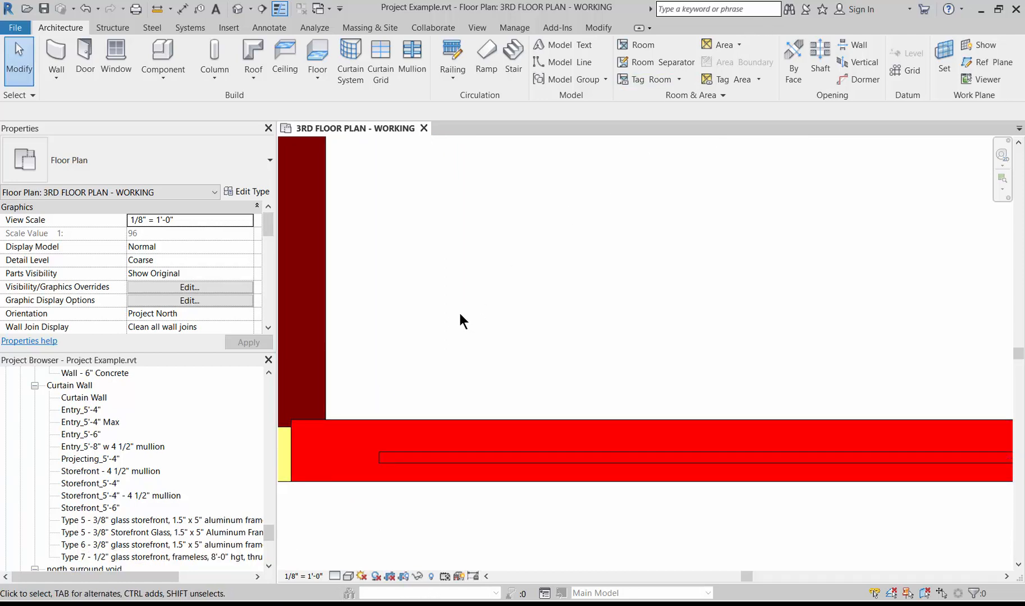
click(229, 27)
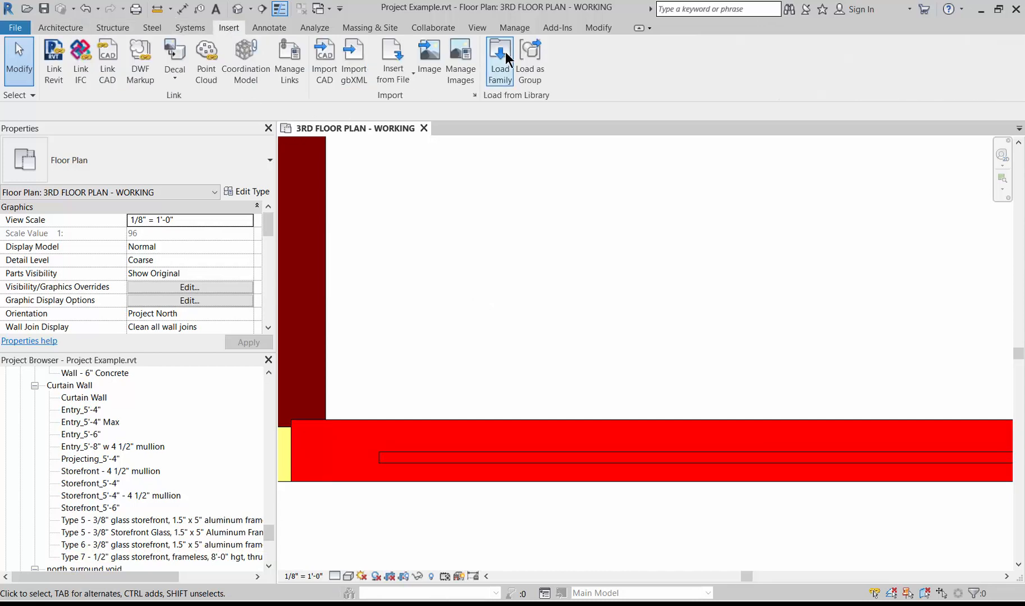
click(489, 60)
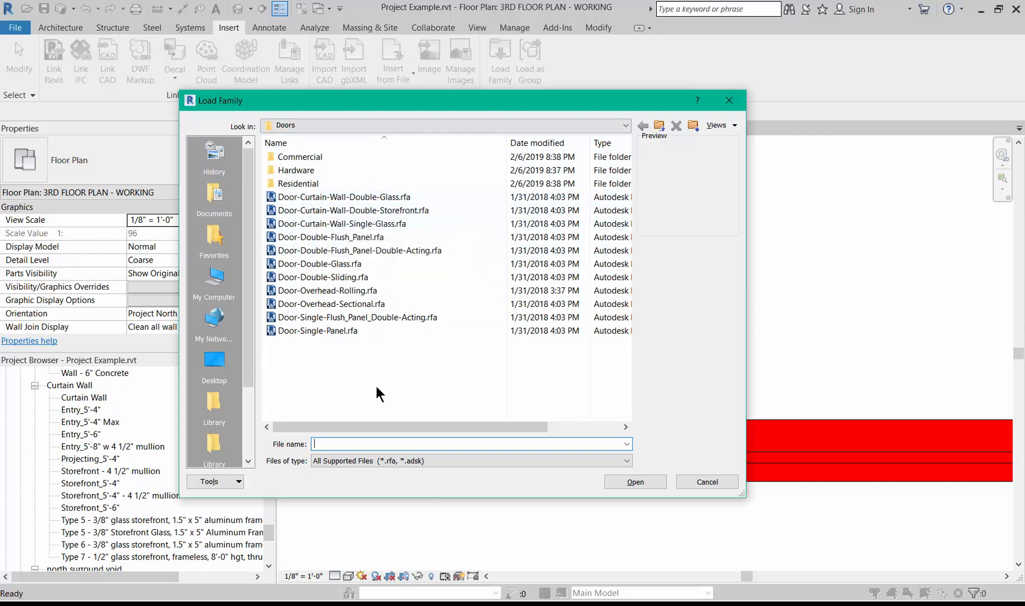
click(330, 225)
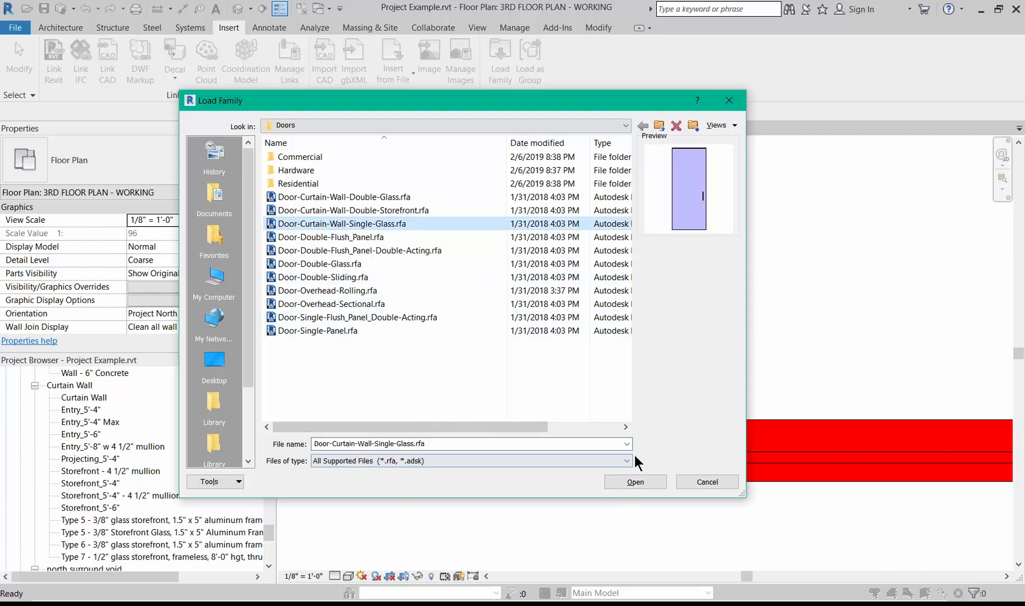
click(636, 482)
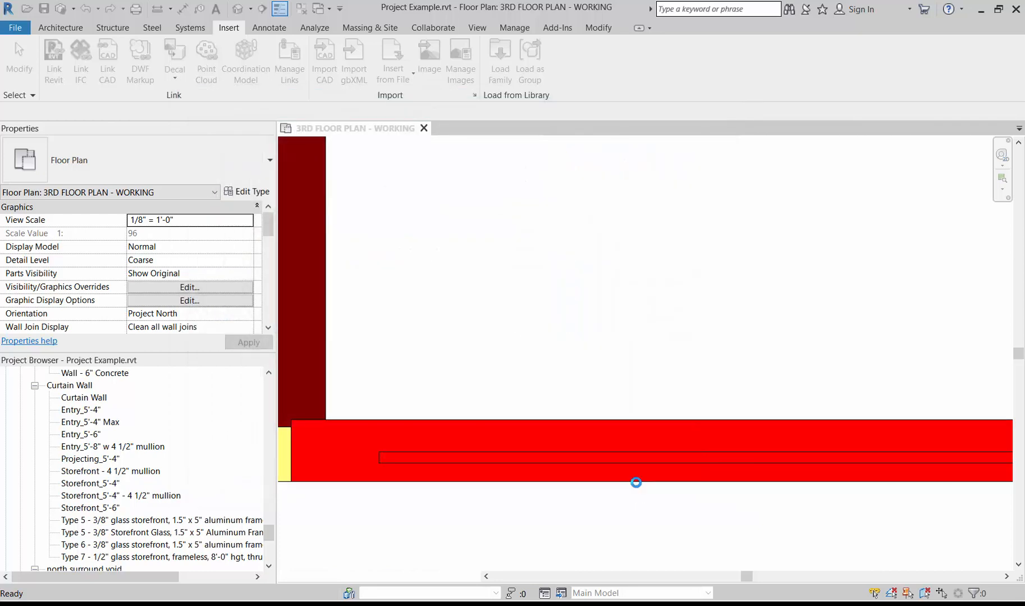
click(60, 28)
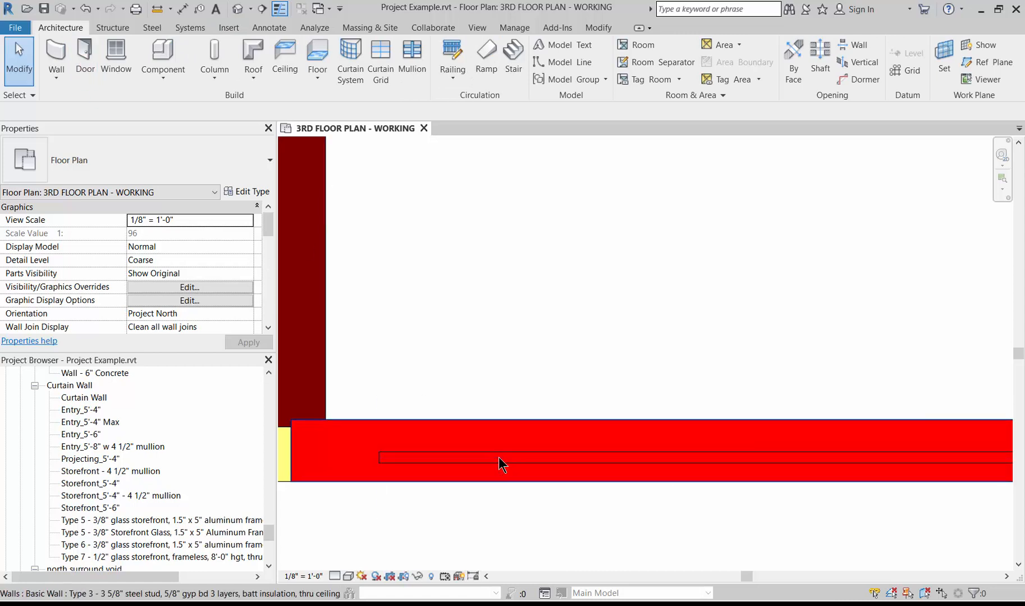
key(Tab)
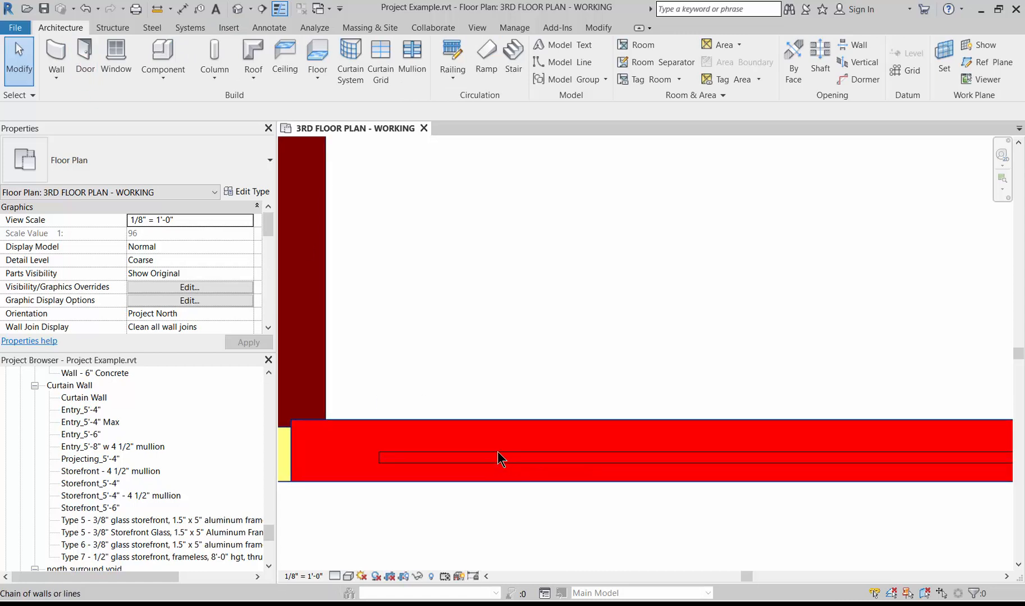
scroll(496, 454, down, 2)
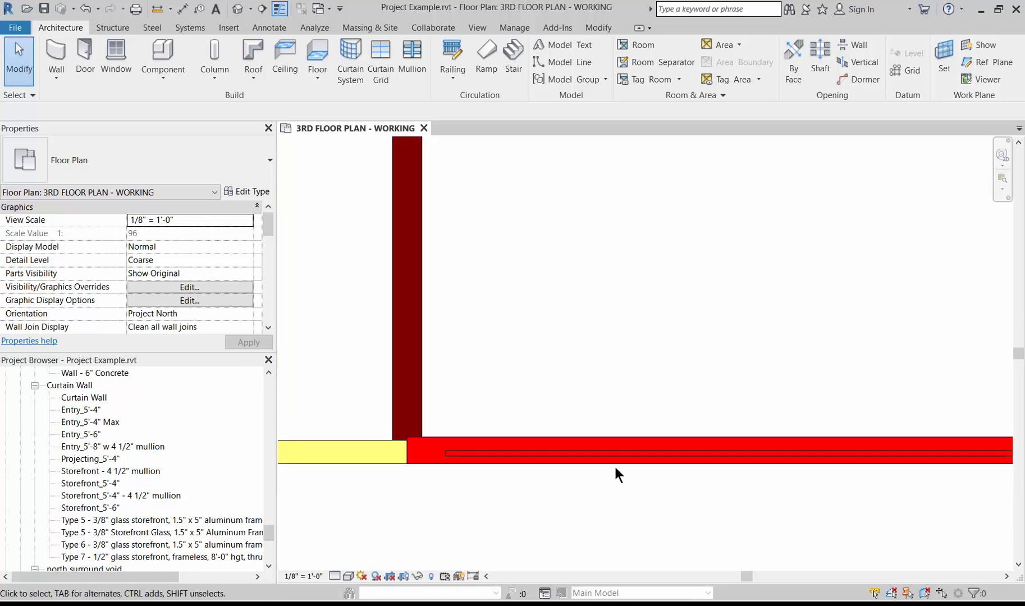
key(Tab)
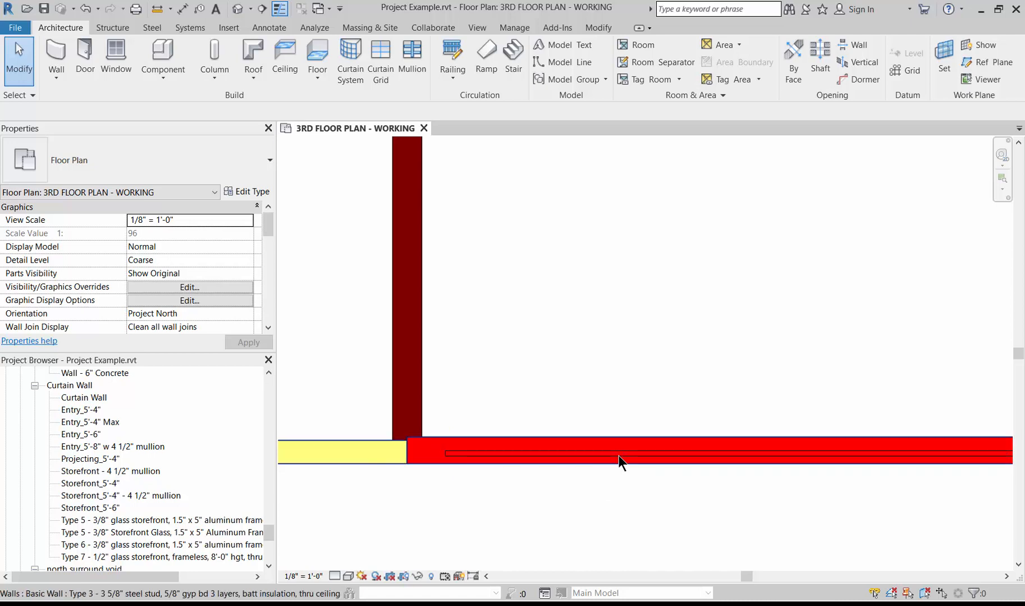
click(618, 458)
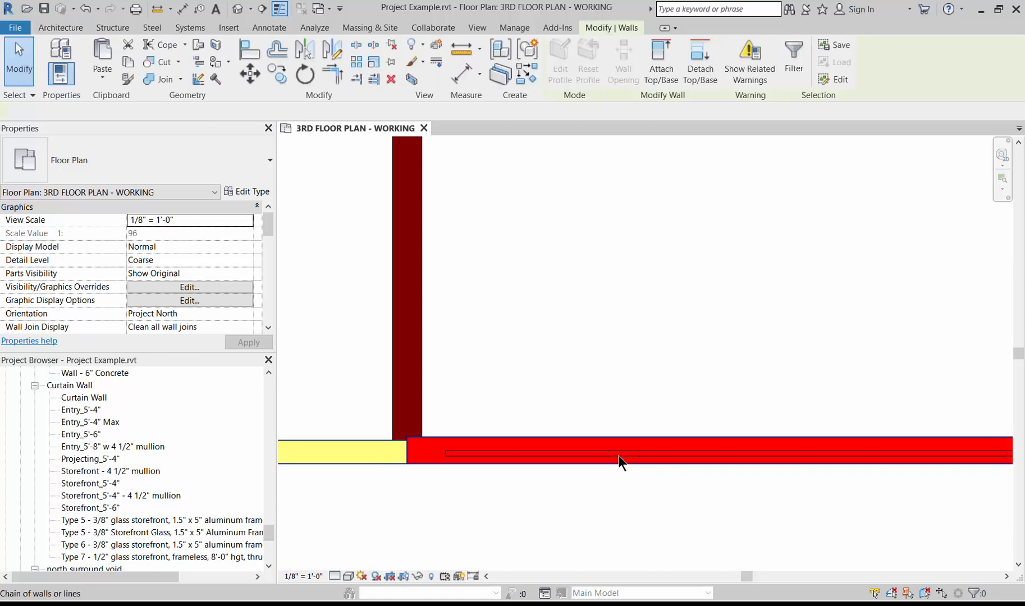
click(600, 501)
scroll(480, 451, up, 5)
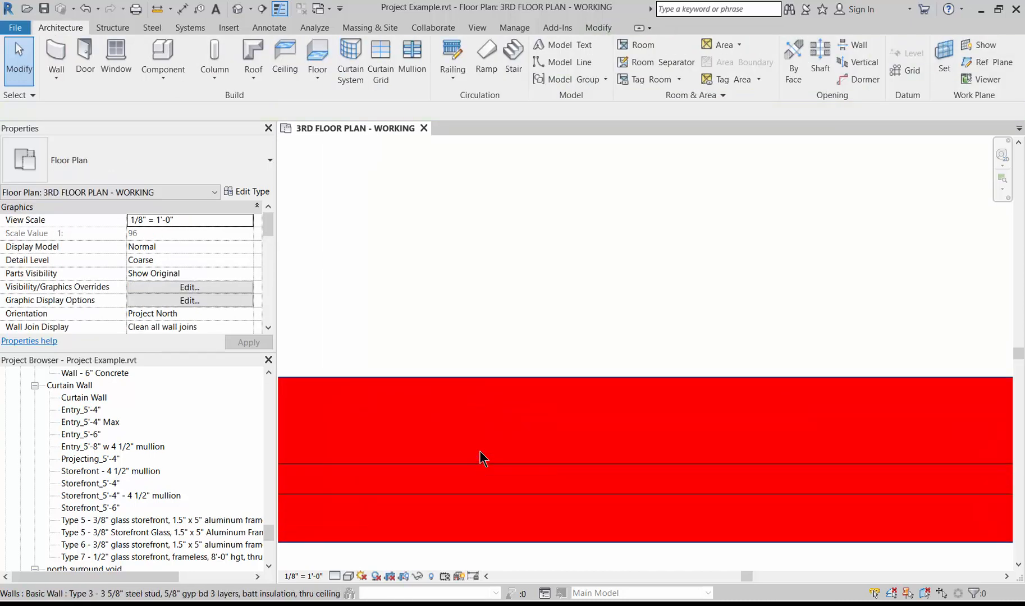
key(Tab)
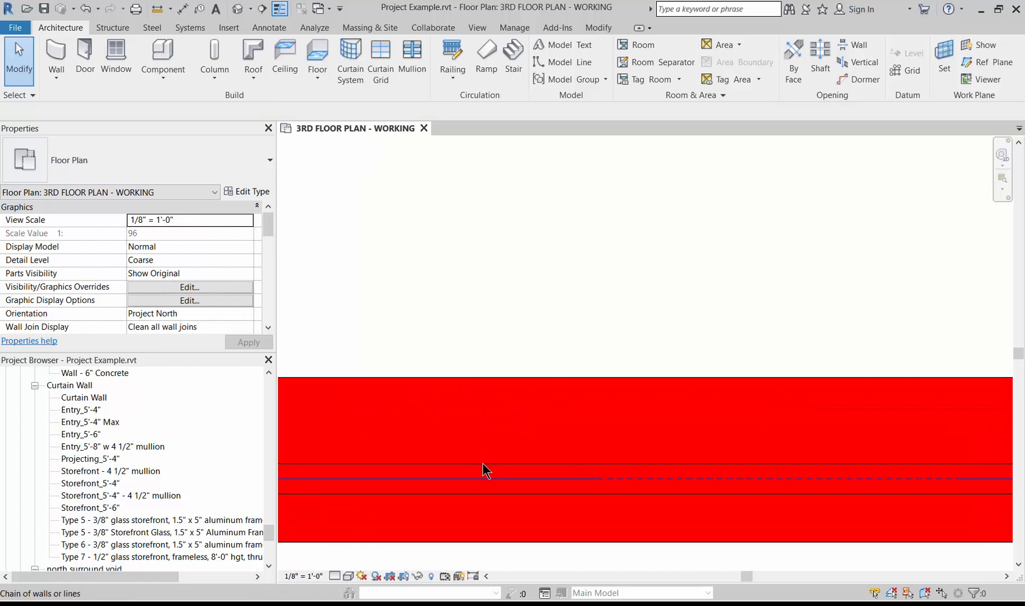
scroll(483, 464, up, 2)
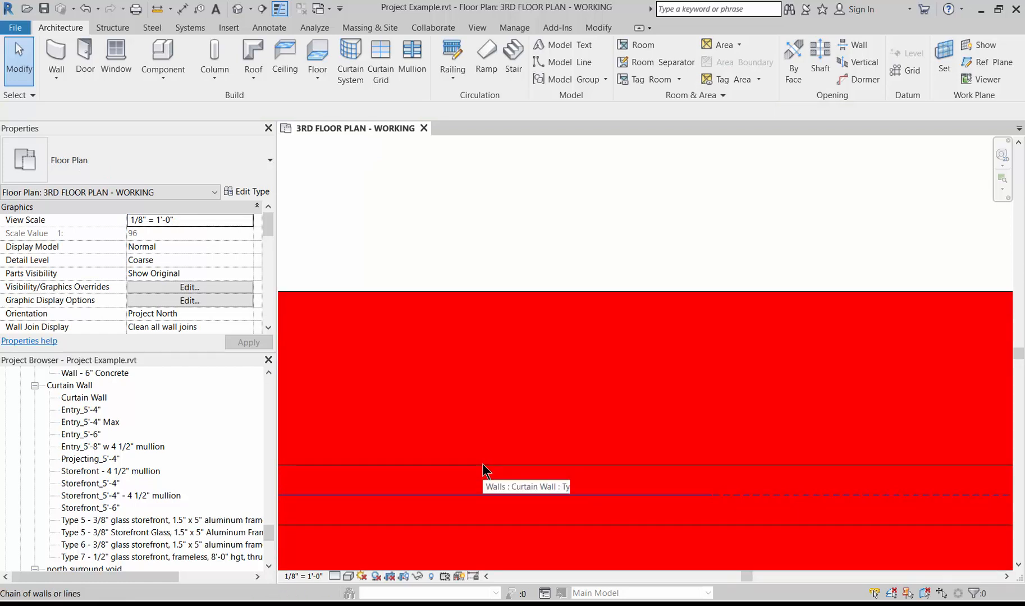
key(Tab)
click(482, 464)
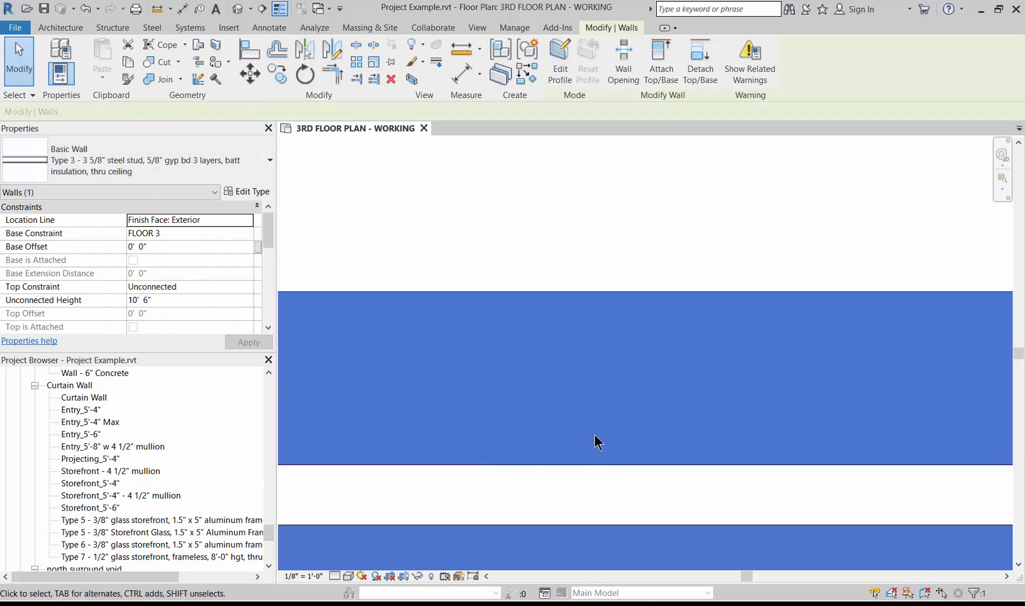
click(596, 269)
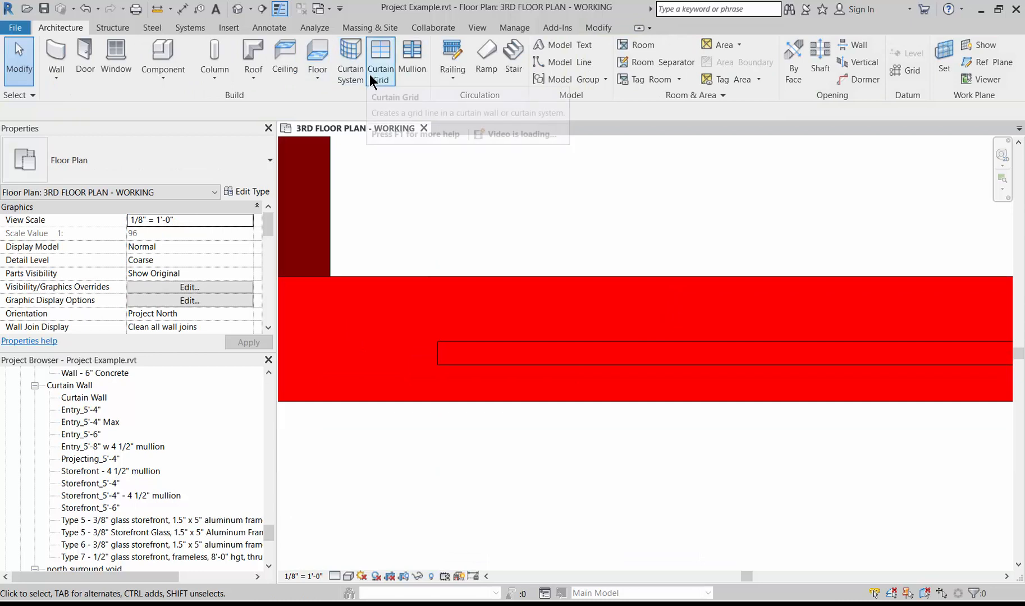
- Add a curtain grid line across all segments of the lower Type 7 storefront, 3'-0" from its left end
click(380, 65)
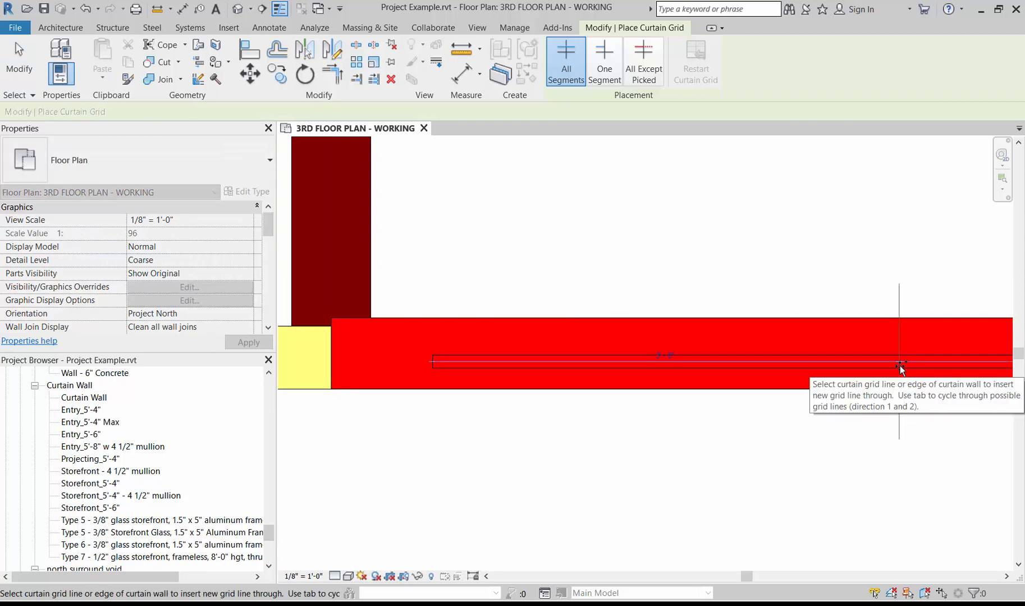
click(900, 366)
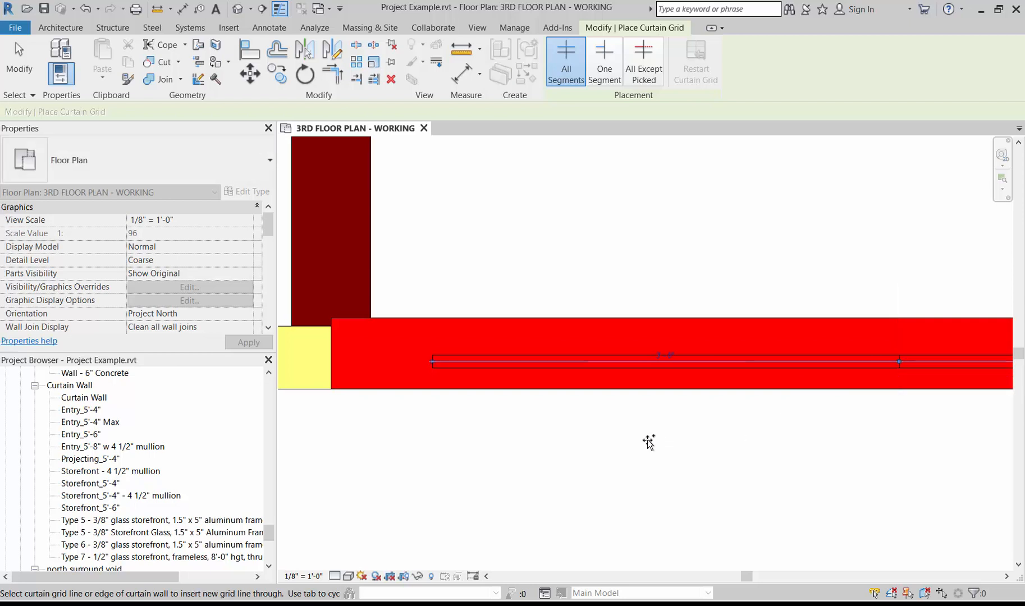
key(Escape)
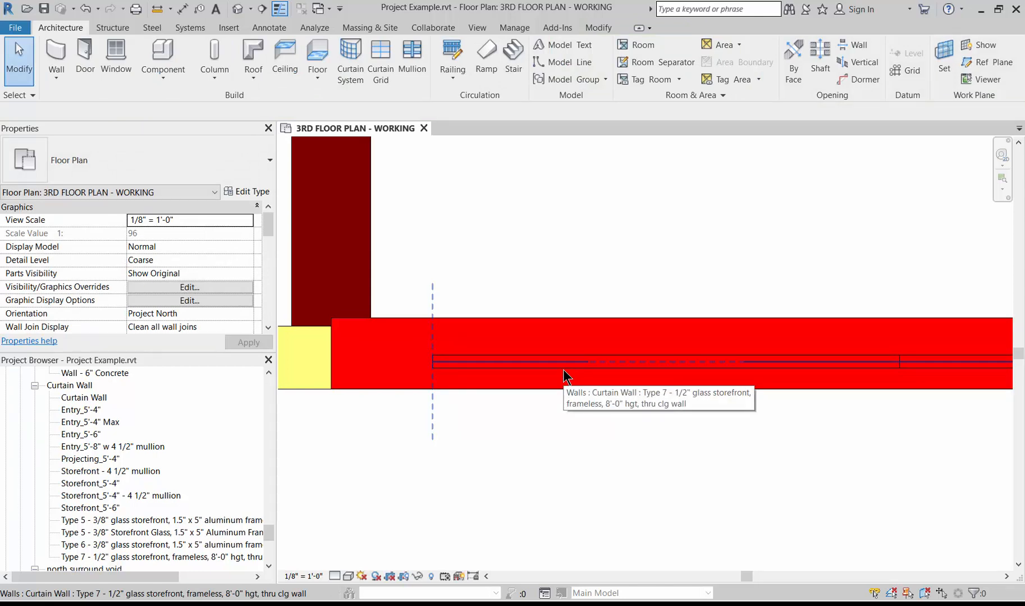
- Unpin the 3'-0" wide glazed panel at the lower storefront's left end and change its type to the Sgl Glass (1) door
key(Tab)
key(Tab)
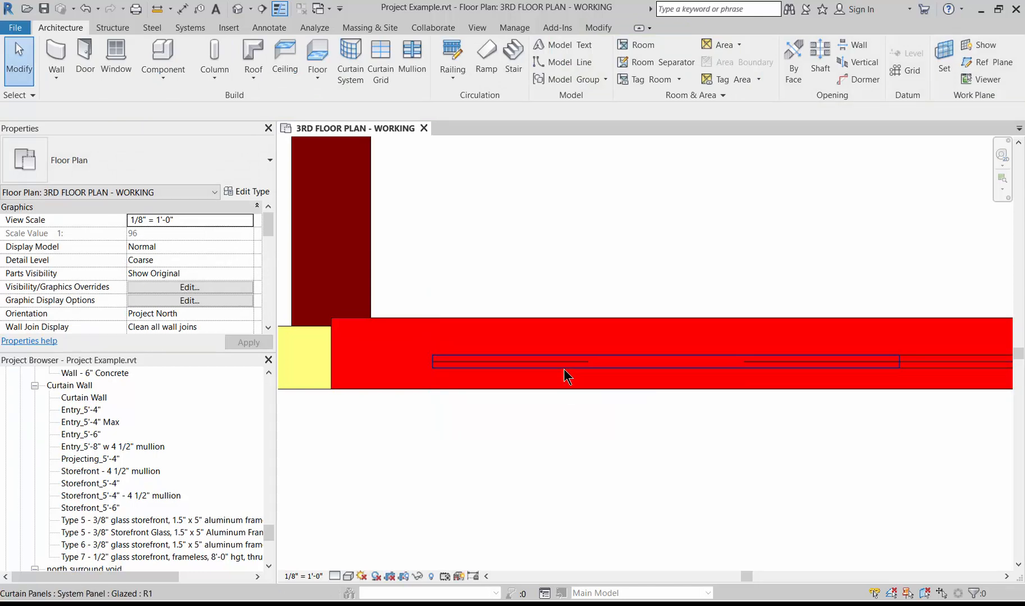
click(563, 370)
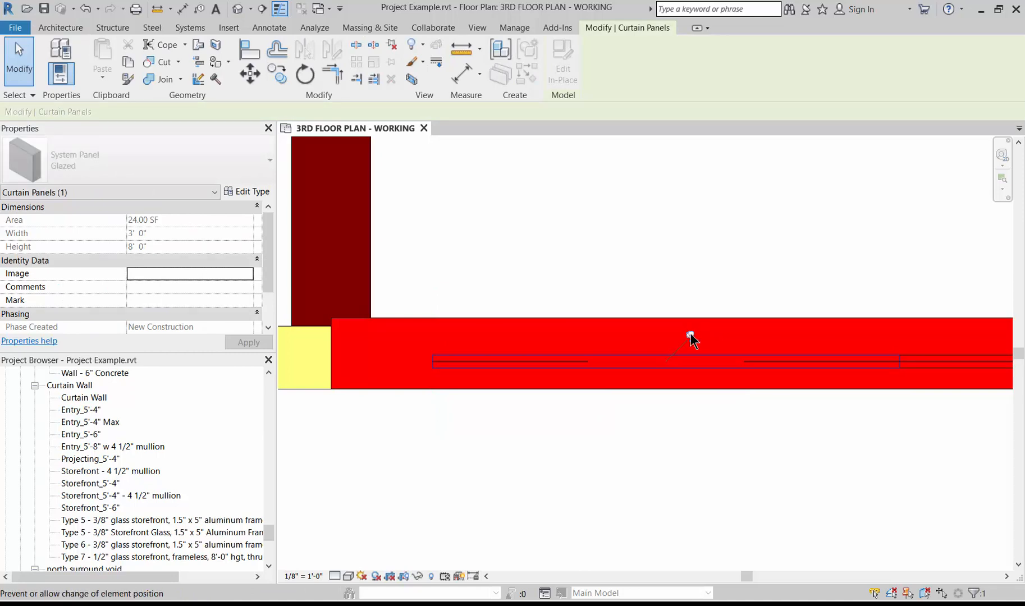
click(691, 337)
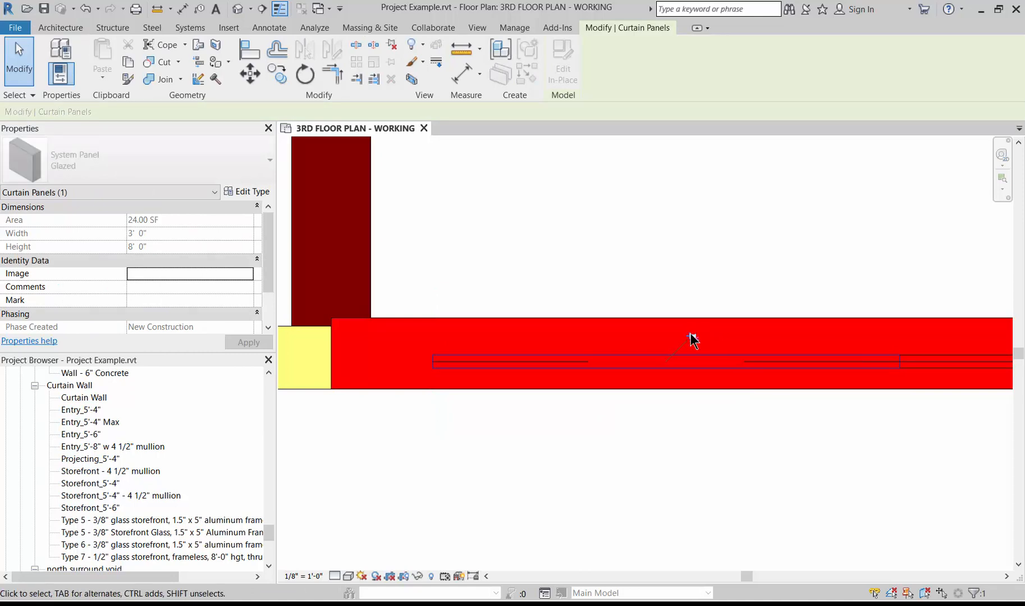
click(160, 157)
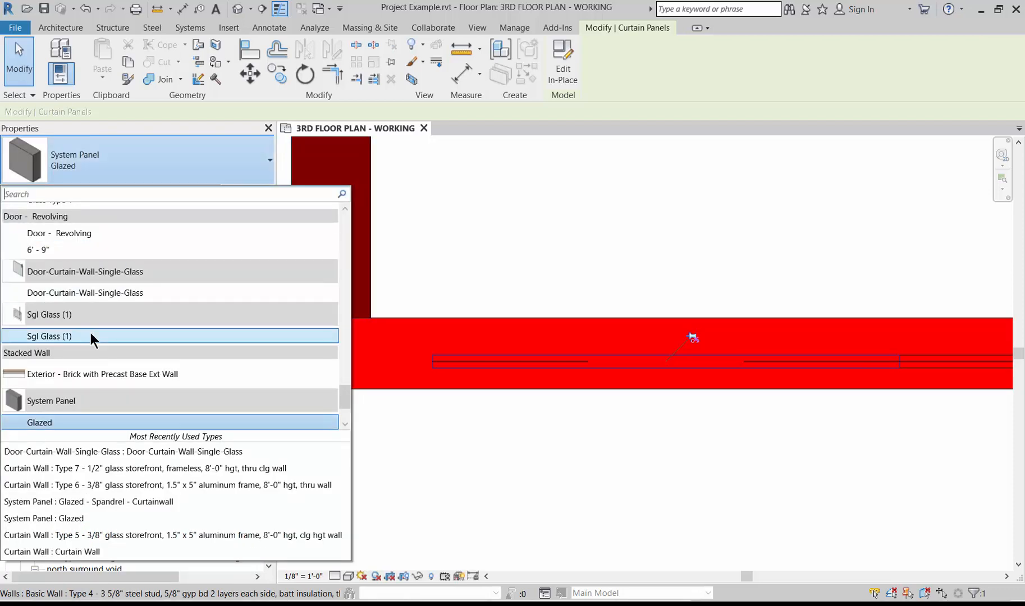
click(91, 335)
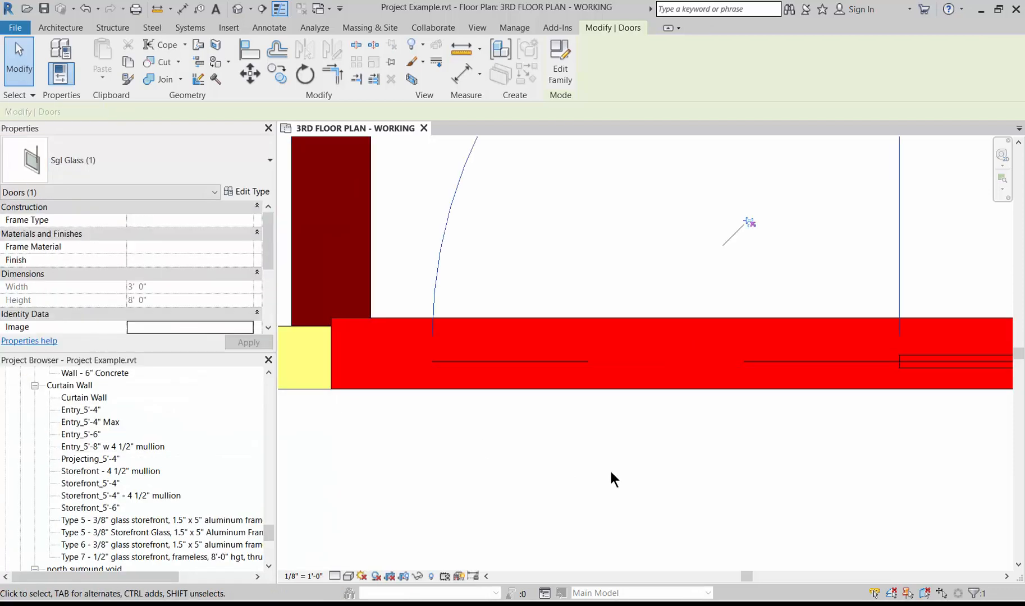
scroll(531, 443, down, 3)
scroll(530, 444, down, 1)
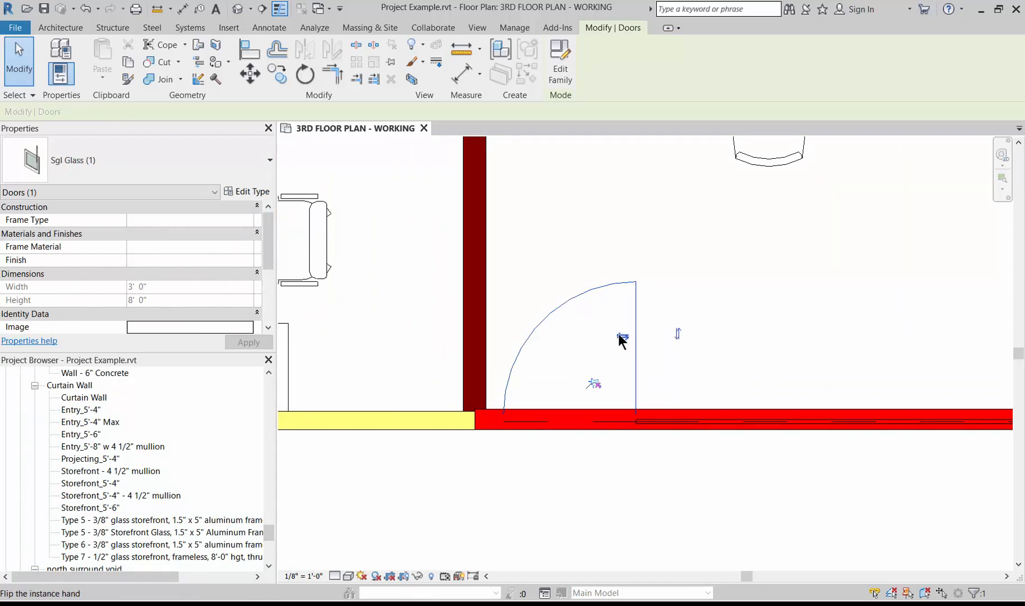
- Flip the hand of the Sgl Glass (1) door so it hinges at the lower storefront's left end
key(space)
key(Escape)
scroll(449, 421, down, 4)
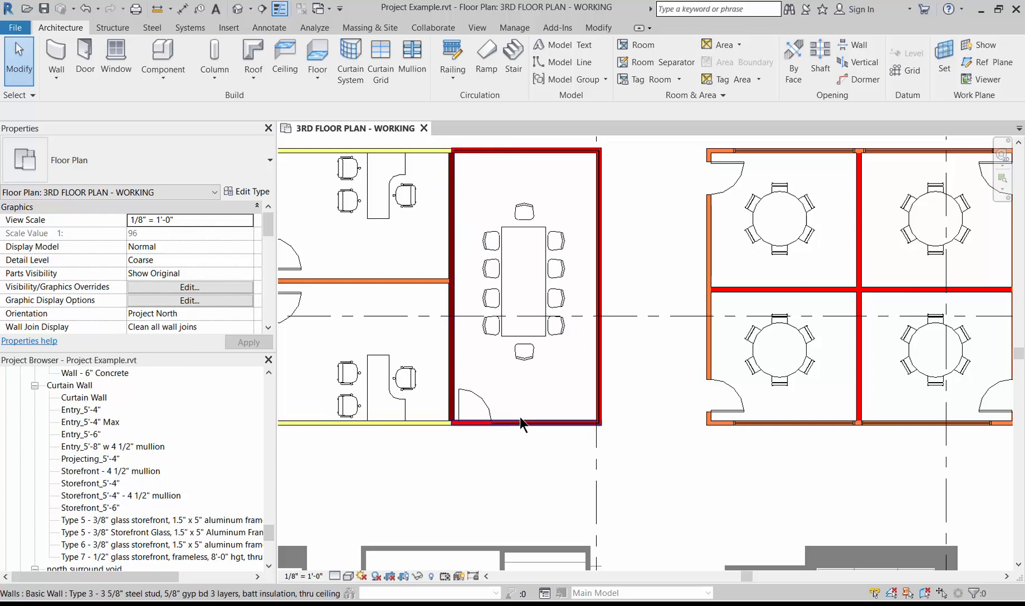
scroll(461, 426, up, 1)
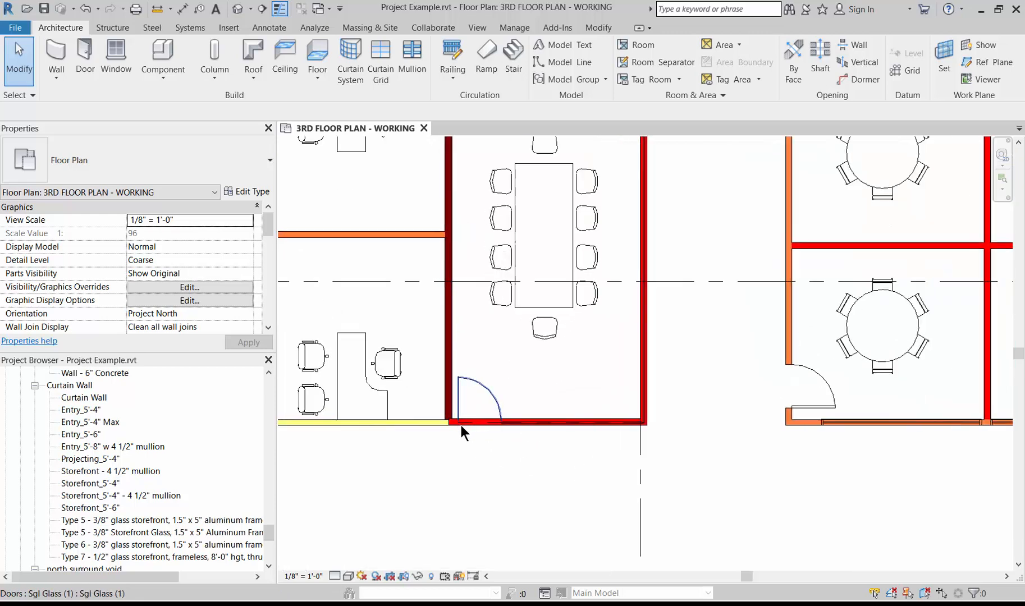
- Turn on Automatically Embed in the Type 7 storefront type used by the conference room's lower and right curtain walls
click(544, 424)
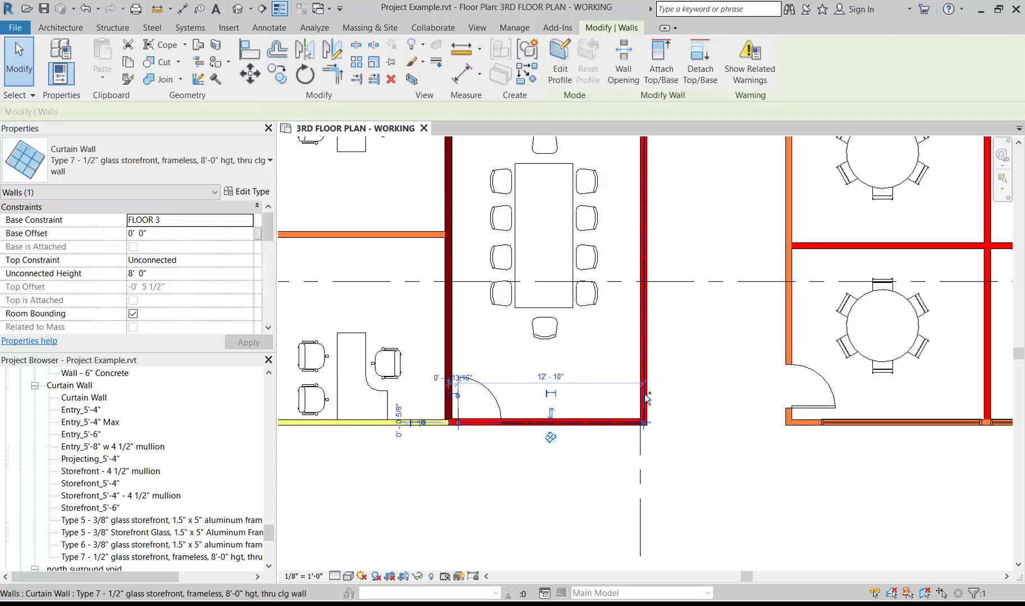
ctrl+click(644, 394)
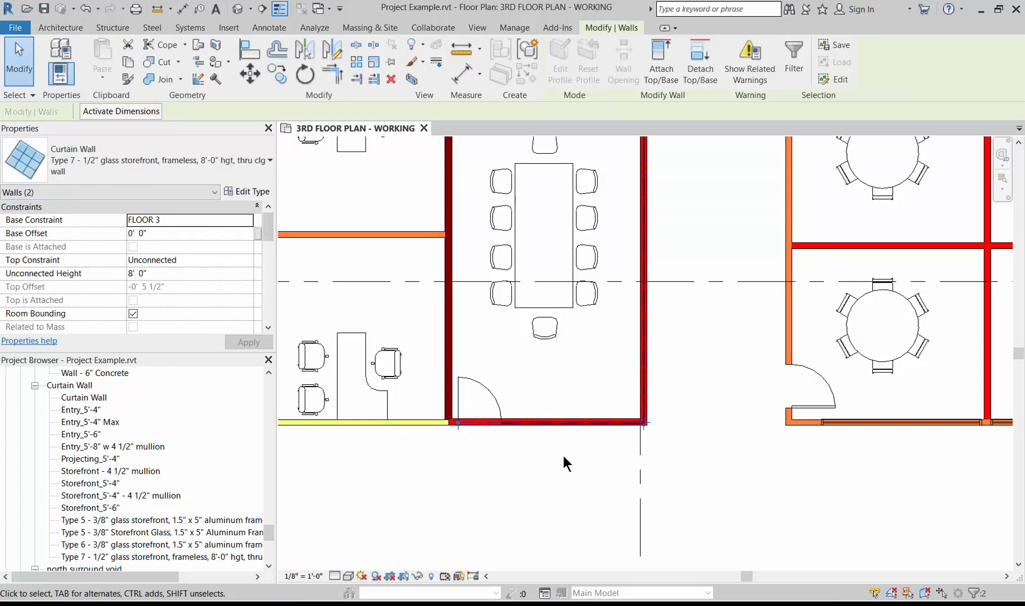
click(250, 192)
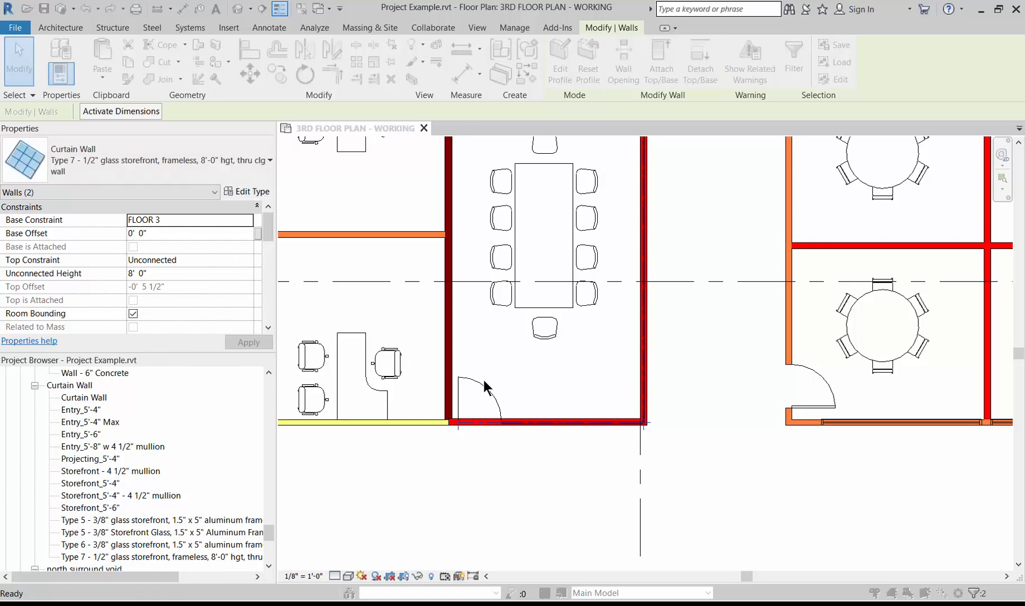
click(716, 278)
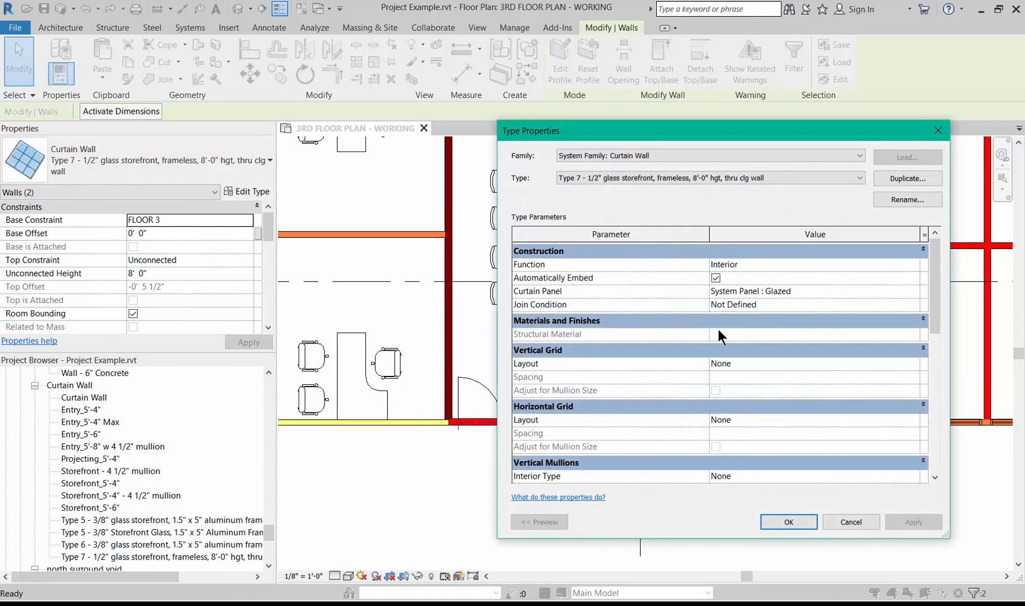
click(789, 522)
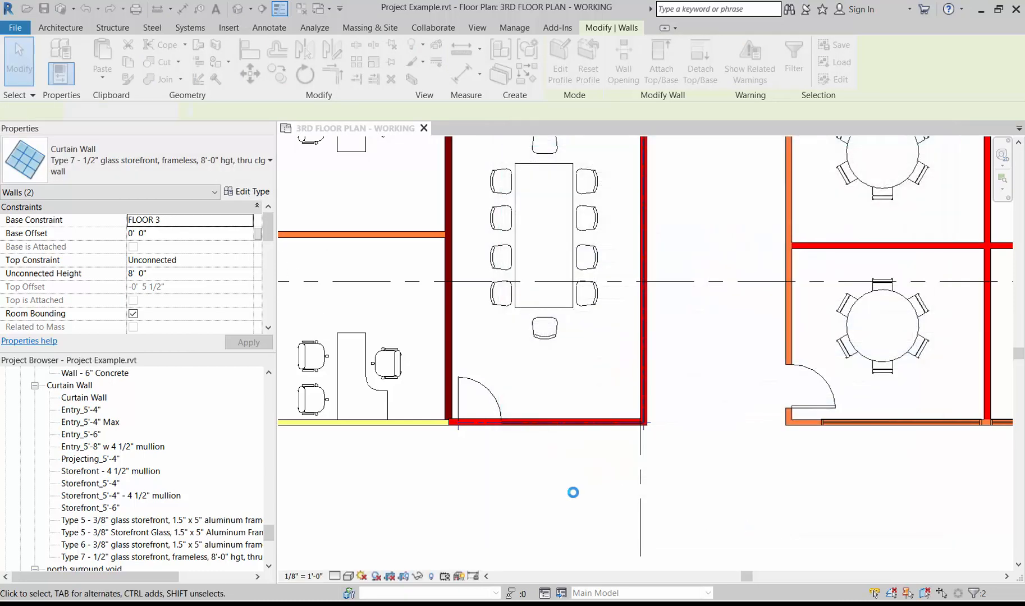
click(573, 493)
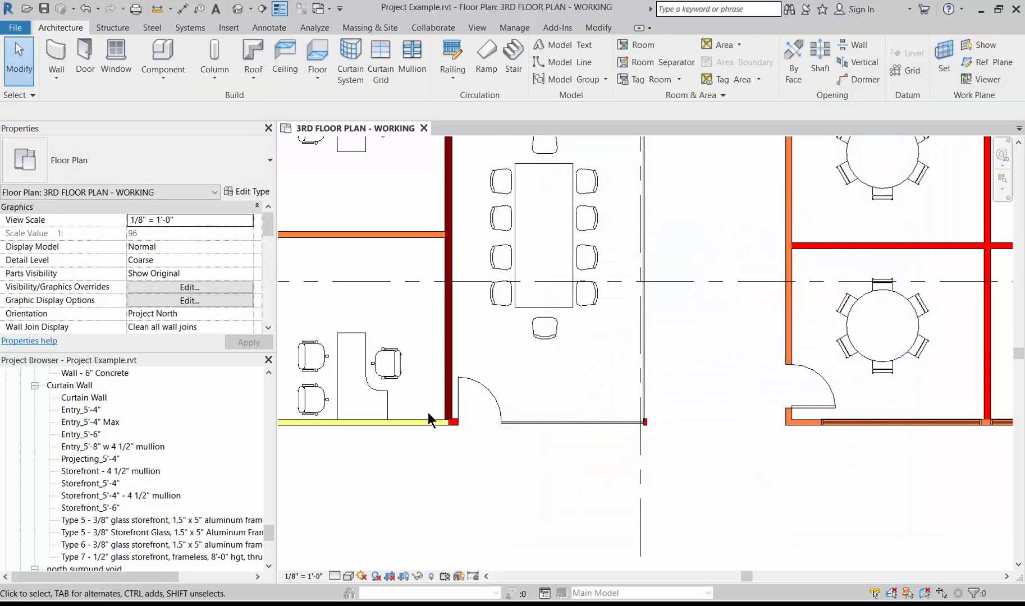
scroll(443, 426, down, 2)
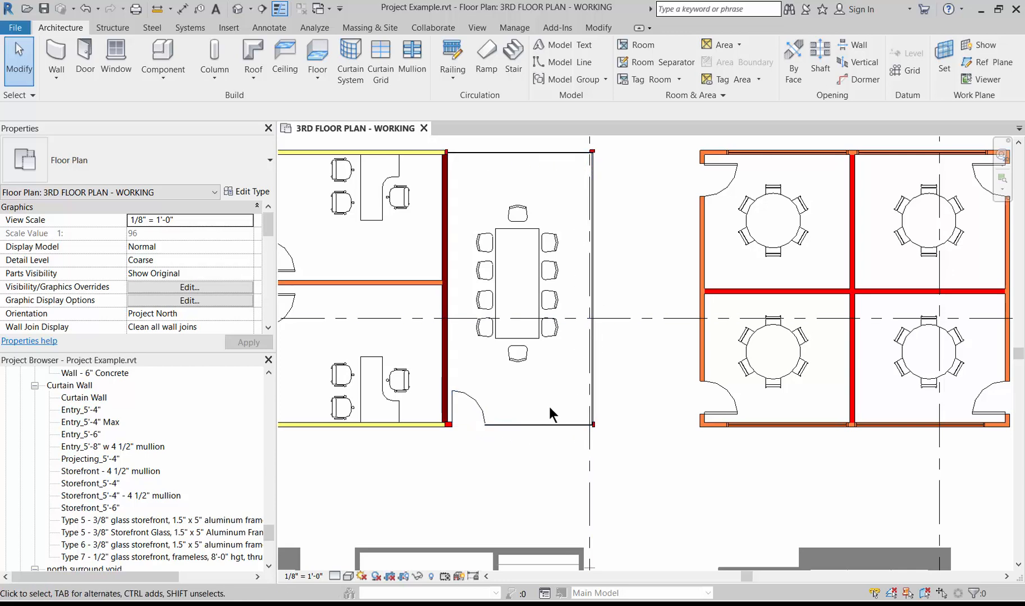
scroll(539, 425, up, 3)
scroll(535, 427, up, 3)
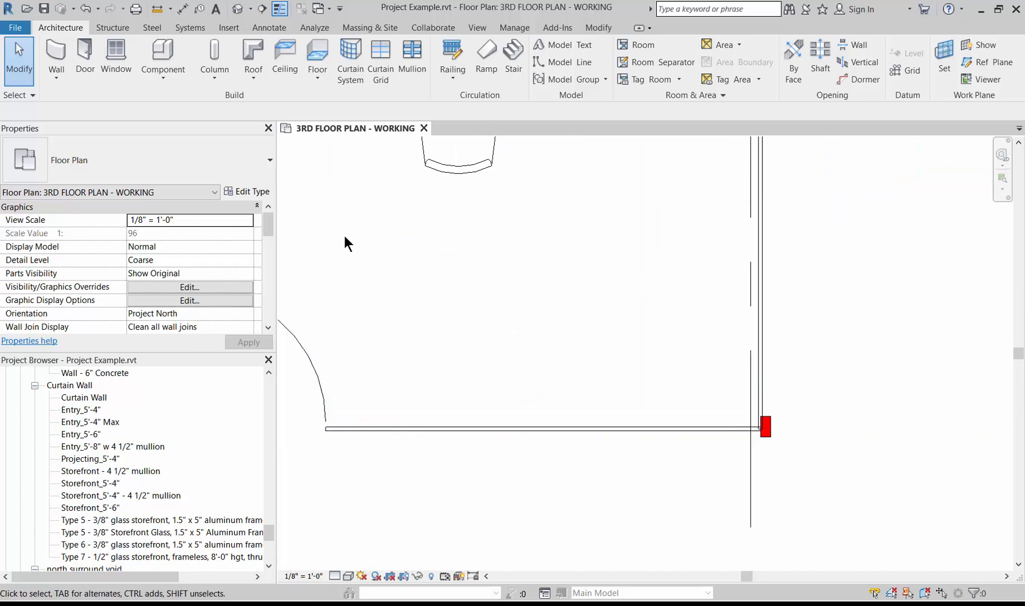
scroll(344, 236, down, 3)
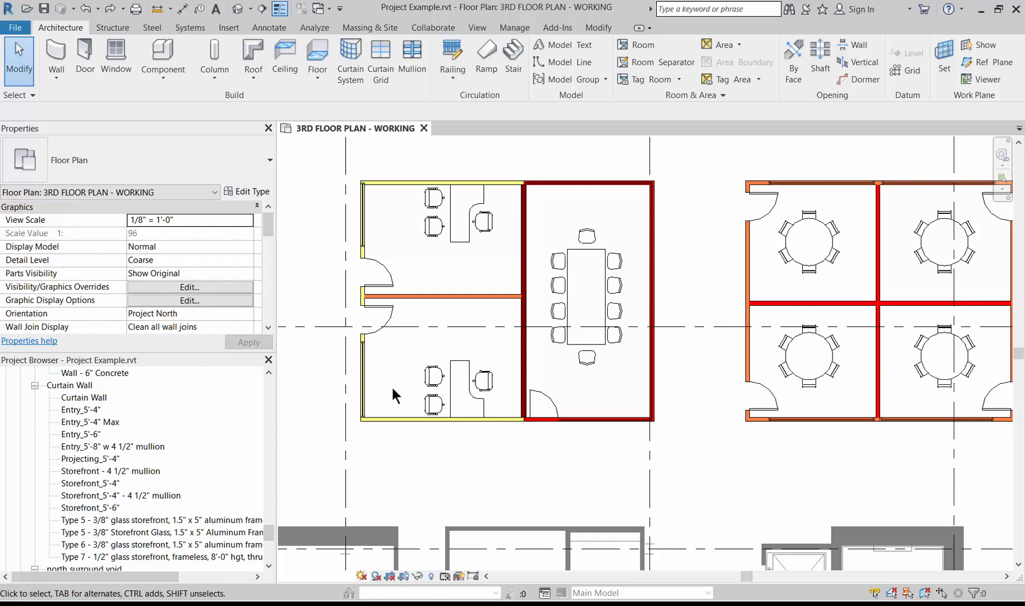
- Create a new legend view named WALL TYPE LEGEND at a scale of 1/8" = 1'-0"
click(478, 28)
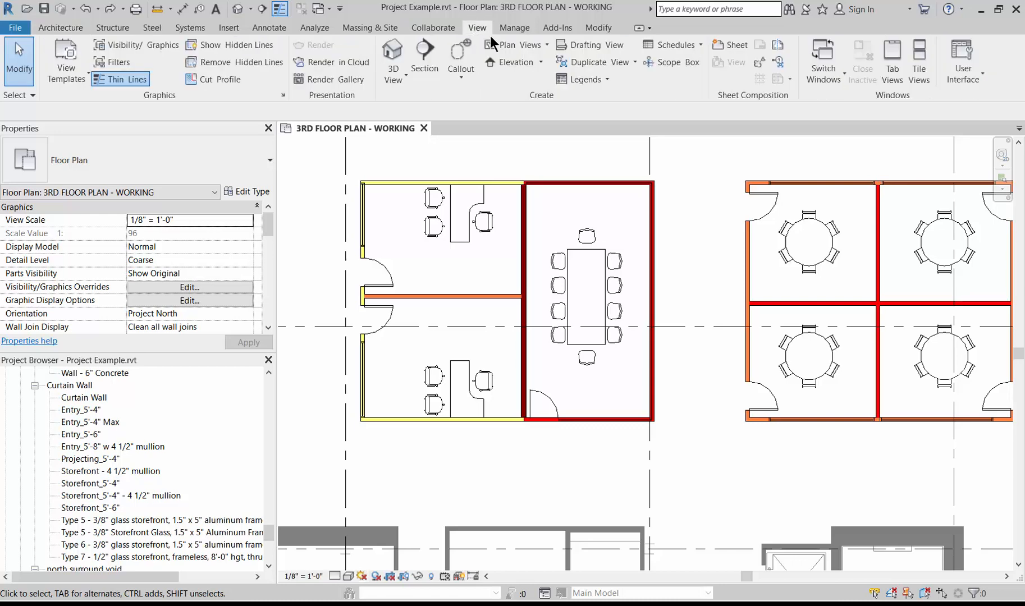
click(589, 82)
click(588, 94)
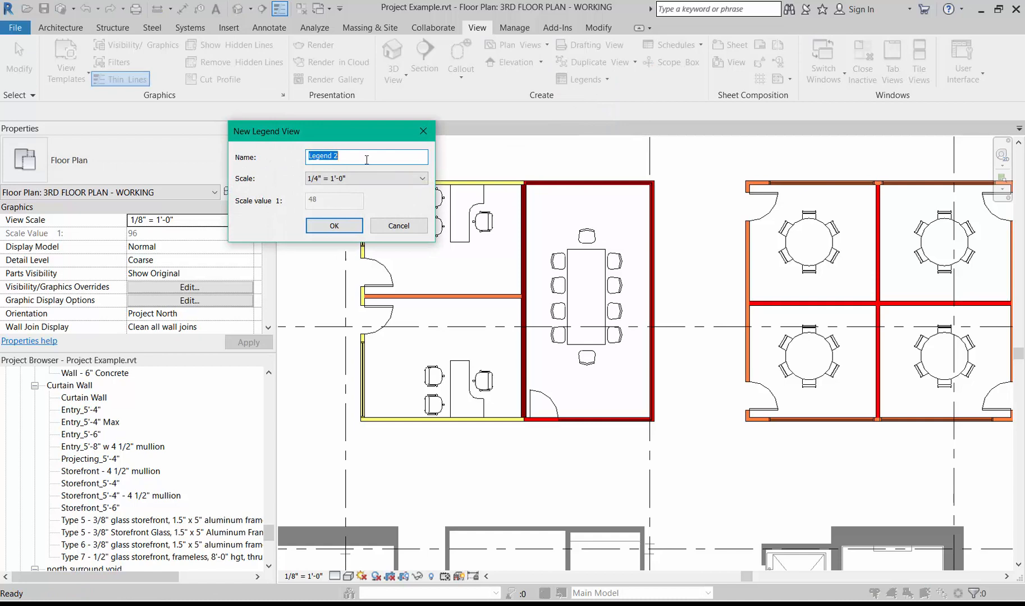
text(WALL TYPE LEGEND)
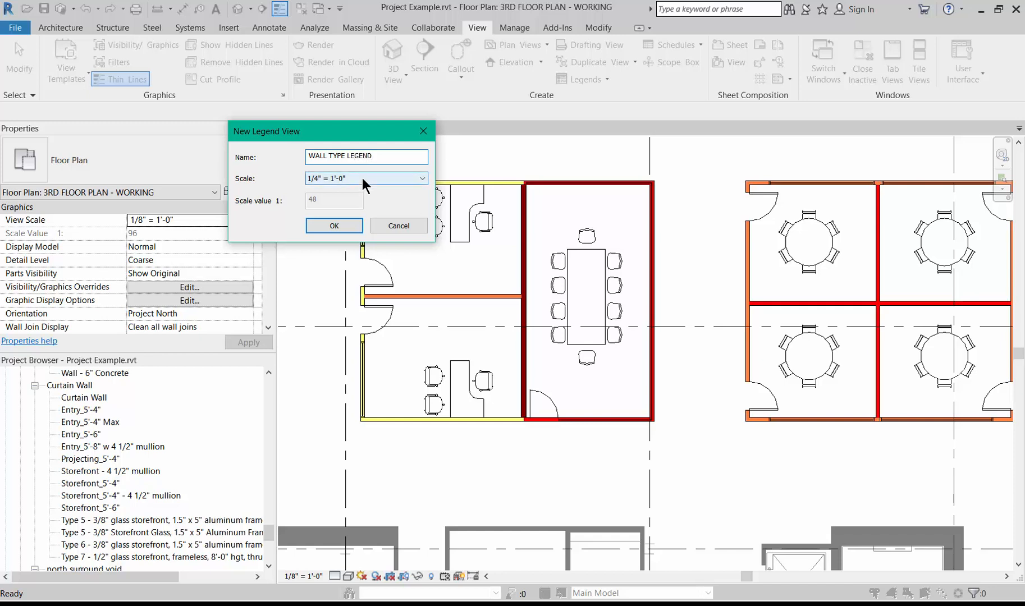
click(362, 178)
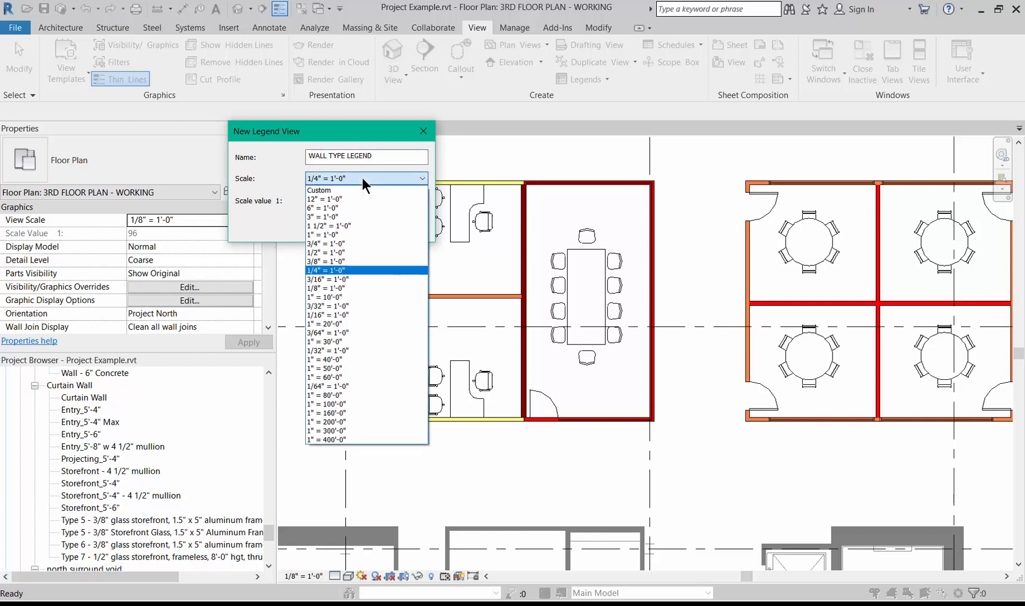
click(332, 289)
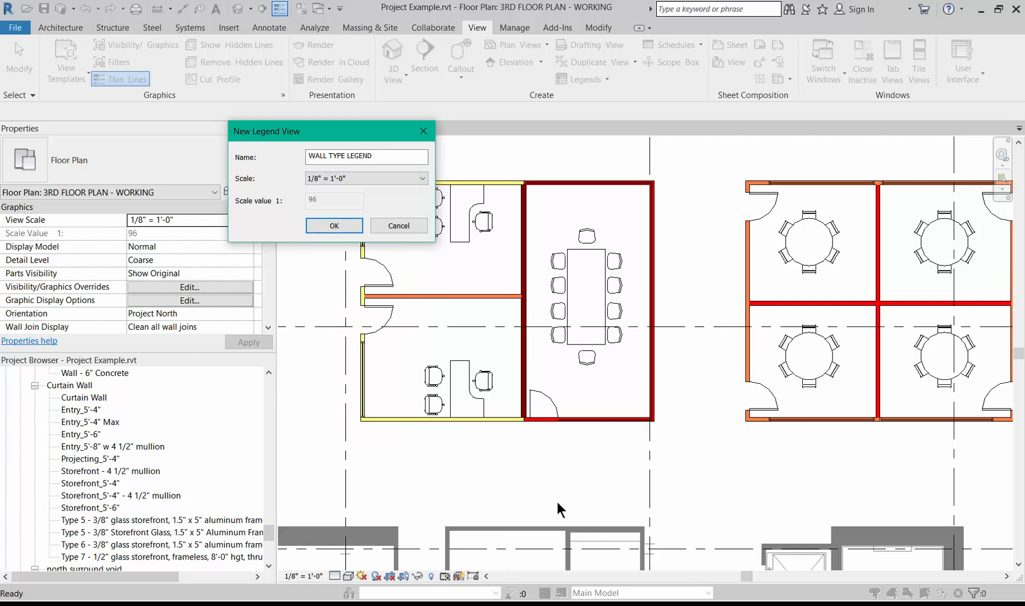
click(319, 179)
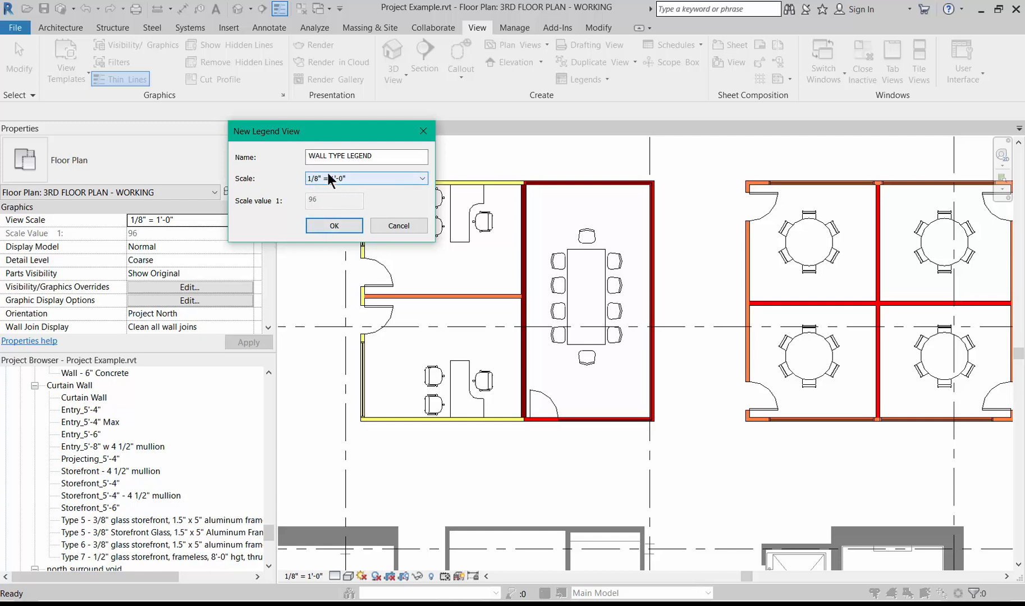
click(334, 225)
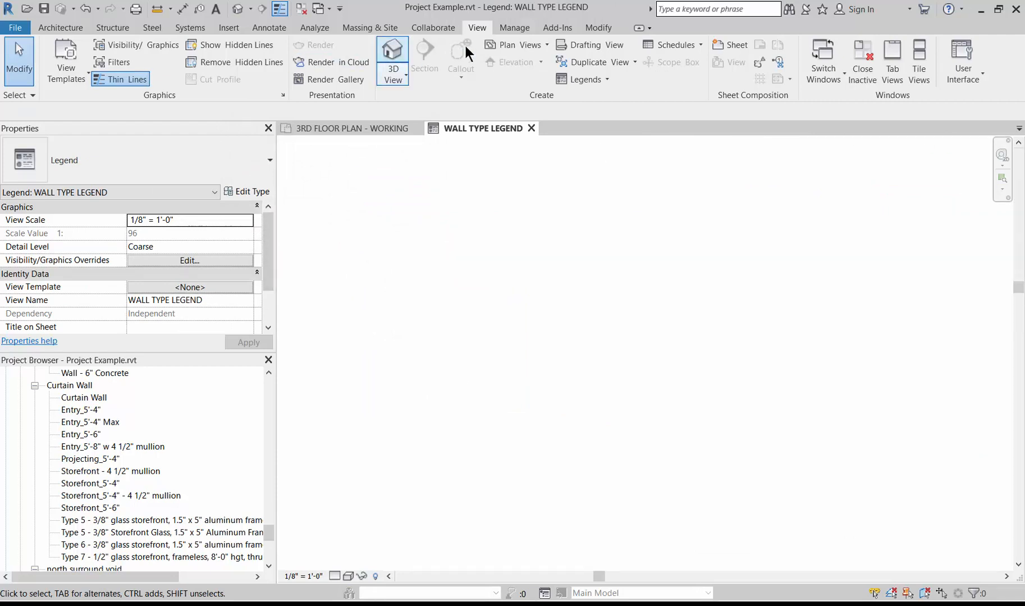
- Place a legend component of the Type 1 basic wall in Floor Plan view with a host length of 6'-0"
click(277, 32)
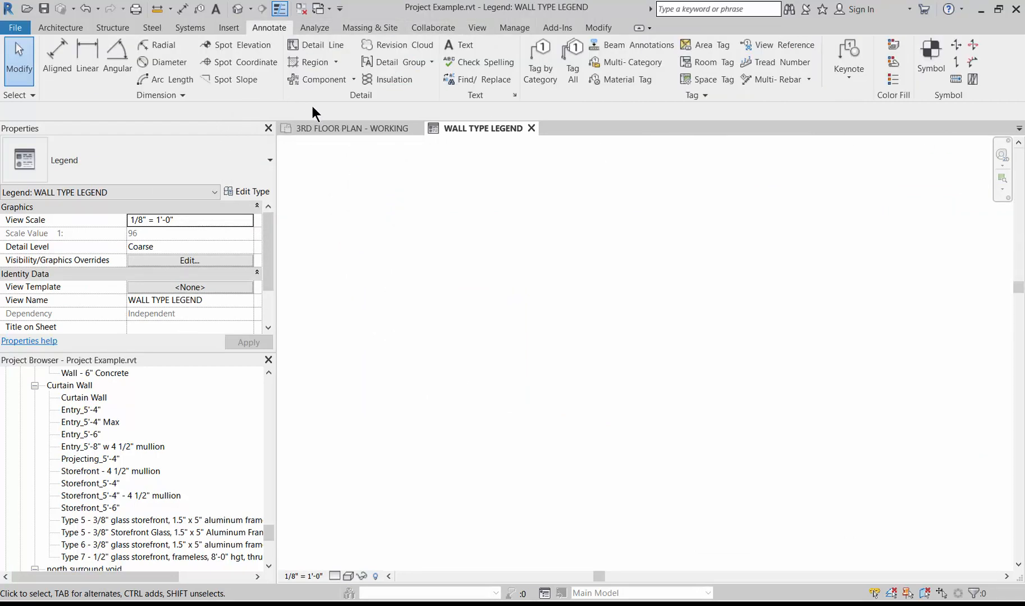
click(354, 82)
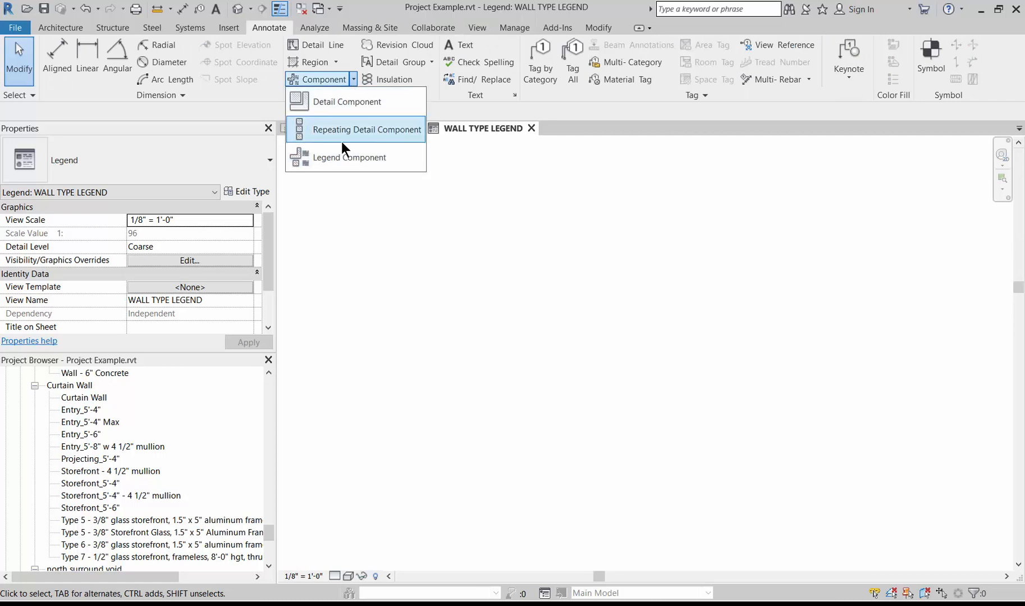
click(337, 158)
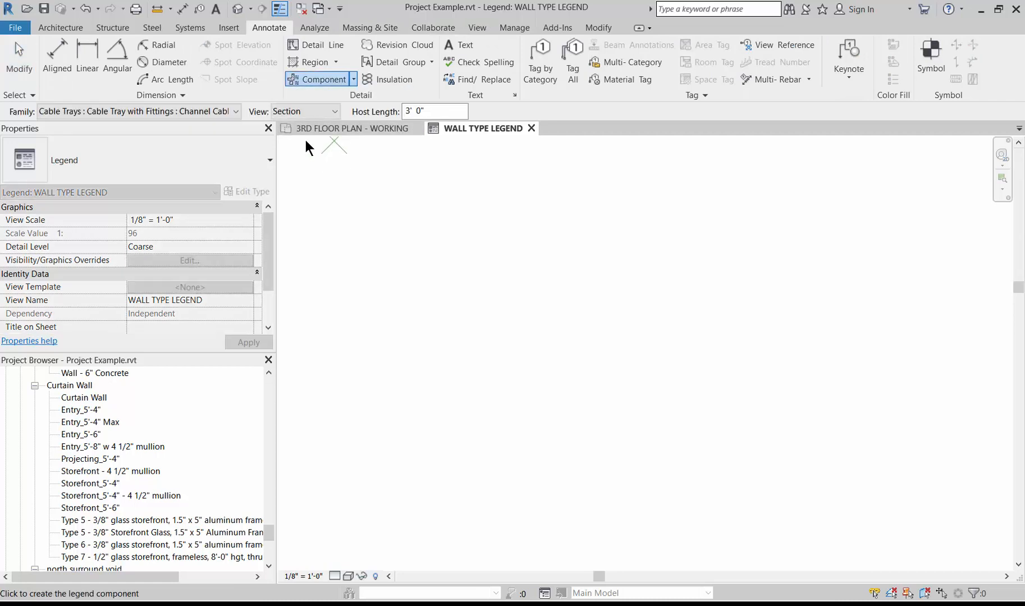
click(238, 110)
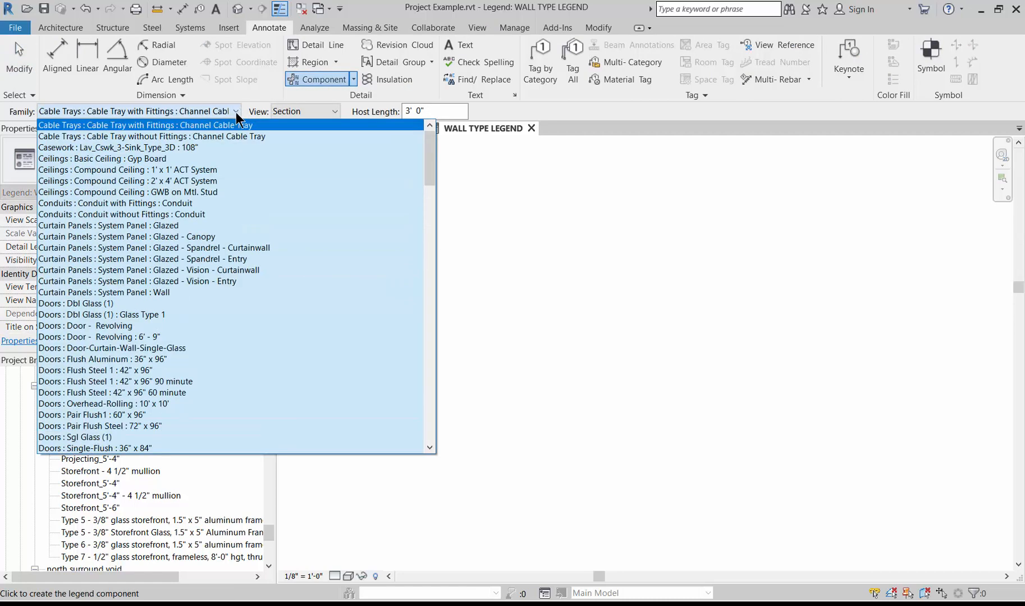
drag(431, 169, 427, 436)
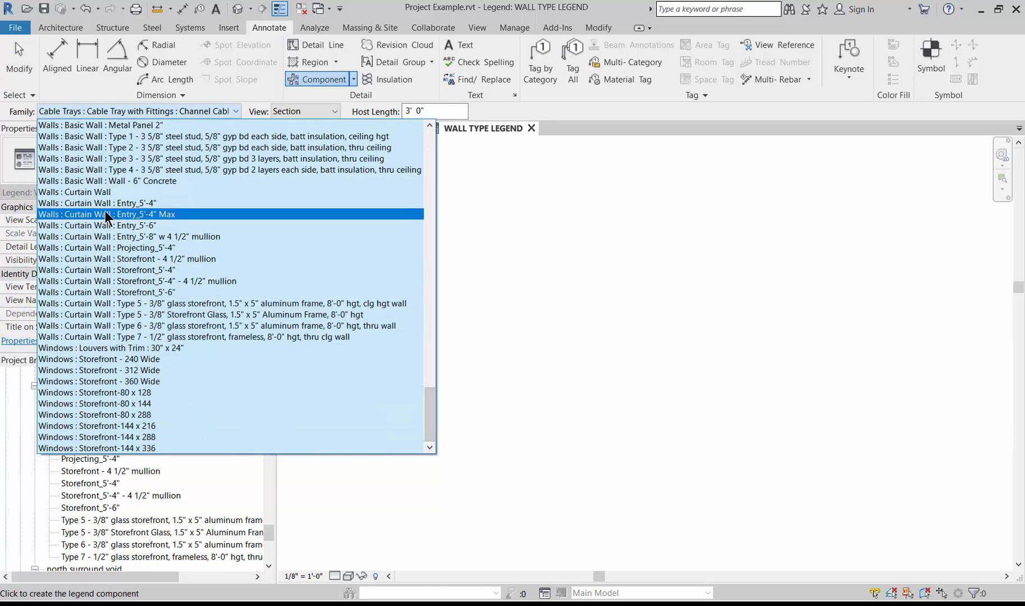
scroll(105, 210, up, 2)
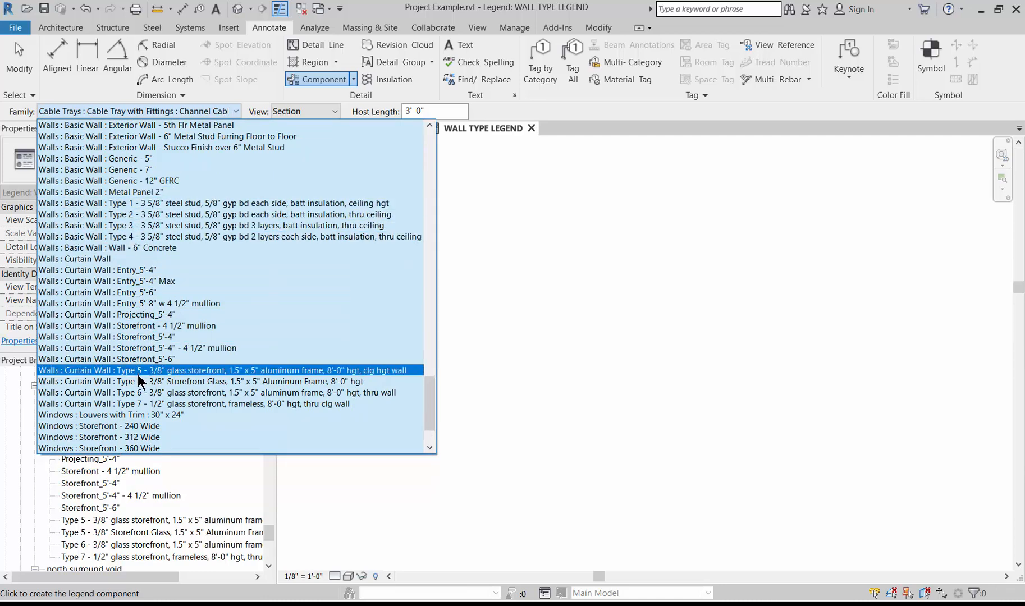
click(131, 203)
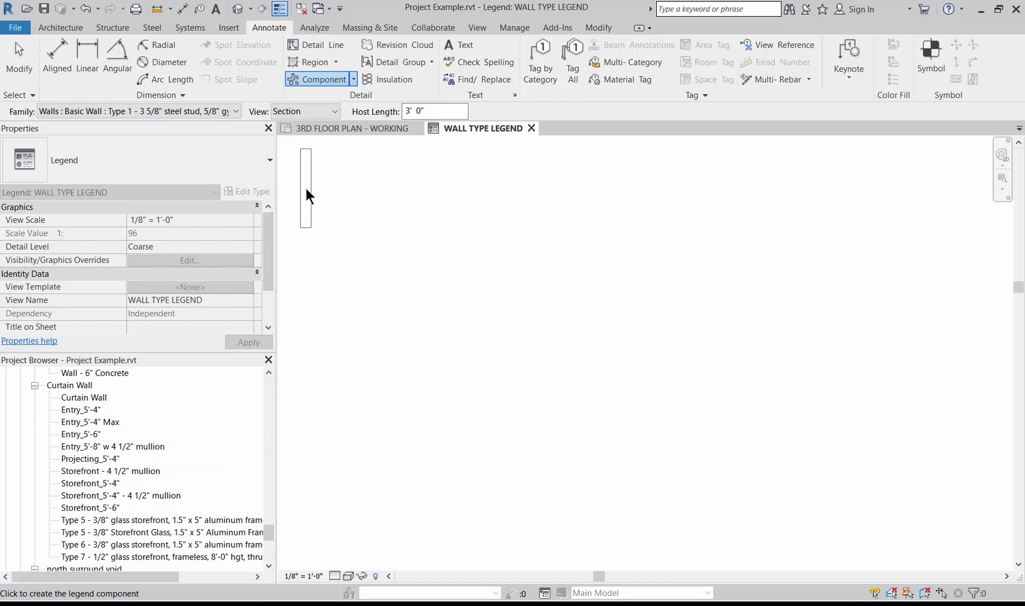
click(312, 111)
click(307, 125)
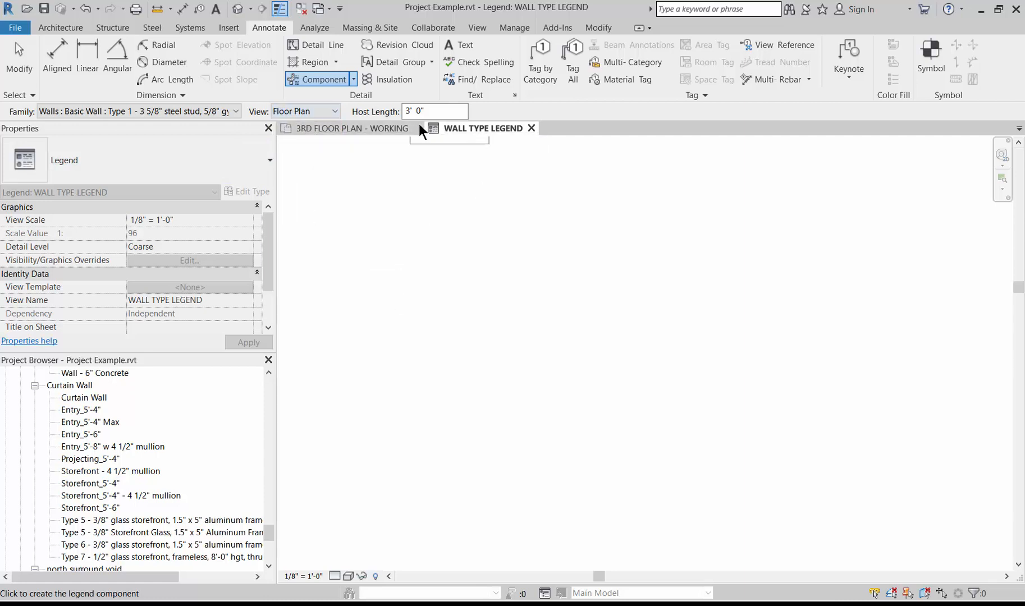
drag(409, 110, 398, 111)
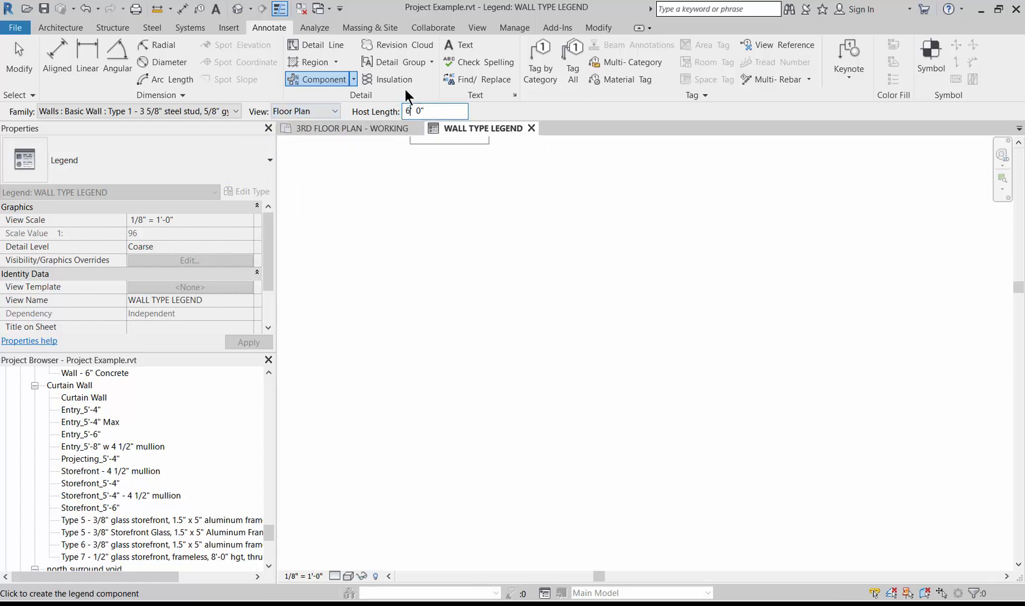
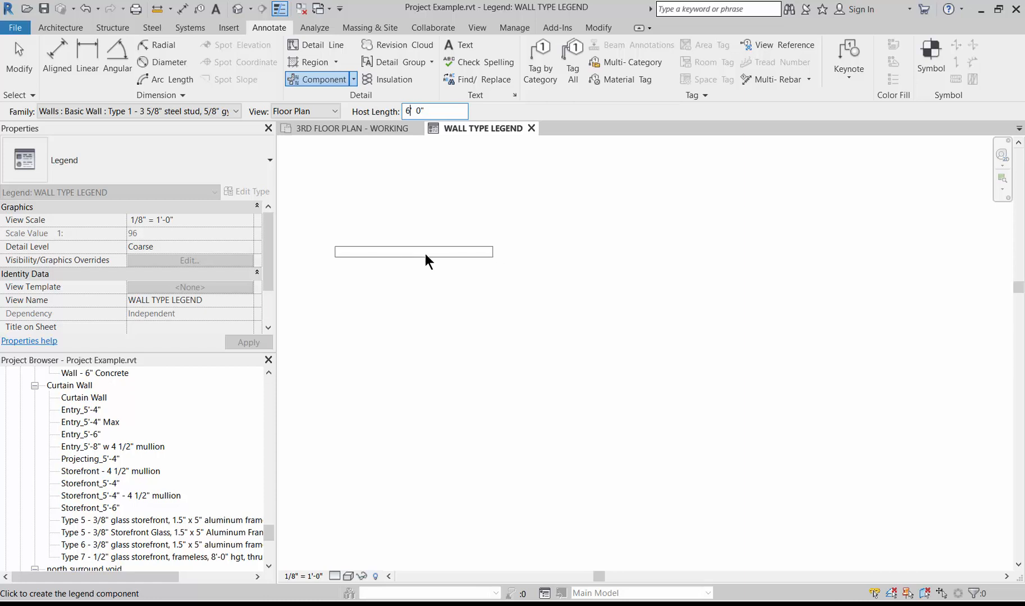
click(426, 256)
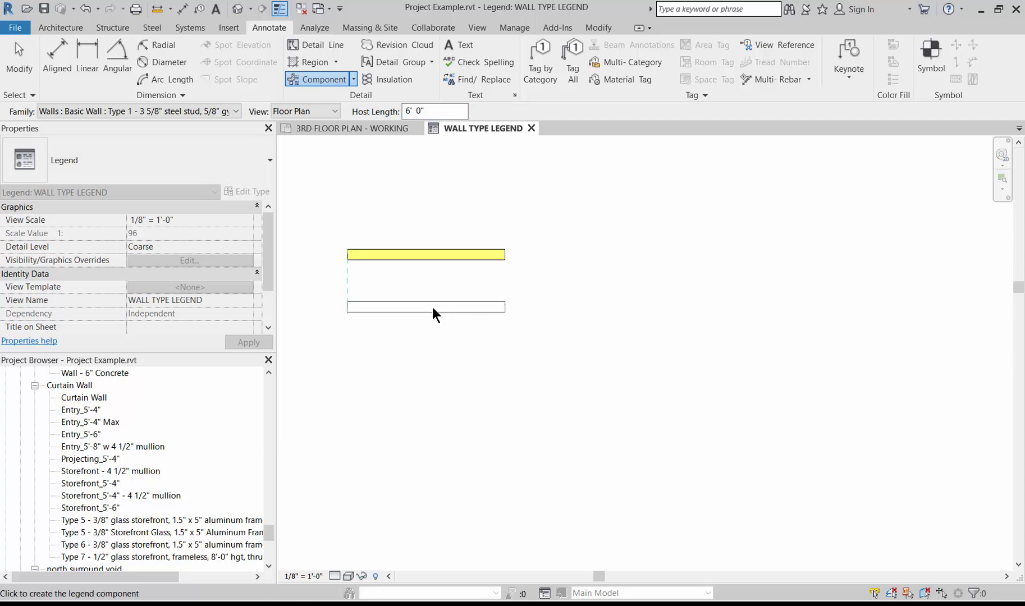
- Turn off thin lines in the legend view and end the legend component placement
key(t)
key(l)
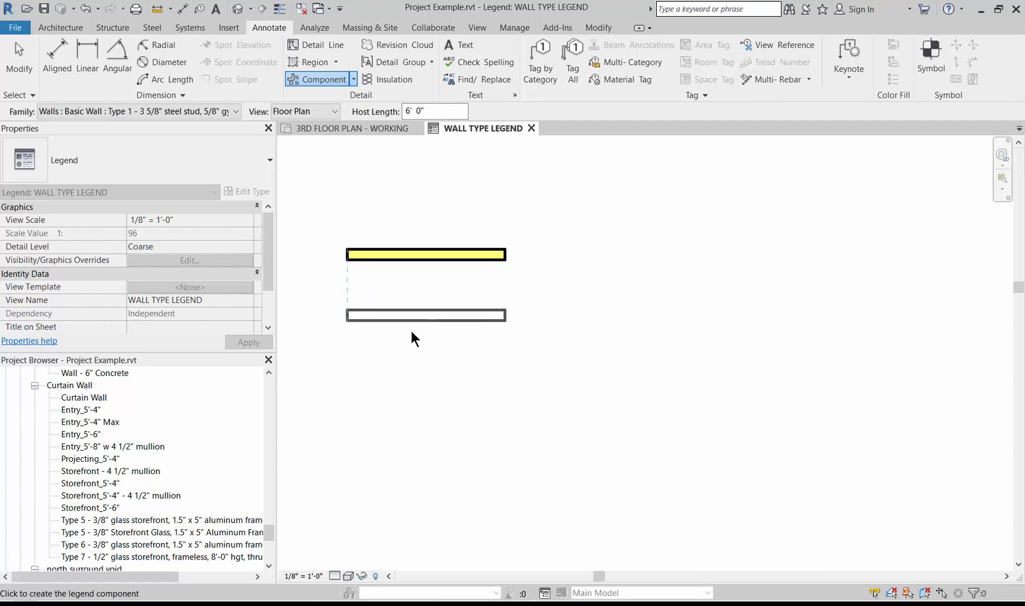
key(Escape)
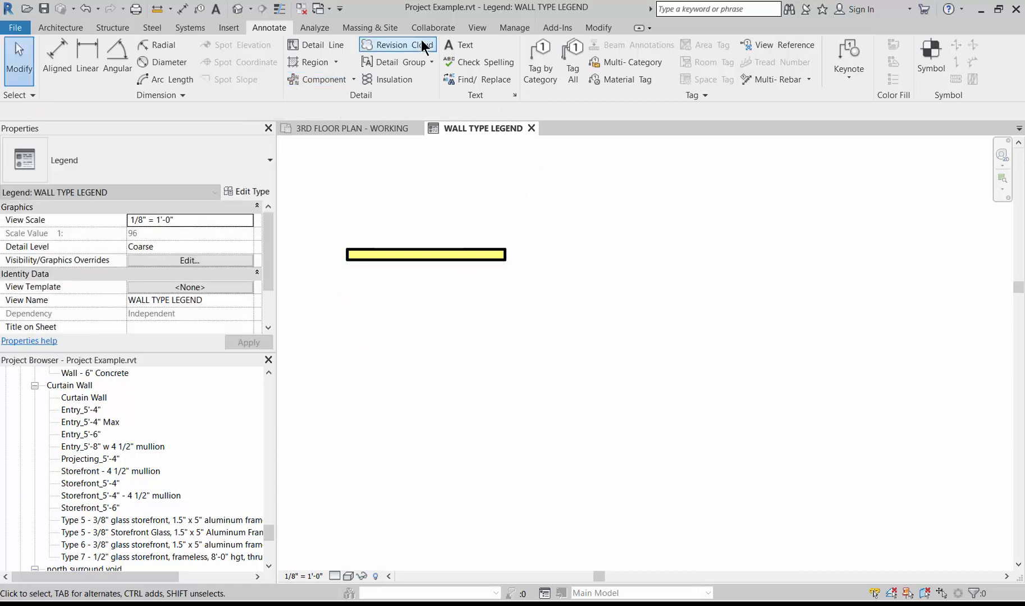
- Add the text note WALL TYPE 1 in Arial 3/32" to the right of the yellow wall component
click(458, 45)
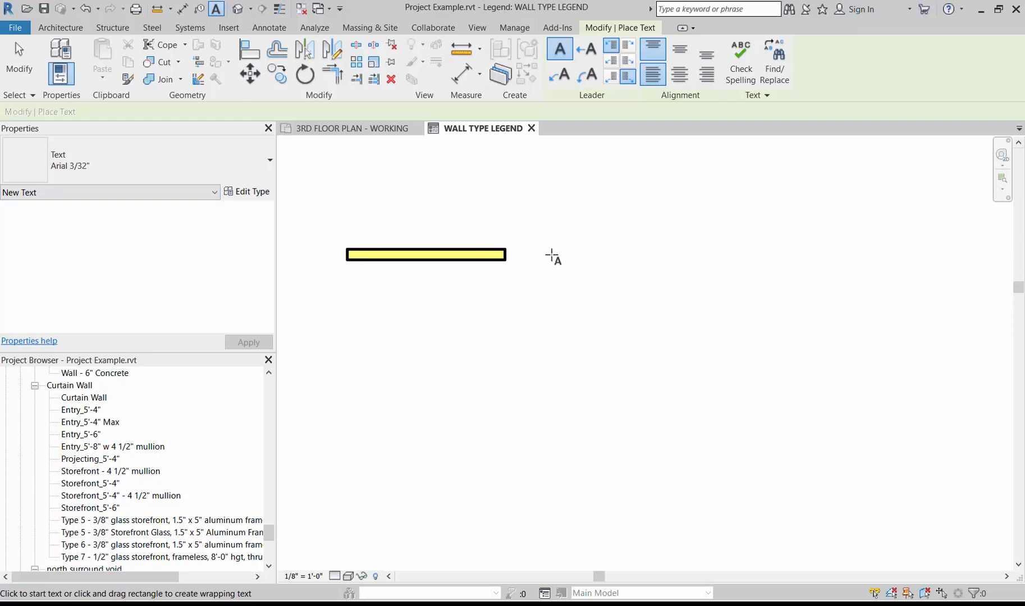
click(552, 257)
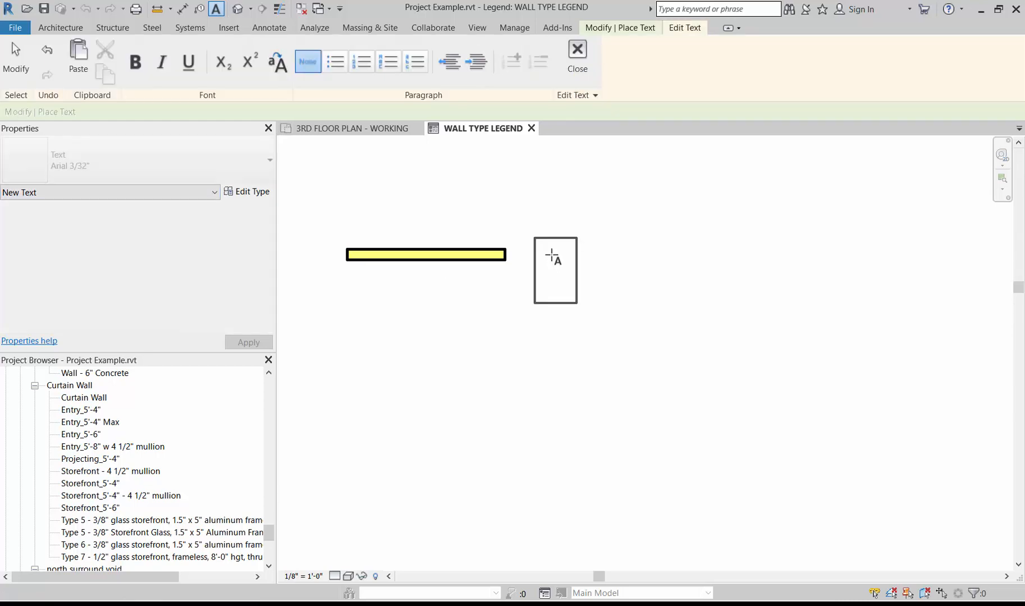
text(WALL TYPE )
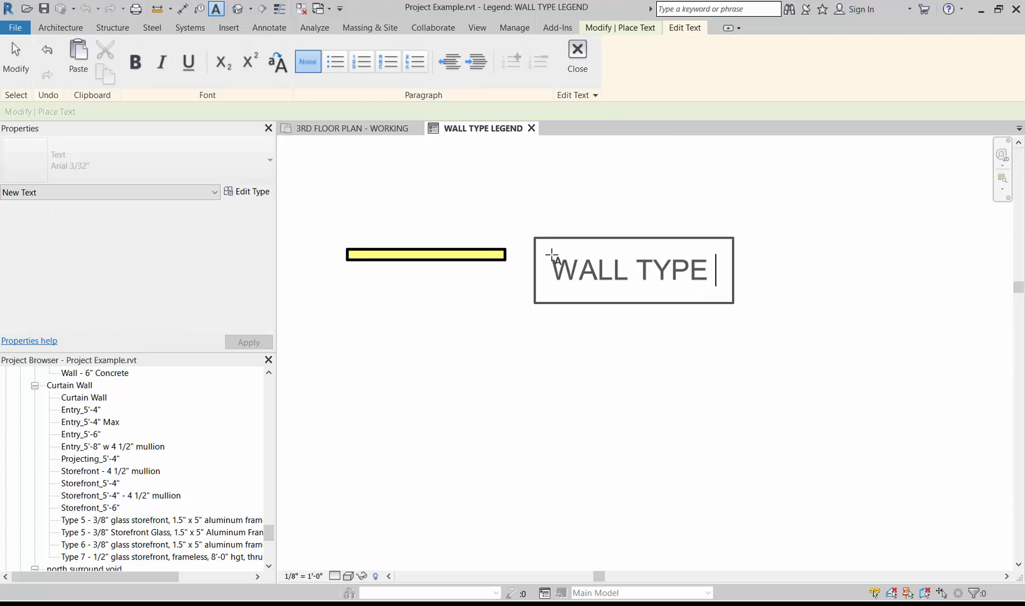
text(1)
click(559, 376)
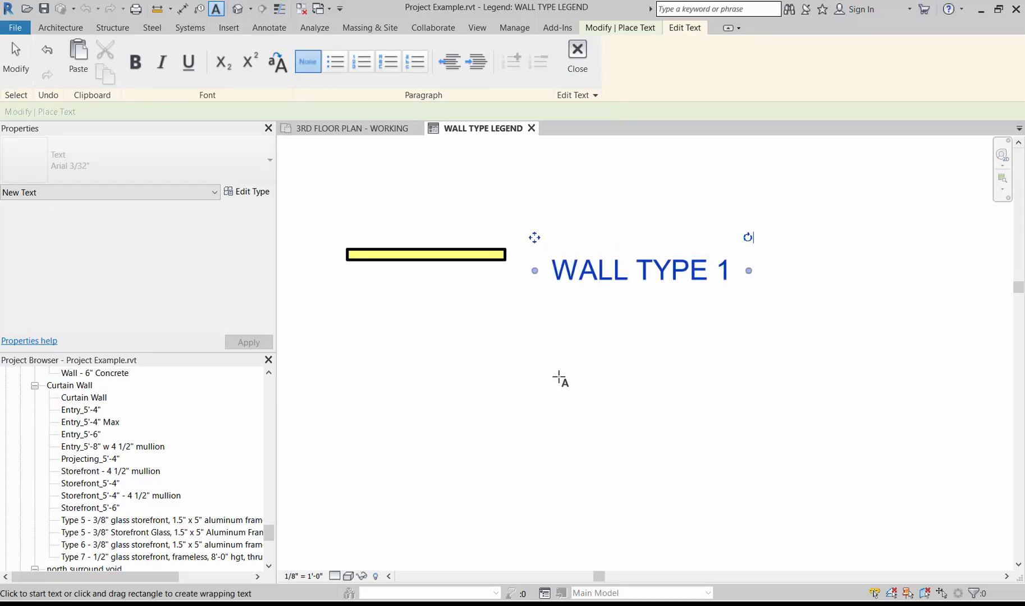
- Move the WALL TYPE 1 text note up so it lines up with the yellow wall component
key(Escape)
key(Escape)
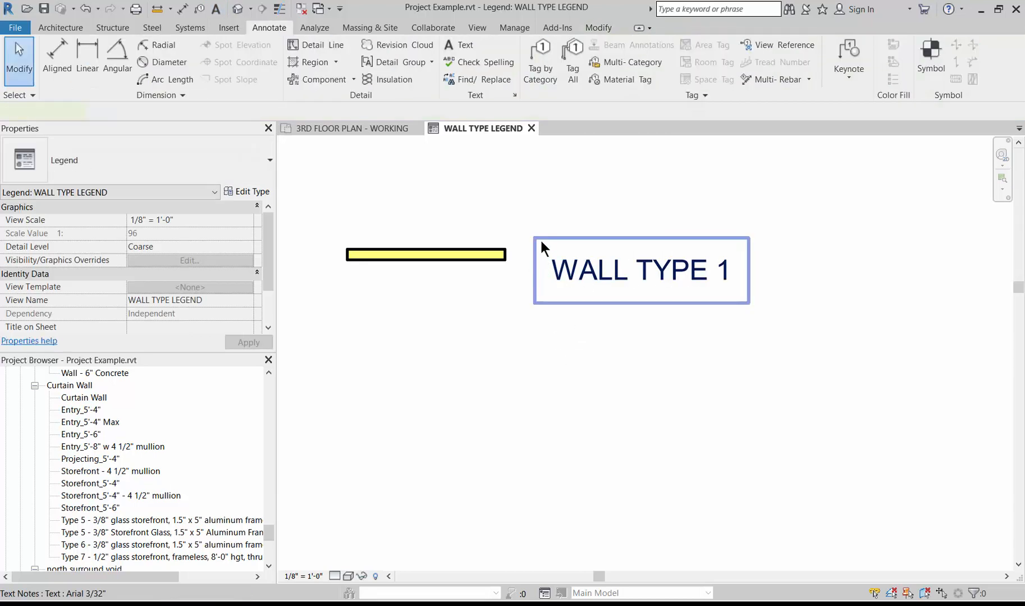
click(537, 239)
drag(537, 238, 541, 226)
click(449, 366)
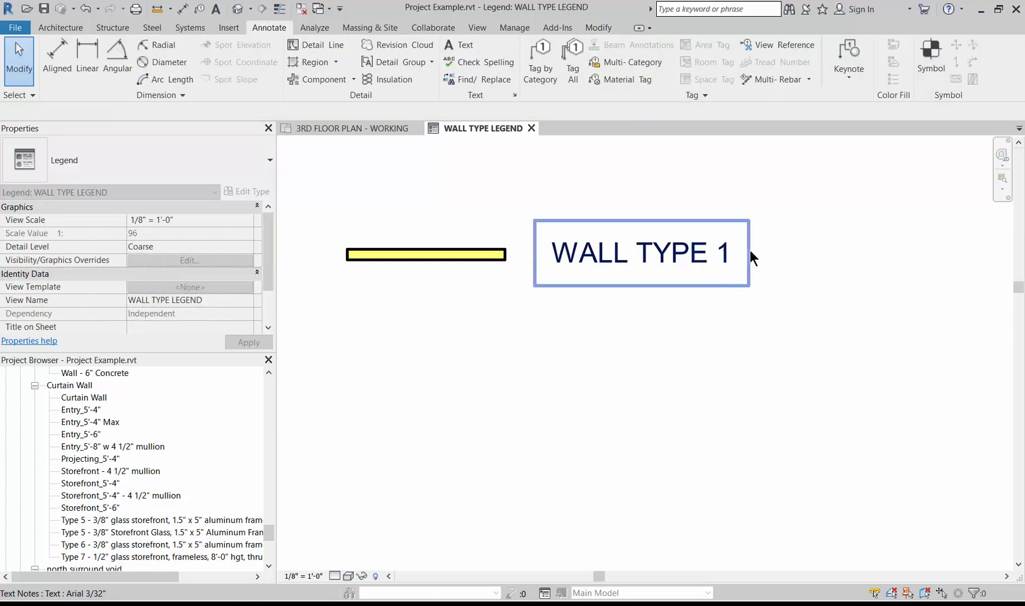
- Copy the wall component and its text note straight down three times, spacing the rows 4'-0" apart
click(560, 259)
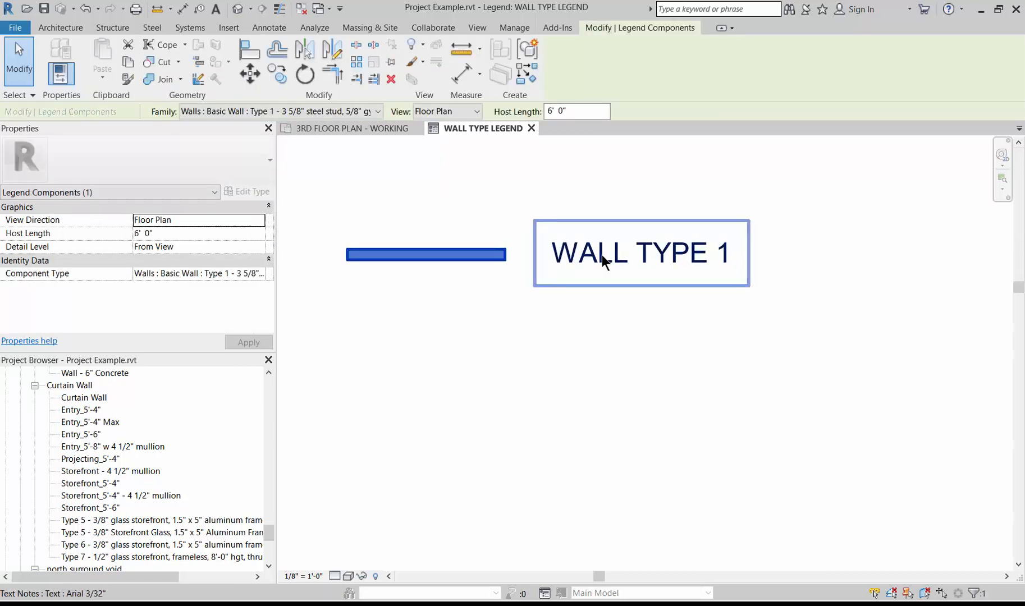
ctrl+click(602, 254)
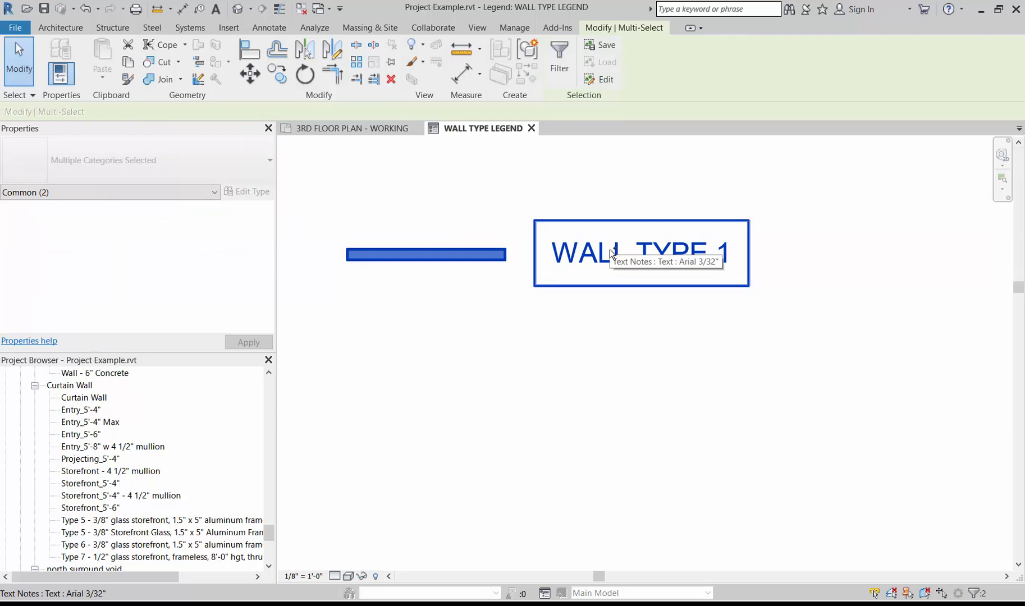
key(c)
key(o)
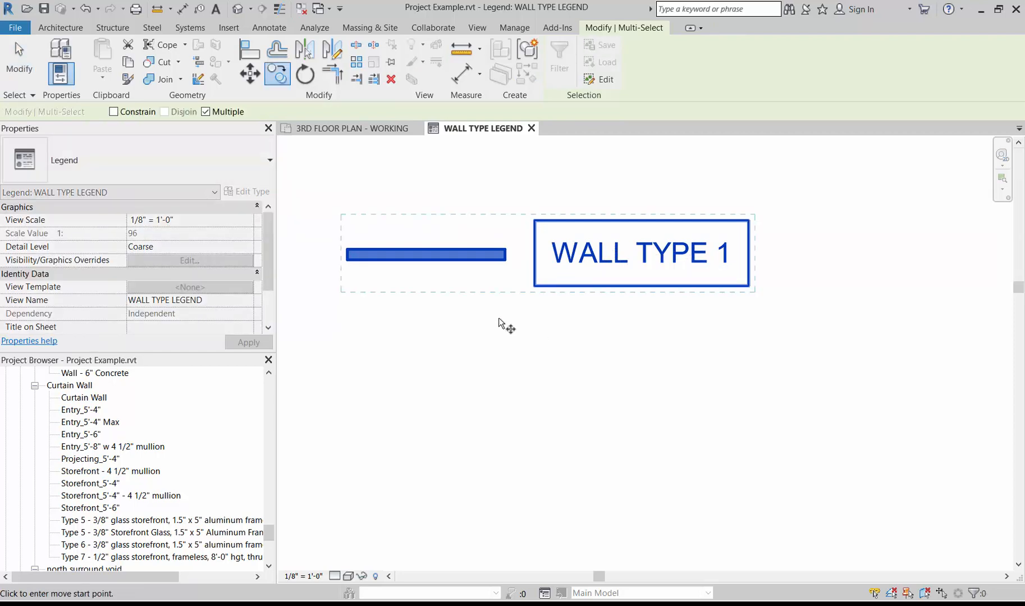
scroll(346, 228, down, 2)
click(343, 224)
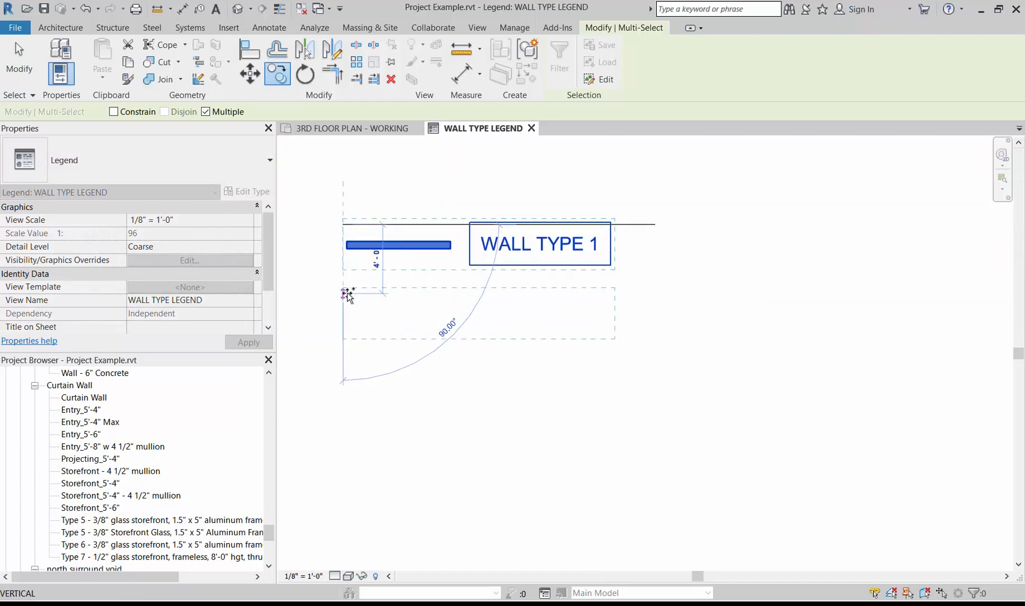
click(345, 360)
key(Escape)
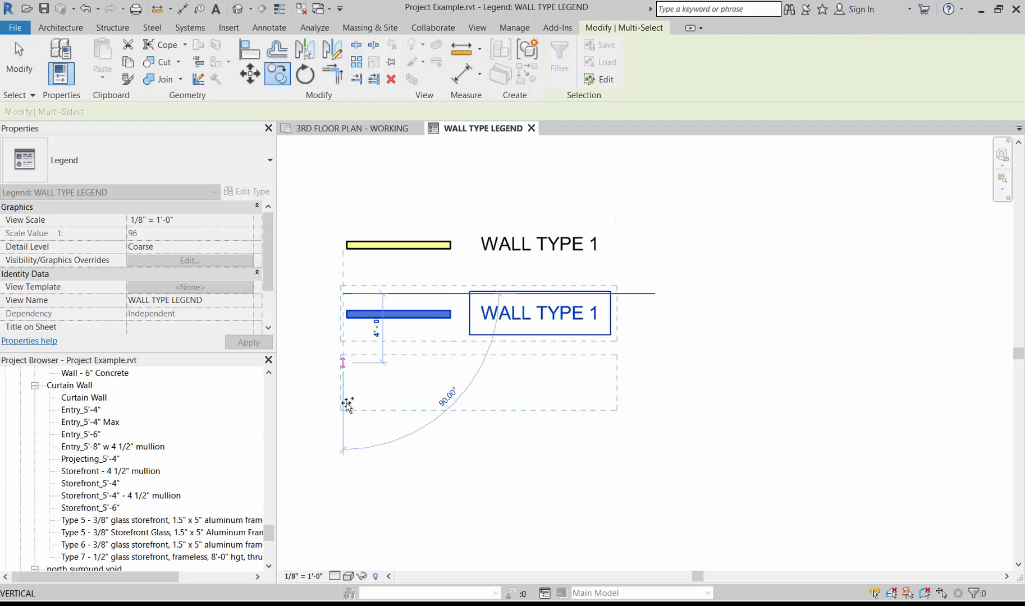
click(348, 428)
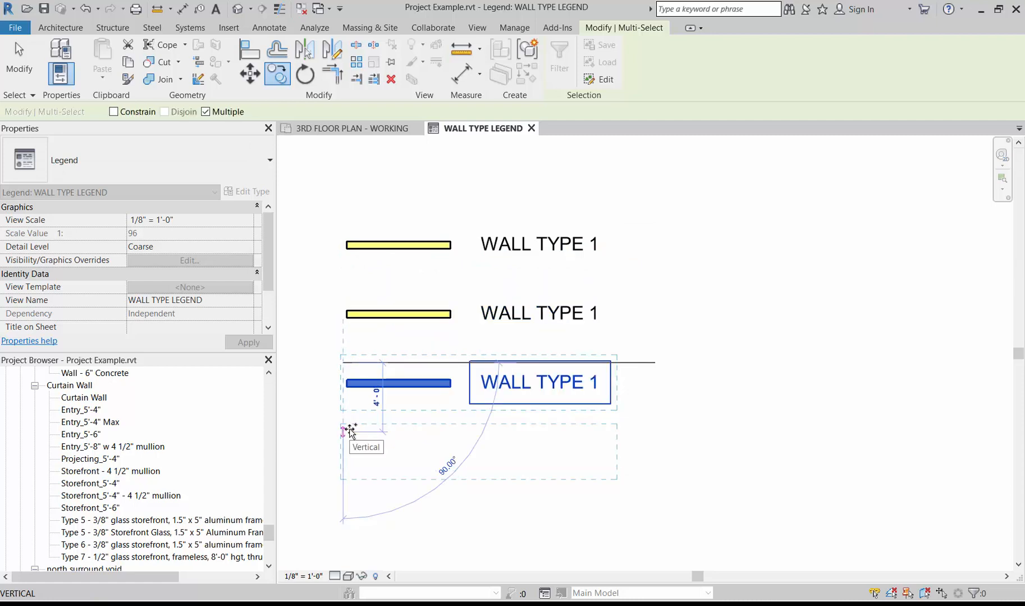
click(348, 428)
key(Escape)
key(Escape)
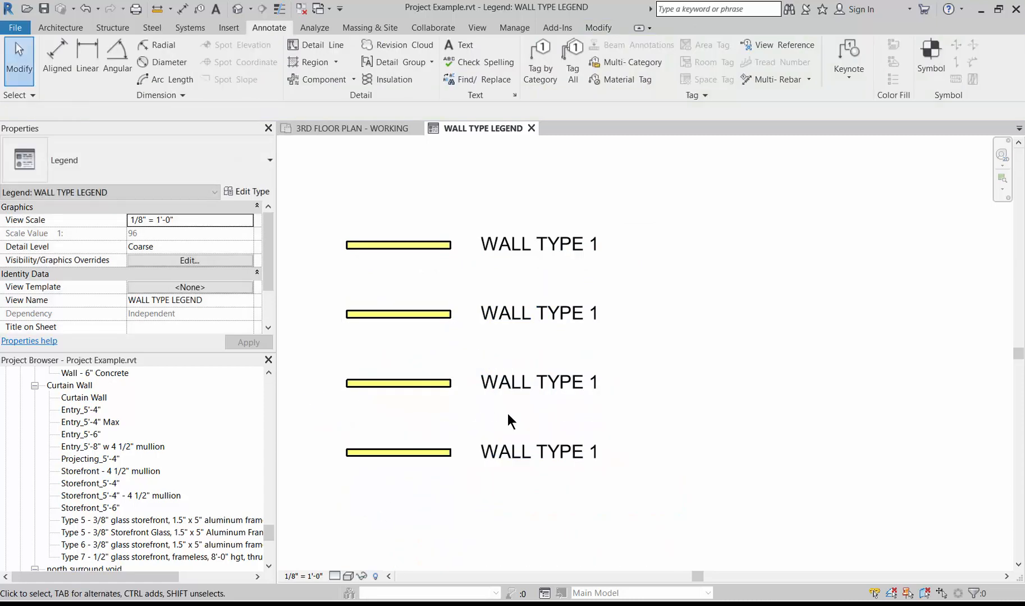
- Change the second row's legend component to the Type 2 basic wall
click(385, 315)
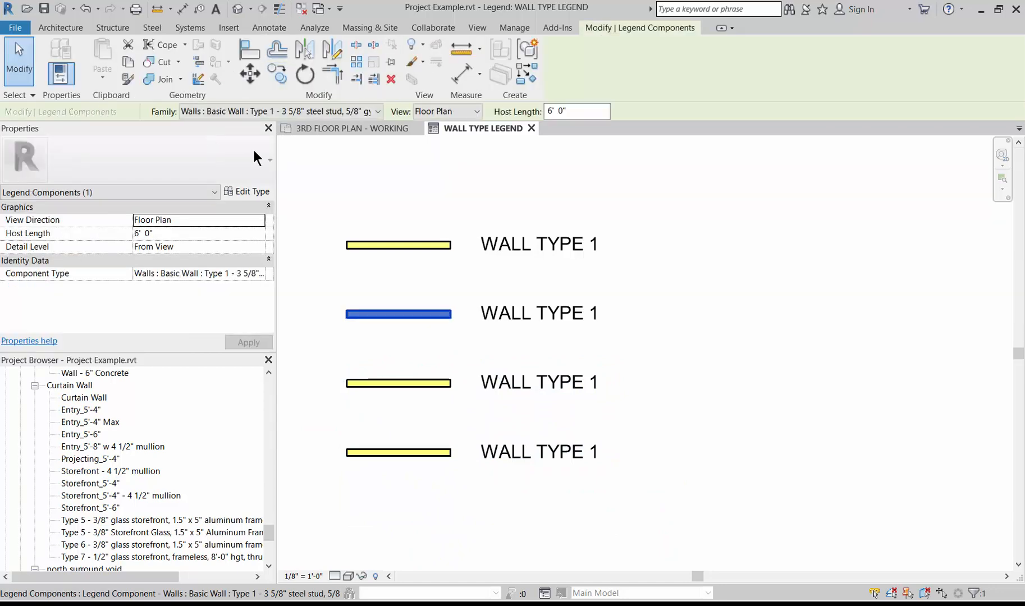
click(367, 110)
click(313, 151)
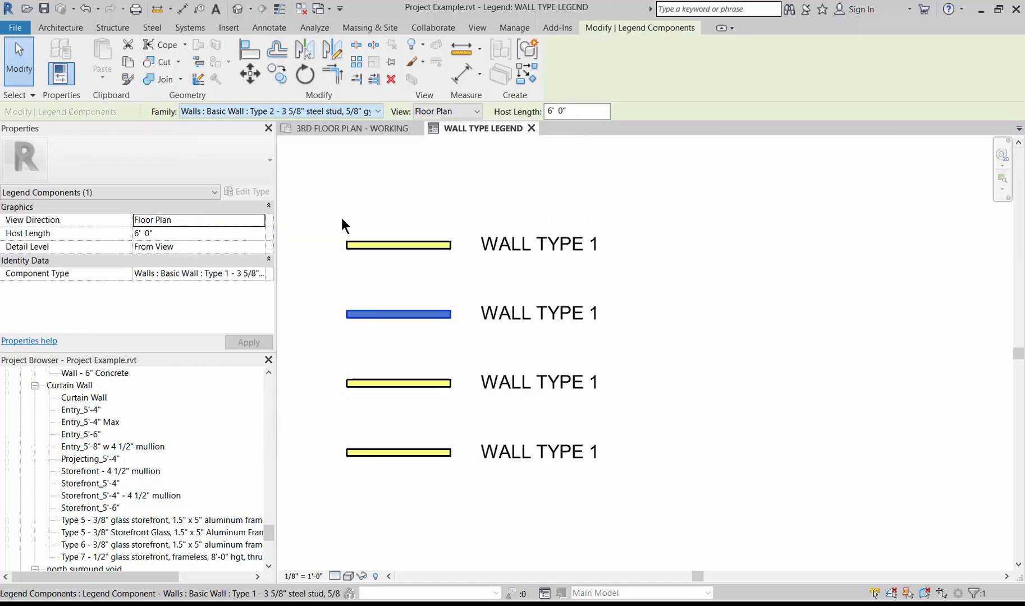
- Change the third row's legend component to the Type 4 basic wall
click(385, 385)
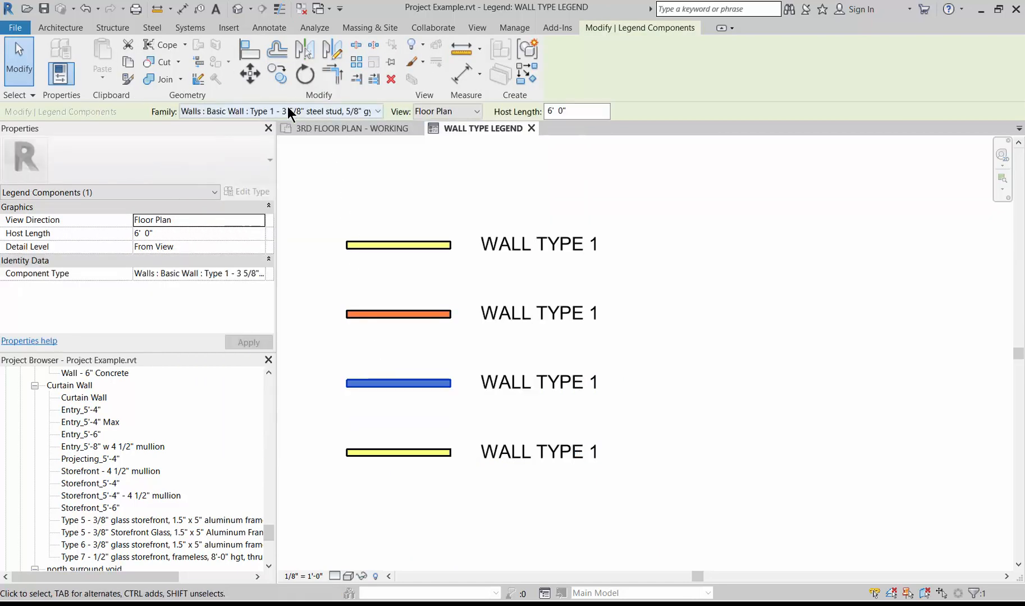
click(287, 110)
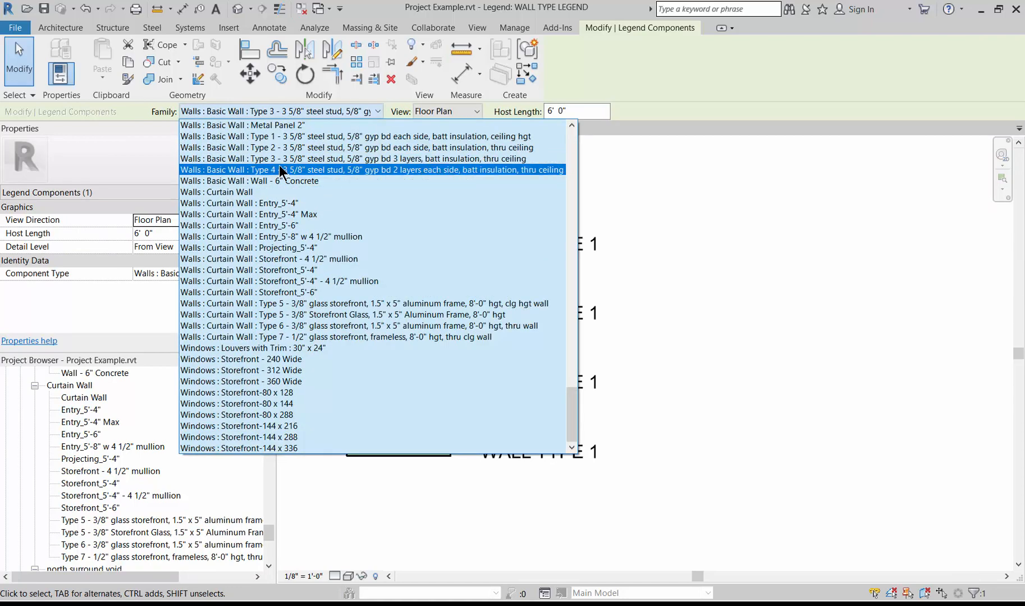
click(280, 166)
- Change the fourth row's legend component to the Type 4 basic wall
click(418, 453)
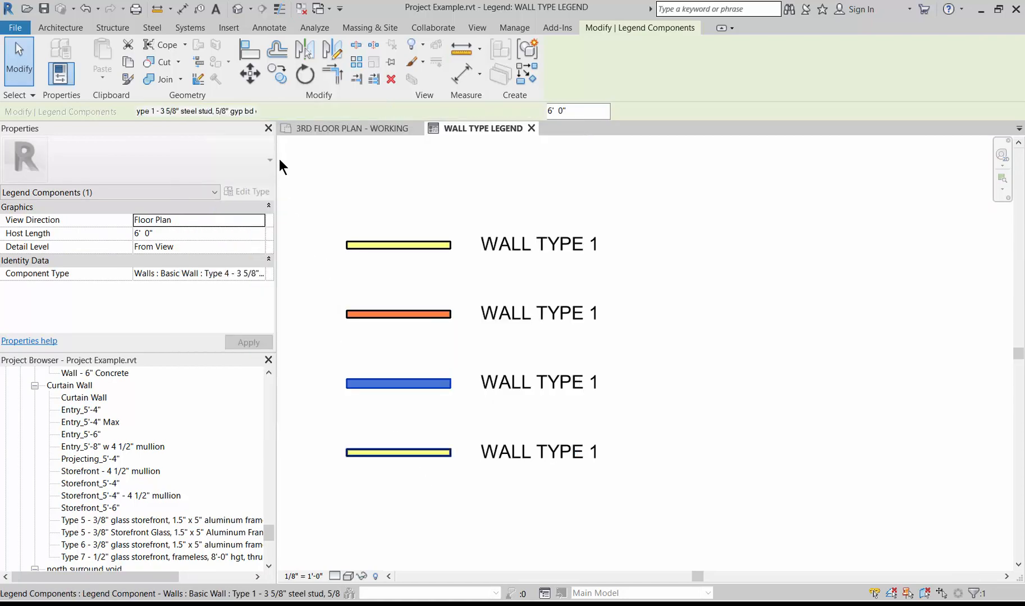
click(267, 110)
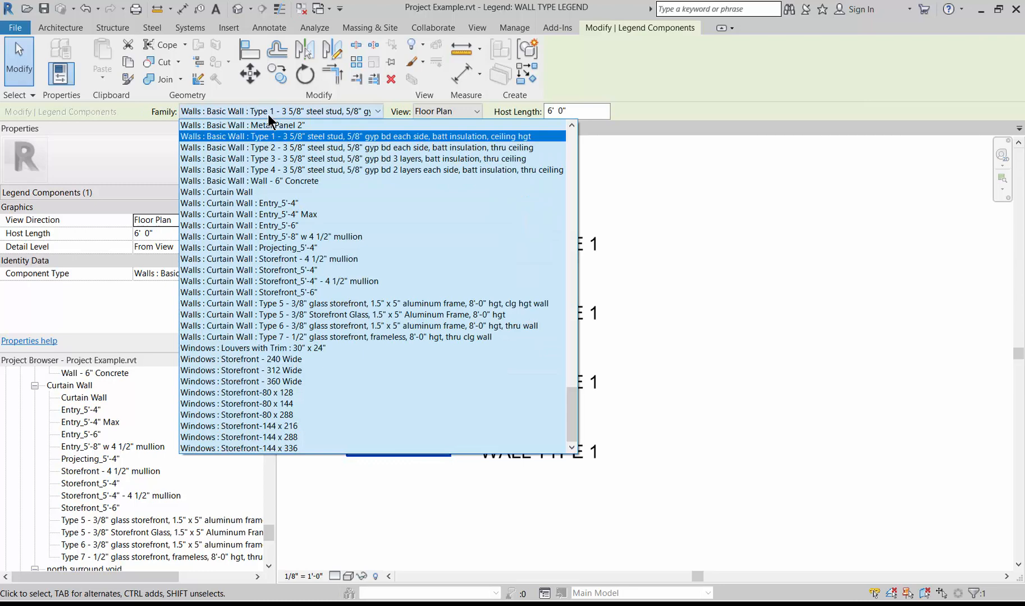
click(269, 169)
click(576, 470)
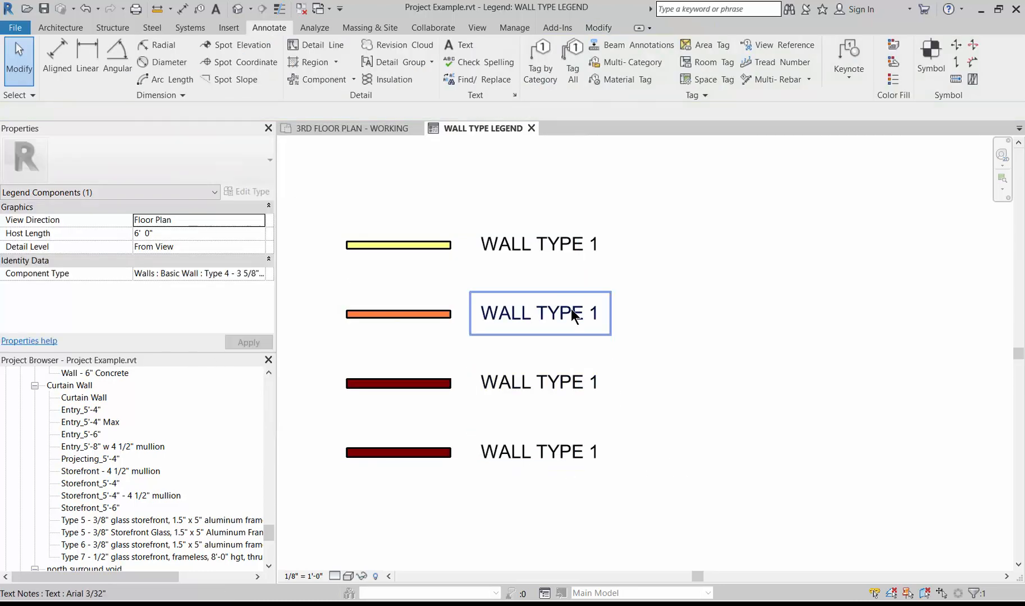
- Relabel the text notes of the second, third and fourth rows WALL TYPE 2, WALL TYPE 3 and WALL TYPE 4
double_click(590, 311)
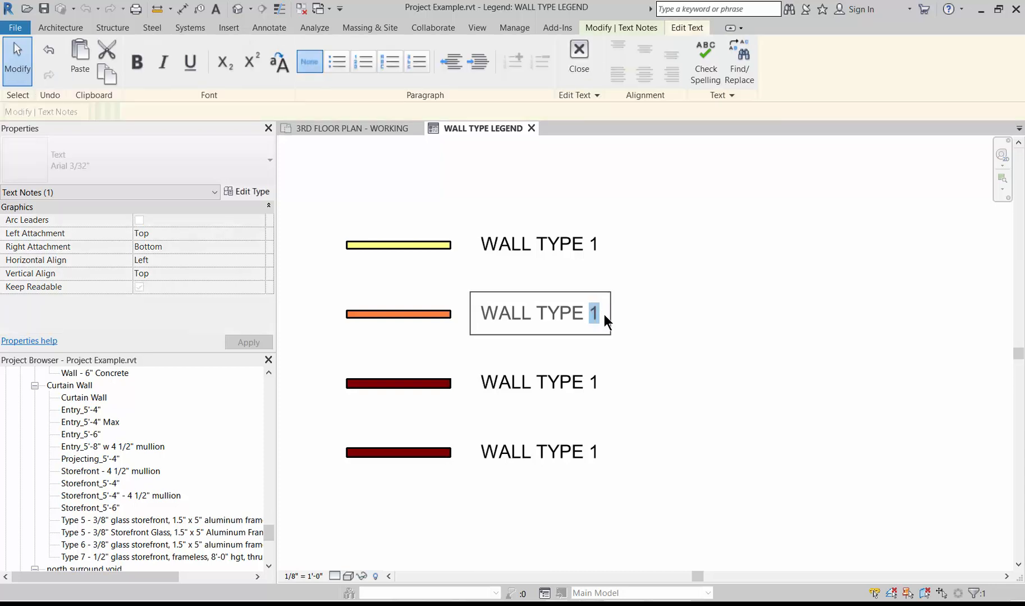
text(2)
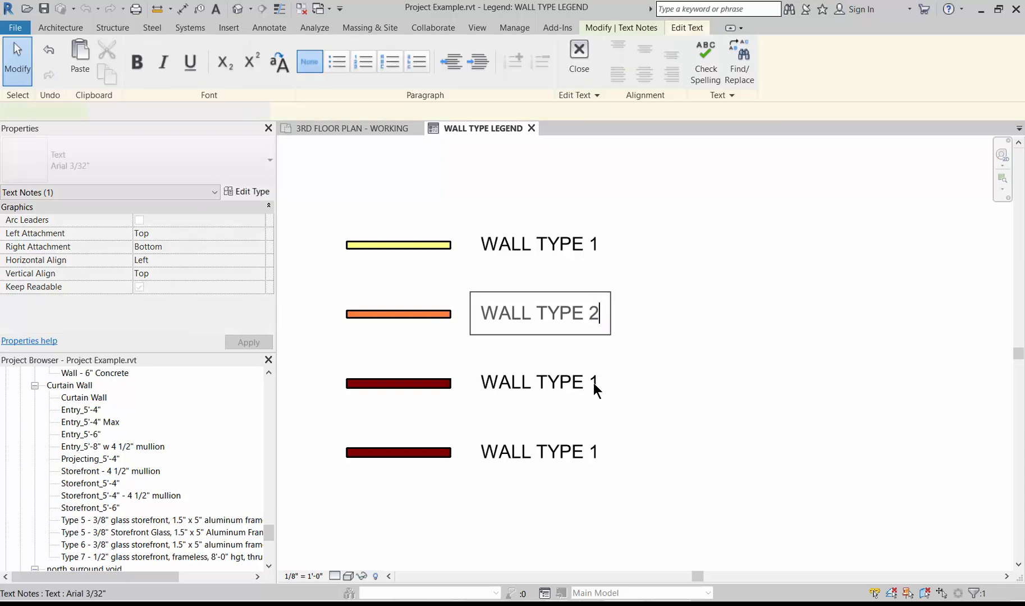
click(590, 385)
click(590, 384)
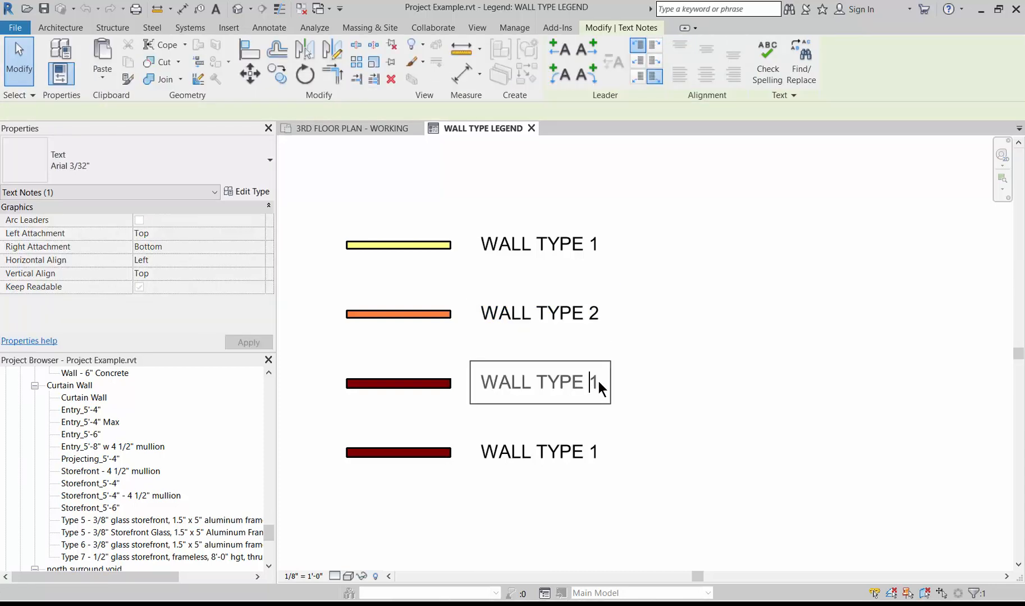
double_click(600, 382)
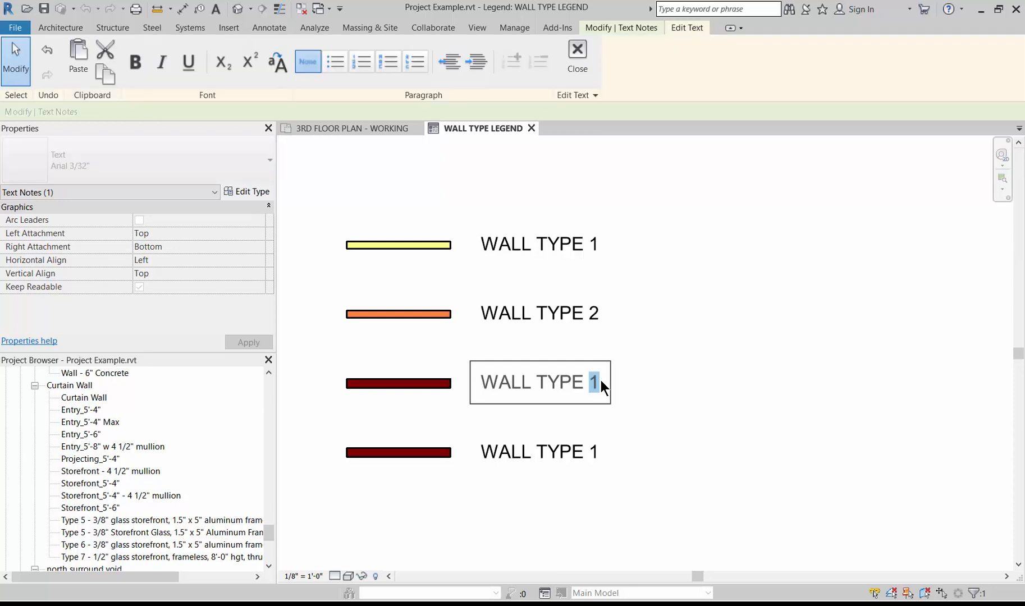
click(585, 452)
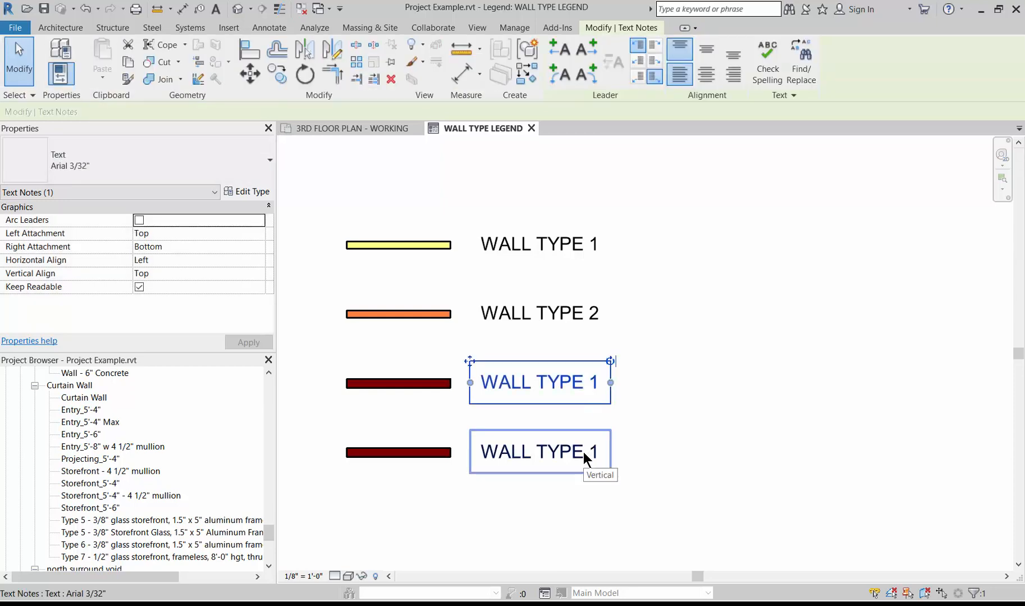
double_click(584, 452)
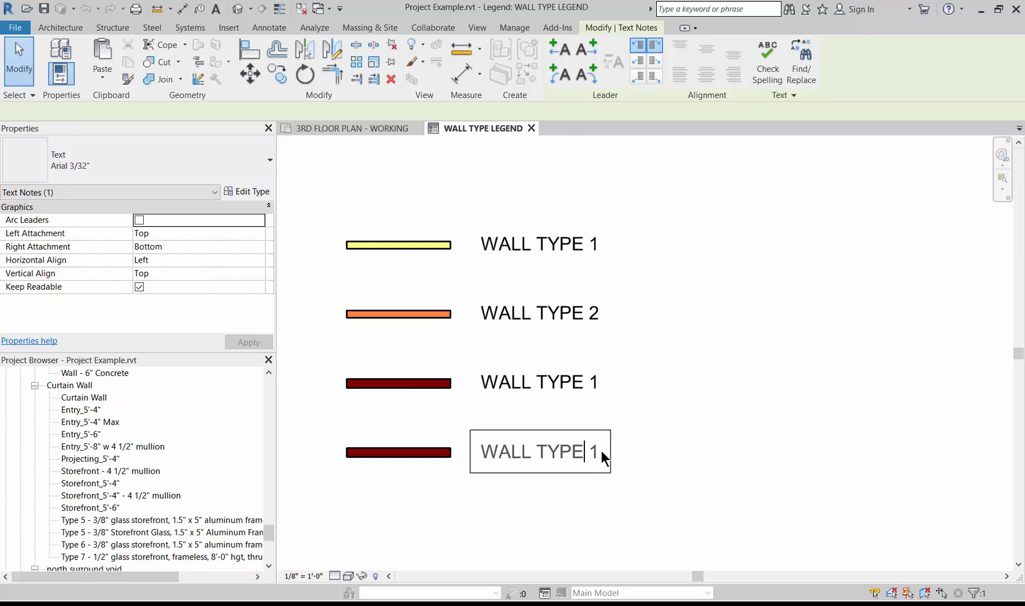
double_click(601, 451)
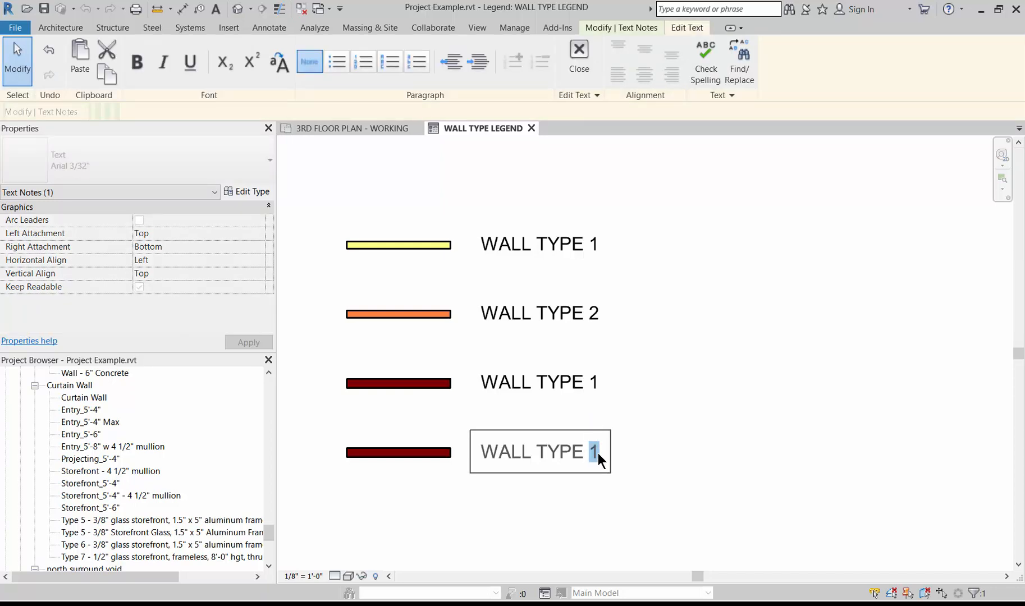
click(598, 453)
double_click(596, 384)
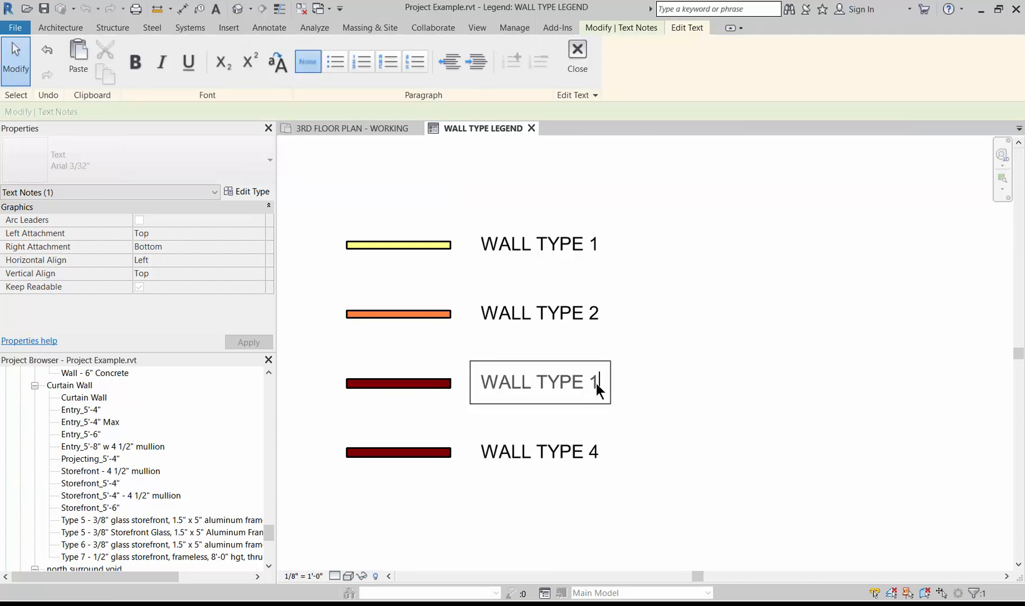
click(387, 382)
- Change the legend component beside the WALL TYPE 3 note to the Type 3 basic wall
click(387, 383)
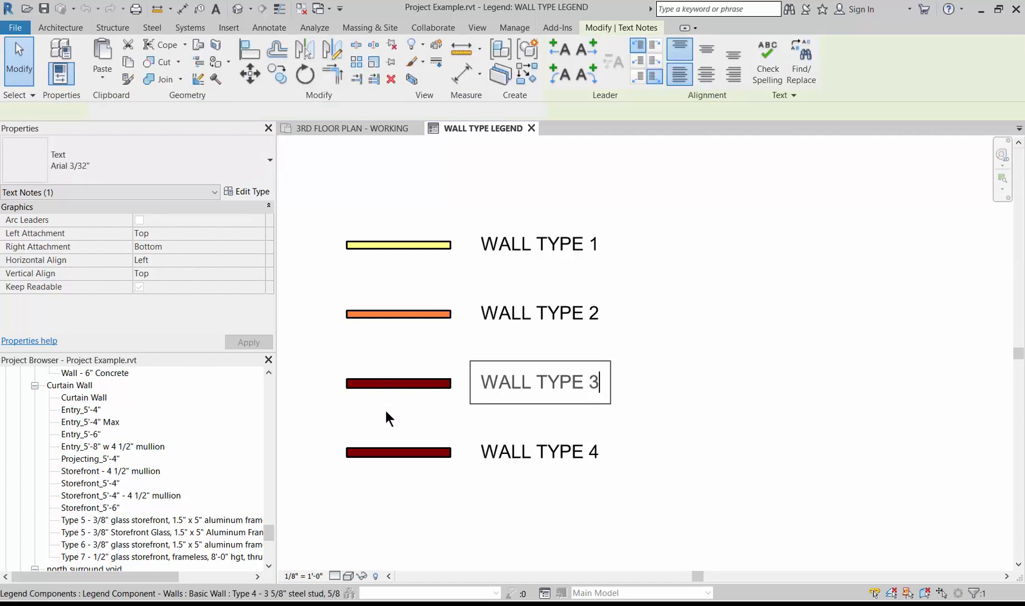
click(228, 111)
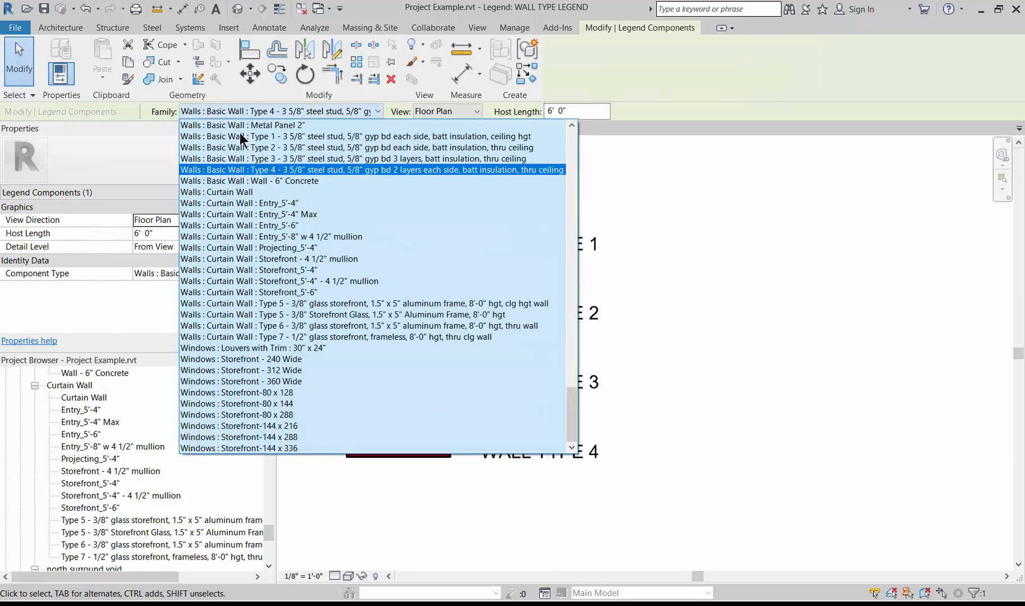
click(240, 152)
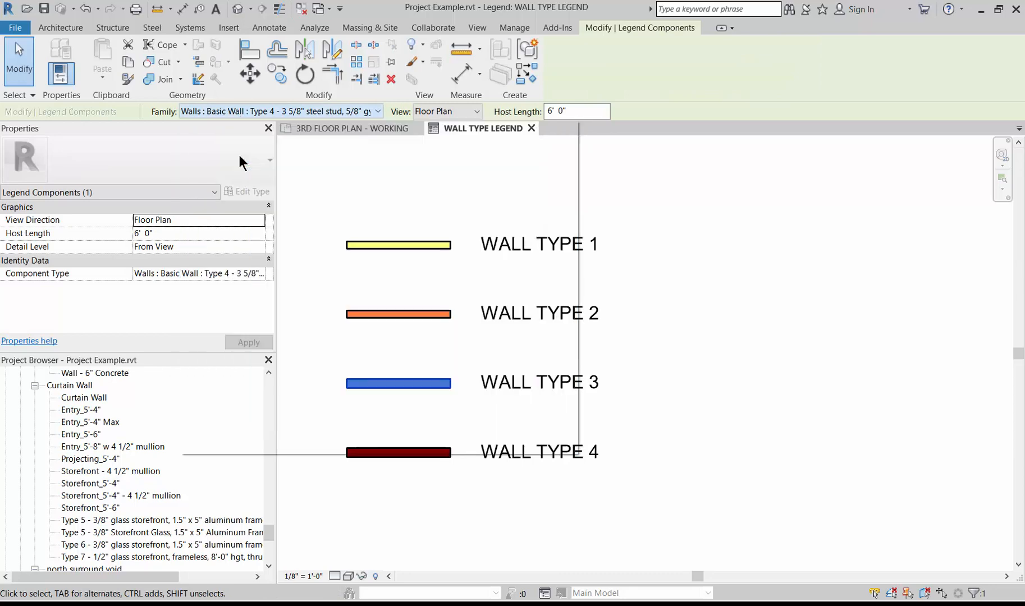
click(451, 528)
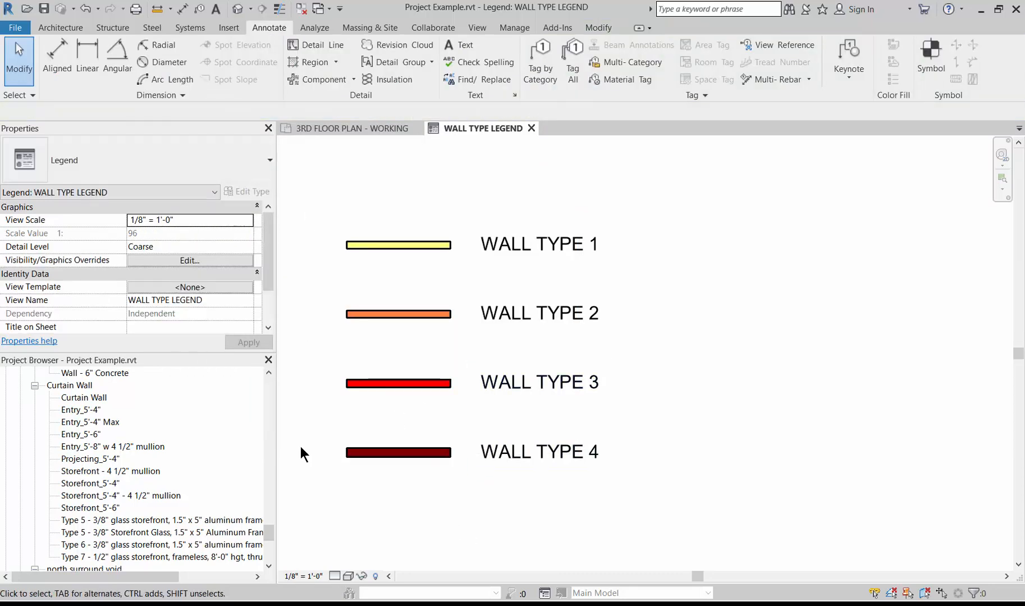
- Copy the first three wall components with their text notes about 19'-0" to the right as a second column
scroll(325, 364, down, 1)
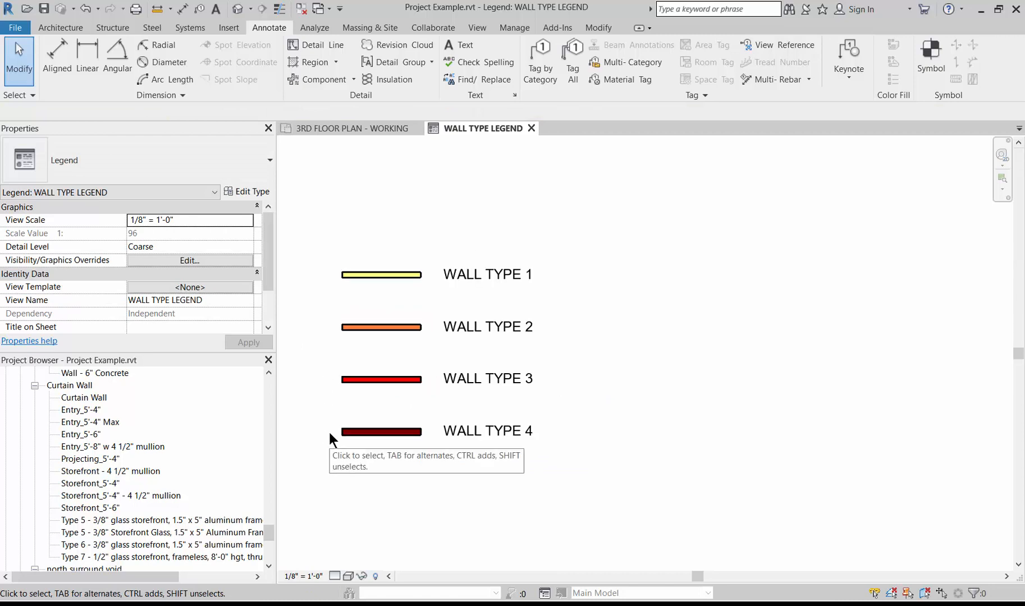
drag(318, 244, 591, 404)
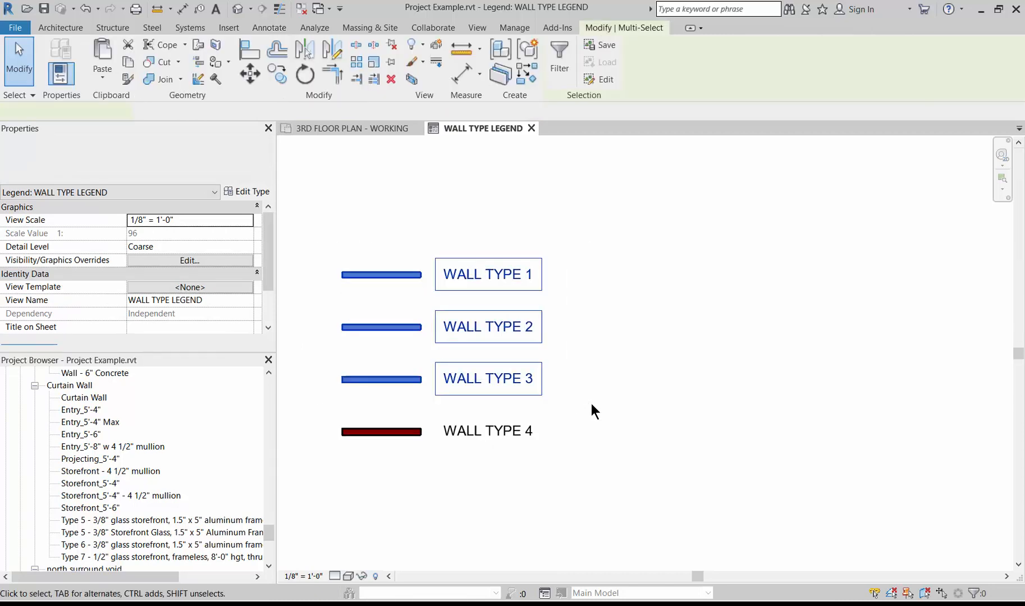
key(c)
key(o)
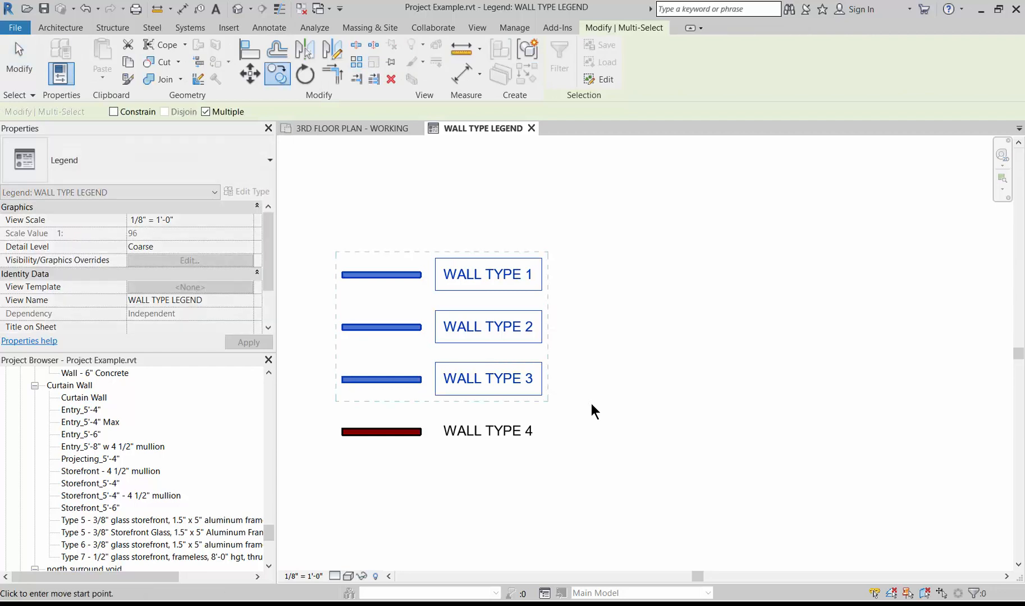
click(338, 262)
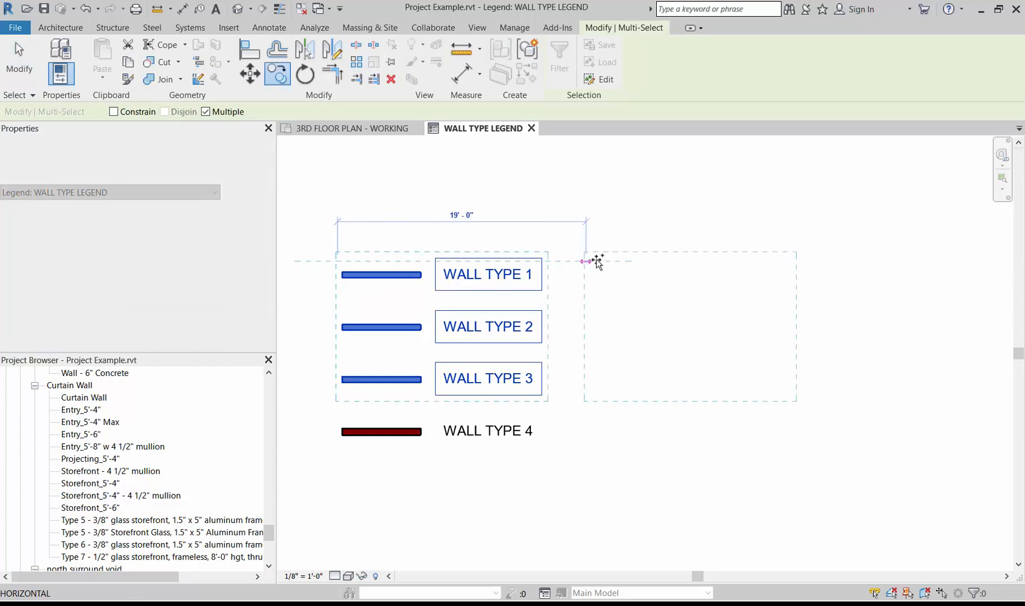
click(593, 271)
scroll(743, 293, up, 4)
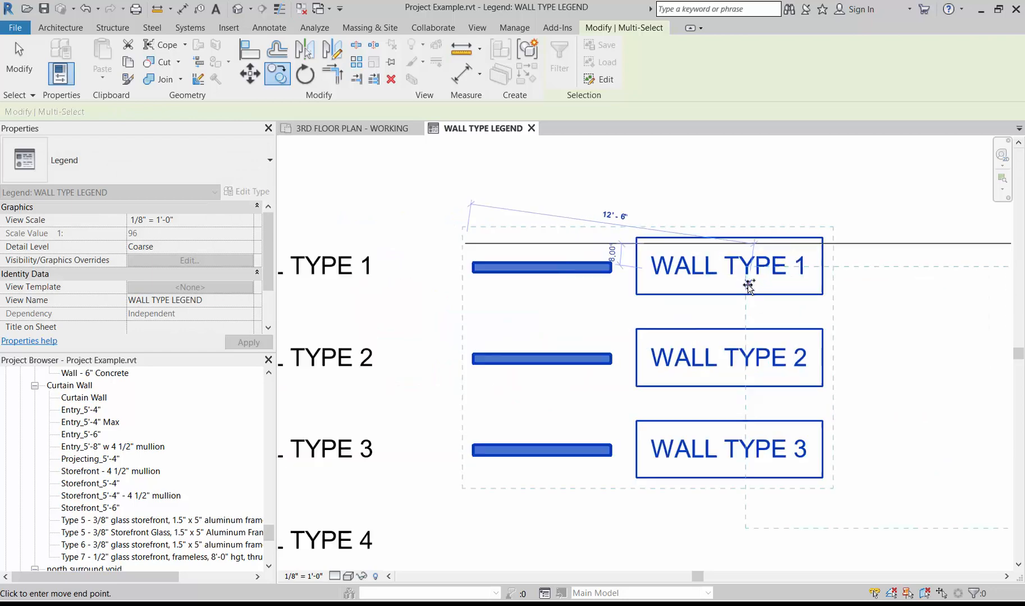
key(Escape)
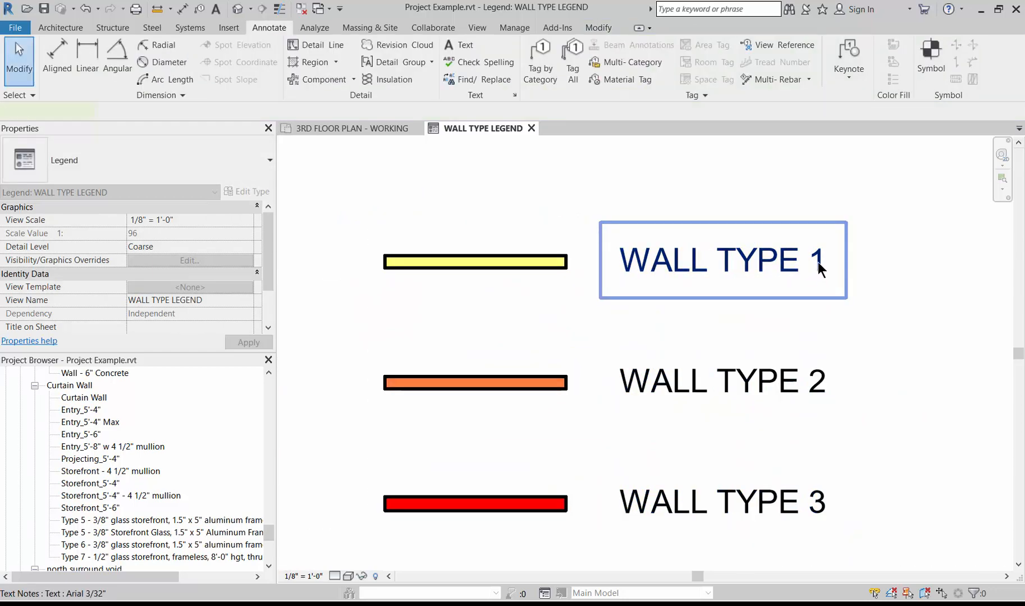
- Relabel the second column's three text notes WALL TYPE 5, WALL TYPE 6 and WALL TYPE 7 from top to bottom
double_click(818, 261)
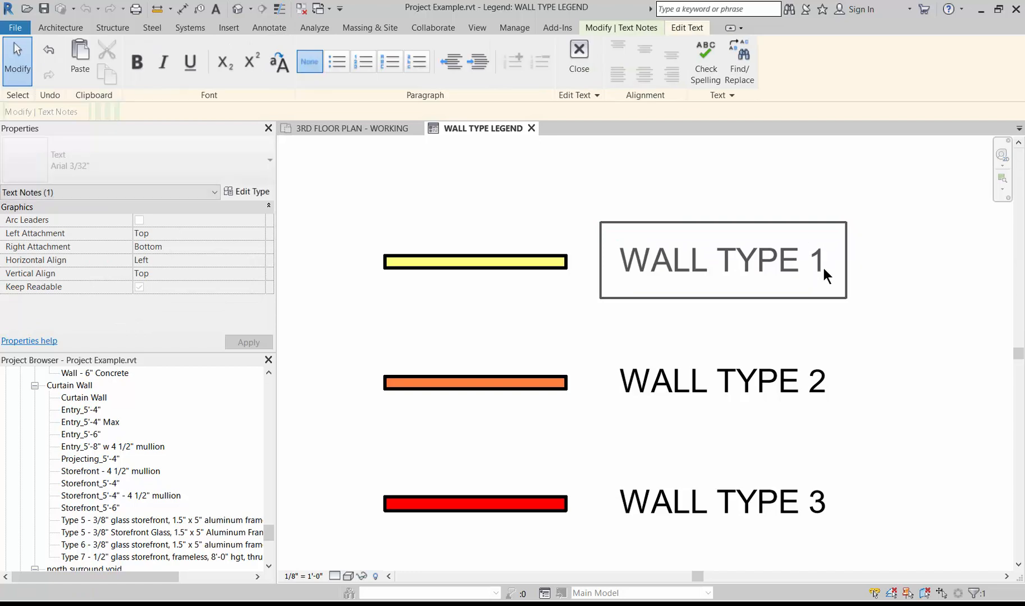
key(Delete)
text(5)
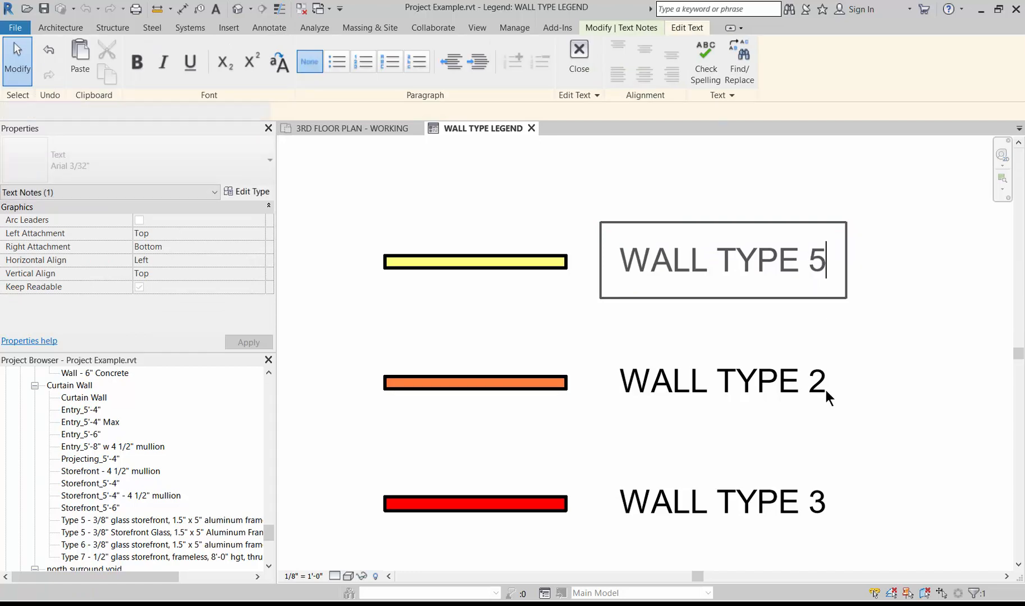
double_click(822, 387)
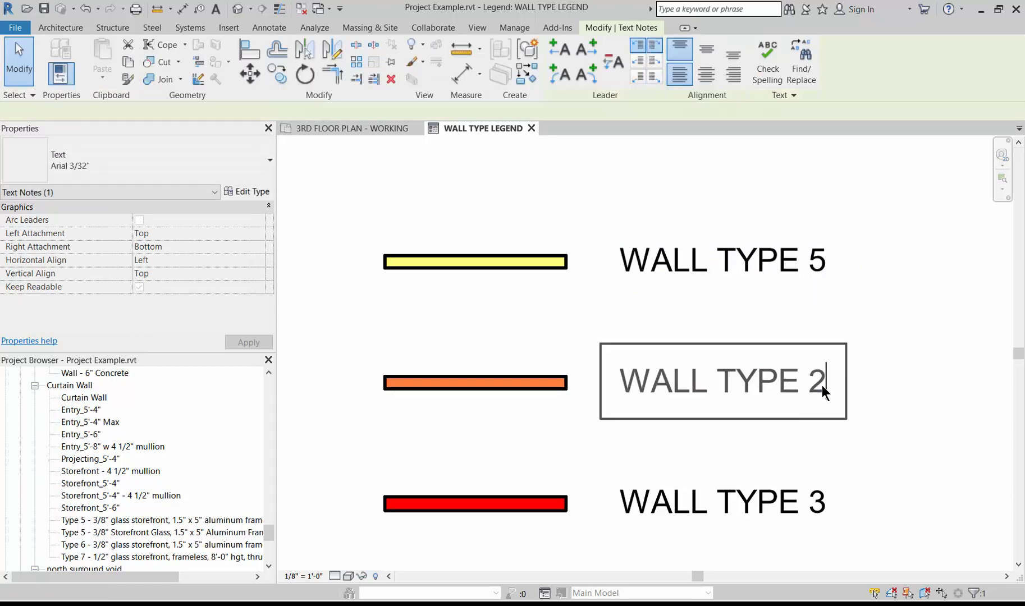
key(BackSpace)
text(6)
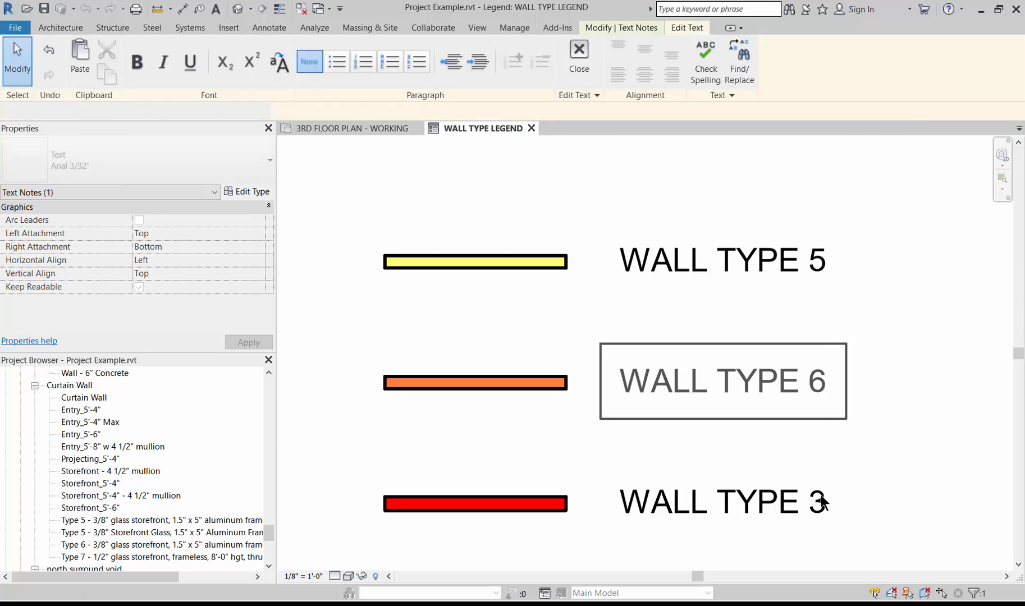
double_click(822, 505)
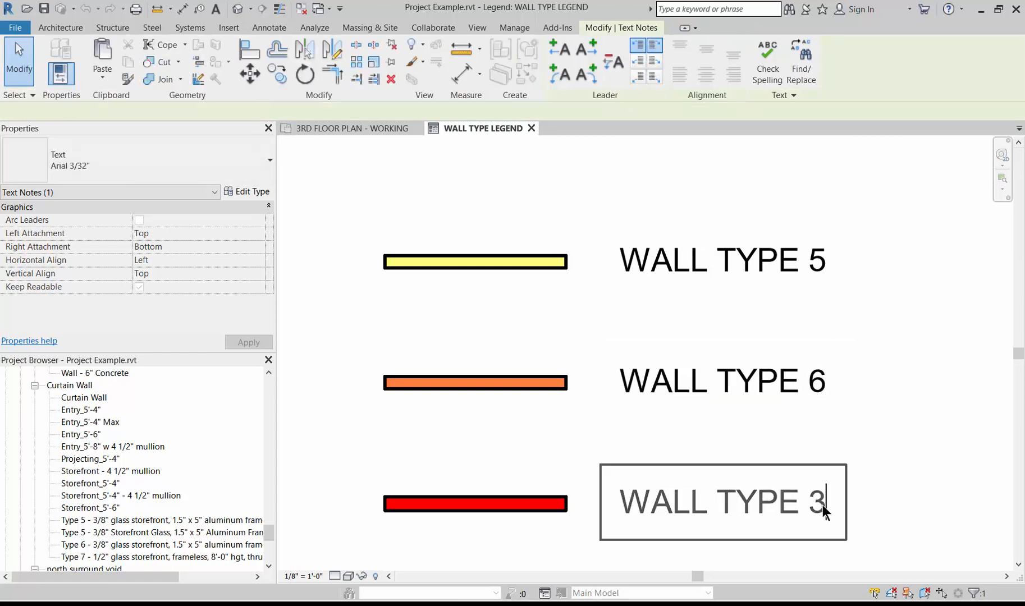
key(BackSpace)
text(7)
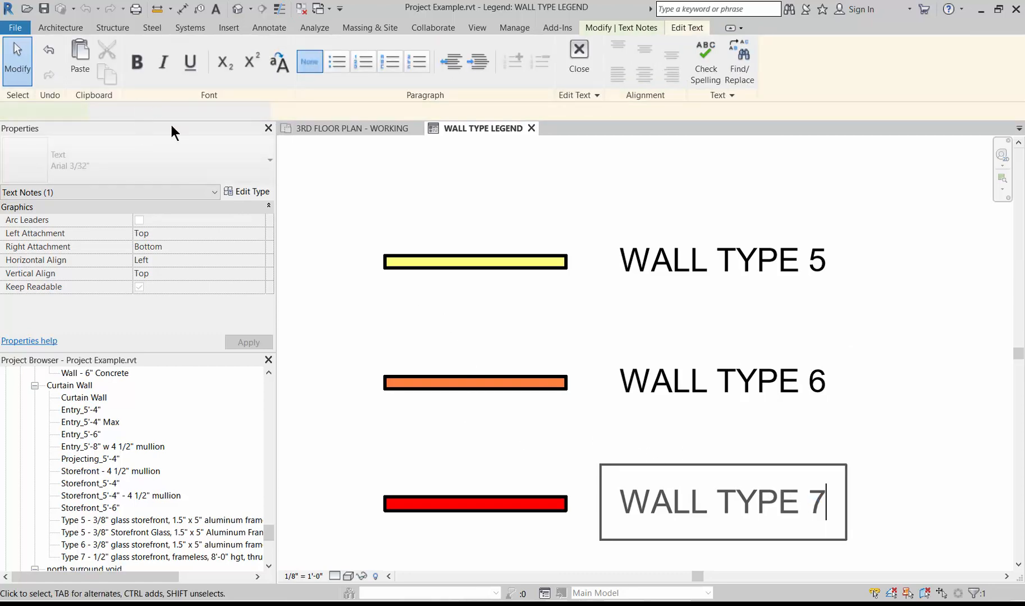
key(Escape)
key(Escape)
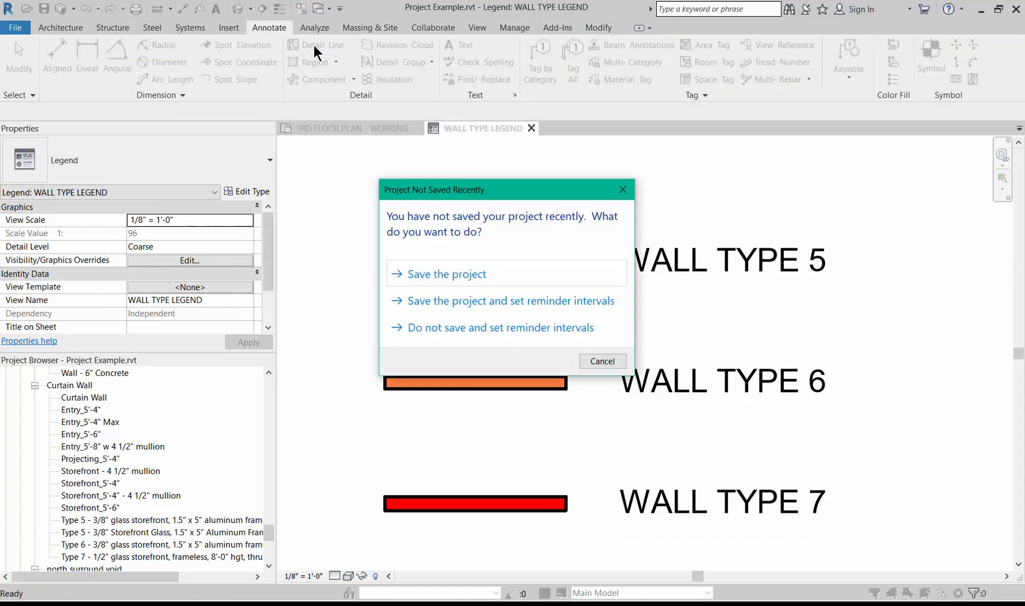
- Dismiss the save reminder and draw a vertical Thin Lines detail line about 0'-5" long across the WALL TYPE 5 component, near its left end
click(596, 364)
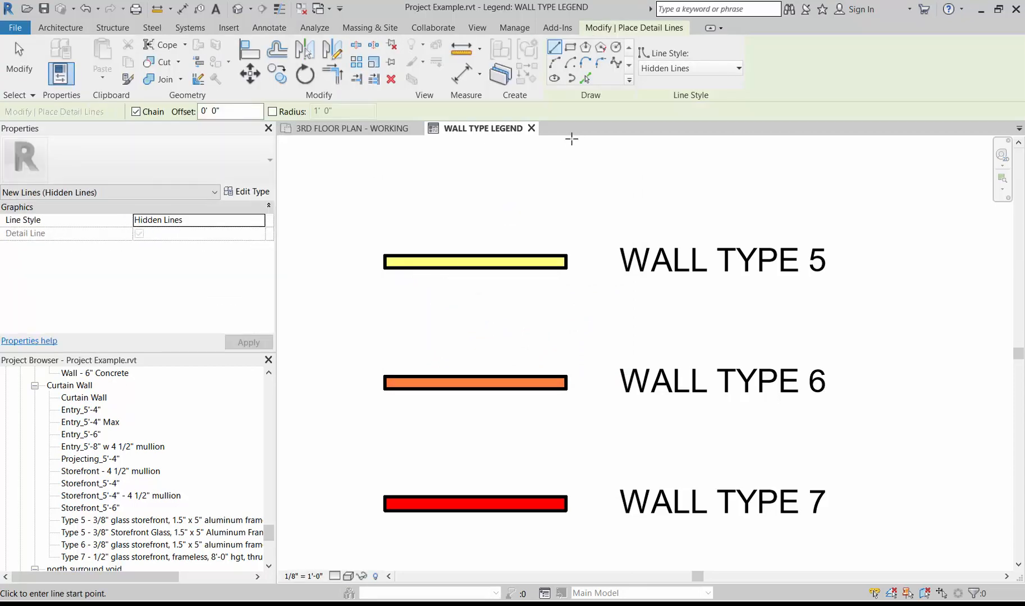
click(665, 70)
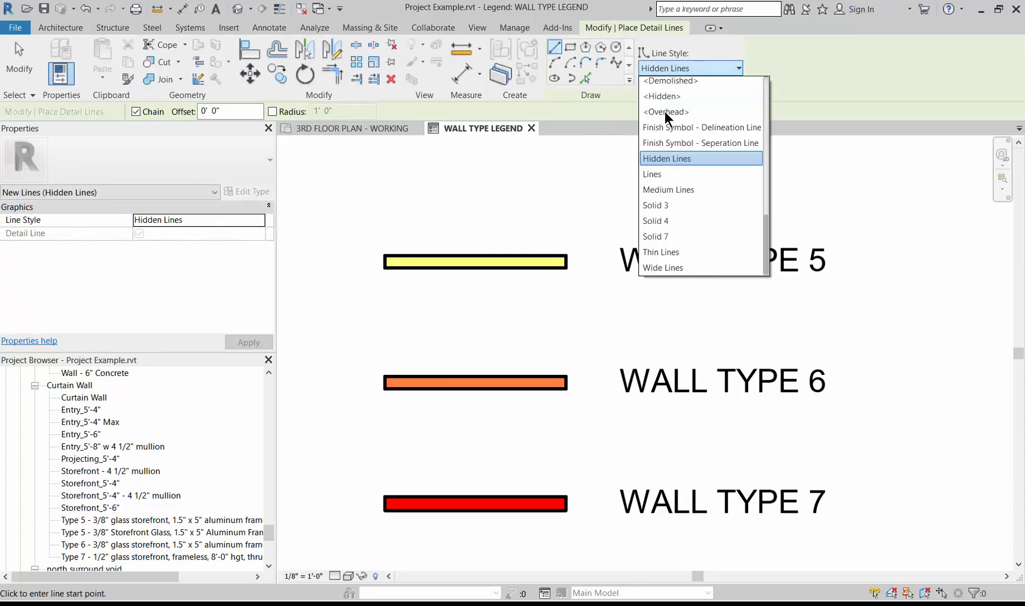
click(660, 253)
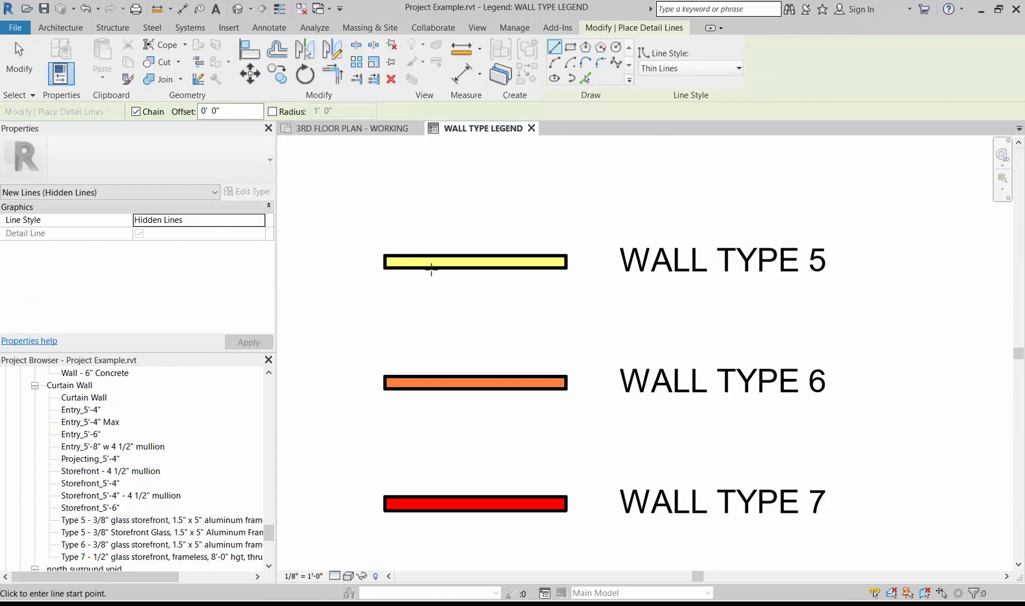
scroll(431, 268, up, 5)
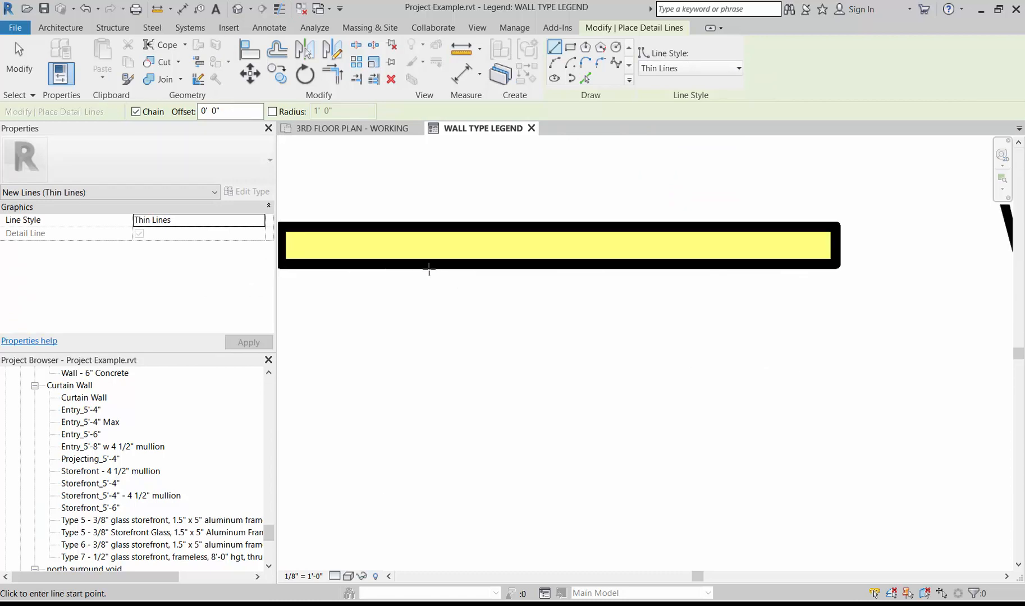
scroll(401, 235, up, 1)
click(399, 227)
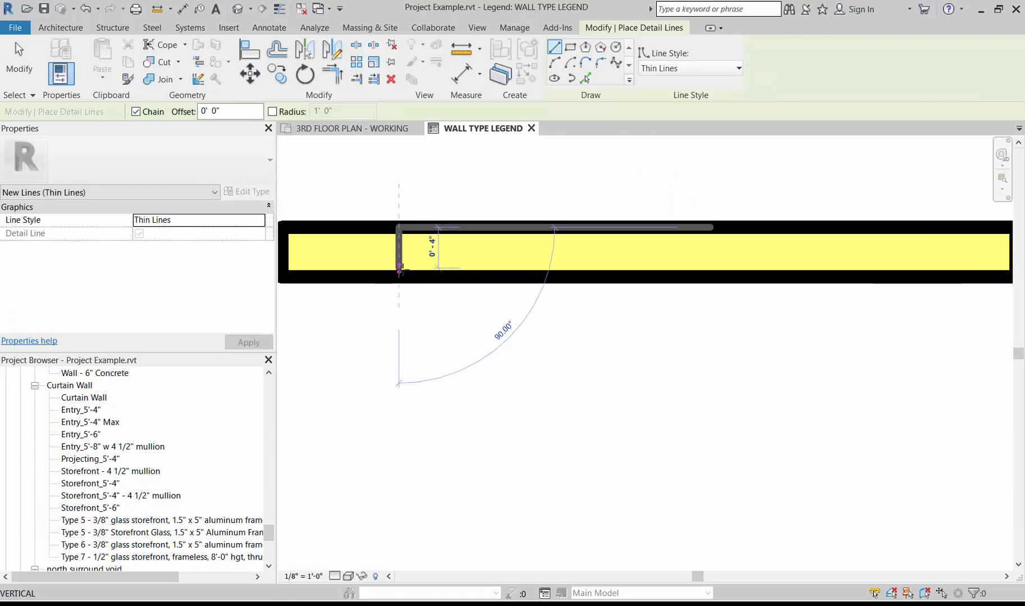
click(399, 278)
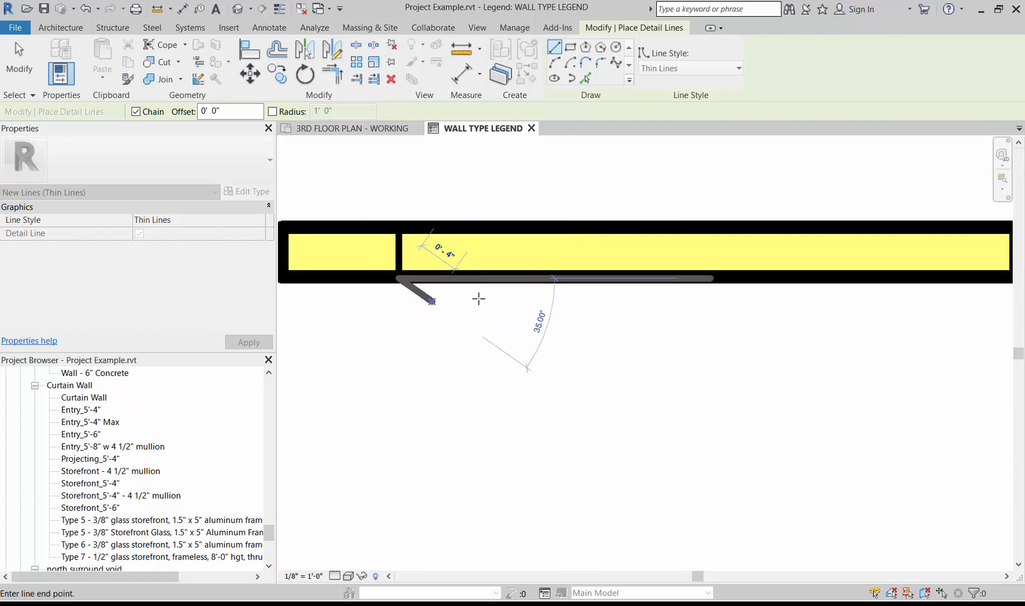
key(Escape)
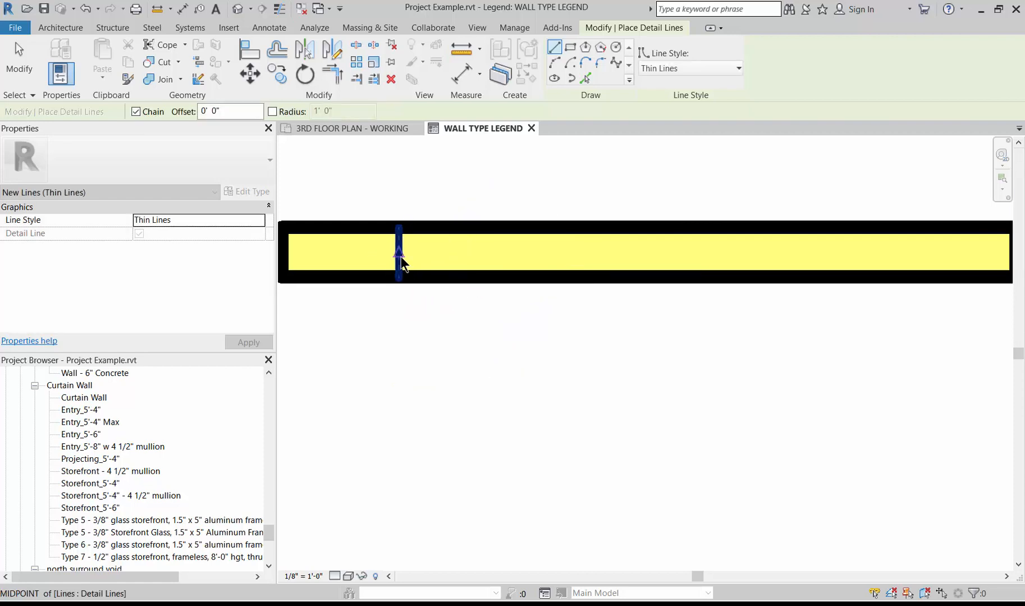
key(Escape)
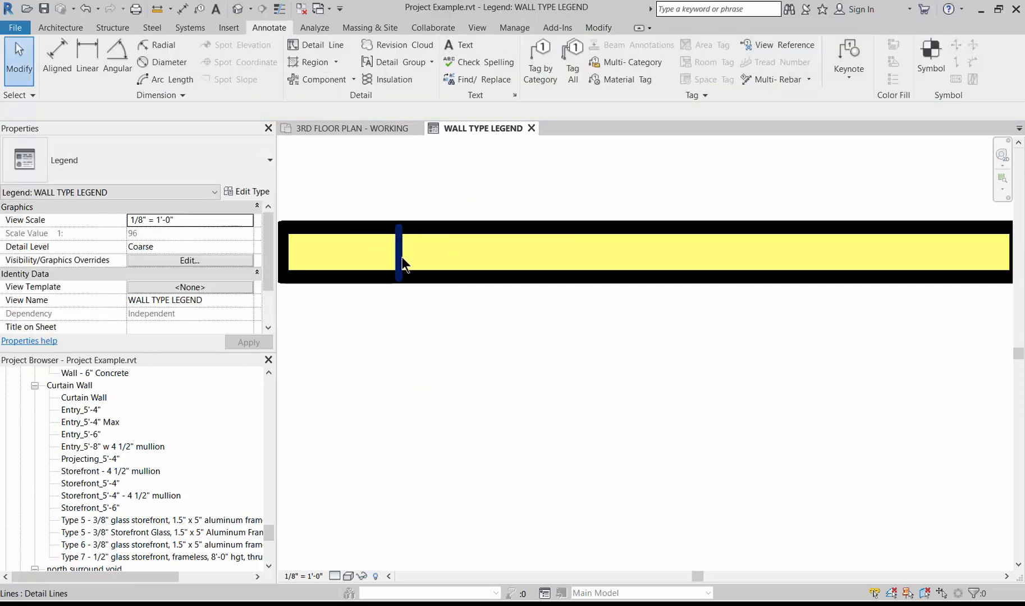
- Copy the vertical detail line 4'-0" to the right within the WALL TYPE 5 component
click(402, 258)
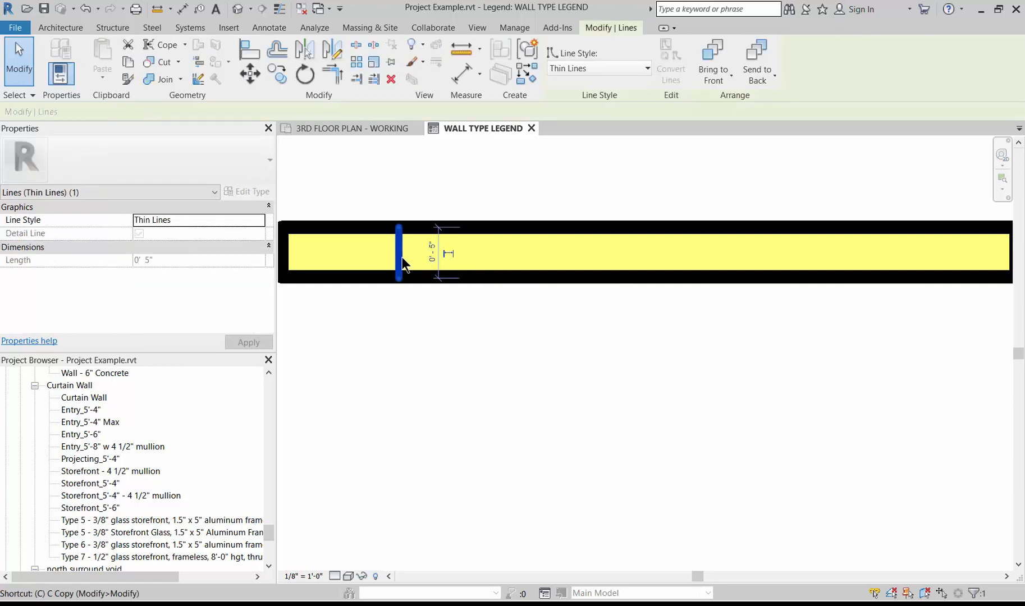
key(c)
key(o)
click(404, 256)
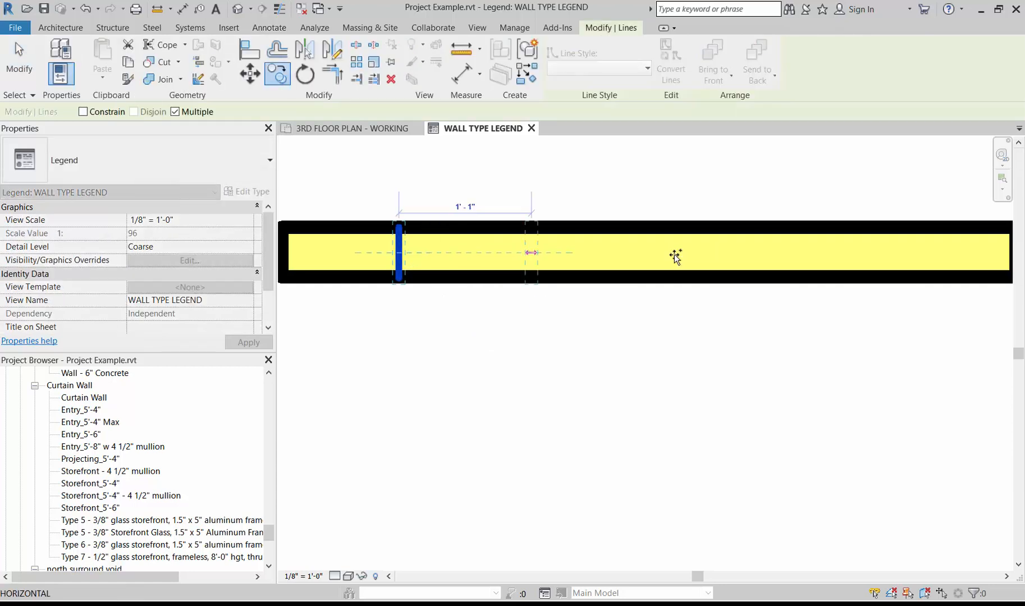
click(888, 254)
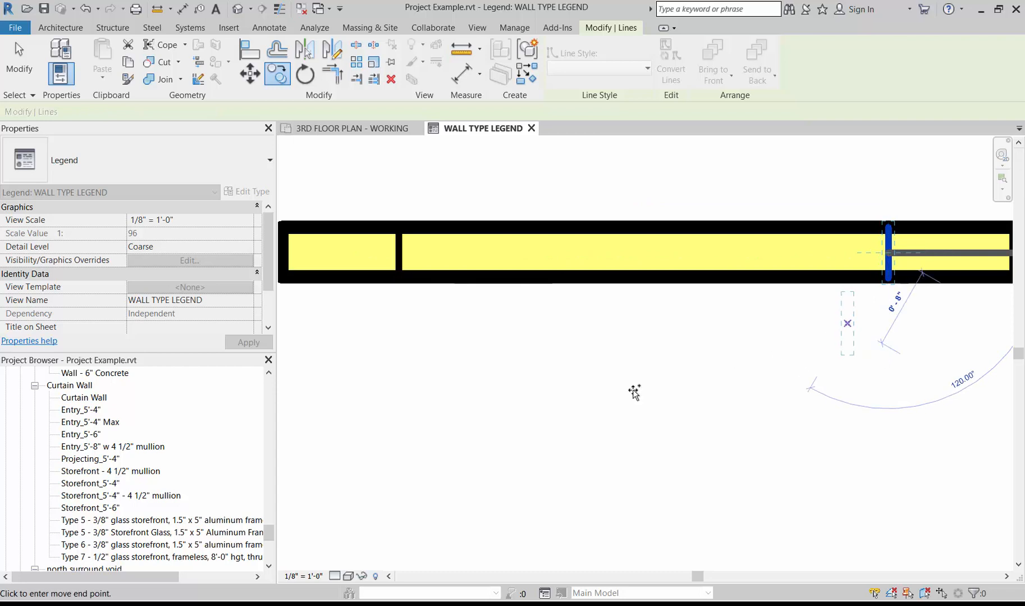
key(Escape)
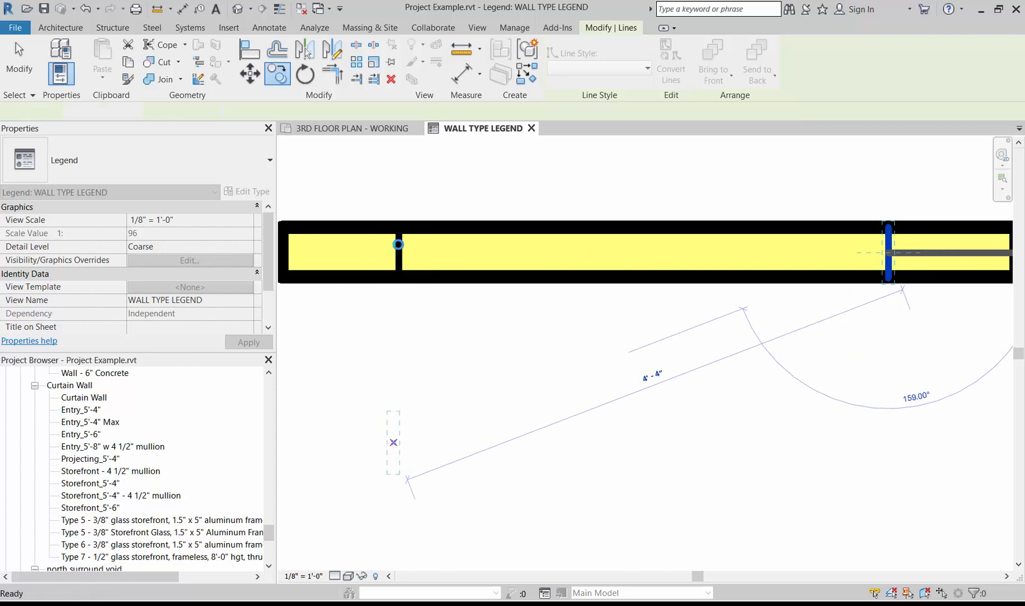
key(Escape)
- Copy each of the two vertical detail lines 1.5" inward to form a mullion at both ends of the WALL TYPE 5 glazing
click(400, 252)
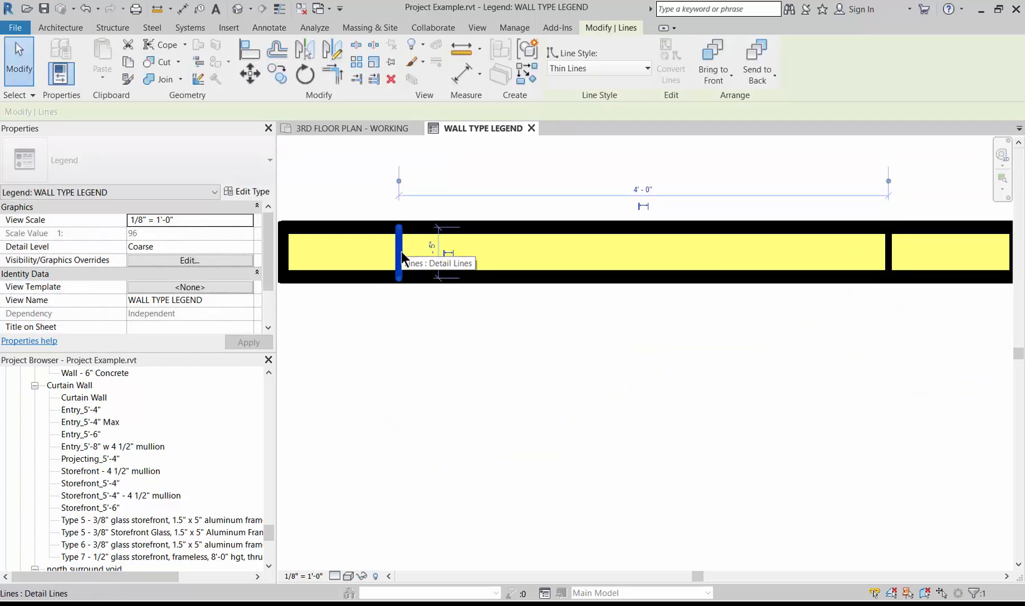
key(c)
key(o)
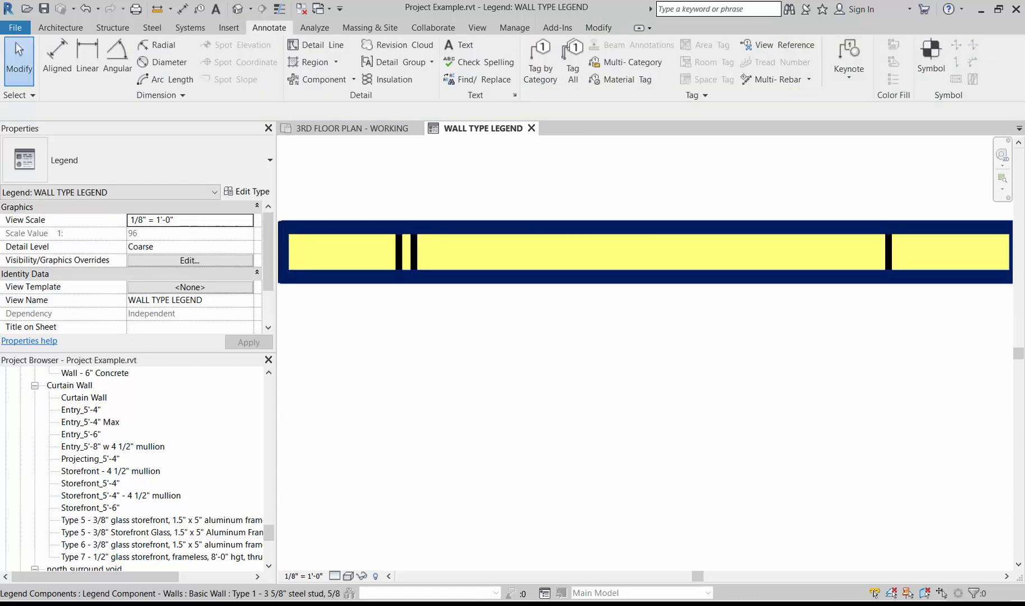
click(888, 248)
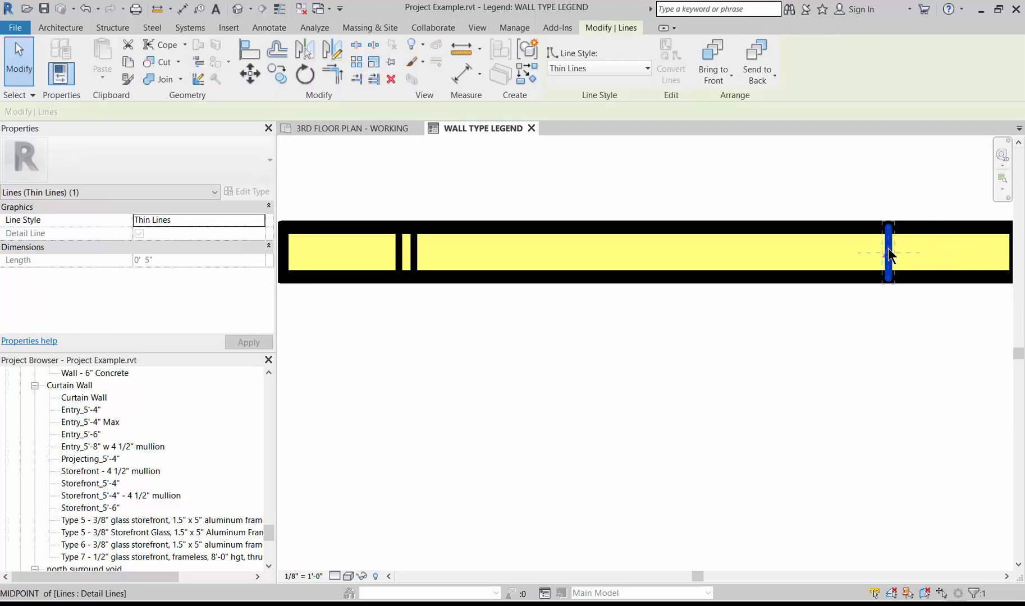
key(c)
key(o)
click(889, 251)
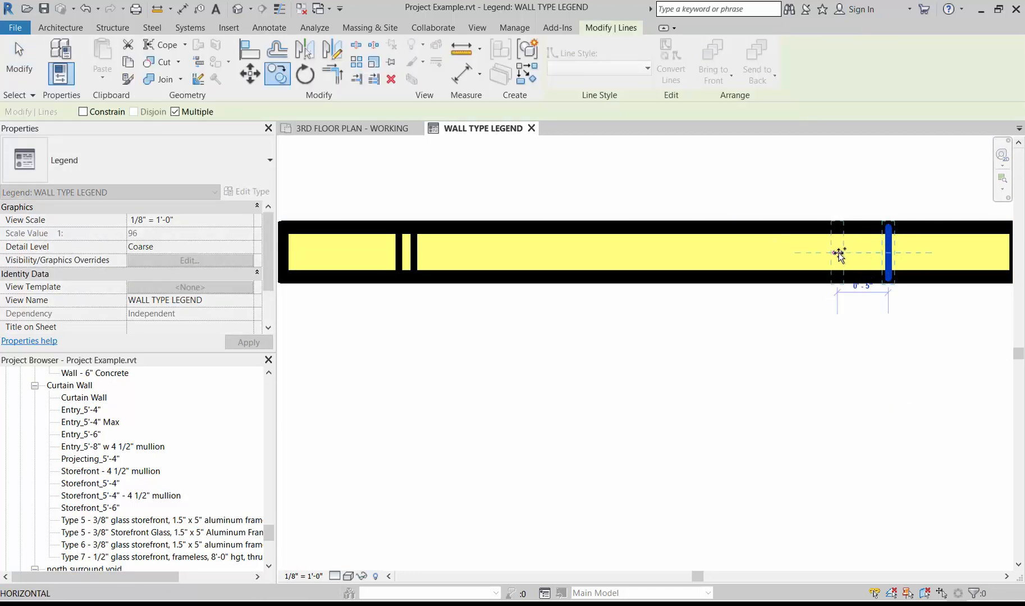
text(0 1.5)
key(Return)
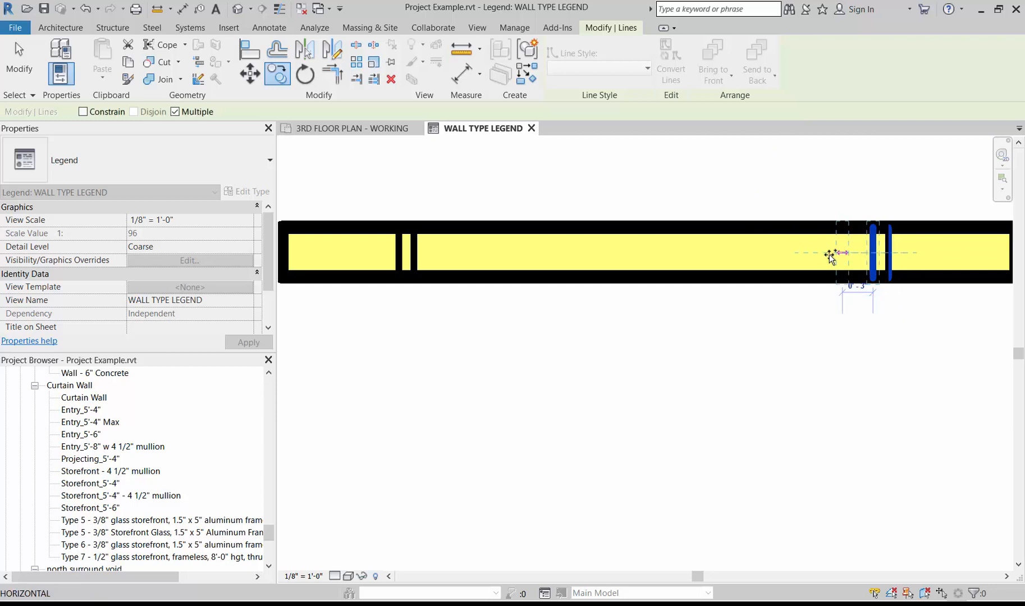
key(Escape)
key(Escape)
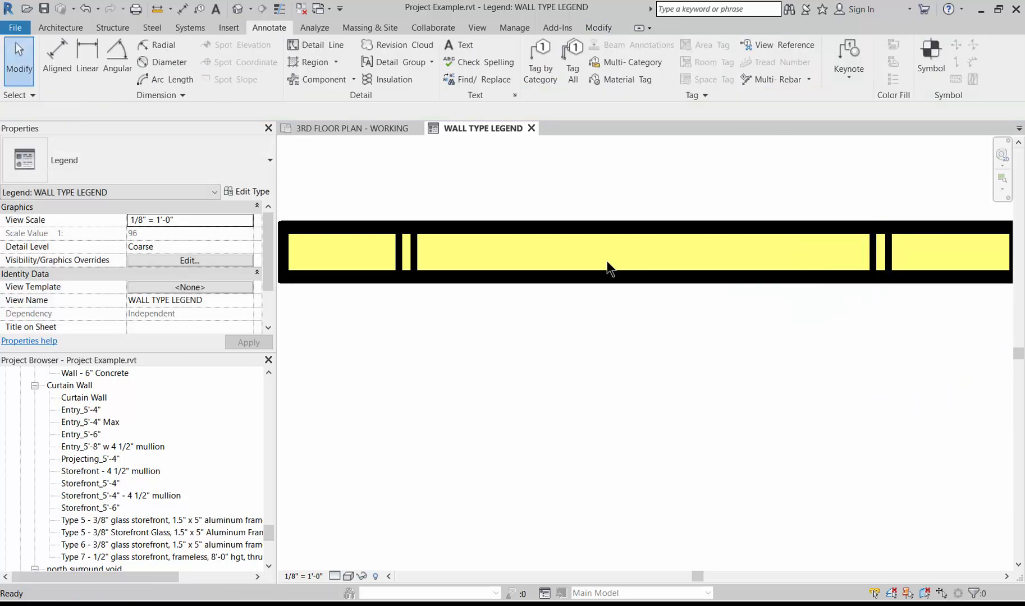
- Draw a horizontal Thin Lines detail line about 3'-9" long between the midpoints of the two inner vertical lines
key(d)
key(l)
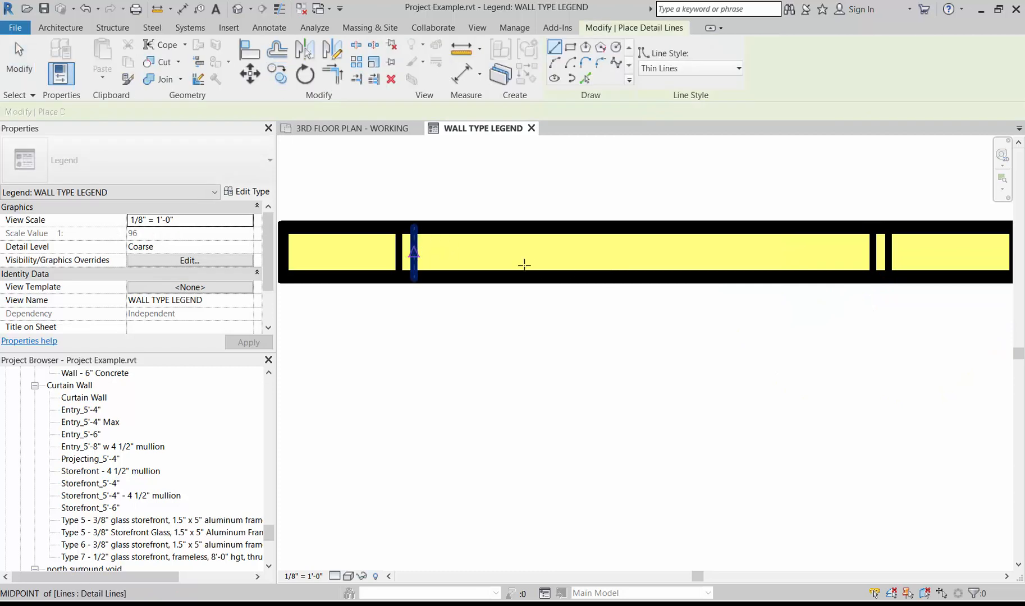
click(414, 253)
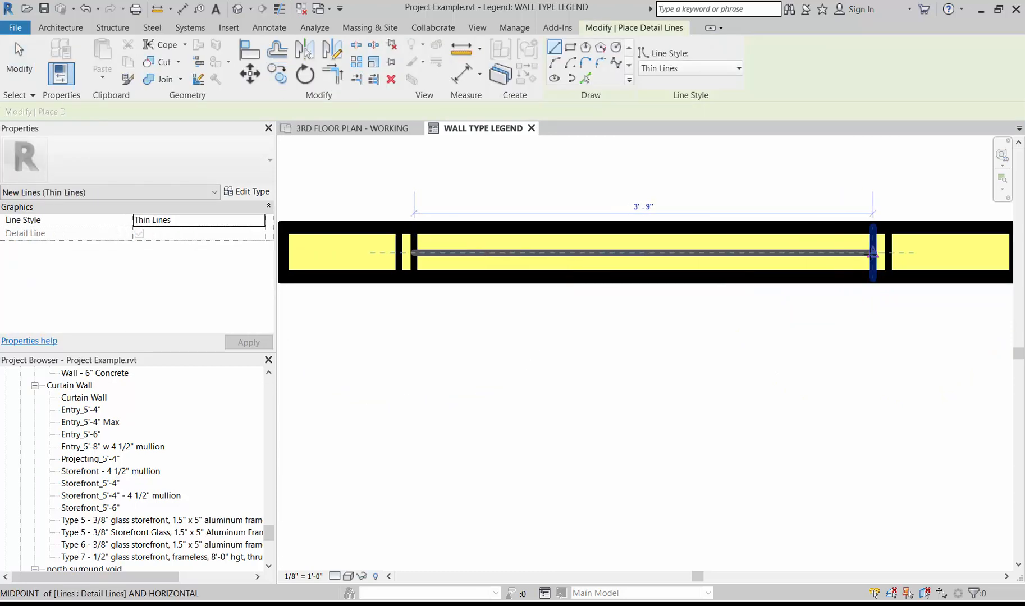
click(872, 253)
key(Escape)
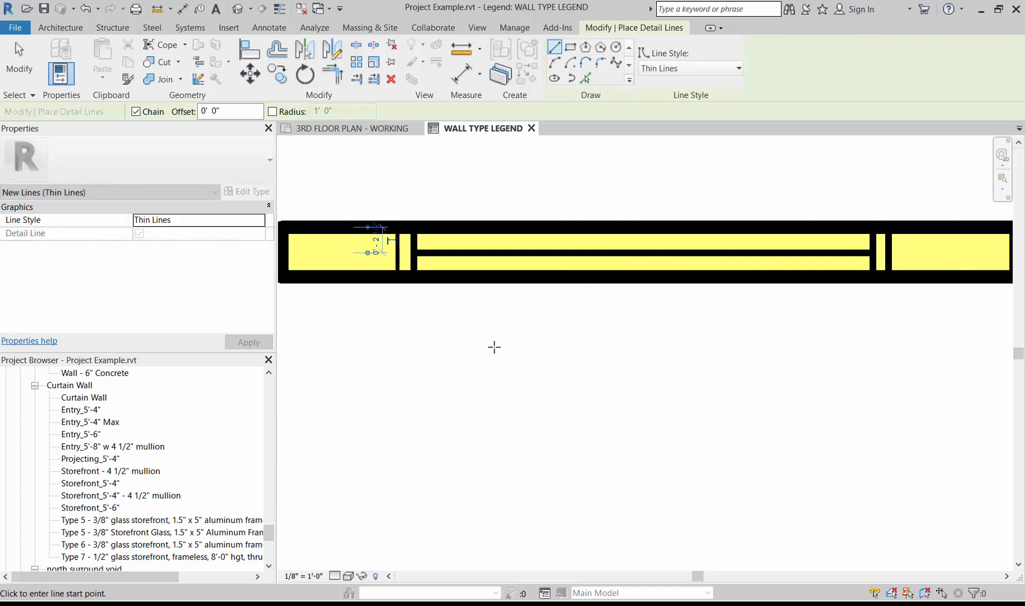
key(Escape)
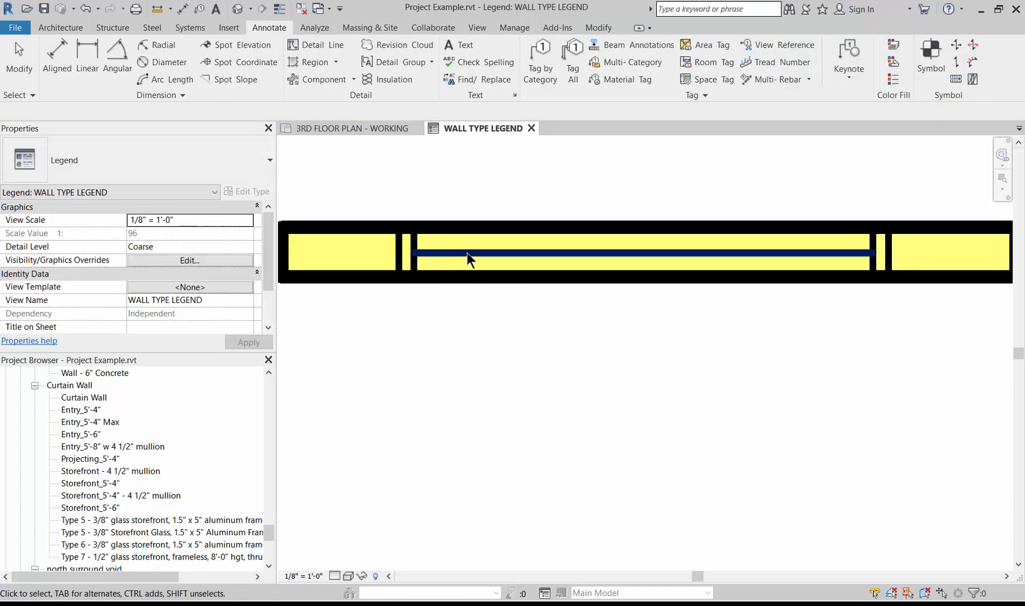
- Copy the five storefront detail lines from the WALL TYPE 5 component straight down onto the WALL TYPE 6 and WALL TYPE 7 components, at 4'-0" spacing
scroll(467, 252, up, 2)
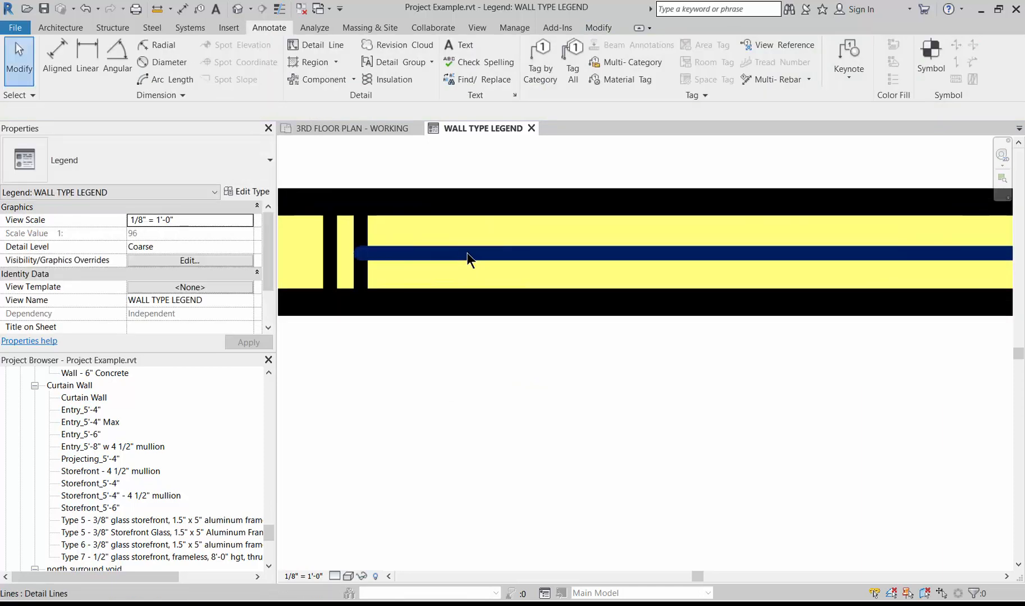
scroll(466, 252, down, 1)
scroll(464, 252, down, 4)
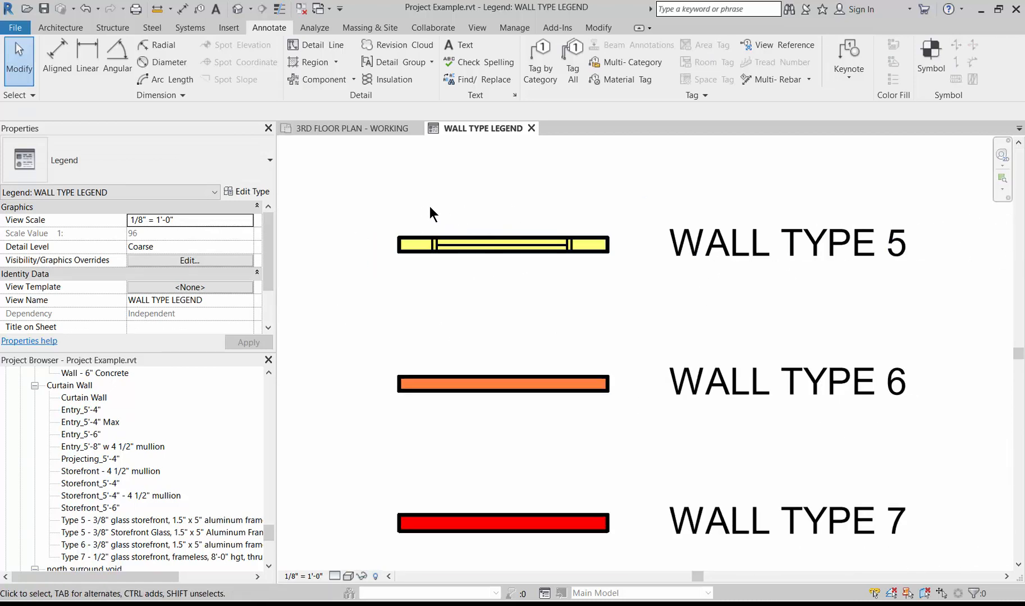
drag(423, 206, 583, 277)
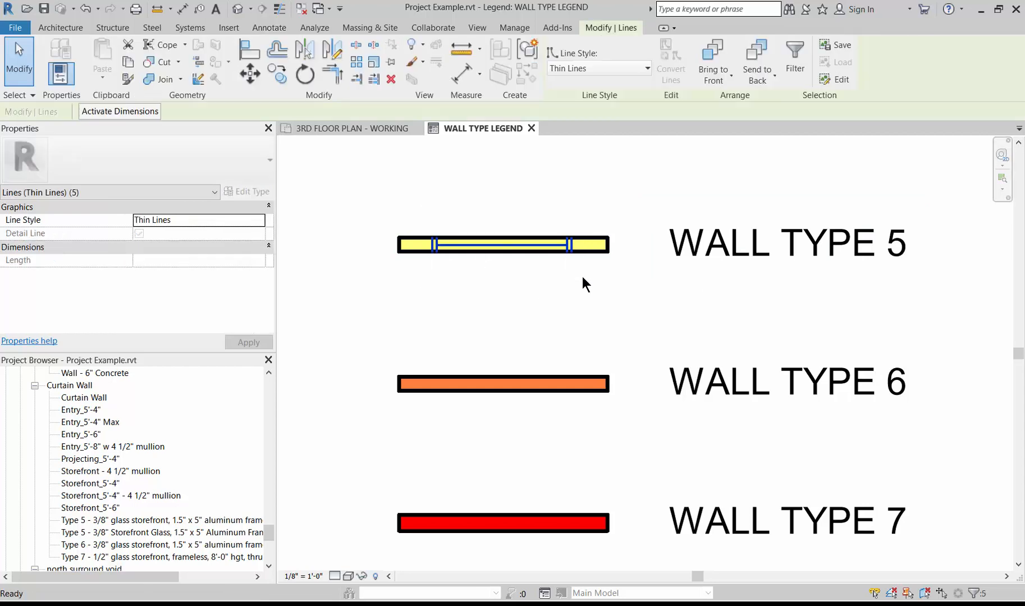
key(c)
key(o)
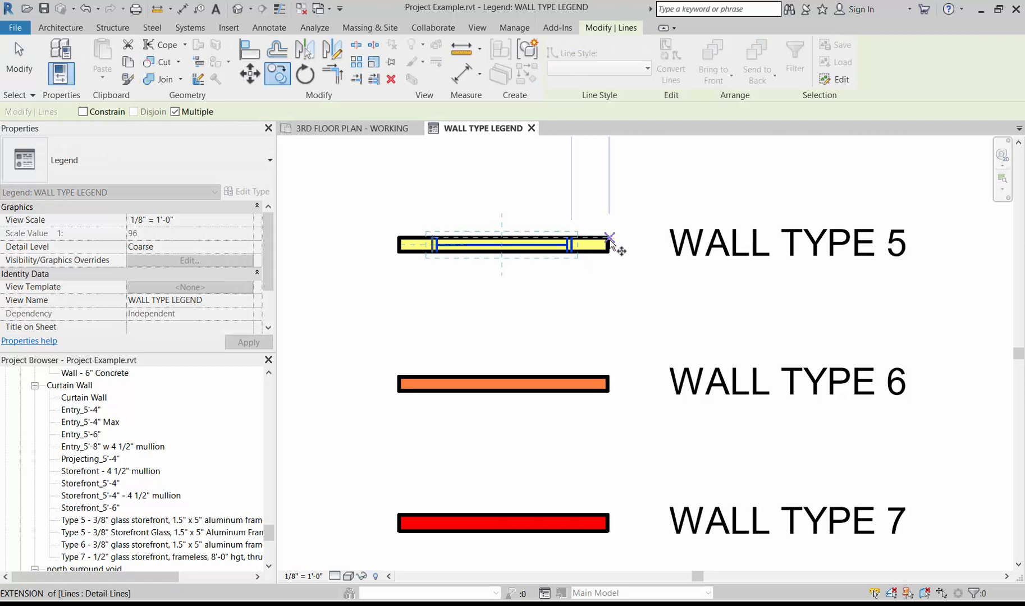
click(609, 239)
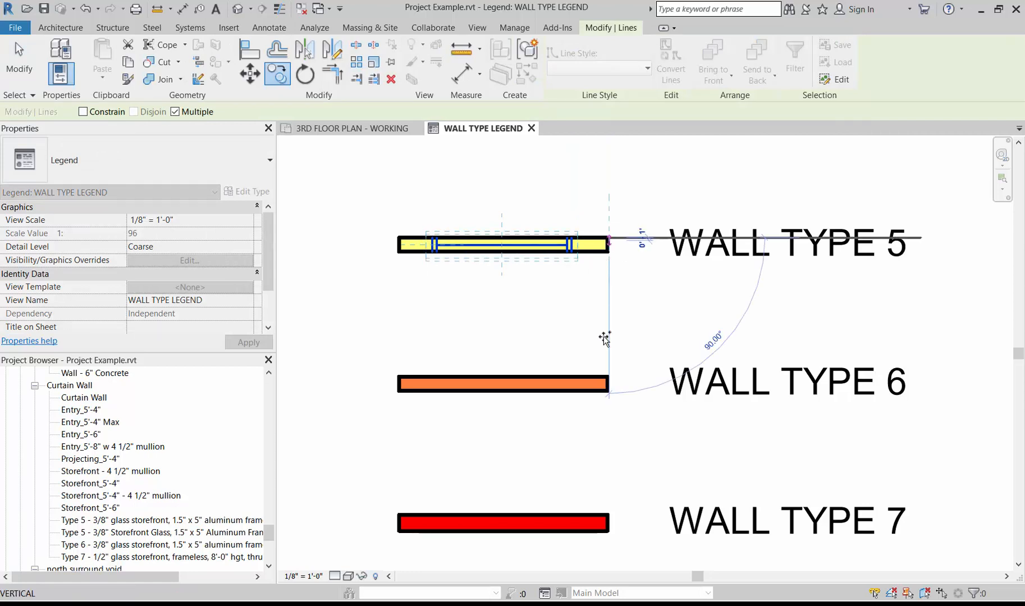
click(610, 378)
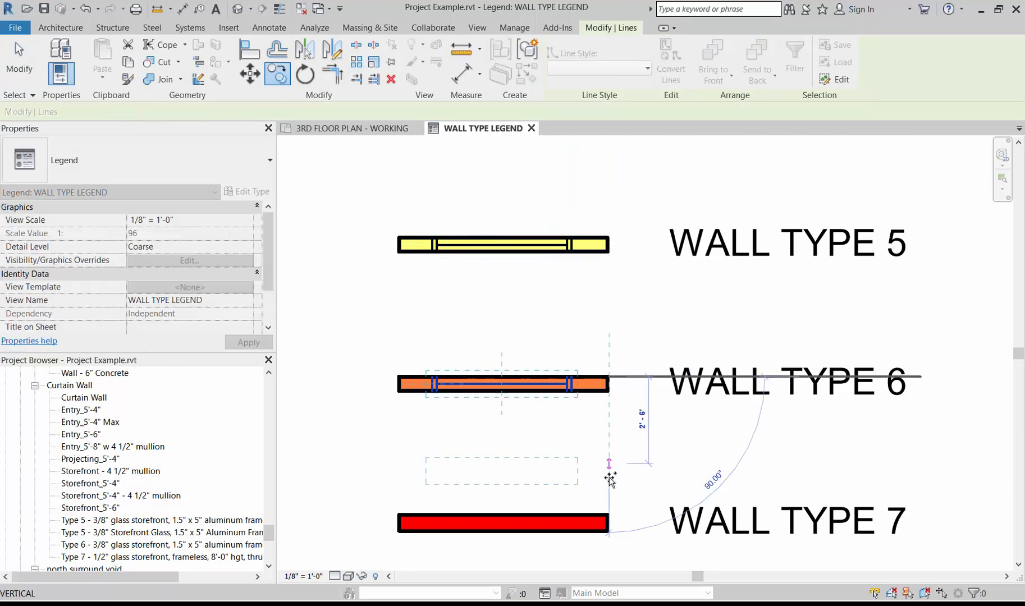
click(609, 519)
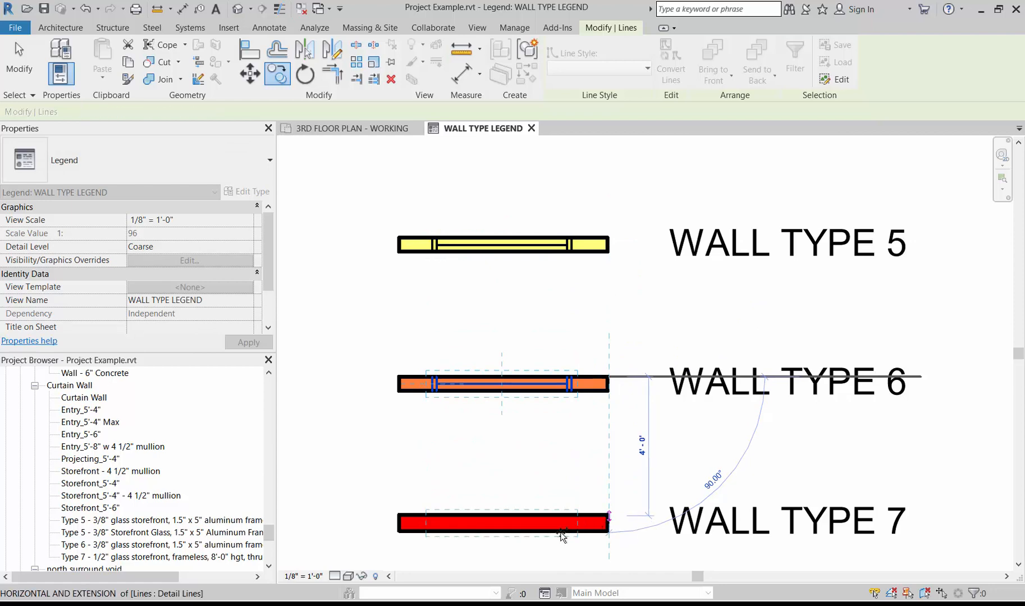
scroll(454, 562, down, 3)
scroll(461, 487, up, 4)
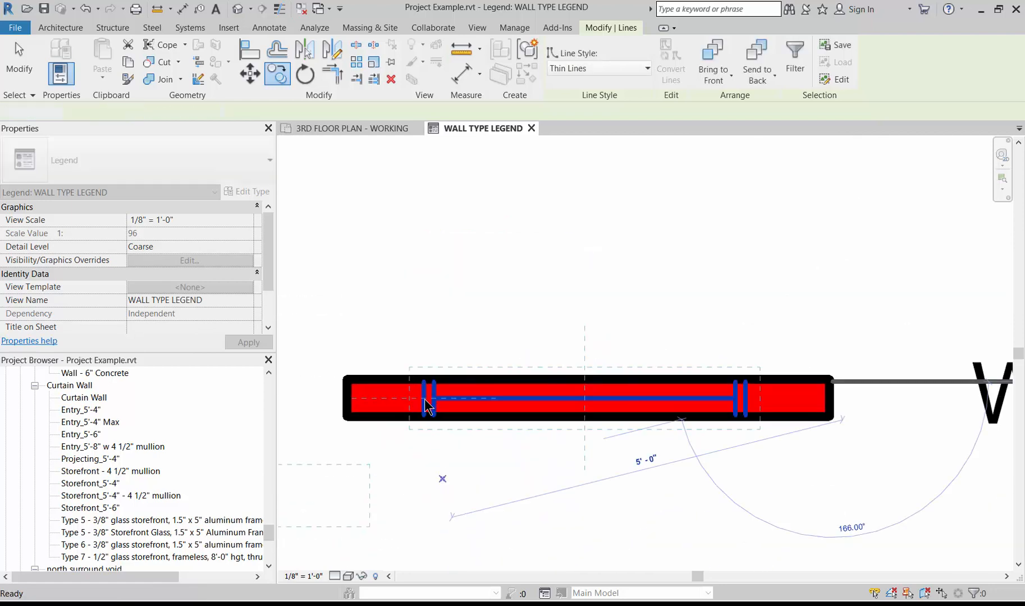
key(Escape)
key(Escape)
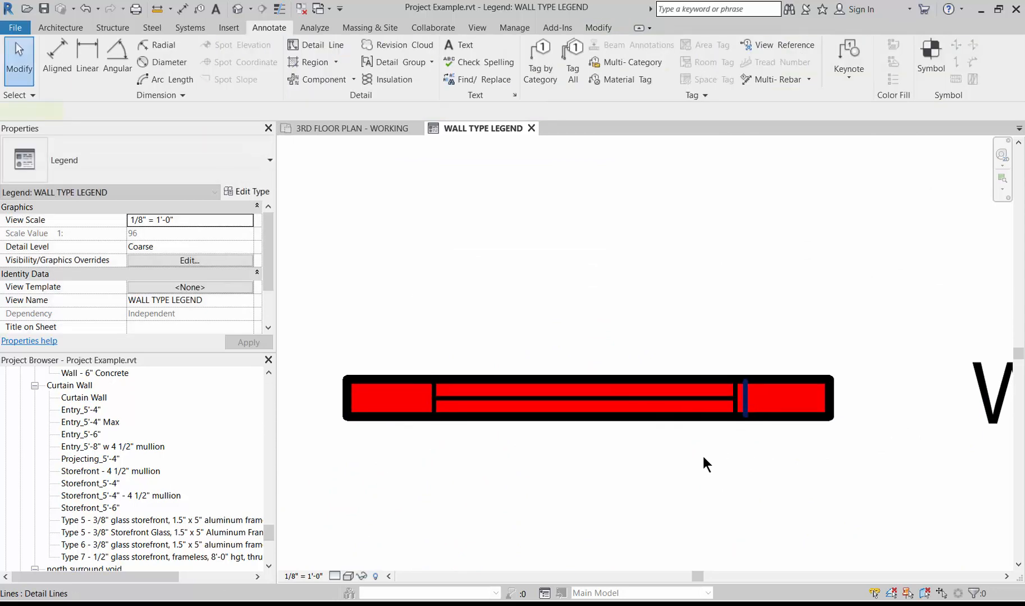
scroll(553, 423, down, 2)
scroll(556, 432, down, 6)
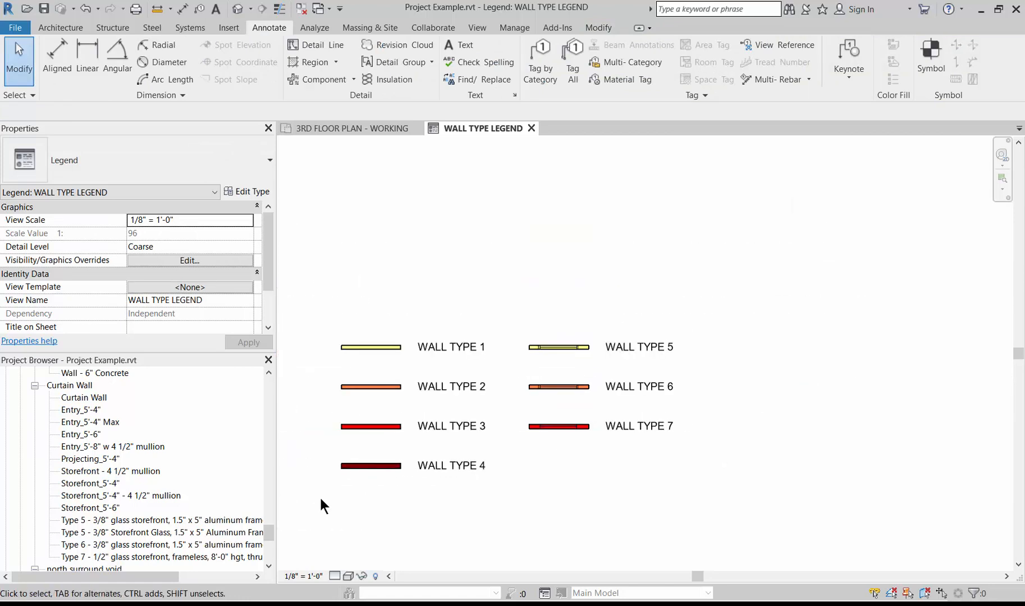
scroll(321, 496, up, 2)
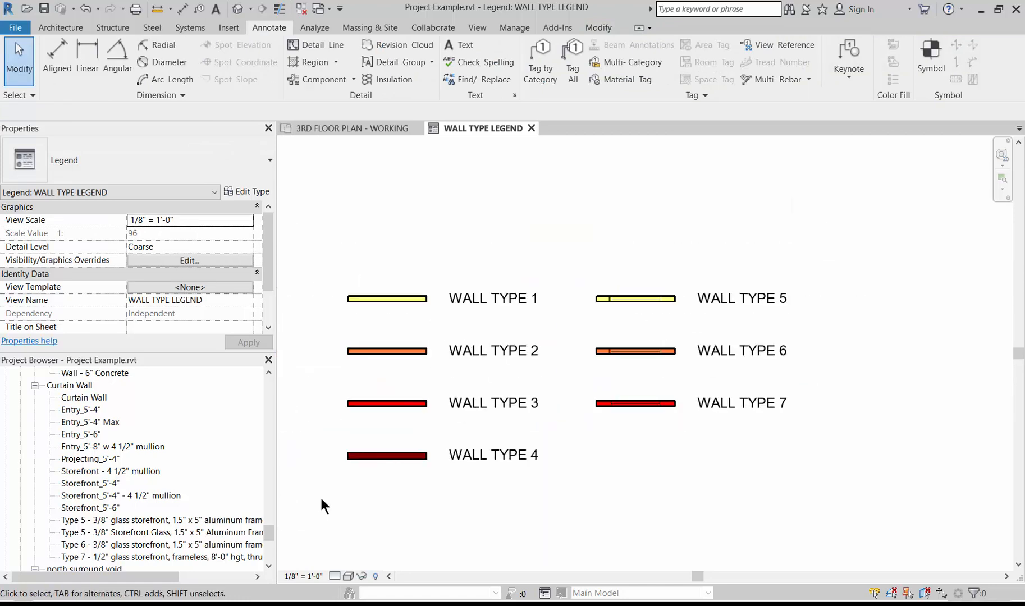